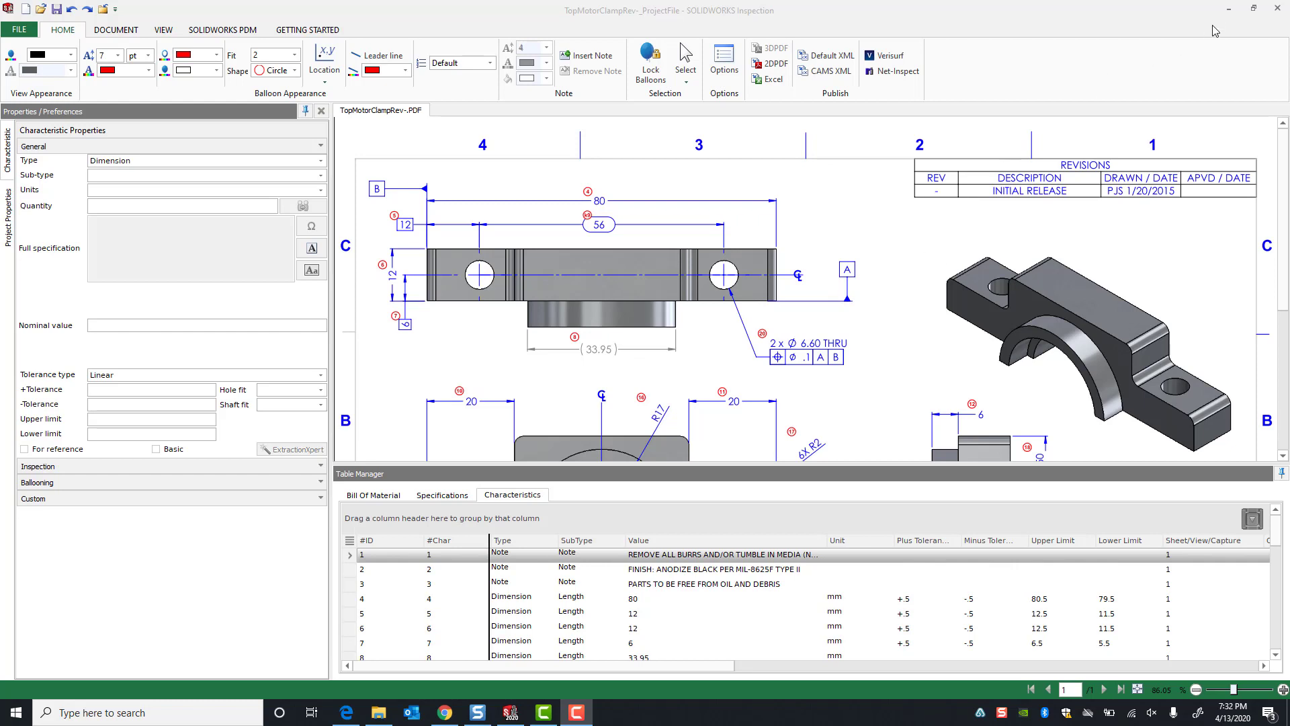
Minimize SOLIDWORKS Inspection and open the GSC_FAIR workbook from the desktop in Excel
{"action": "left_click", "coordinate": [1229, 8]}
{"action": "left_click", "coordinate": [512, 168]}
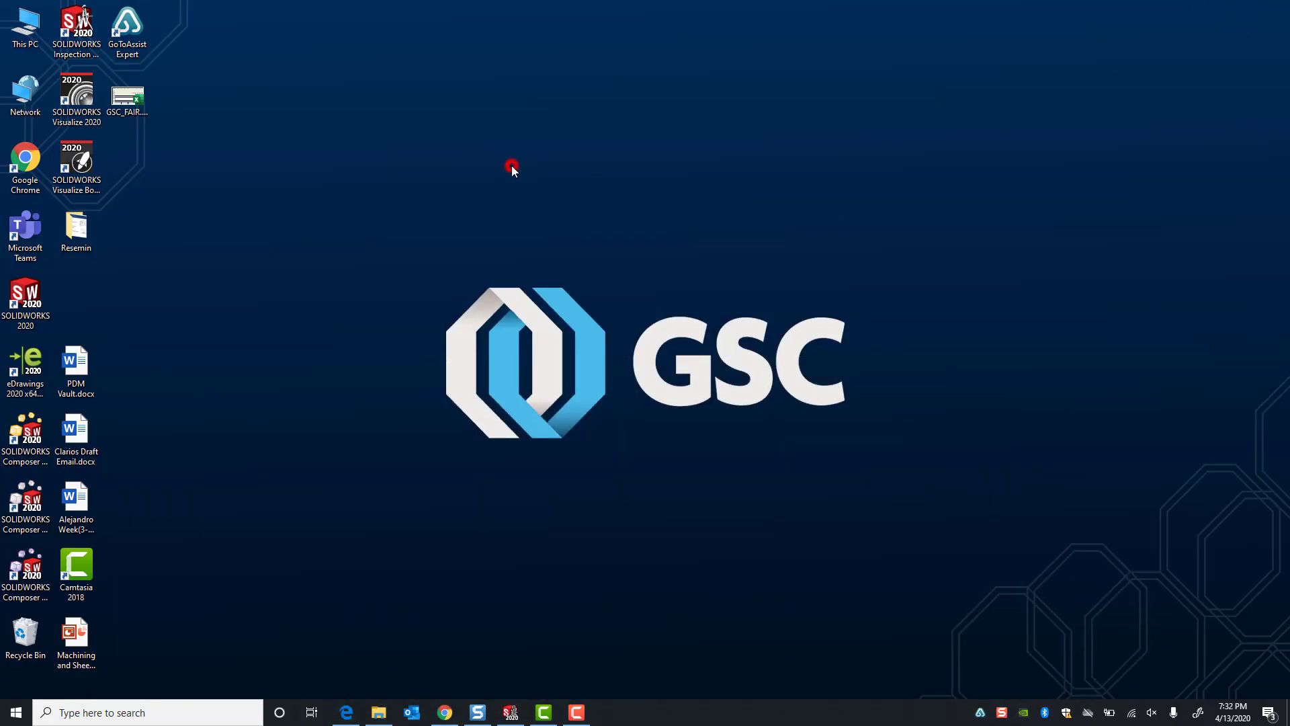
{"action": "left_click", "coordinate": [128, 101]}
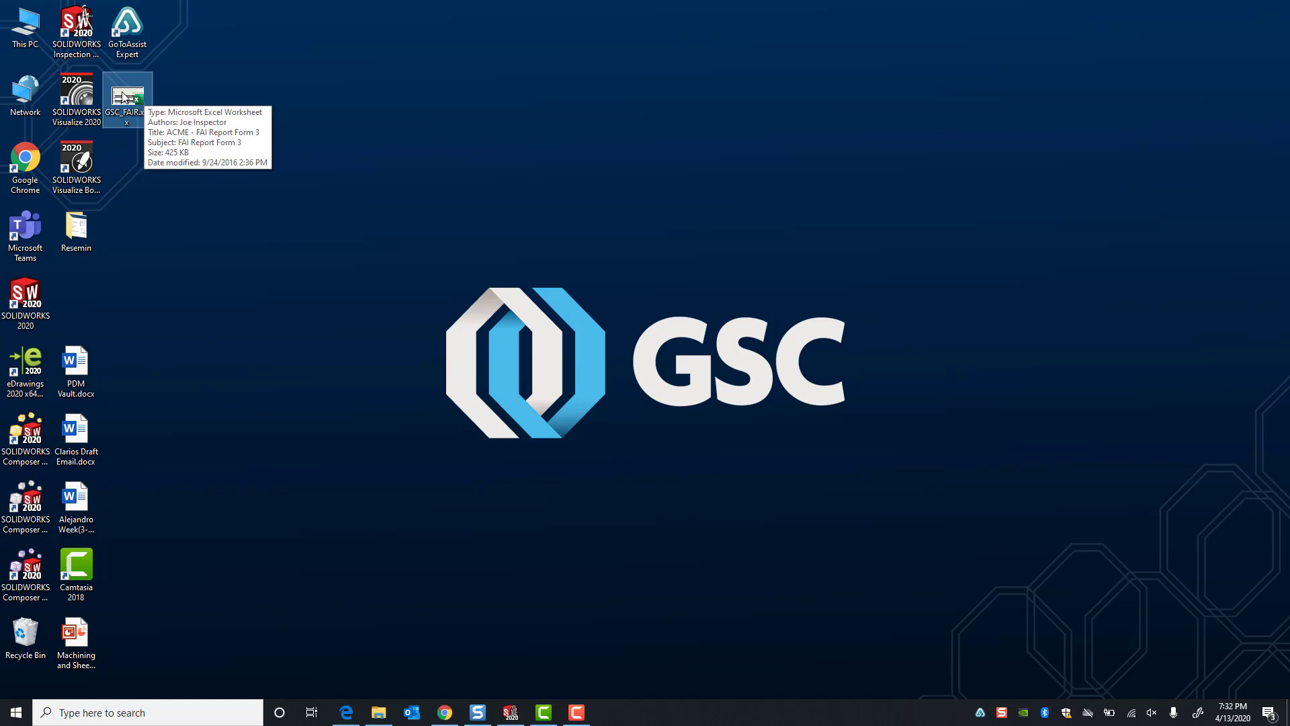
{"action": "double_click", "coordinate": [126, 98]}
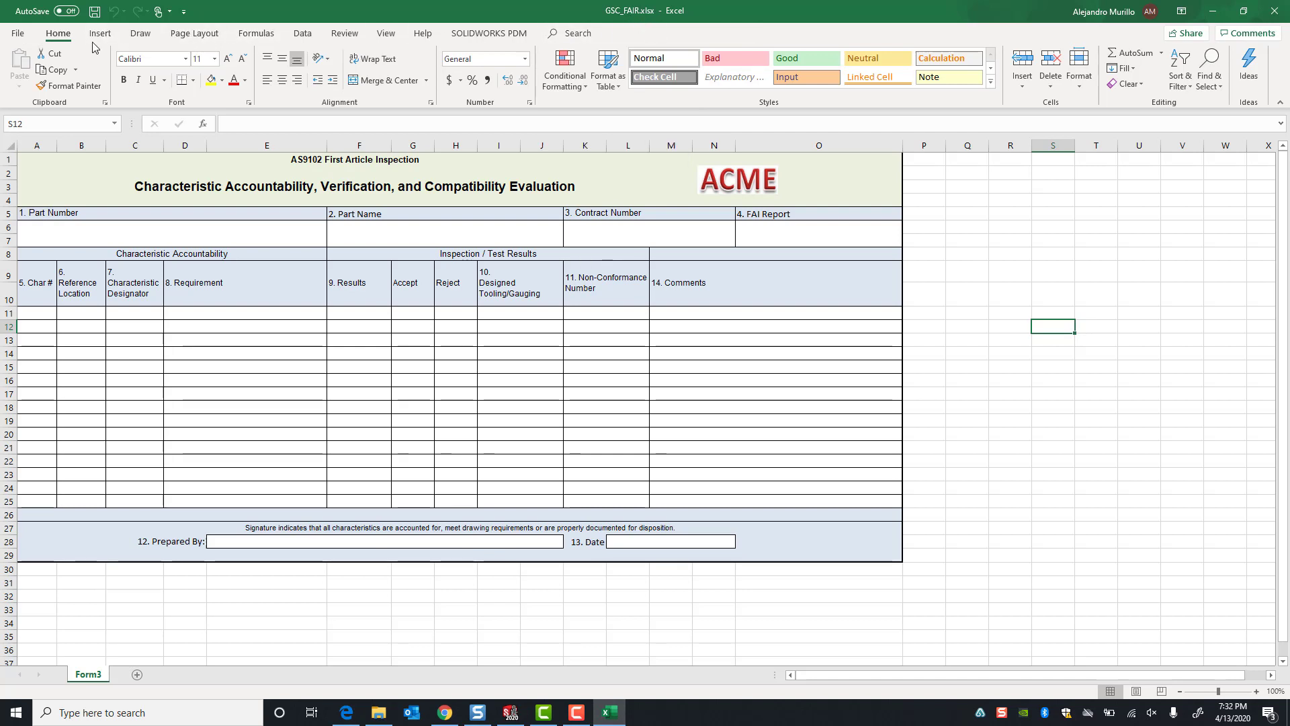
Save a copy of the workbook to the Desktop as an Excel 97-2003 Template named GSC_FAIR.xlt, accepting the compatibility warning
{"action": "left_click", "coordinate": [18, 36]}
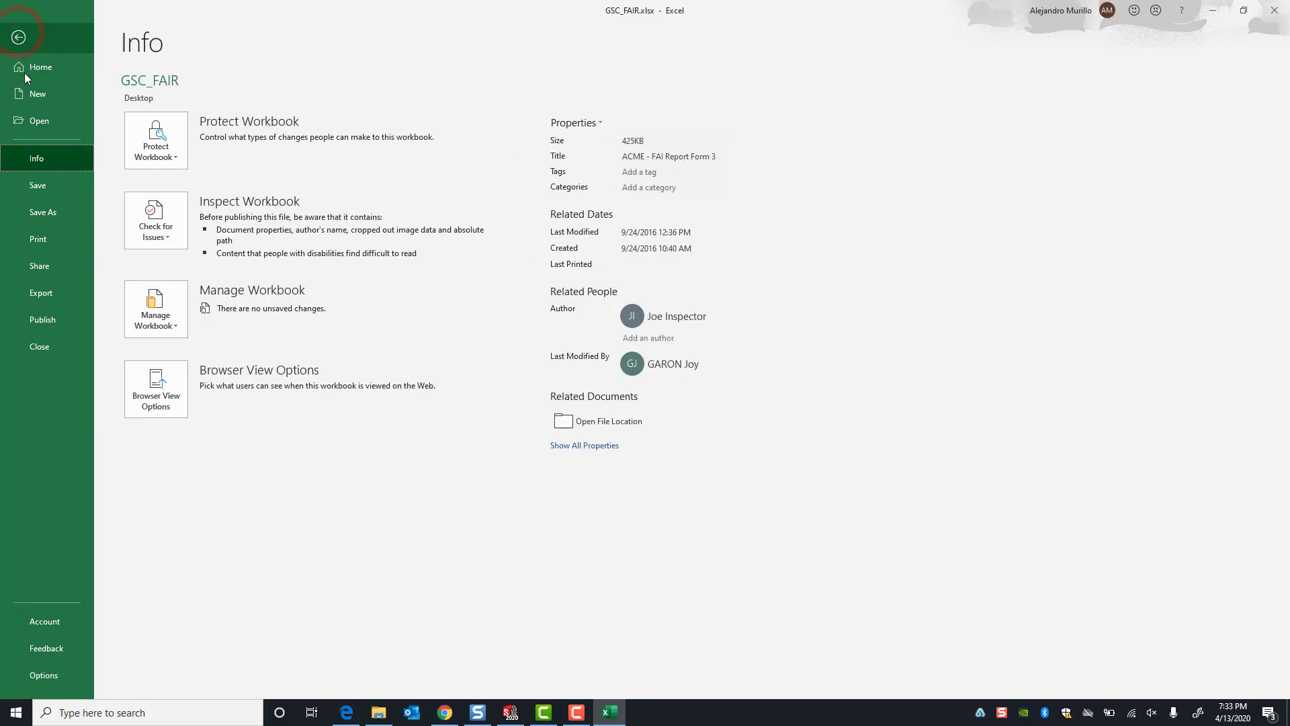
{"action": "left_click", "coordinate": [40, 215]}
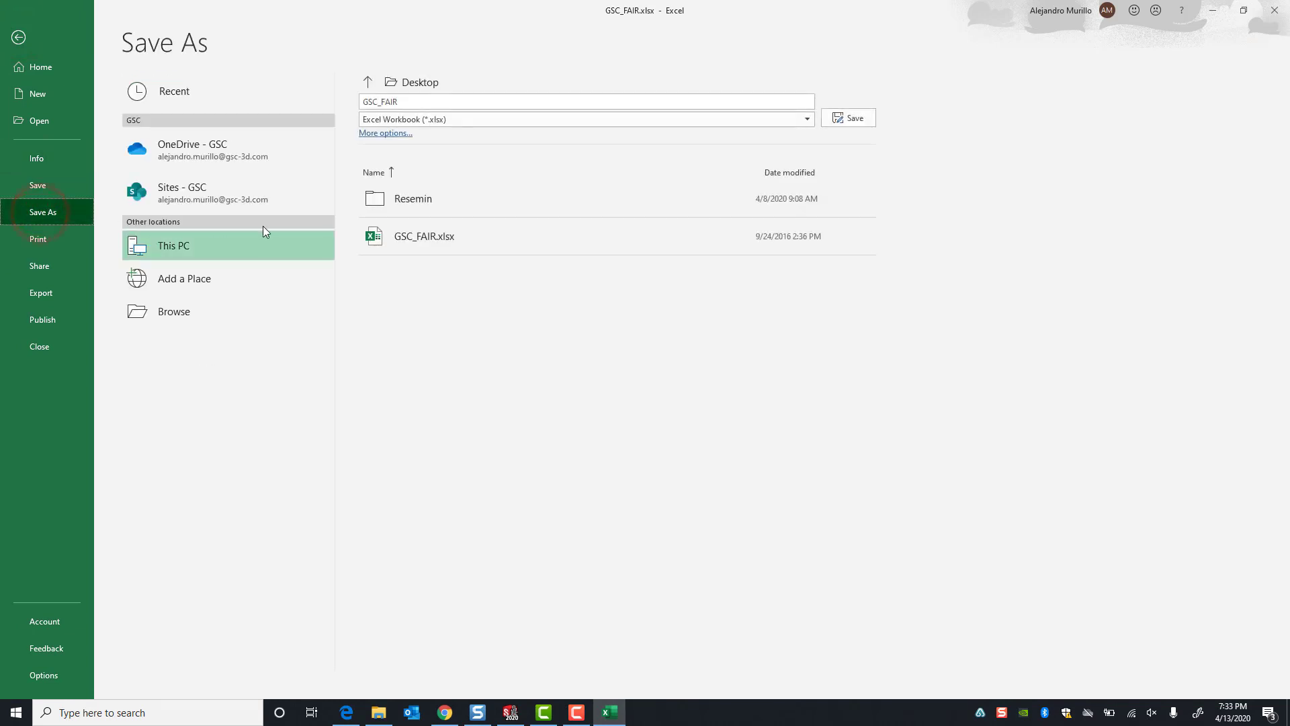
{"action": "left_click", "coordinate": [234, 313]}
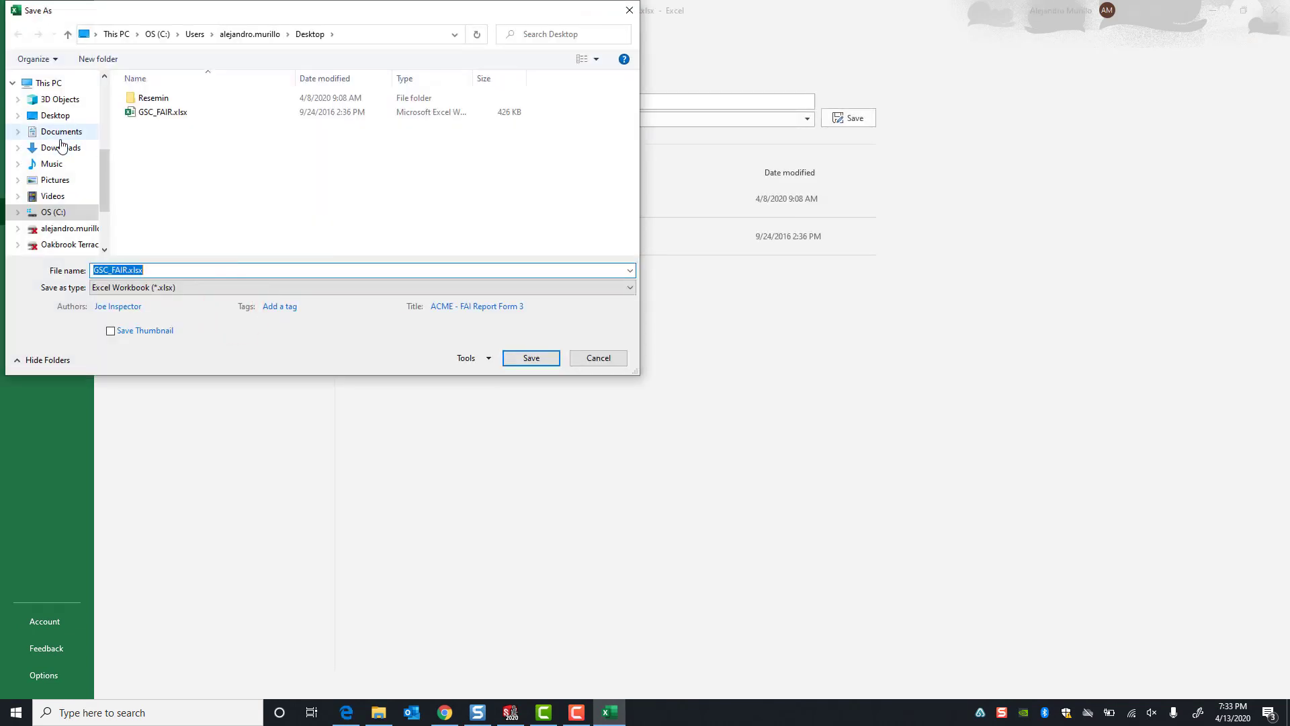
{"action": "left_click", "coordinate": [52, 119]}
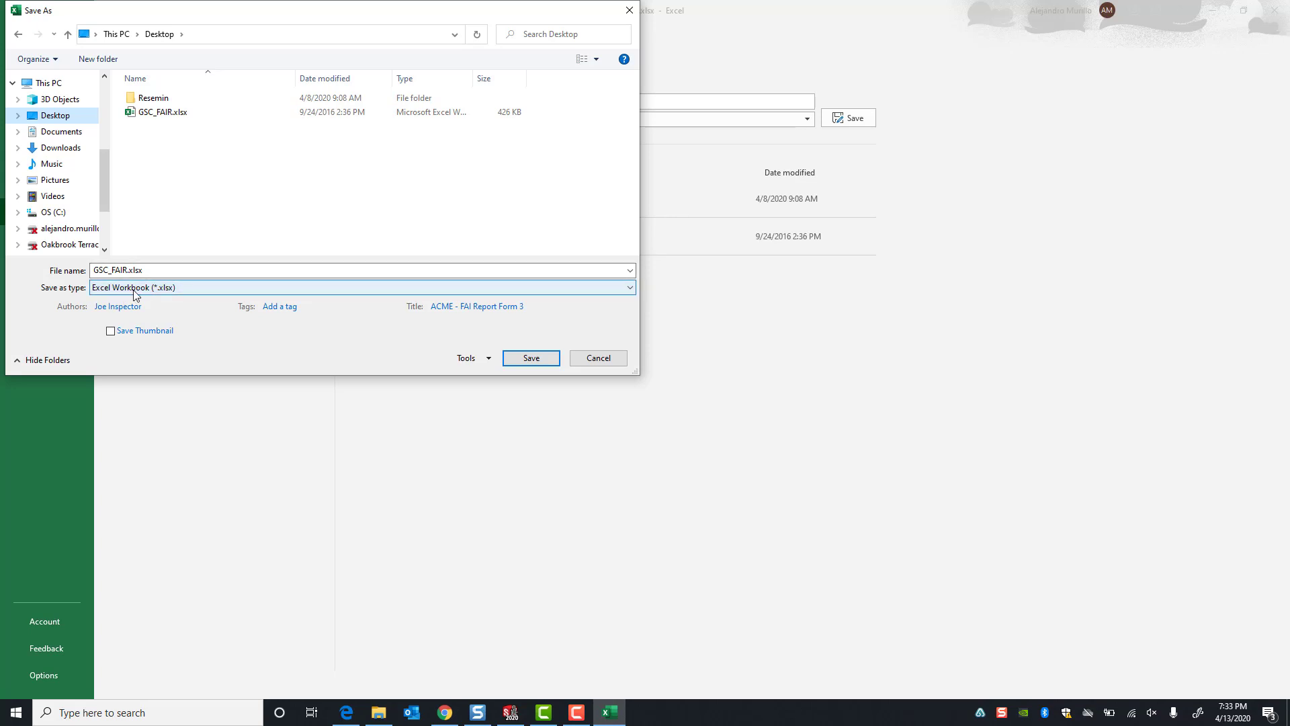
{"action": "left_click", "coordinate": [175, 289]}
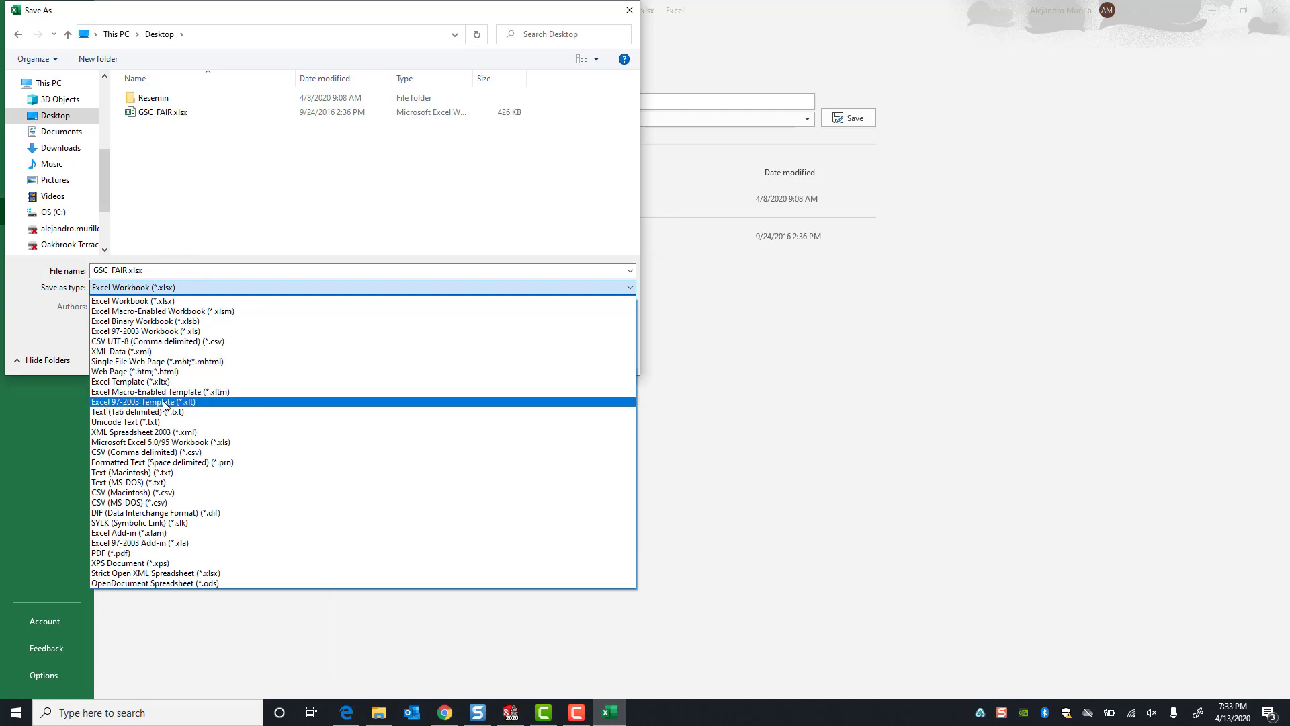
{"action": "left_click", "coordinate": [111, 402]}
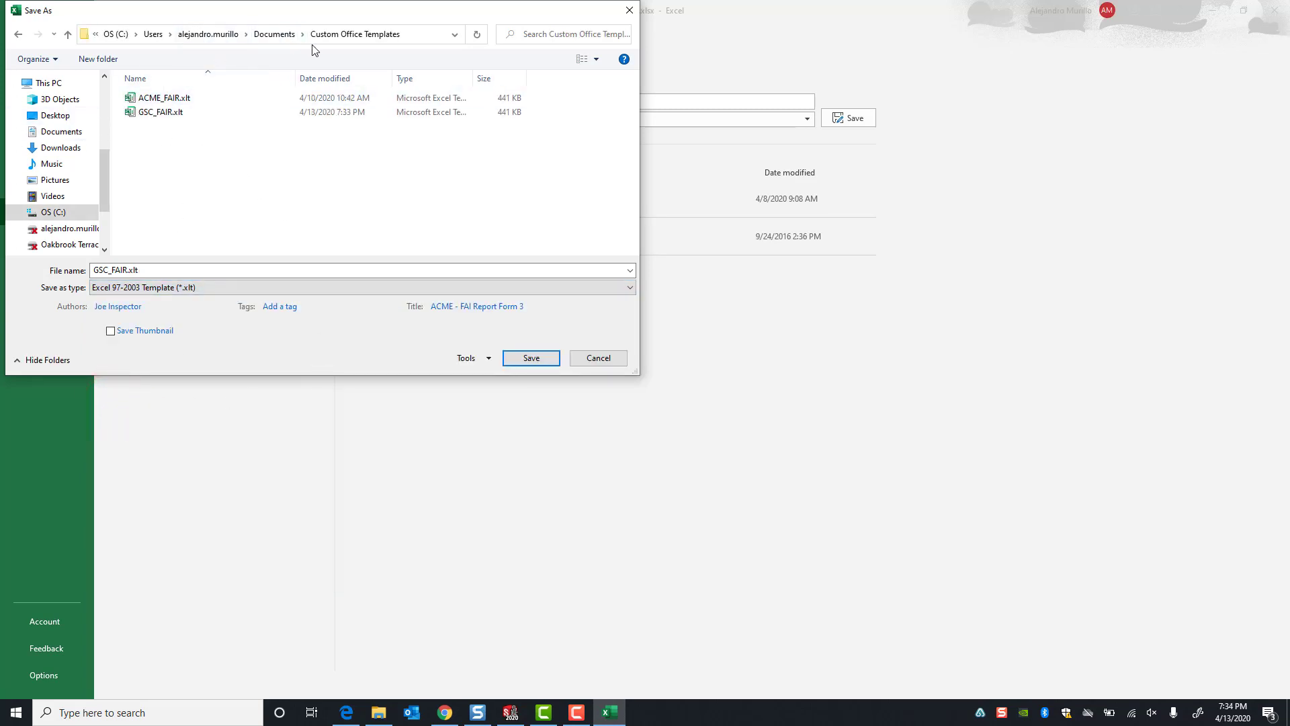
{"action": "left_click", "coordinate": [47, 115]}
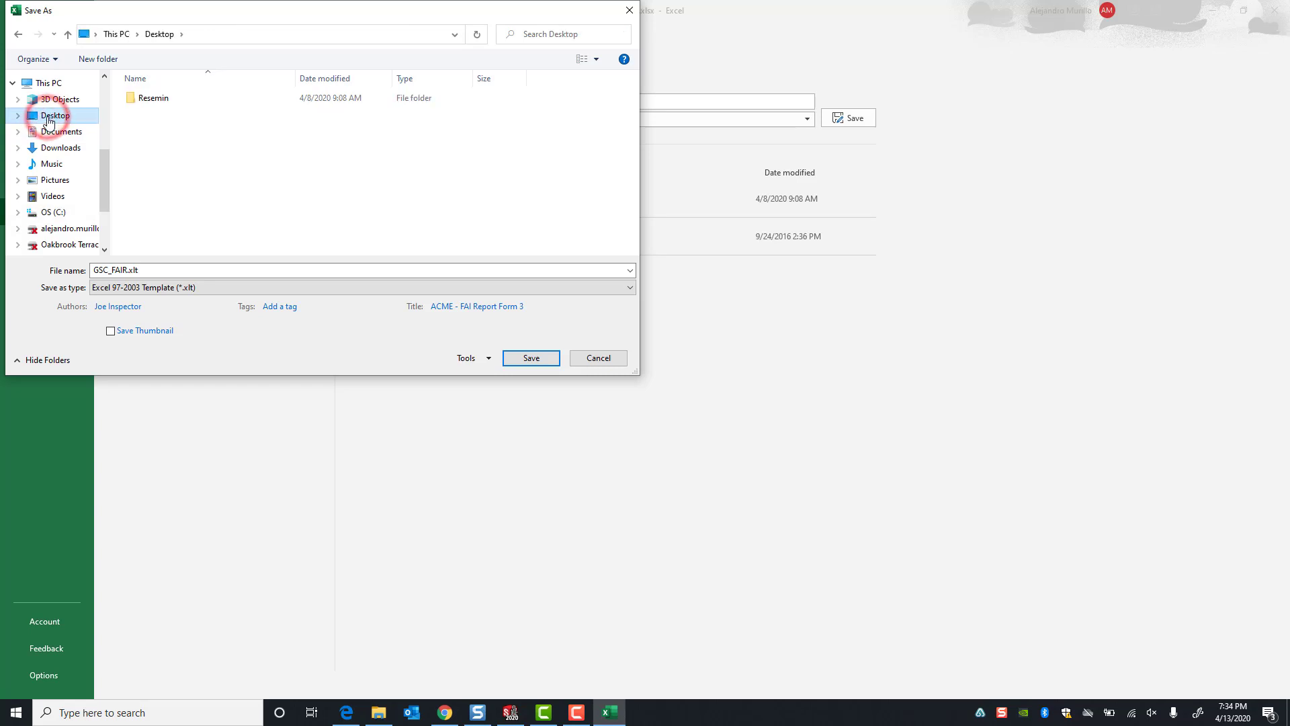
{"action": "left_click", "coordinate": [533, 359]}
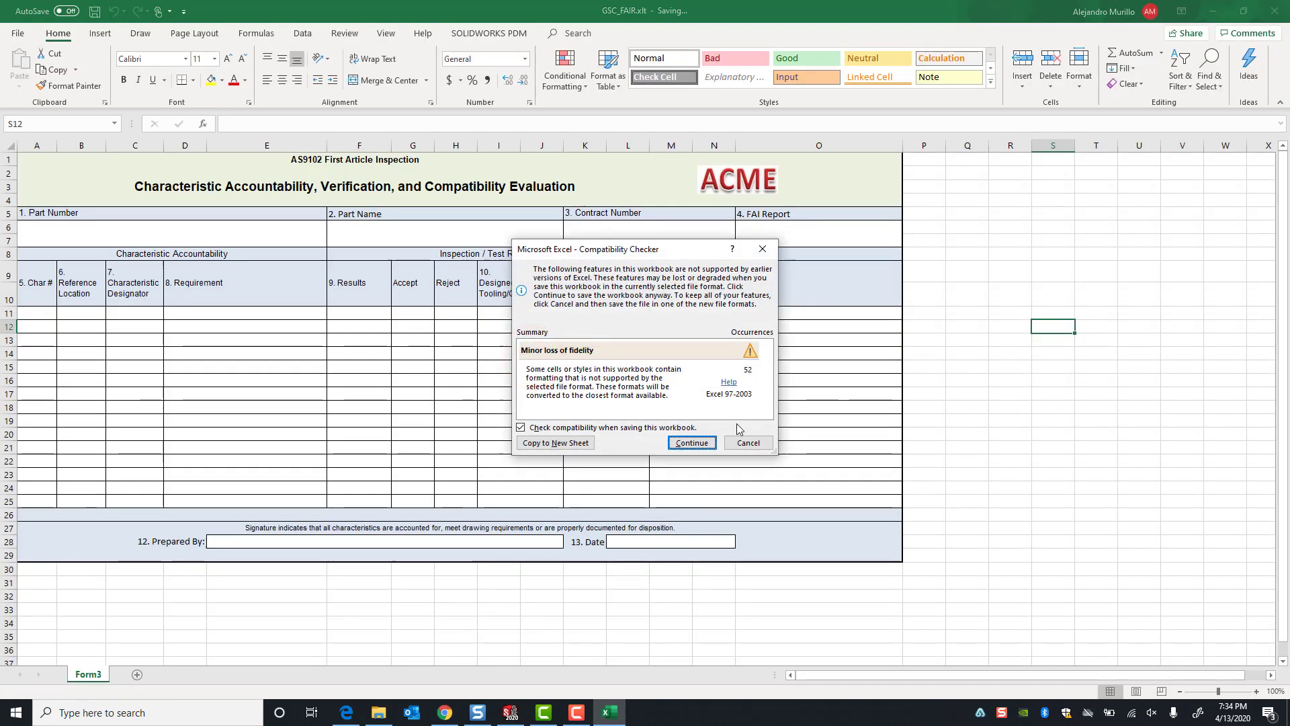
{"action": "left_click", "coordinate": [704, 443]}
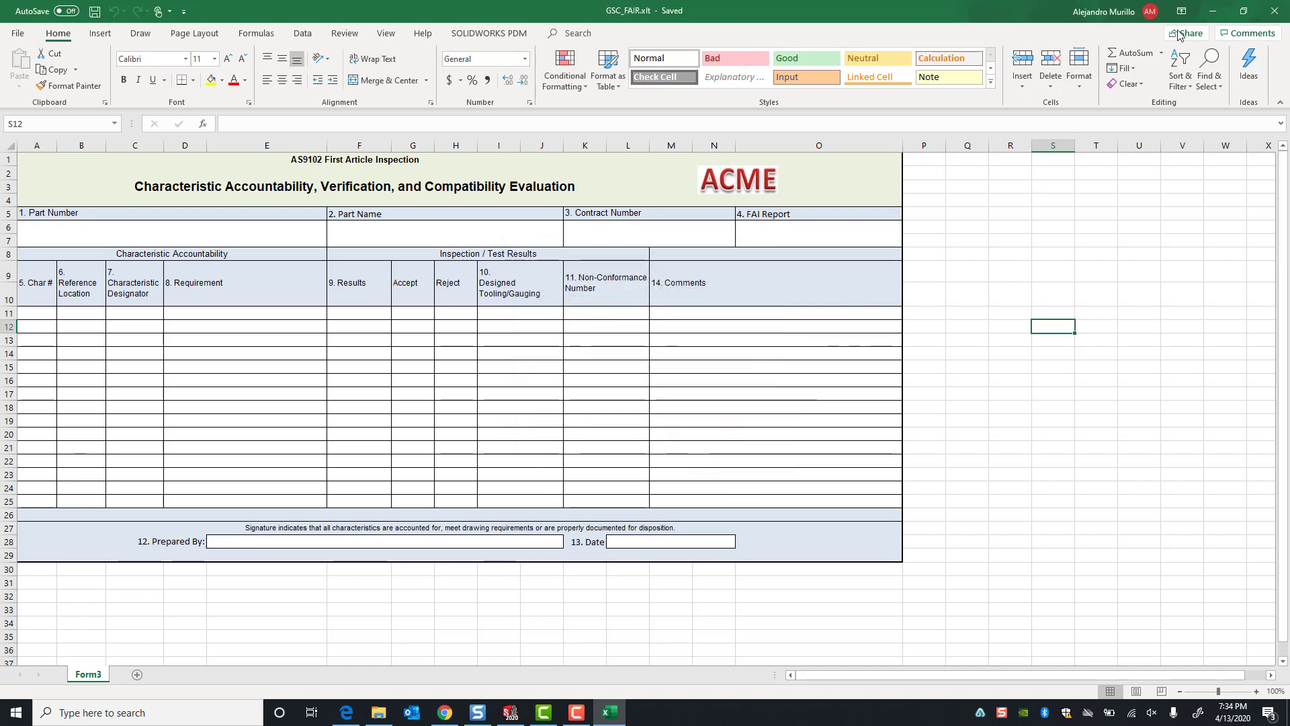
Close the workbook and place the GSC_FAIR.xlt file directly below the original workbook on the desktop
{"action": "left_click", "coordinate": [1274, 10]}
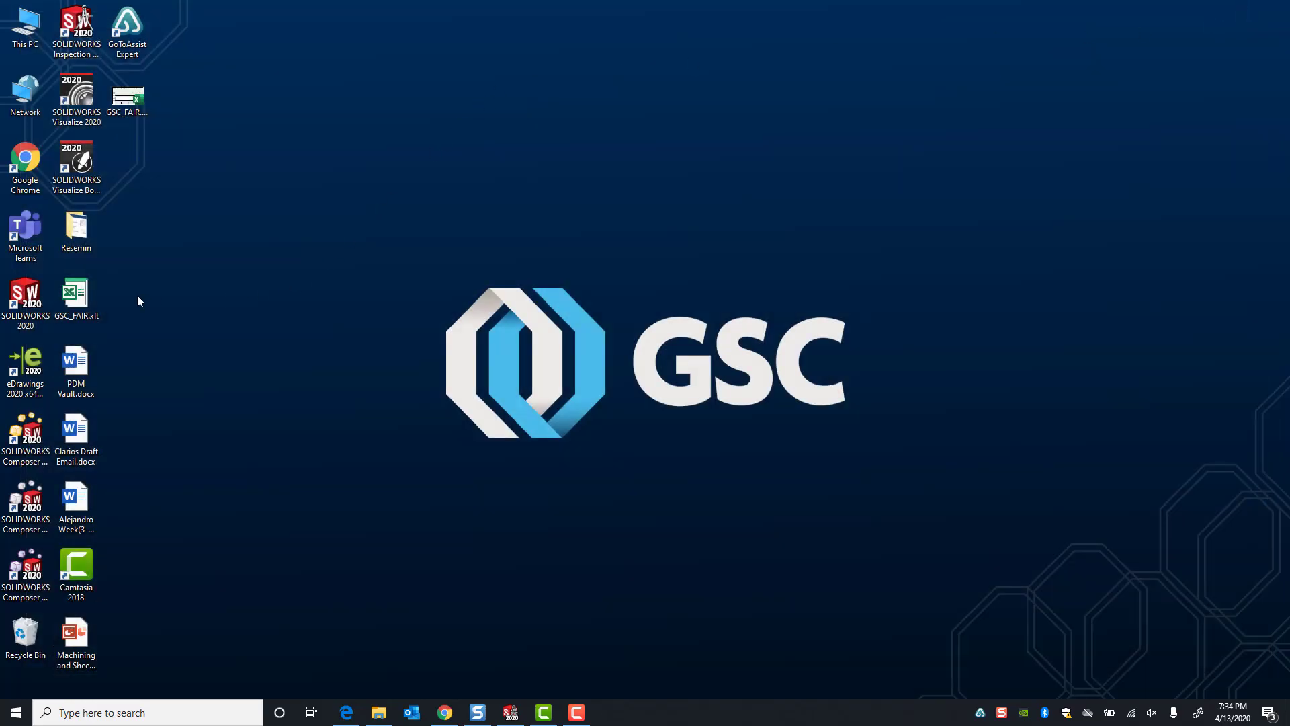
{"action": "left_click_drag", "start_coordinate": [76, 296], "coordinate": [144, 163]}
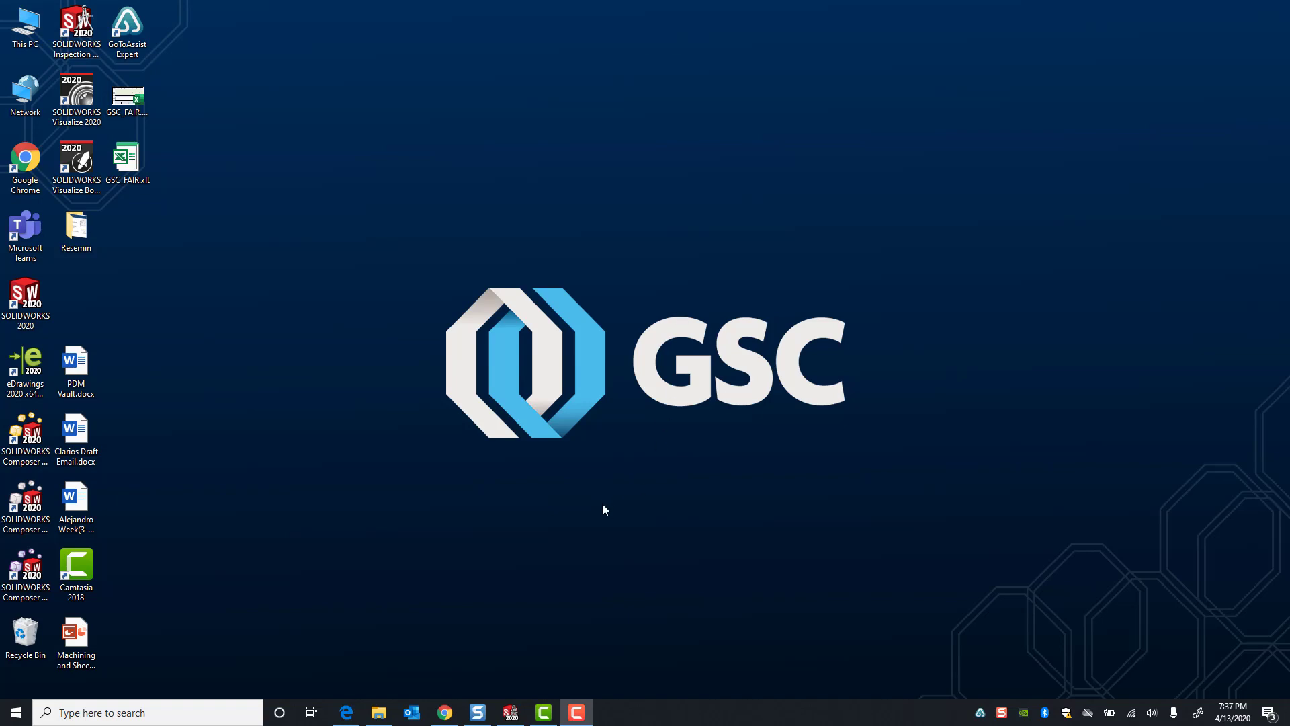
Switch to SOLIDWORKS Inspection and open GSC_FAIR.xlt from the Desktop in the Template Editor
{"action": "left_click", "coordinate": [512, 711]}
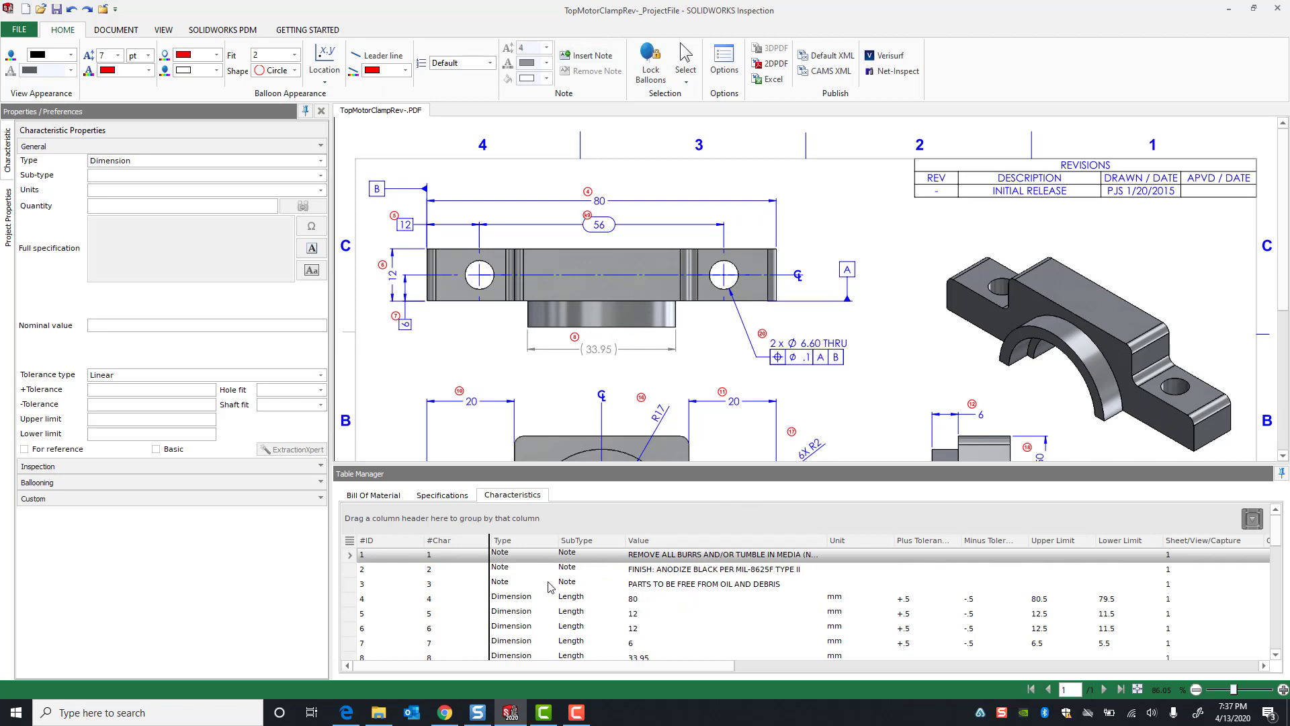
{"action": "scroll", "coordinate": [644, 600], "scroll_direction": "down", "scroll_amount": 2}
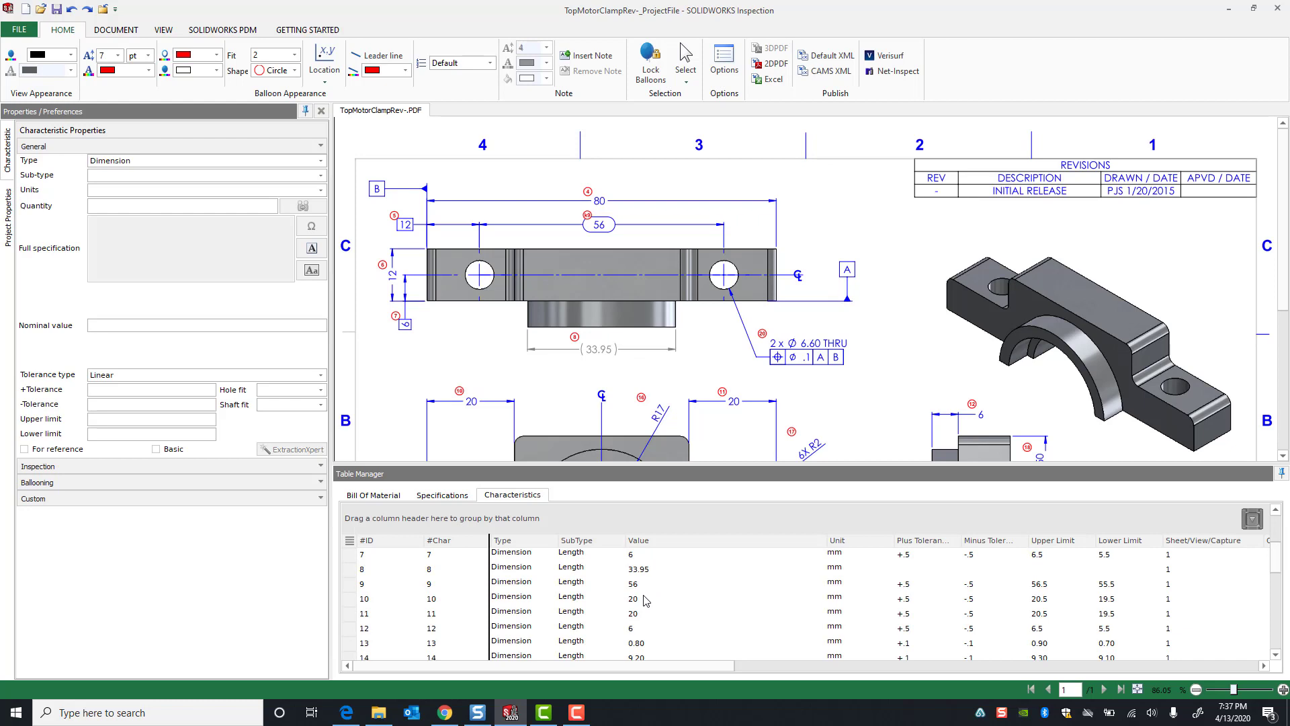
{"action": "scroll", "coordinate": [645, 600], "scroll_direction": "up", "scroll_amount": 2}
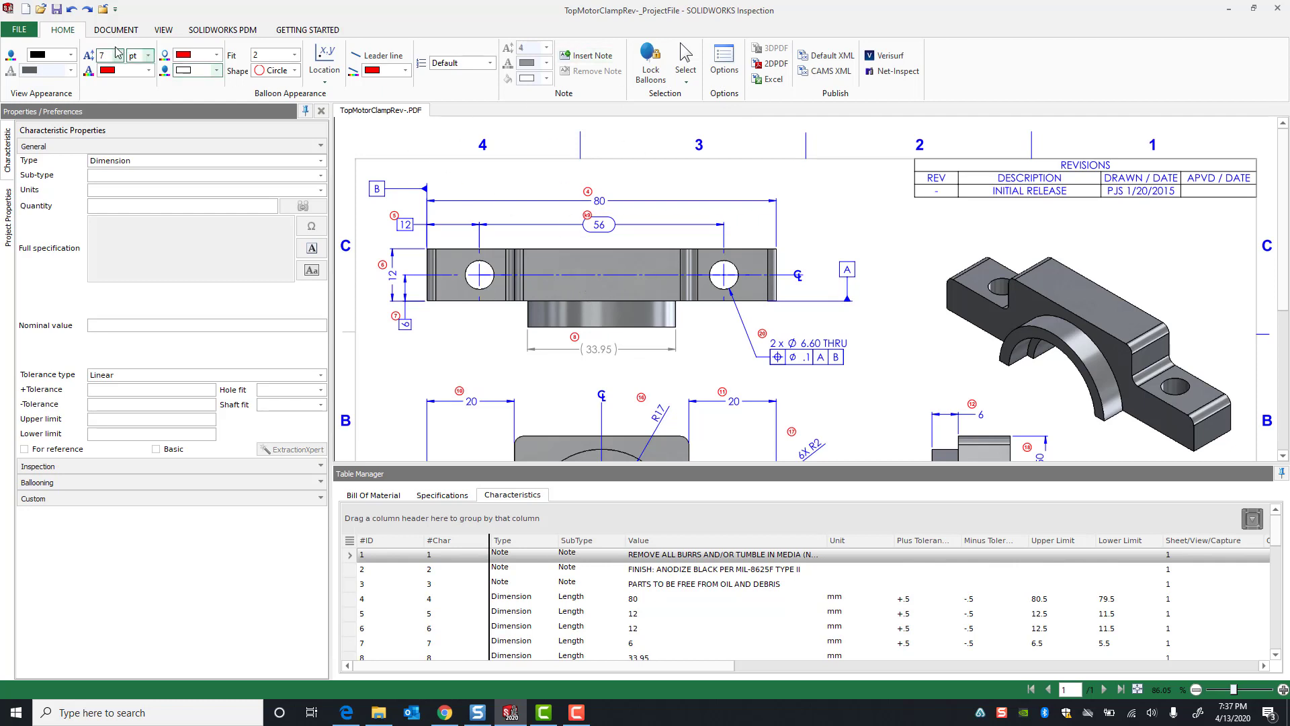
{"action": "left_click", "coordinate": [15, 34]}
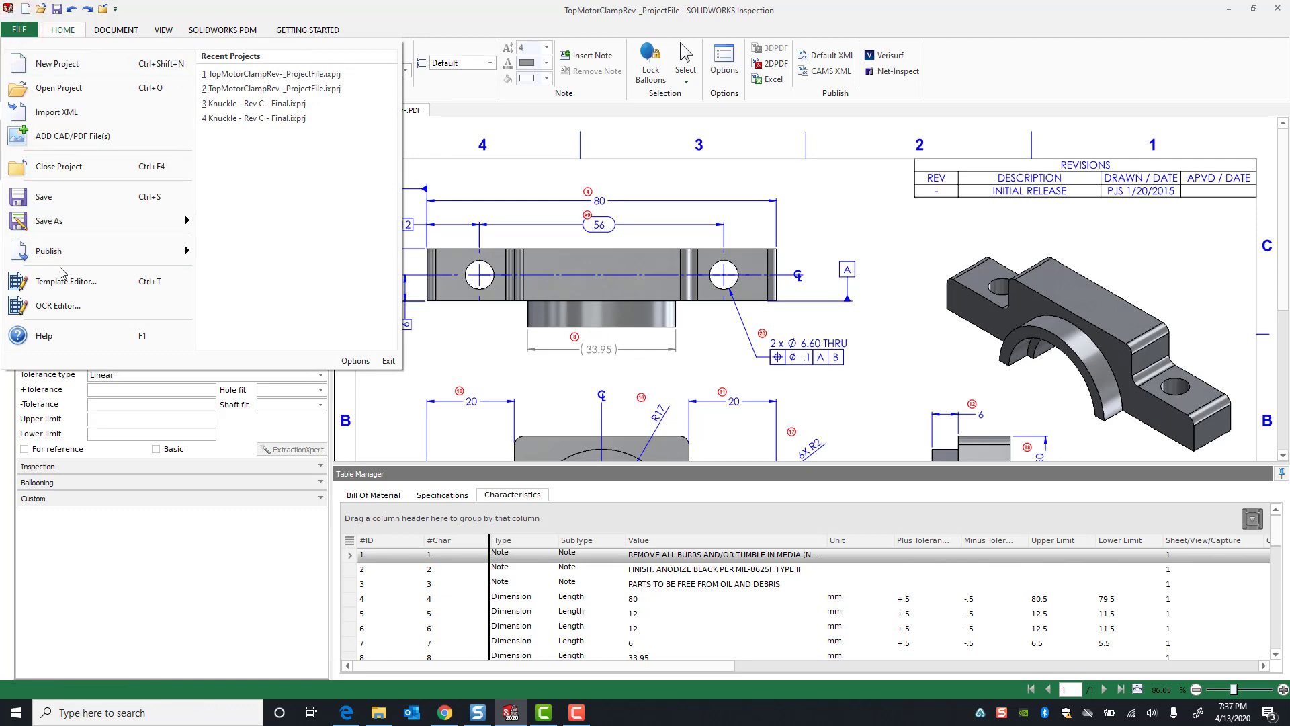
{"action": "left_click", "coordinate": [88, 281]}
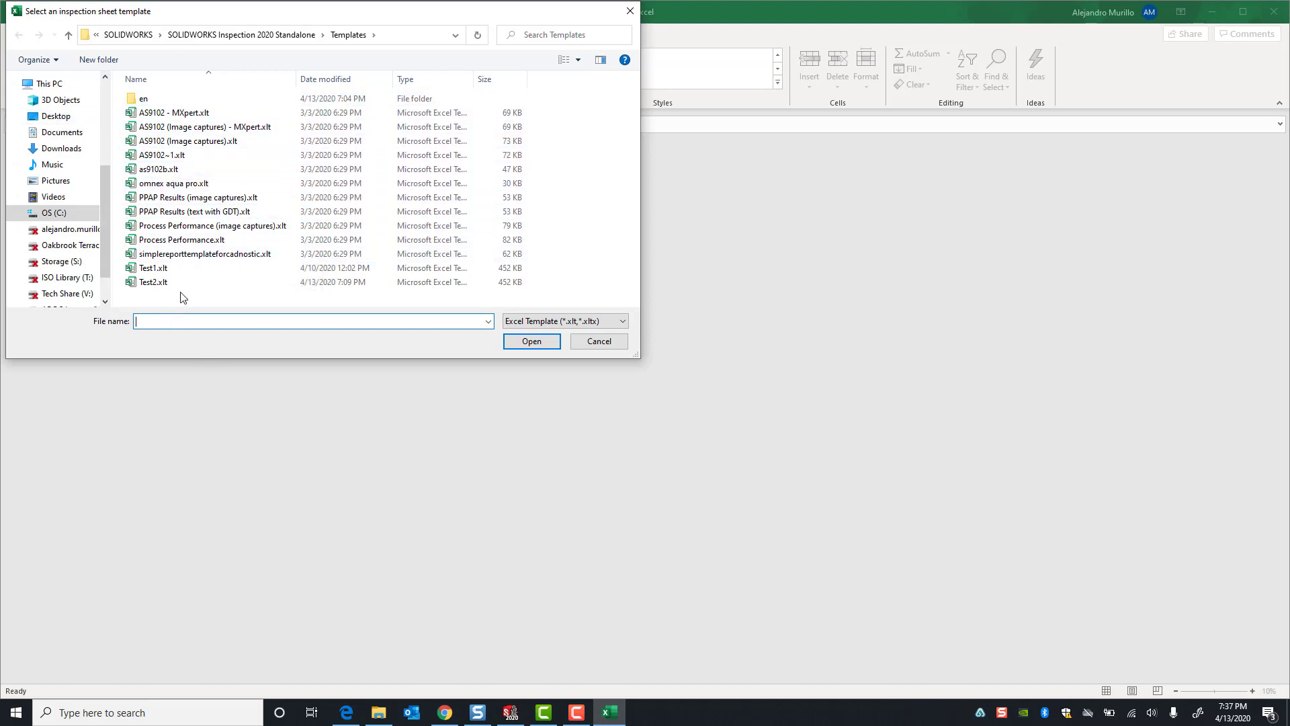
{"action": "left_click", "coordinate": [54, 116]}
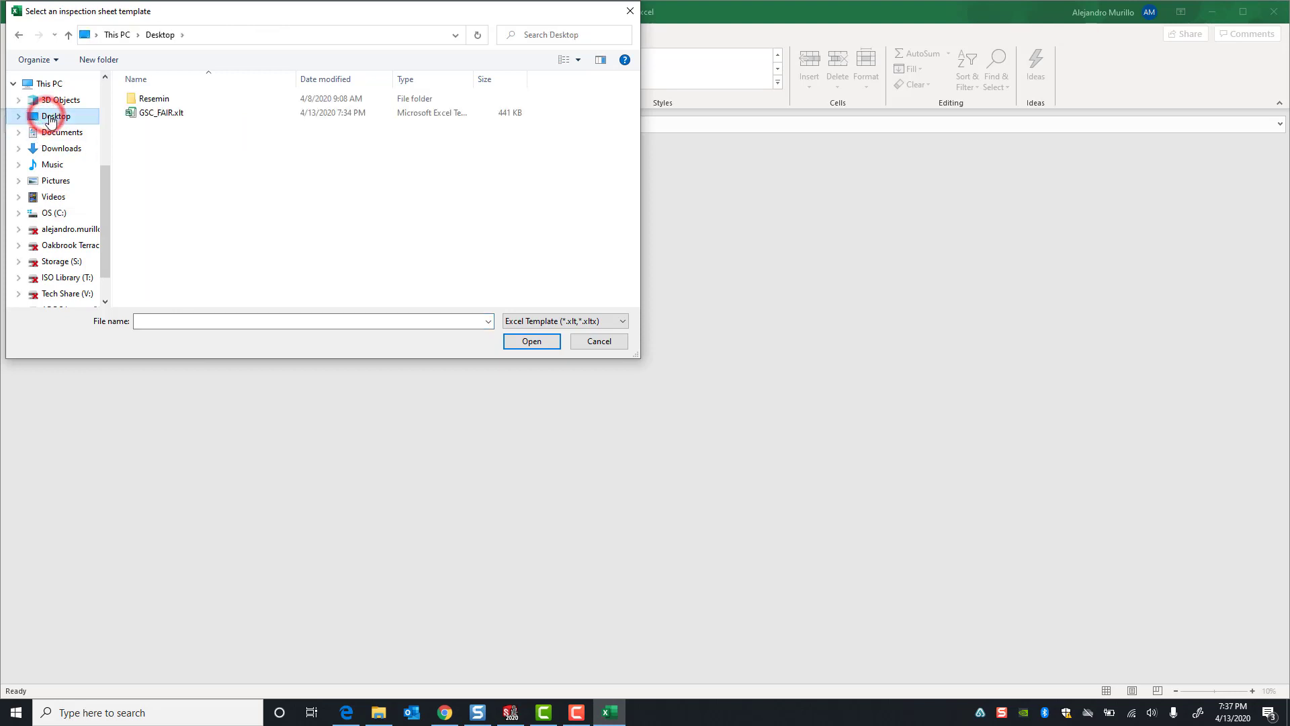
{"action": "left_click", "coordinate": [156, 114]}
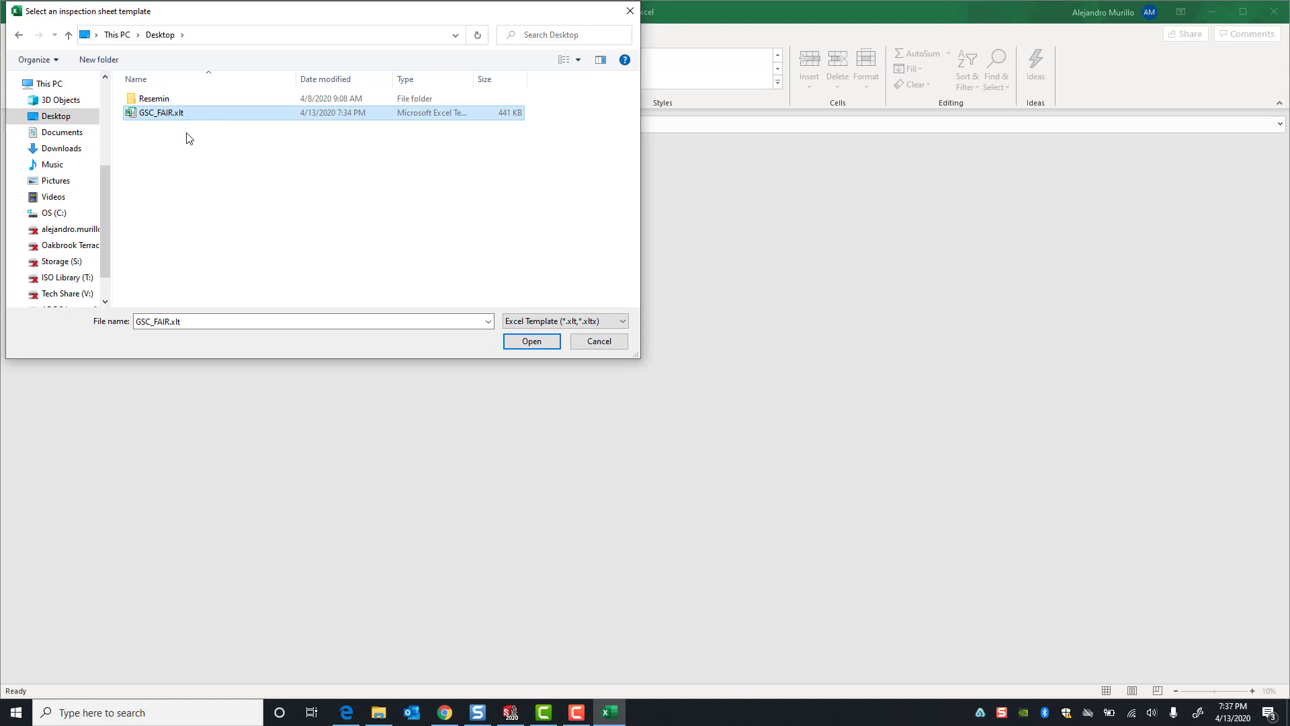
{"action": "left_click", "coordinate": [531, 341]}
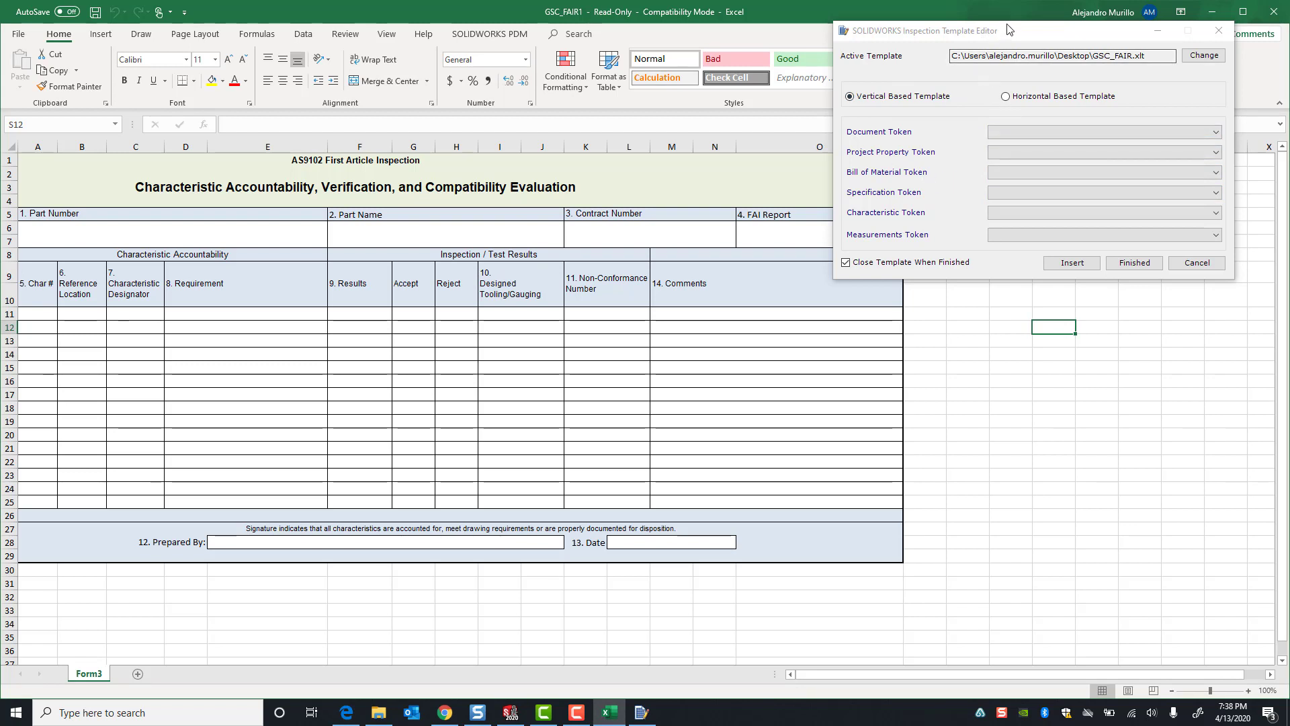
Insert the Part Number project property token into the blank cell A6 under the Part Number heading
{"action": "left_click_drag", "start_coordinate": [1017, 30], "coordinate": [956, 38]}
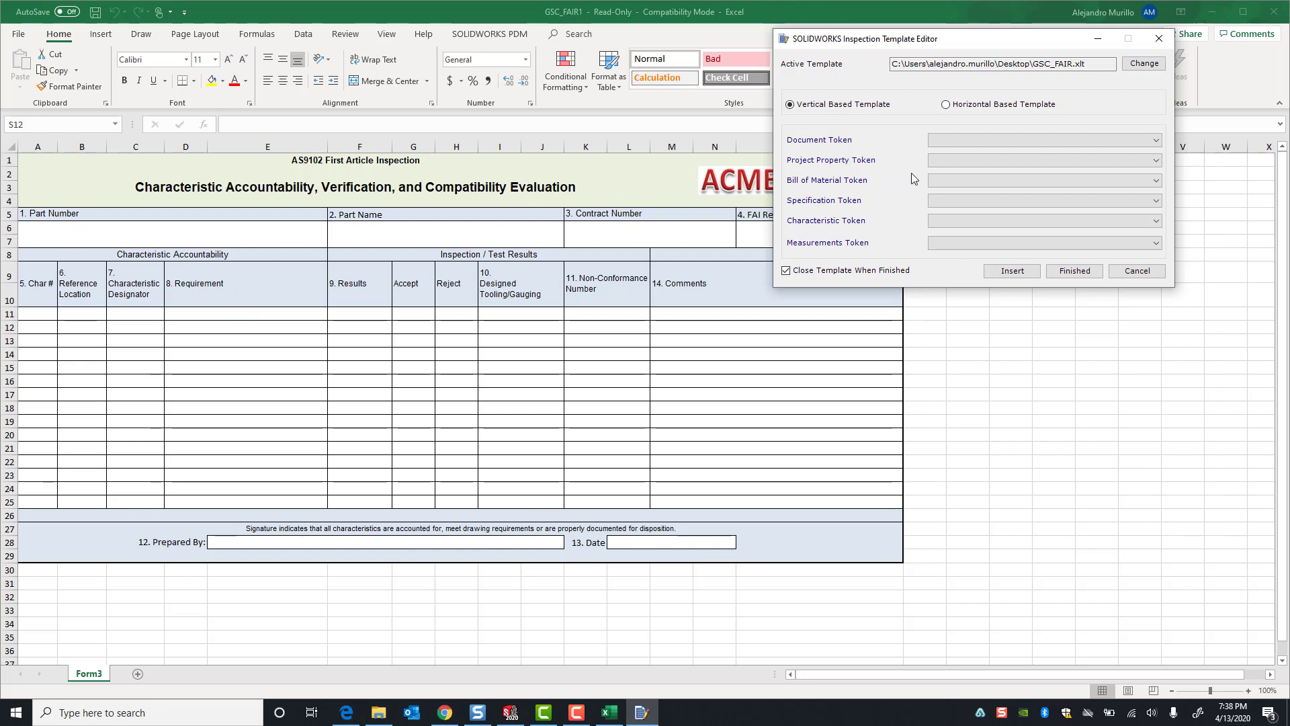
{"action": "left_click", "coordinate": [954, 163]}
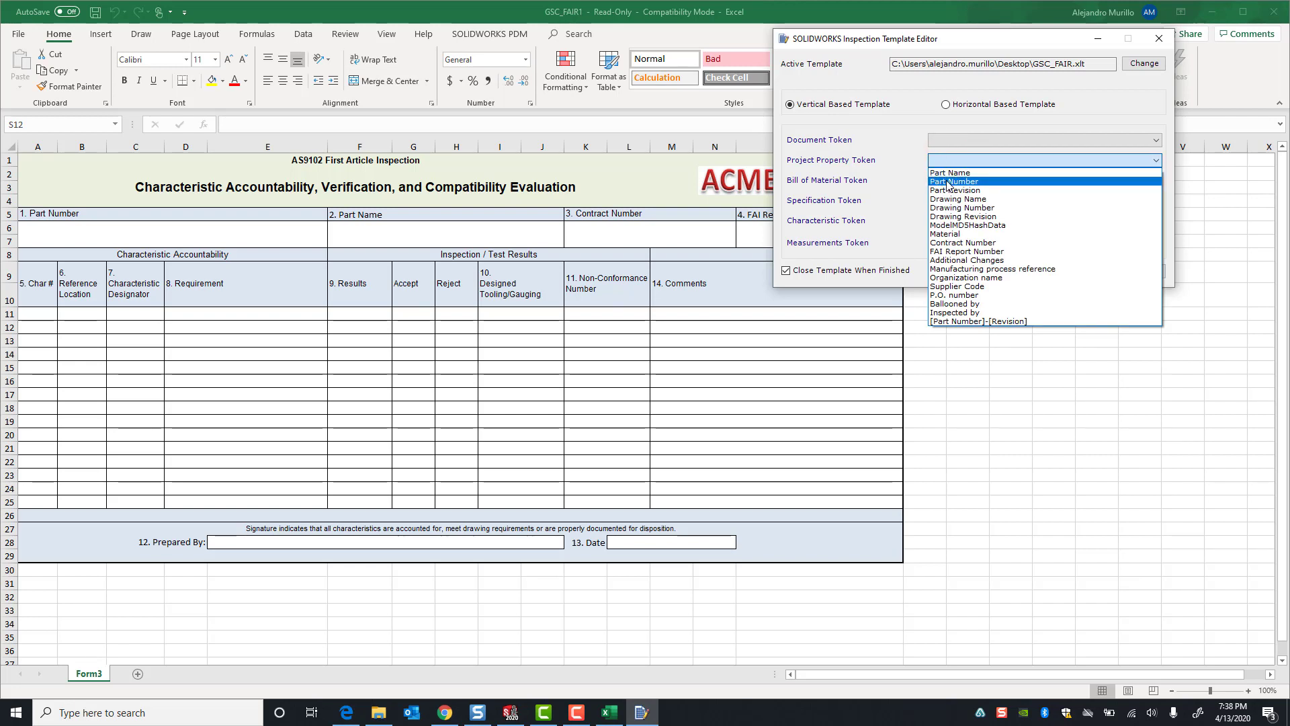
{"action": "left_click", "coordinate": [948, 182]}
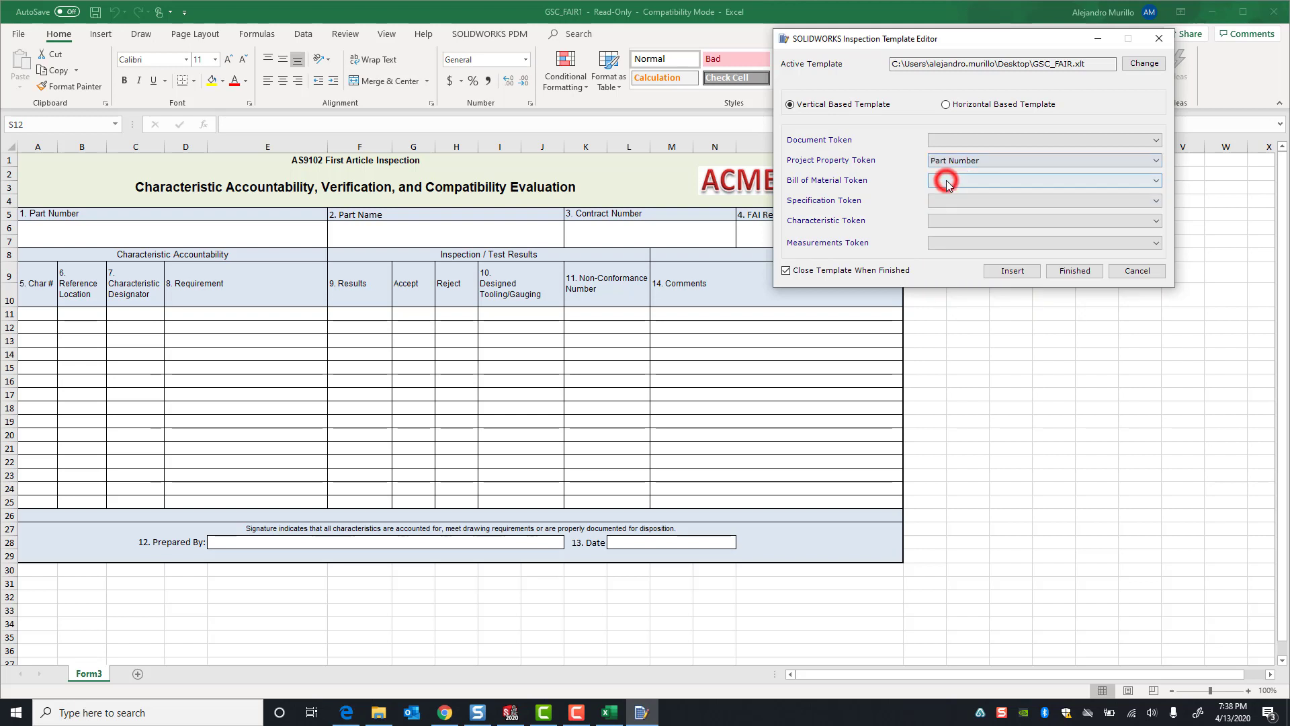
{"action": "left_click", "coordinate": [83, 233]}
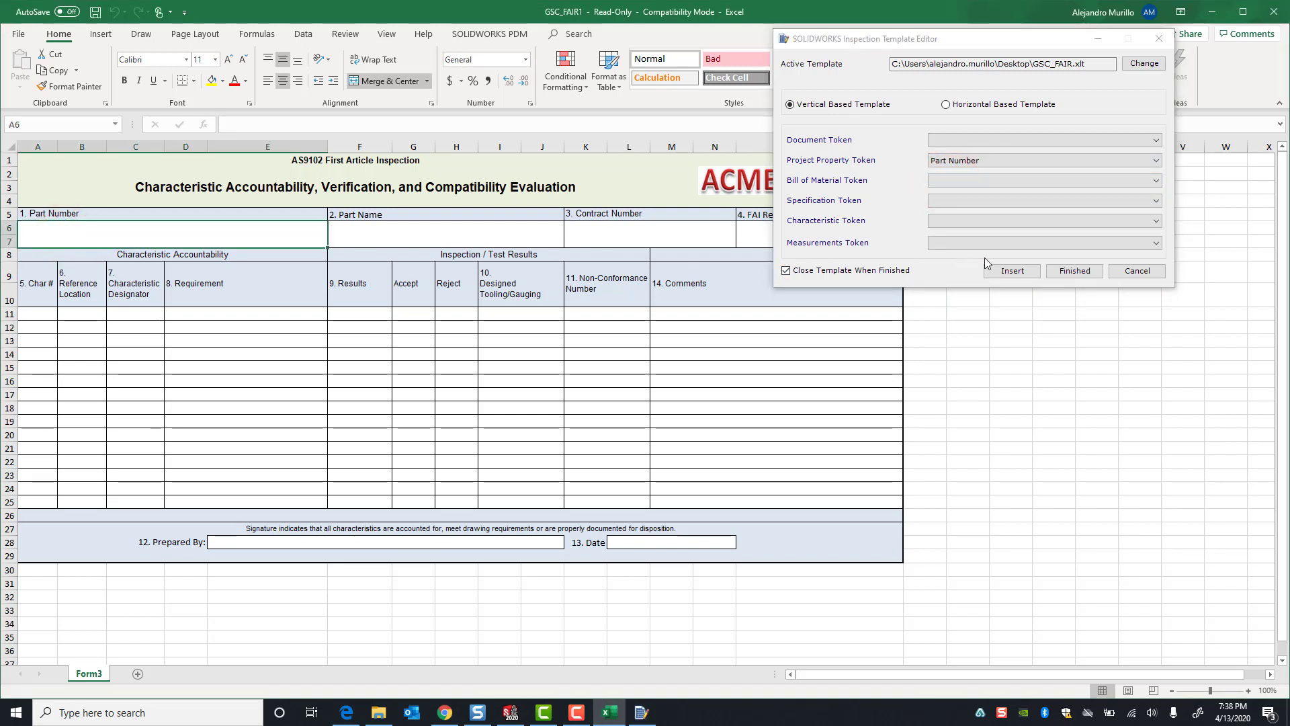
{"action": "left_click", "coordinate": [1012, 271]}
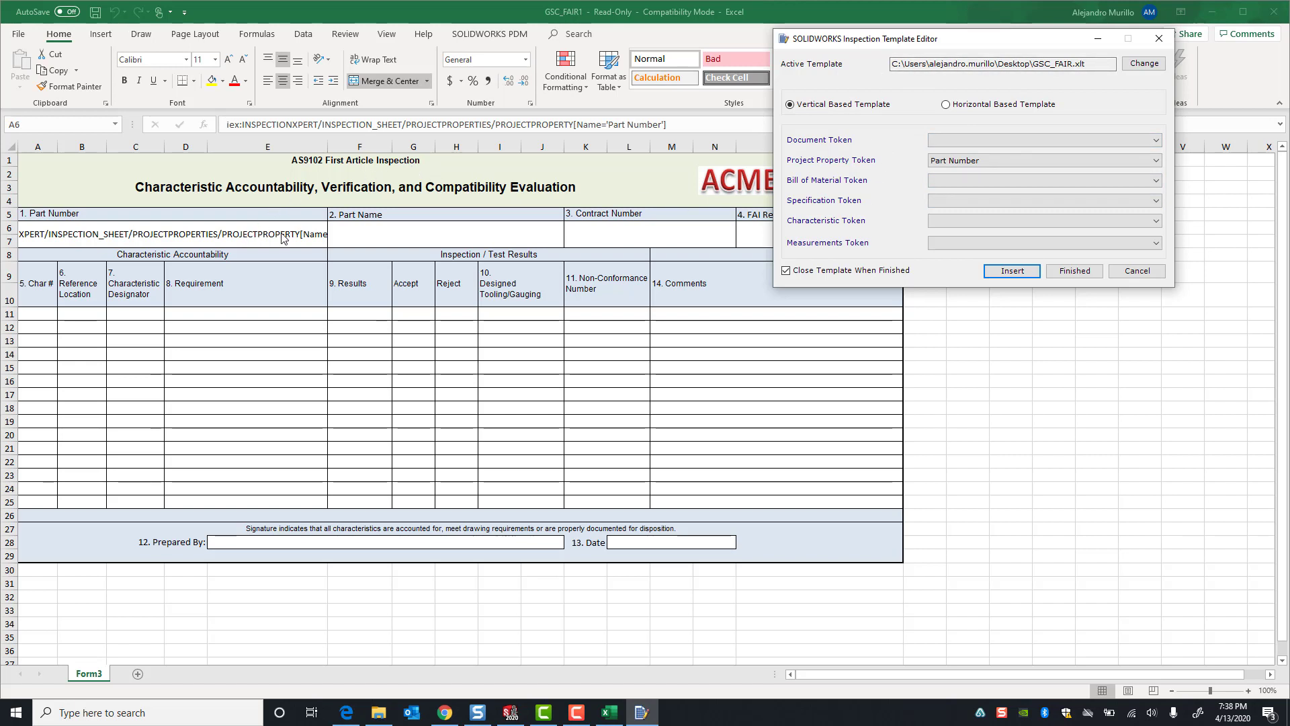
Insert the Part Name project property token into cell F6 and compare it with the Part Number token in A6
{"action": "left_click", "coordinate": [355, 236]}
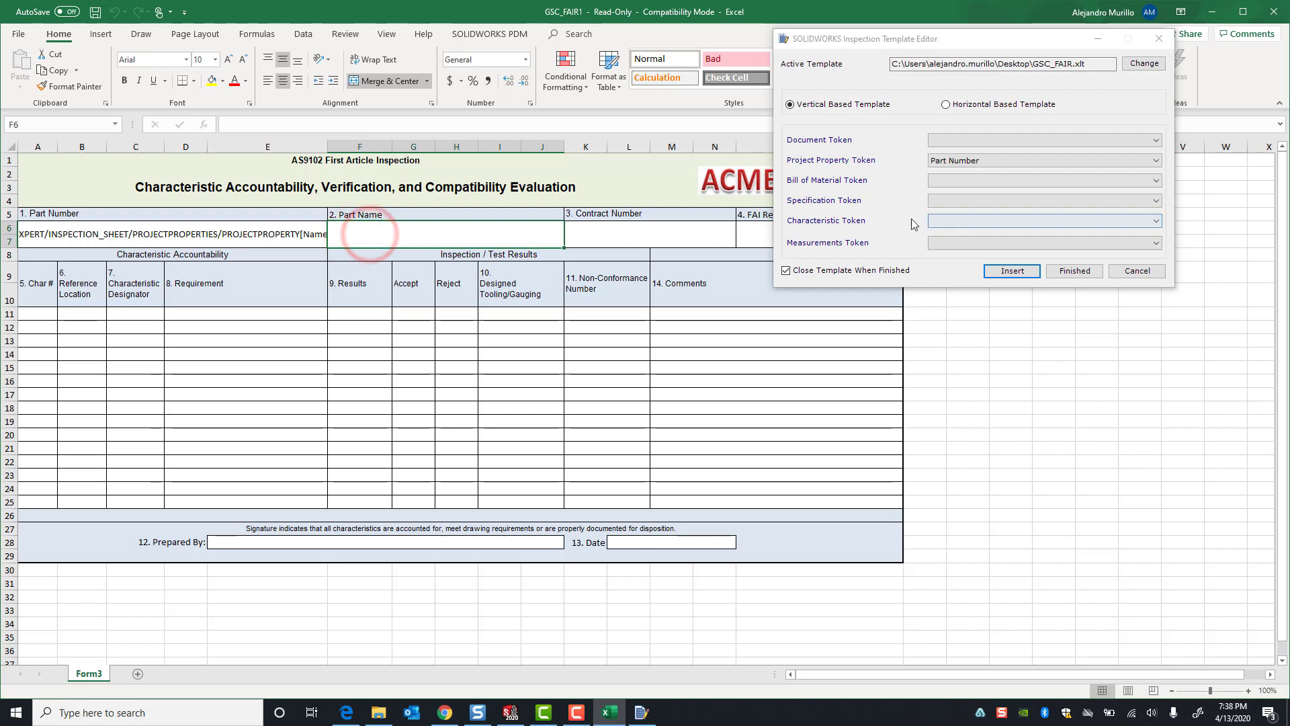
{"action": "left_click", "coordinate": [457, 240]}
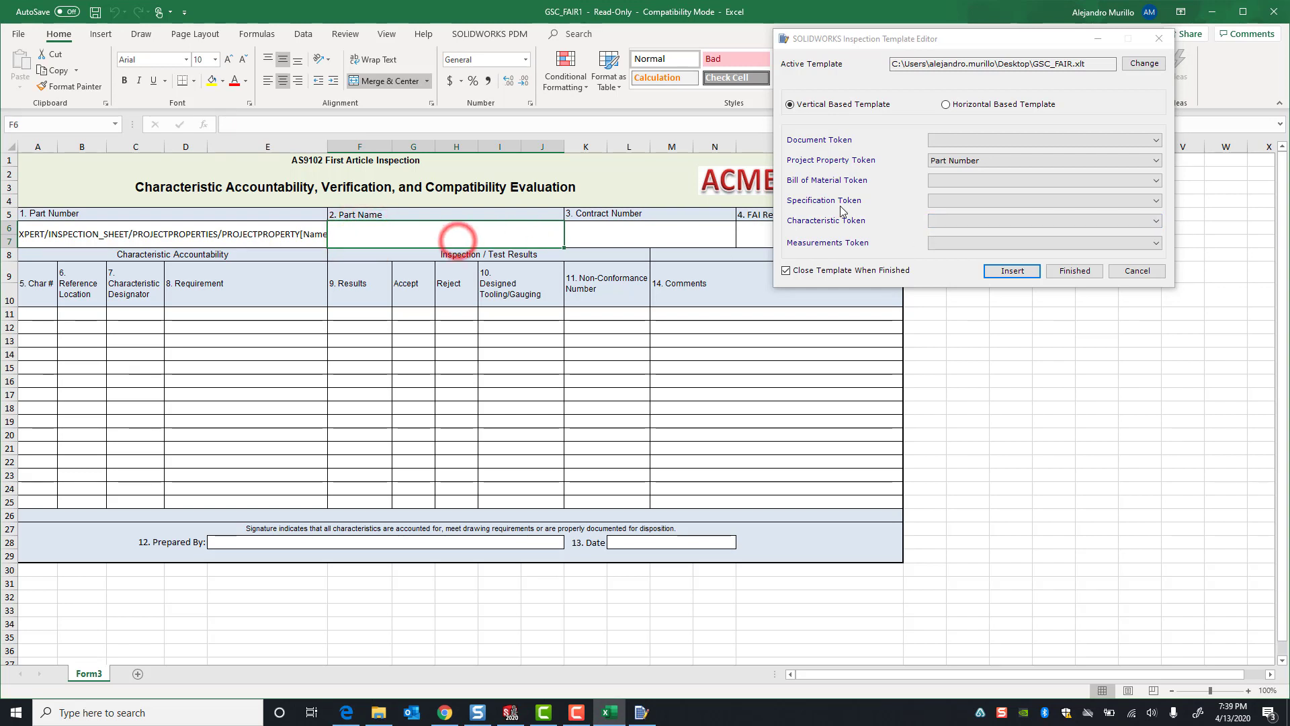
{"action": "left_click", "coordinate": [989, 162]}
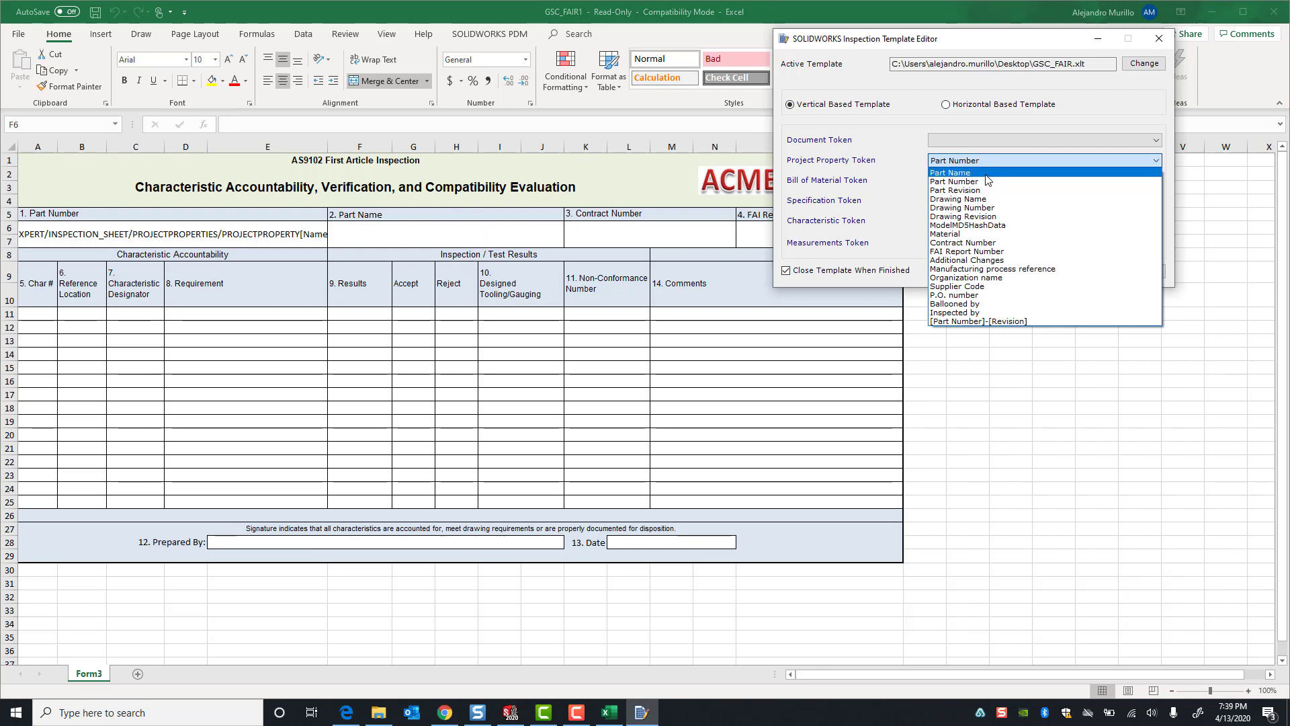
{"action": "left_click", "coordinate": [986, 174]}
{"action": "left_click", "coordinate": [1017, 275]}
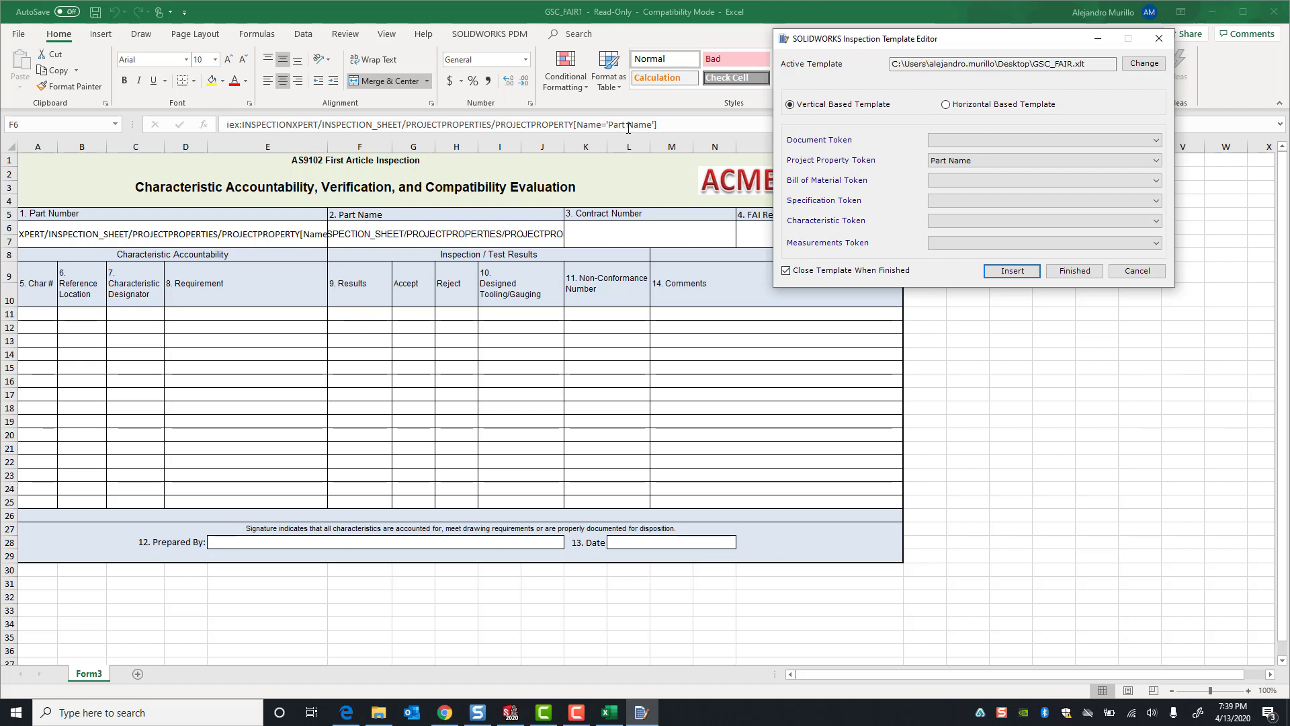
{"action": "left_click", "coordinate": [227, 235]}
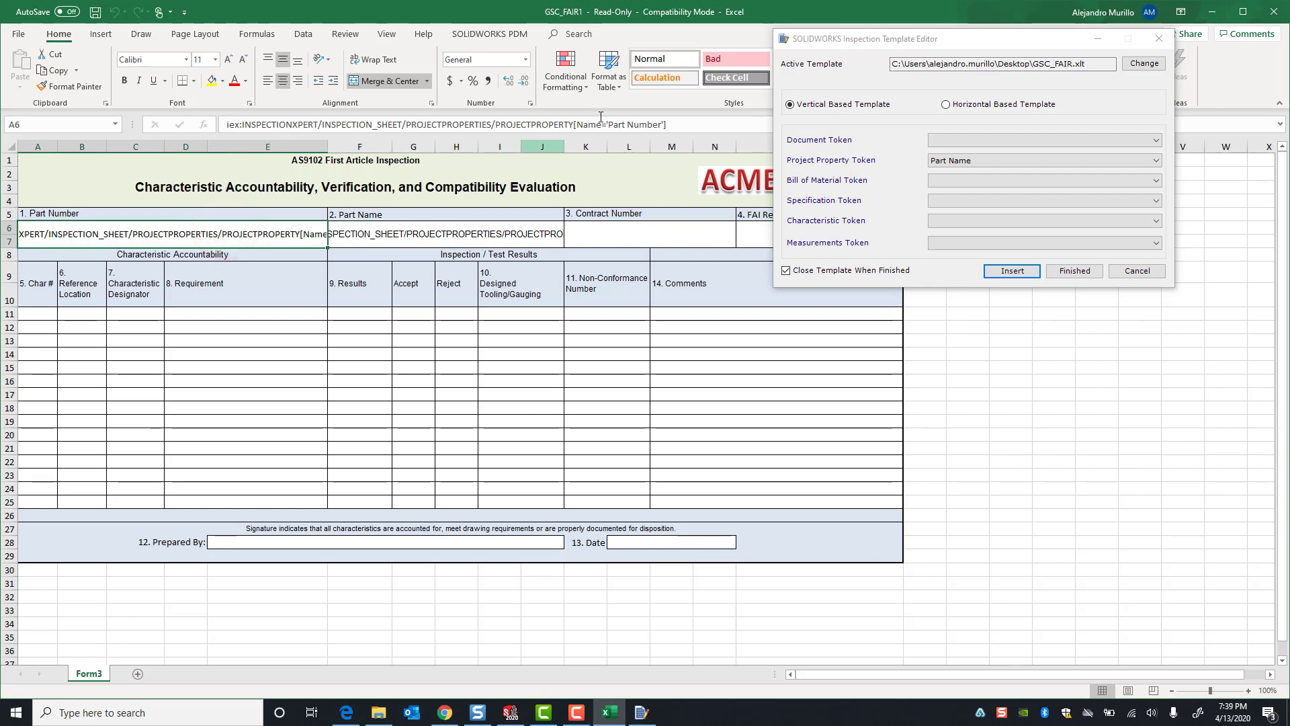
Insert the Contract Number project property token into cell K6 under the Contract Number heading
{"action": "left_click", "coordinate": [599, 235]}
{"action": "left_click", "coordinate": [993, 161]}
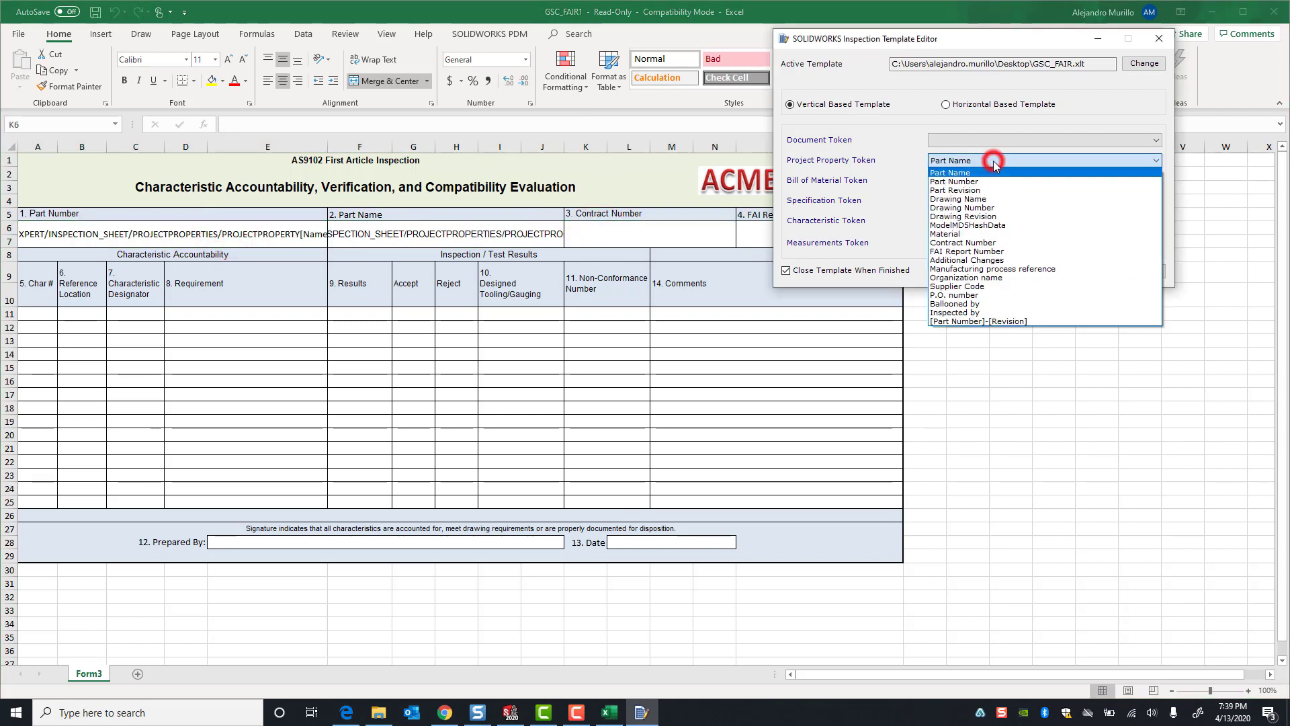
{"action": "left_click", "coordinate": [981, 242]}
{"action": "left_click", "coordinate": [1008, 270]}
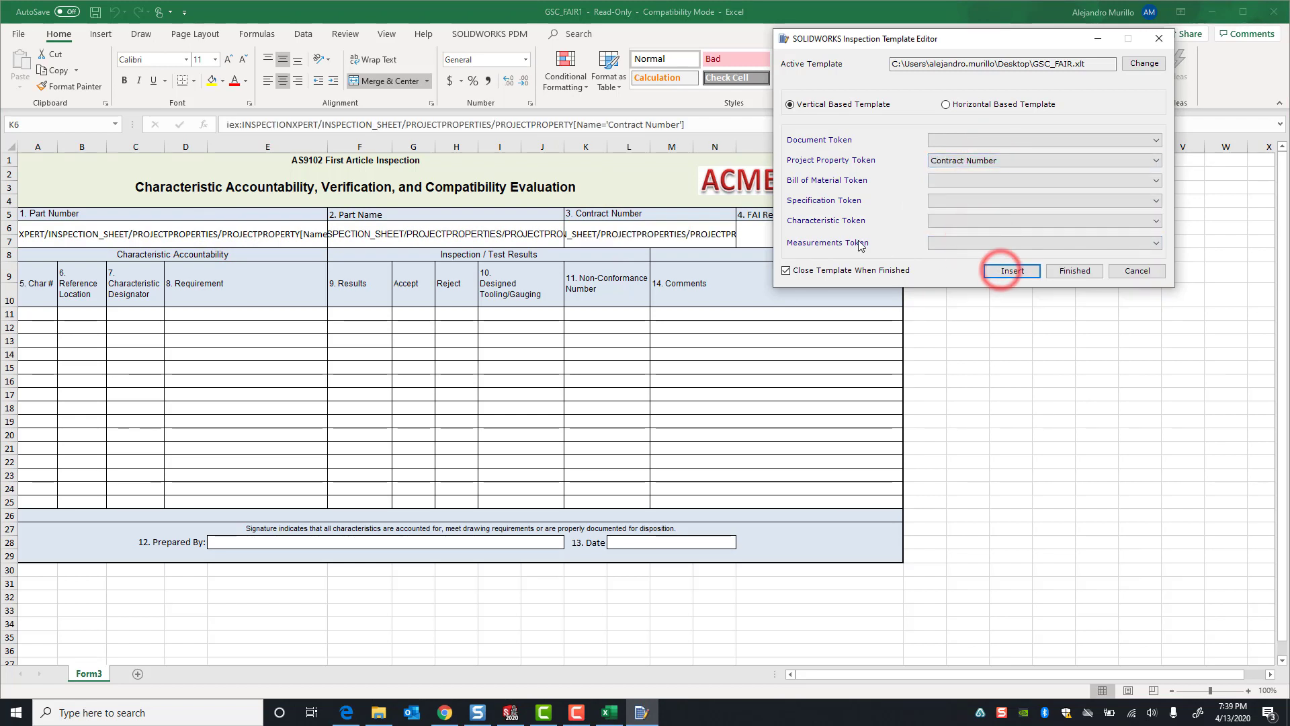
Insert the FAI Report Number project property token into cell O6 under the FAI Report heading
{"action": "left_click_drag", "start_coordinate": [881, 39], "coordinate": [981, 45]}
{"action": "left_click", "coordinate": [767, 237]}
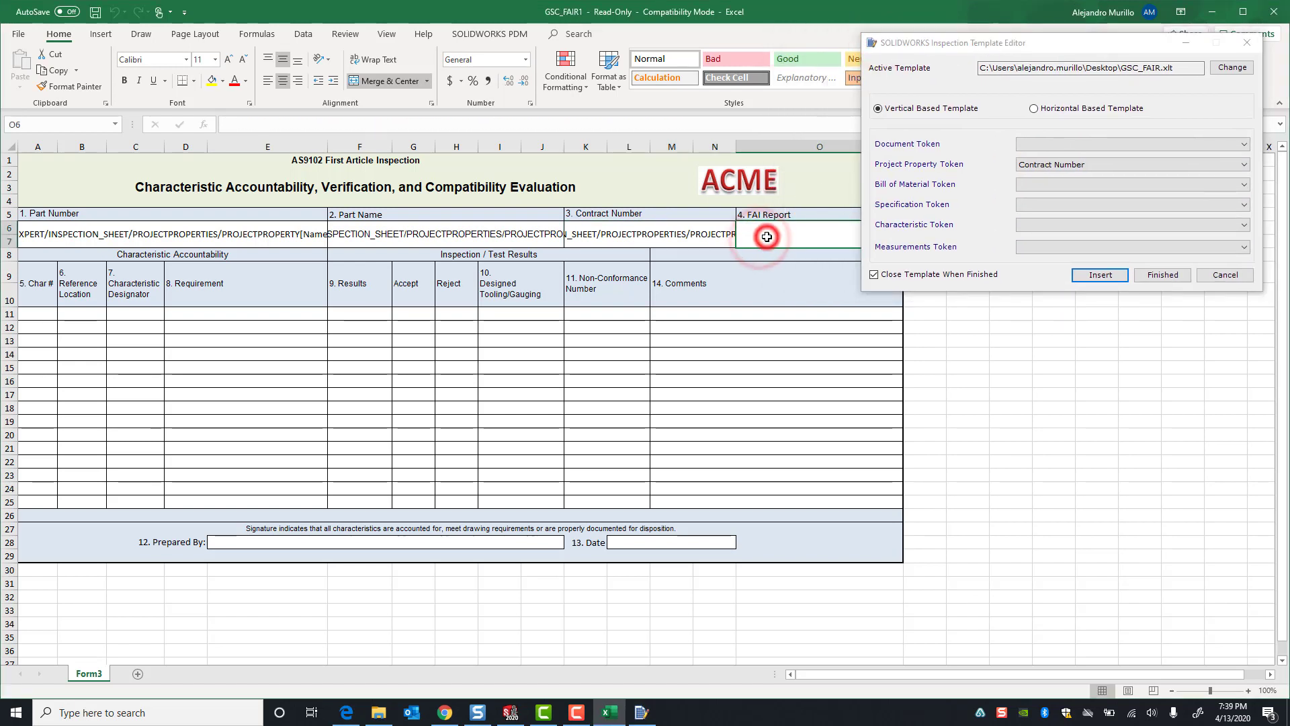
{"action": "left_click", "coordinate": [1048, 164]}
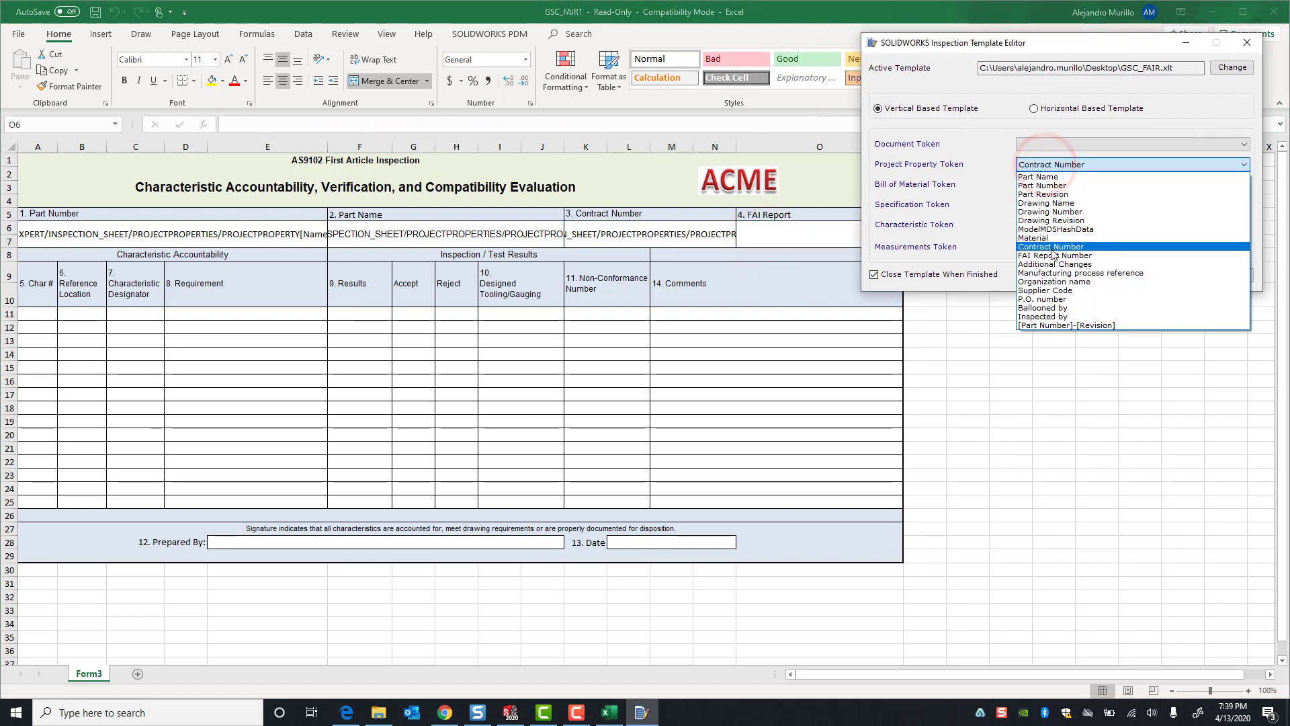
{"action": "left_click", "coordinate": [1053, 255]}
{"action": "left_click", "coordinate": [1100, 275]}
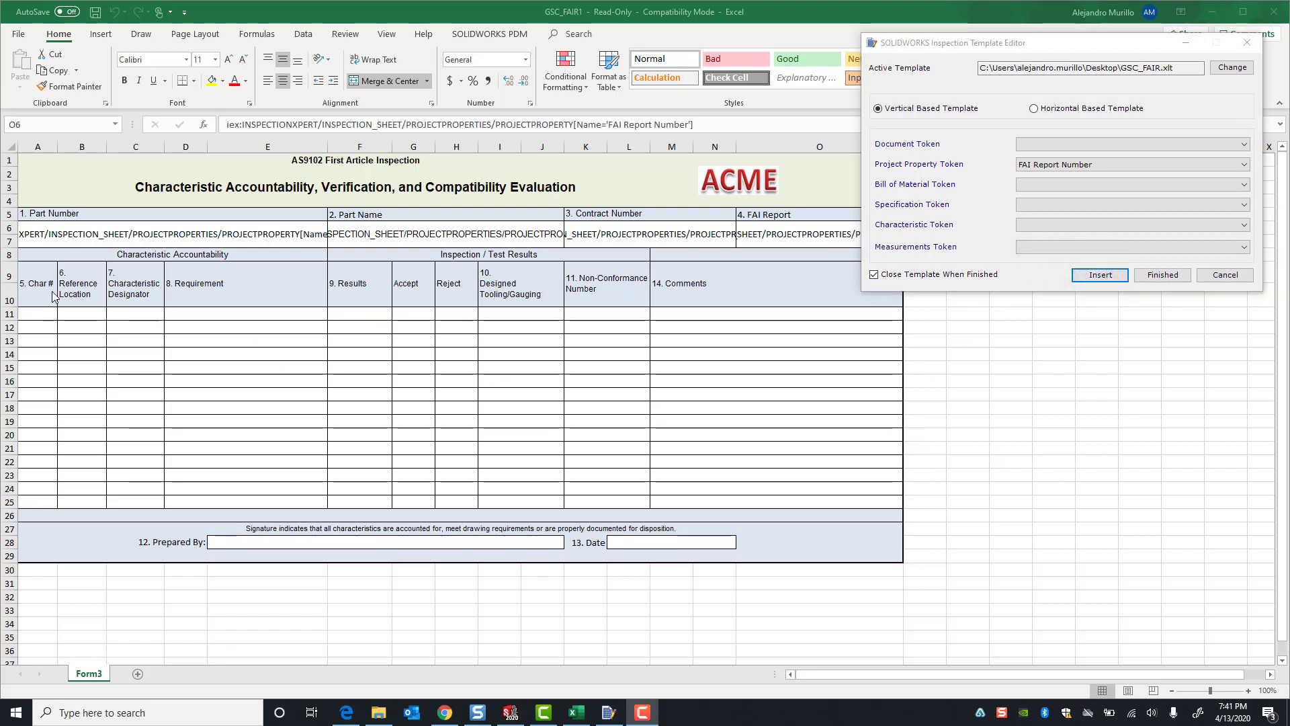
Insert the Characteristic Number characteristic token into cell A11 under the Char # heading
{"action": "left_click", "coordinate": [35, 315]}
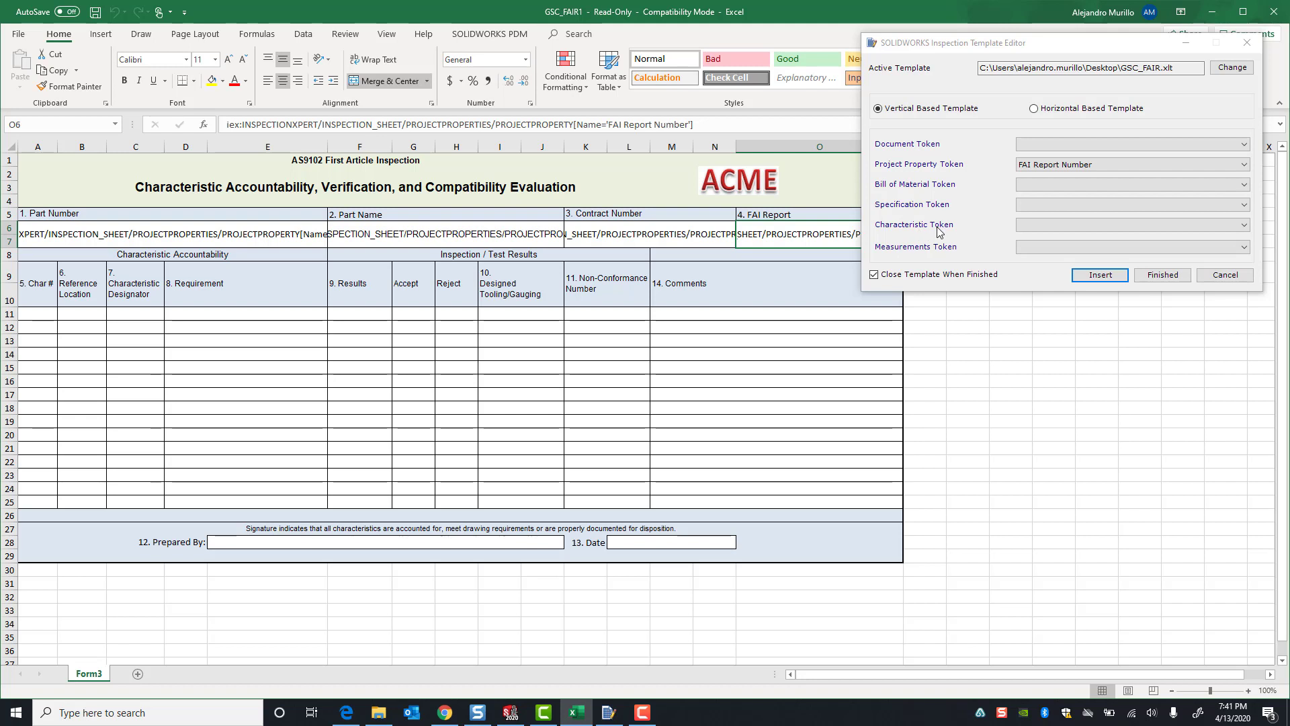
{"action": "left_click", "coordinate": [1058, 224]}
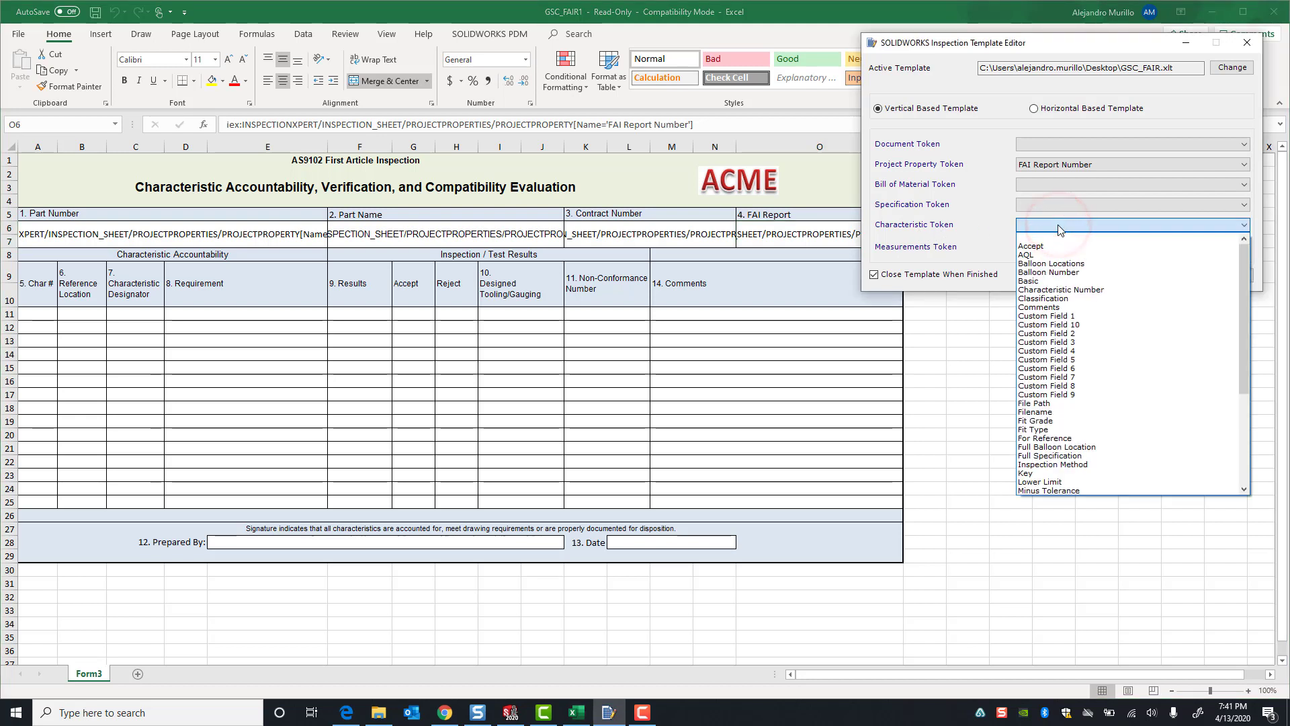
{"action": "left_click", "coordinate": [1061, 291]}
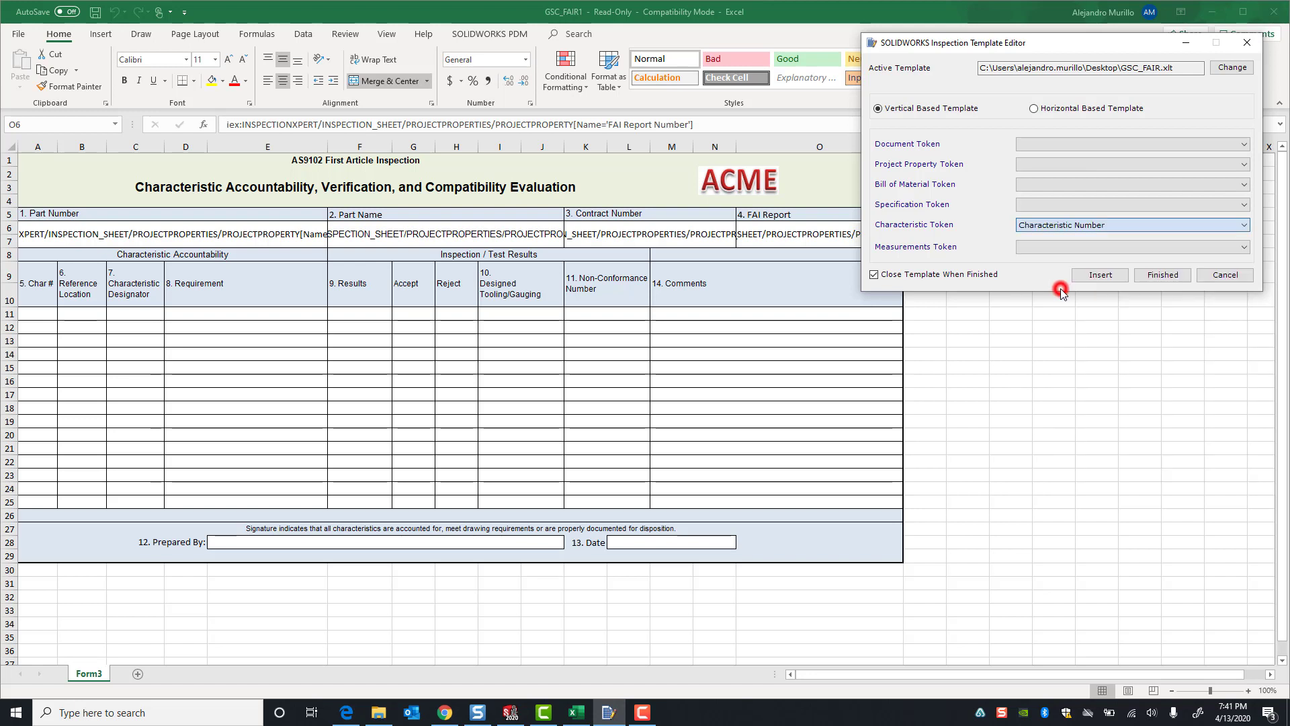
{"action": "left_click", "coordinate": [29, 311]}
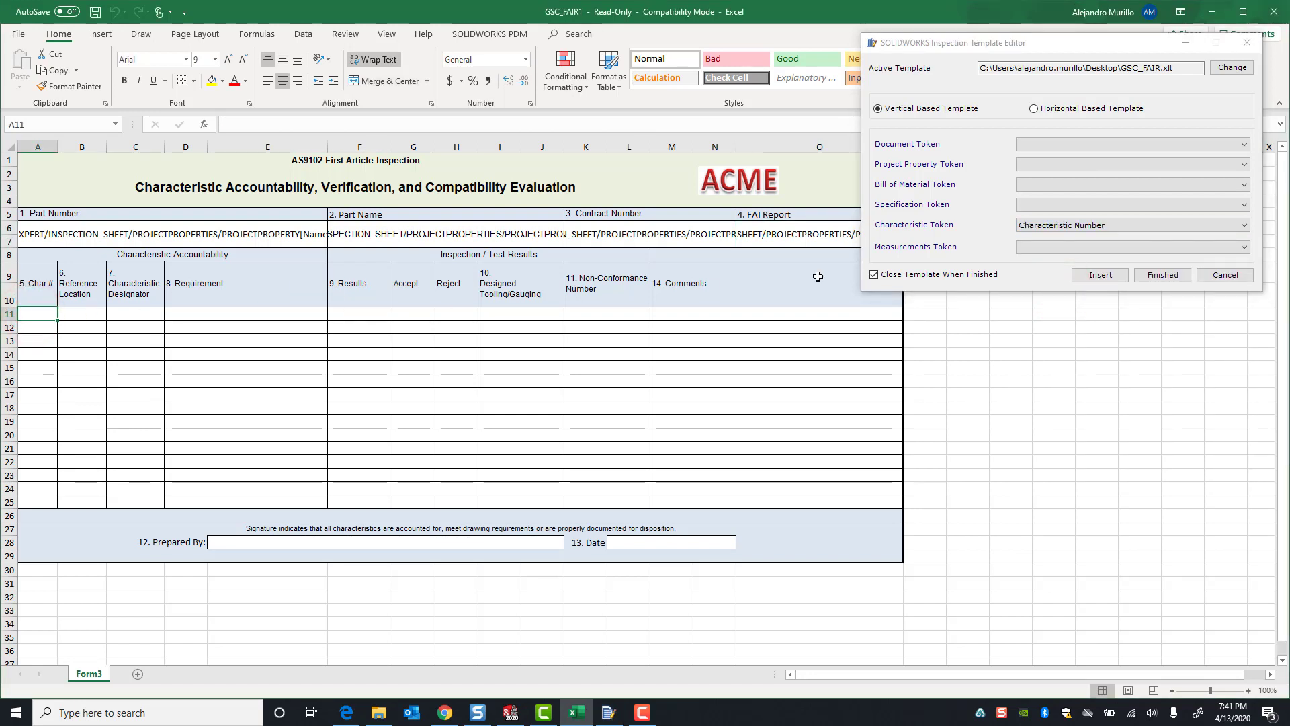
{"action": "left_click", "coordinate": [1091, 276]}
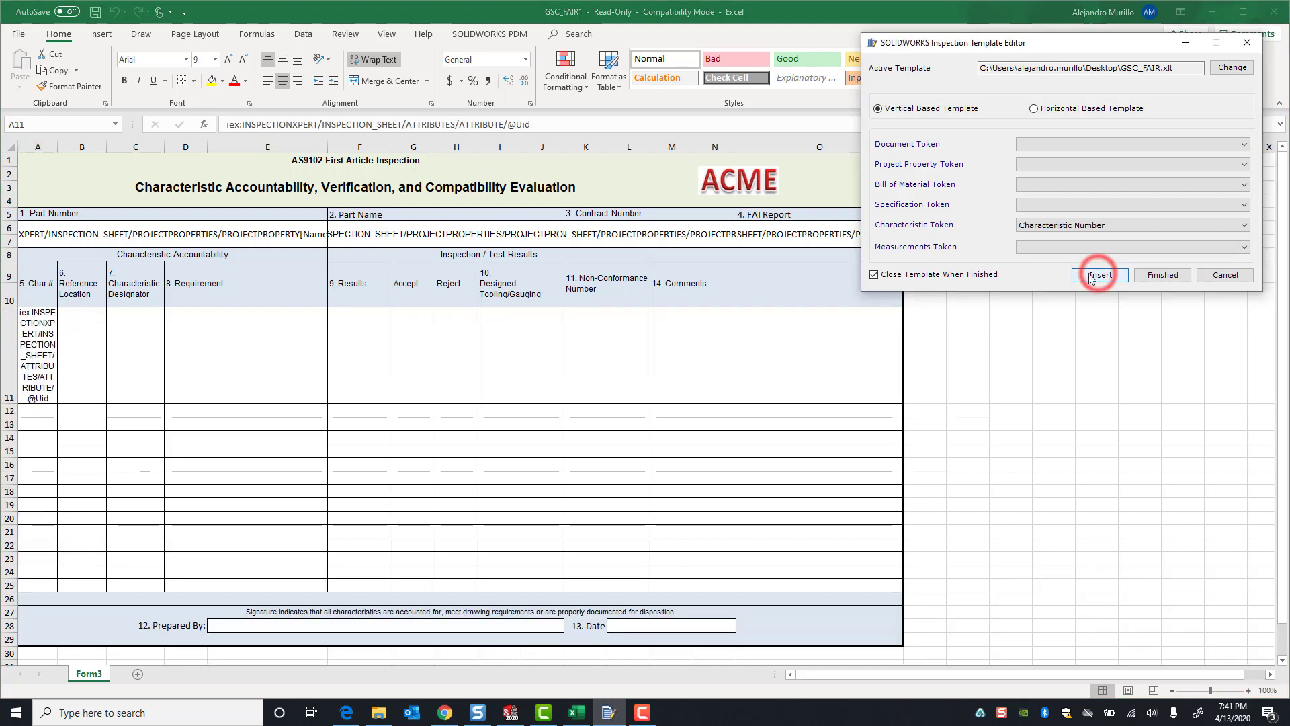
Insert the Full Balloon Location characteristic token into cell B11 under the Reference Location heading
{"action": "left_click", "coordinate": [82, 337]}
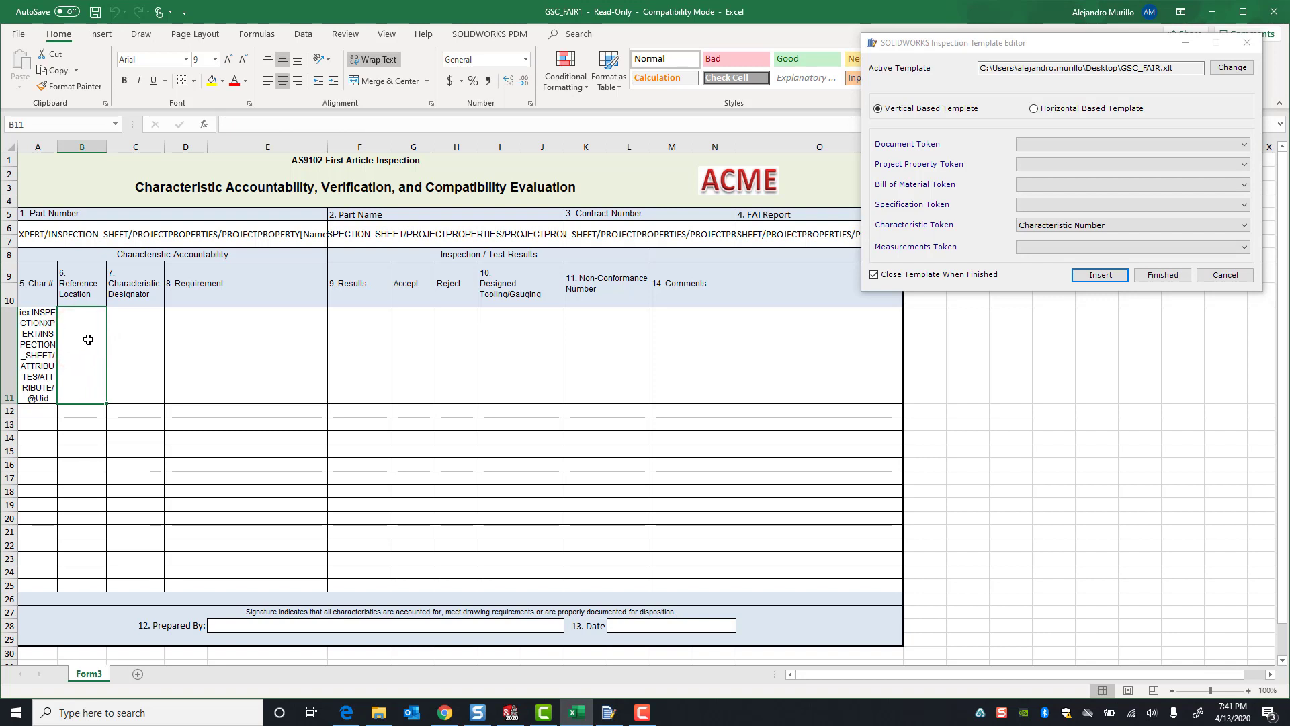
{"action": "left_click", "coordinate": [1120, 223]}
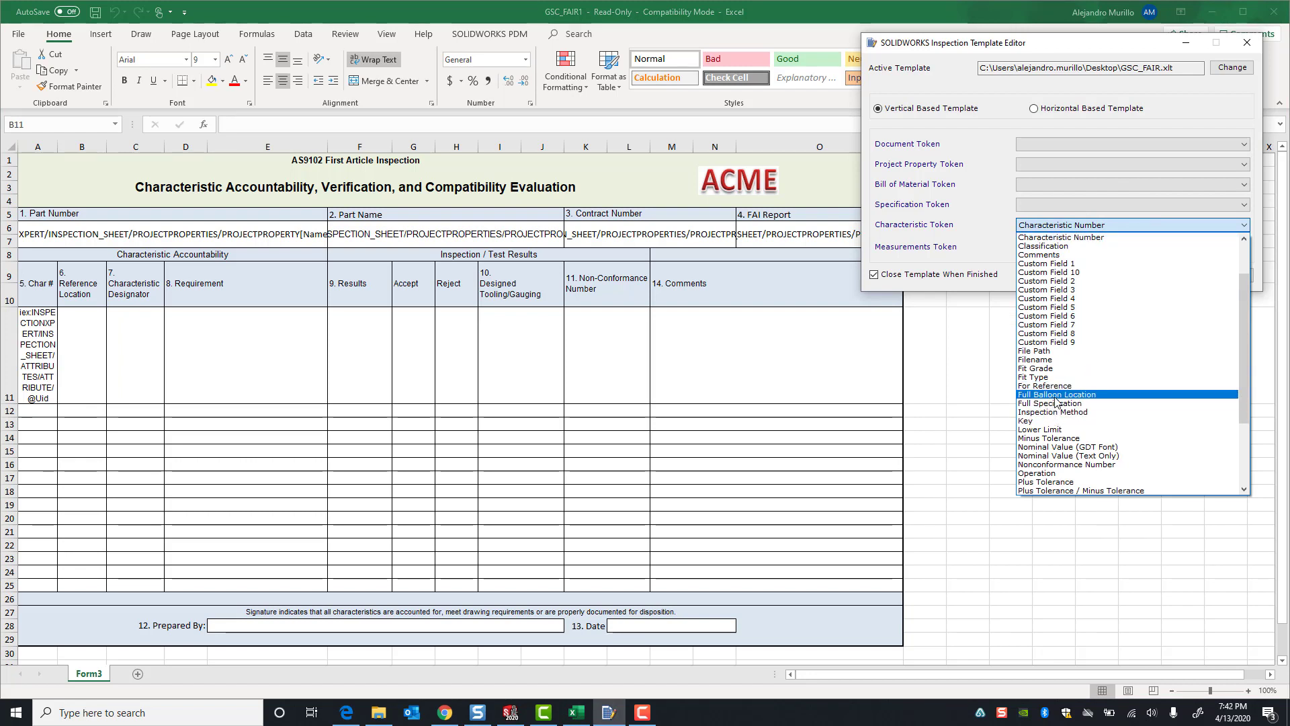
{"action": "left_click", "coordinate": [1081, 396]}
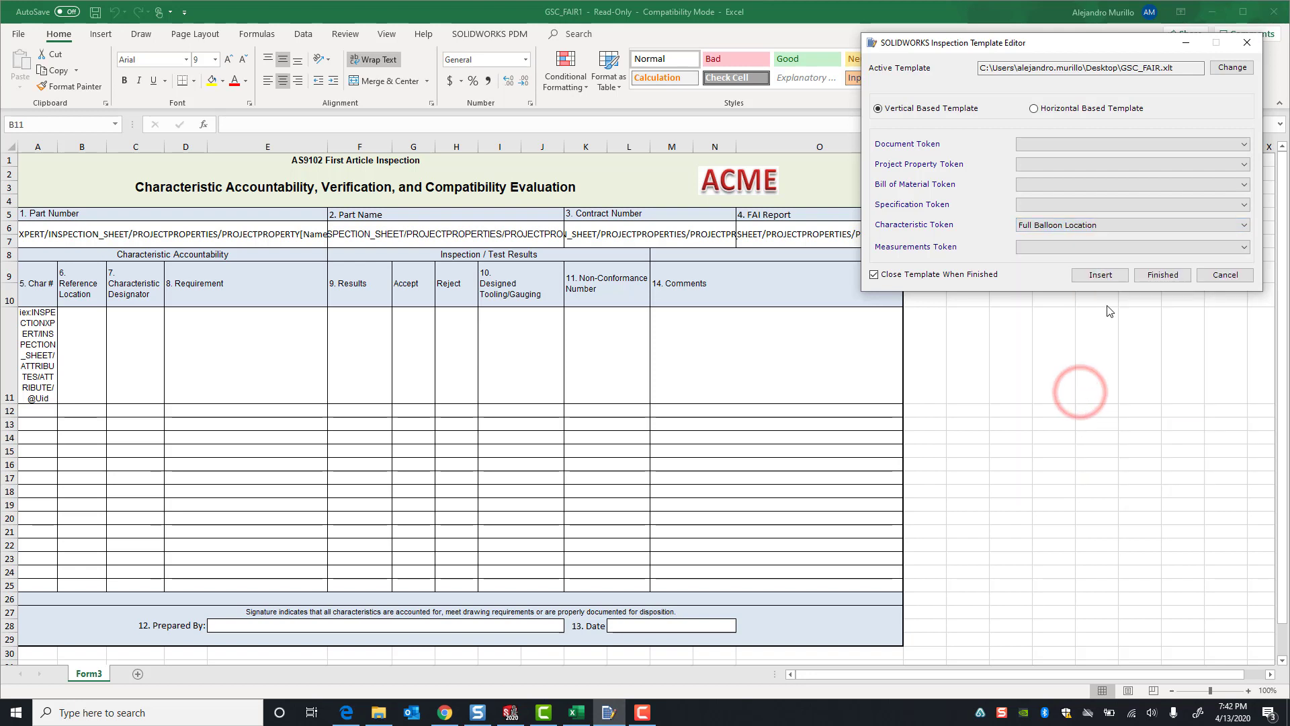
{"action": "left_click", "coordinate": [1101, 275]}
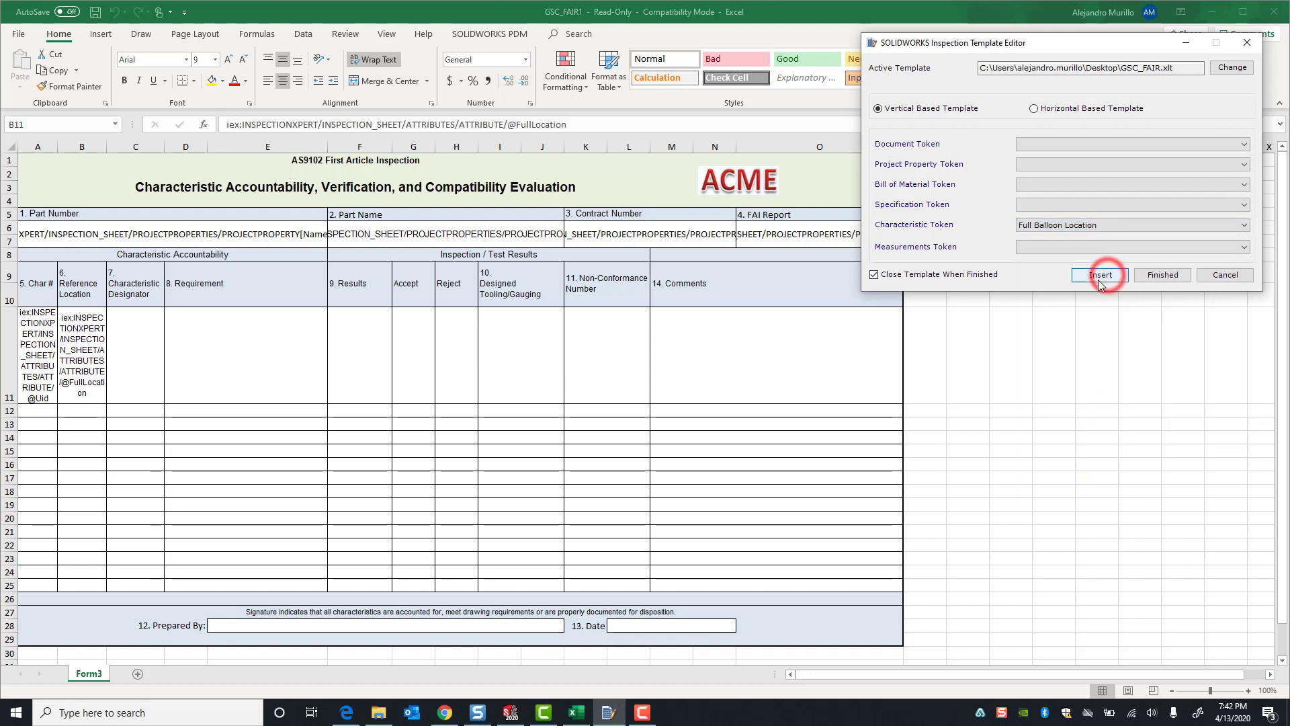
Insert the Units characteristic token into cell C11 under the Characteristic Designator heading
{"action": "left_click", "coordinate": [128, 334]}
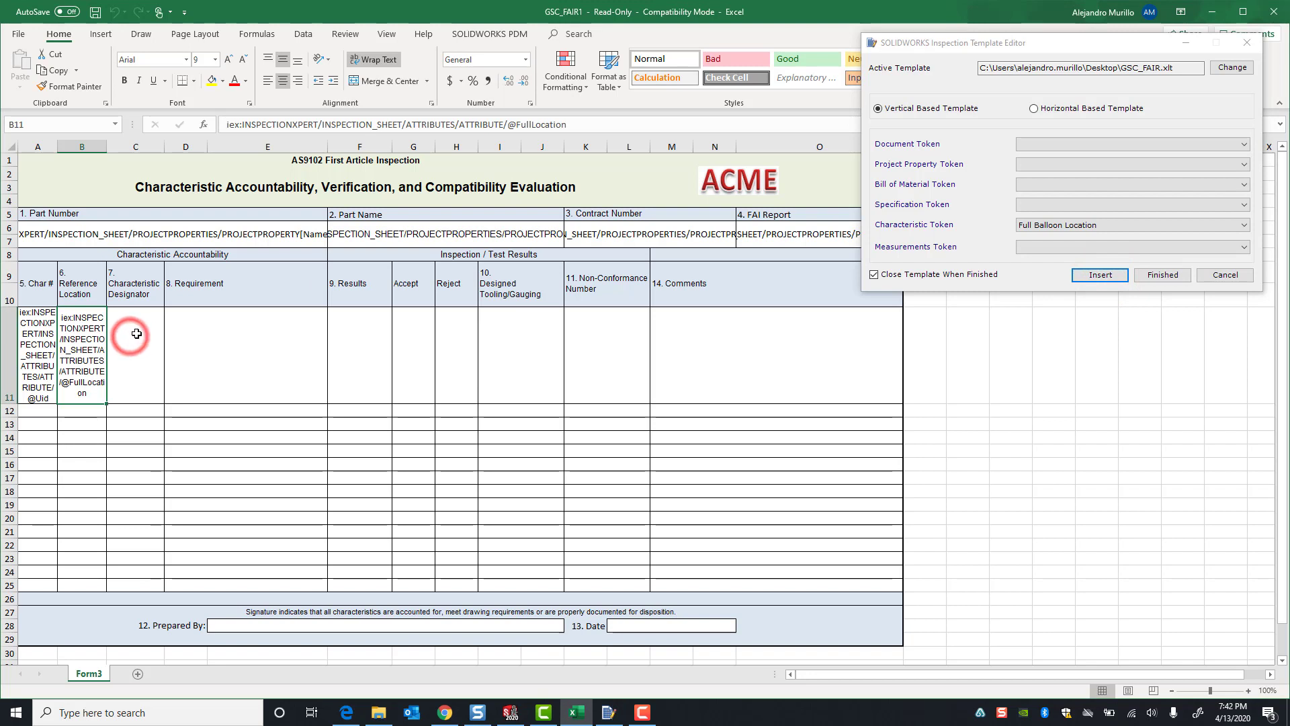
{"action": "left_click", "coordinate": [136, 334]}
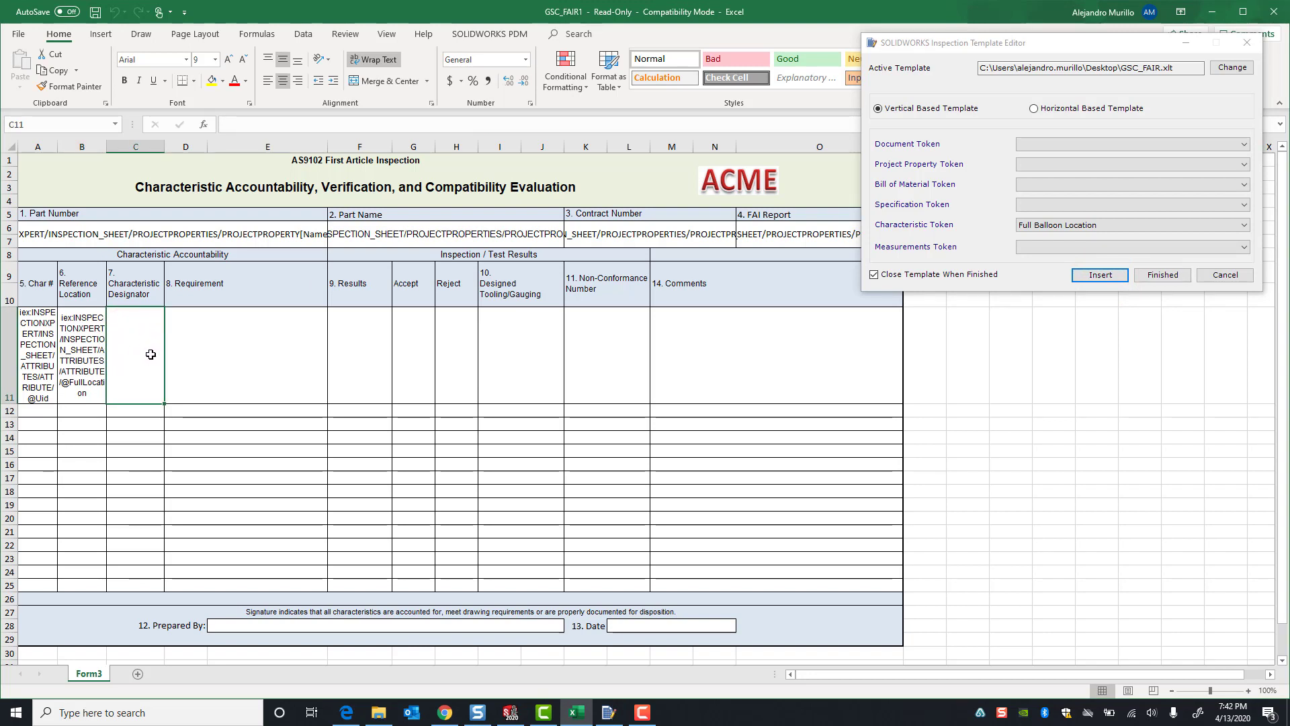
{"action": "left_click", "coordinate": [1102, 225]}
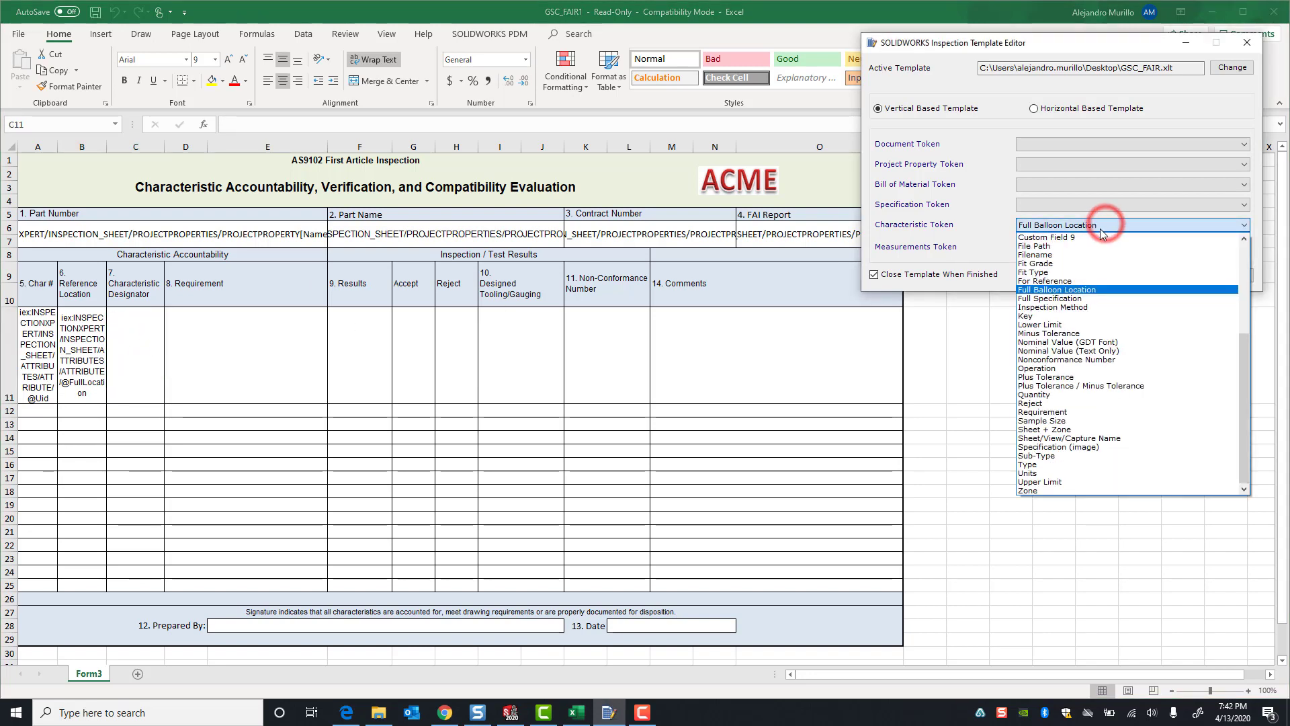
{"action": "left_click", "coordinate": [1059, 473]}
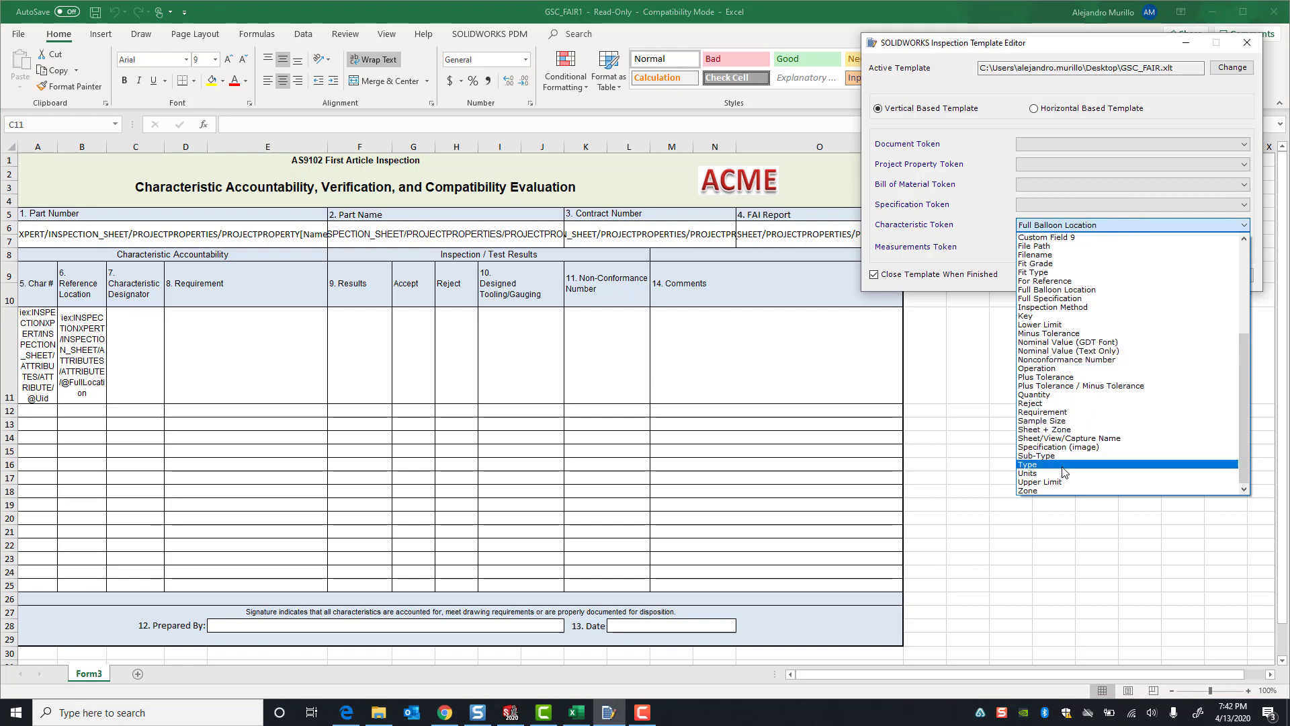
{"action": "left_click", "coordinate": [1063, 224]}
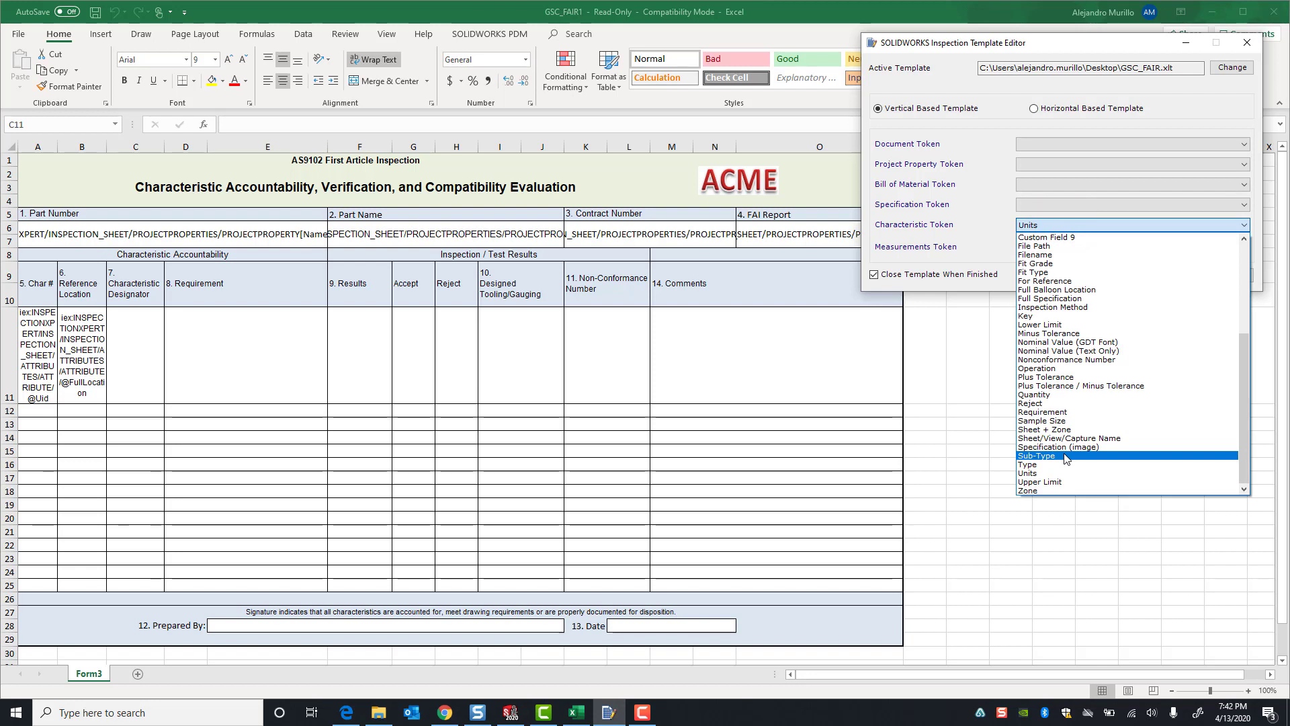
{"action": "left_click", "coordinate": [1060, 471]}
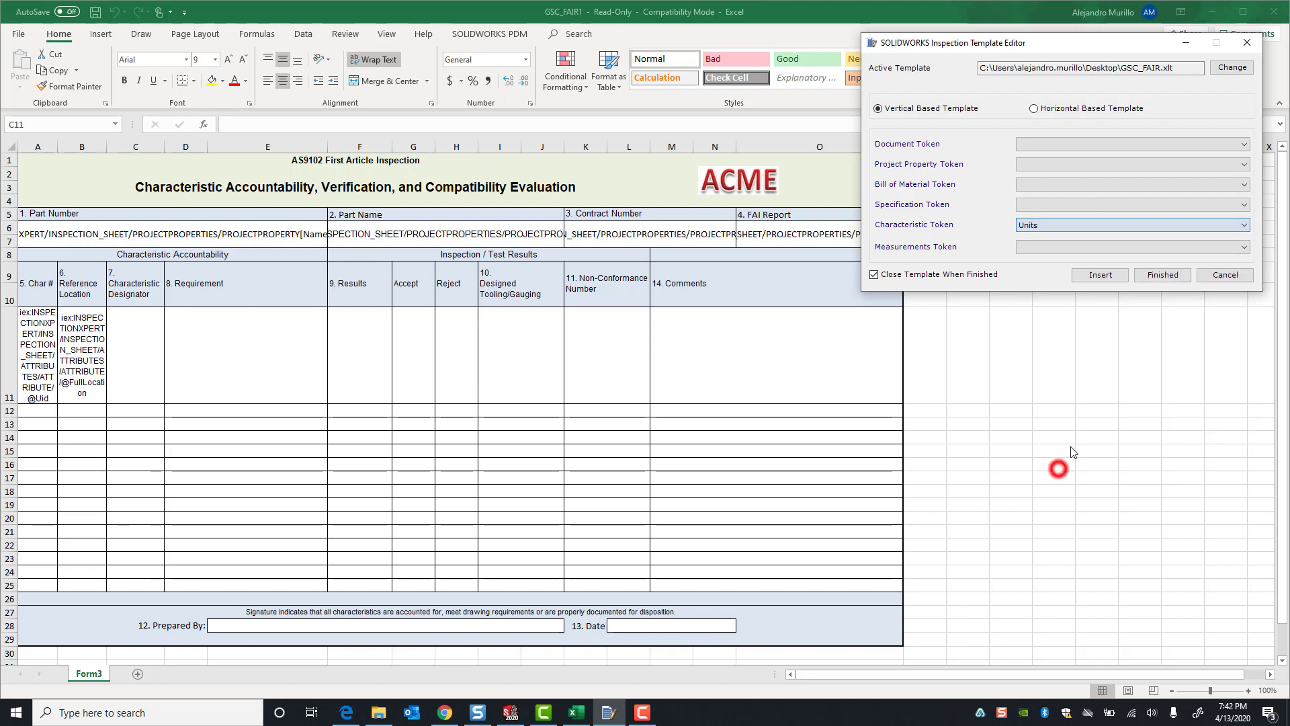
{"action": "left_click", "coordinate": [1102, 277]}
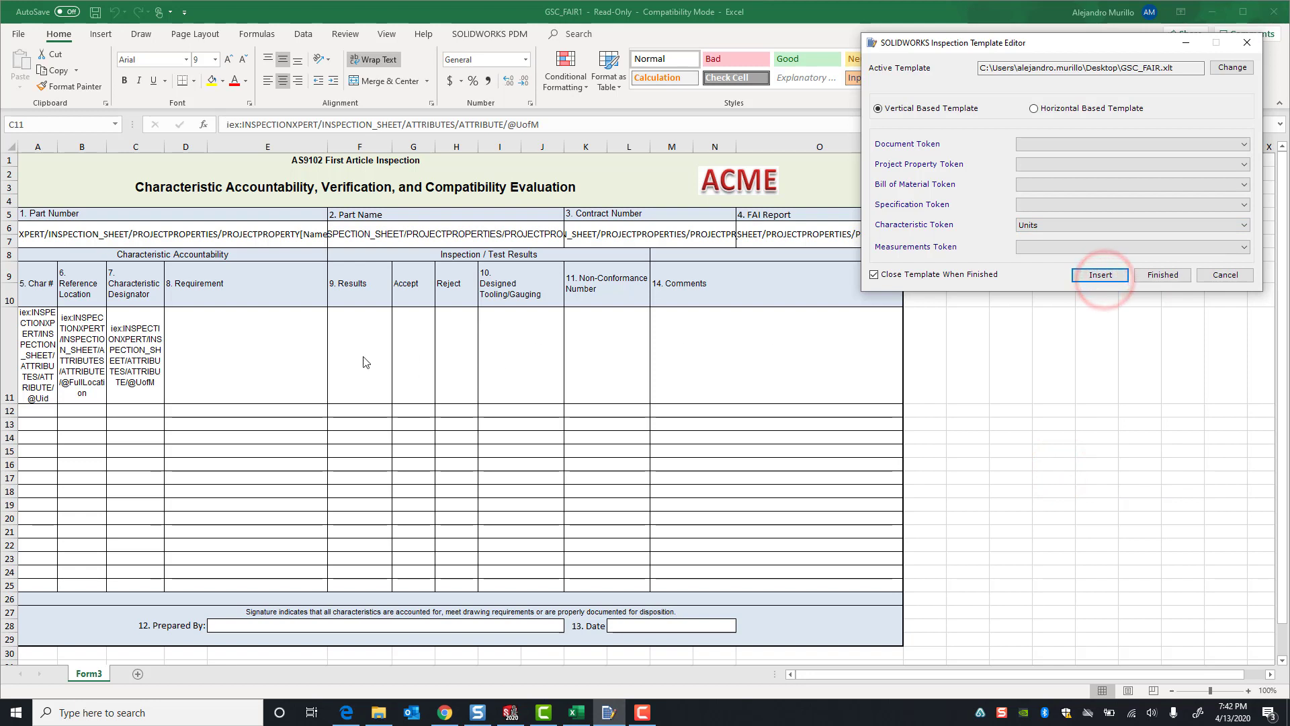
Insert the Nominal Value (GDT Font) characteristic token into cell D11 under the Requirement heading
{"action": "left_click", "coordinate": [234, 336]}
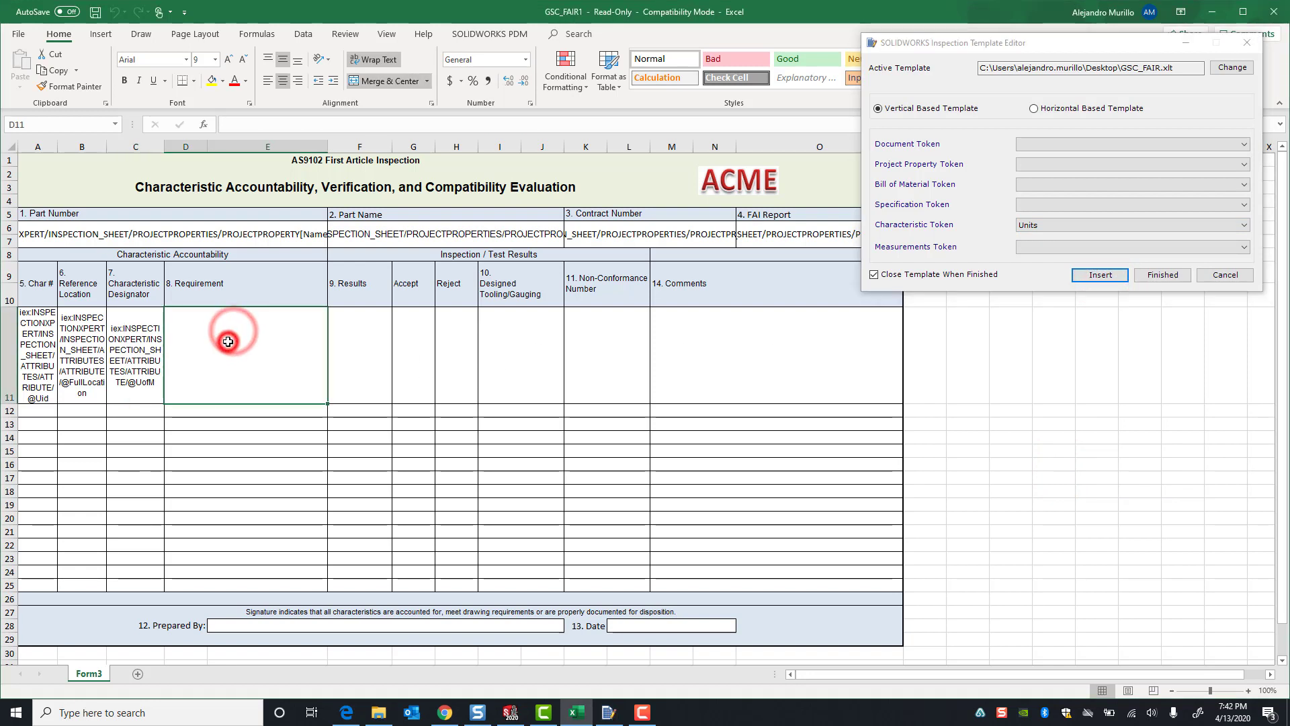
{"action": "left_click", "coordinate": [1061, 224]}
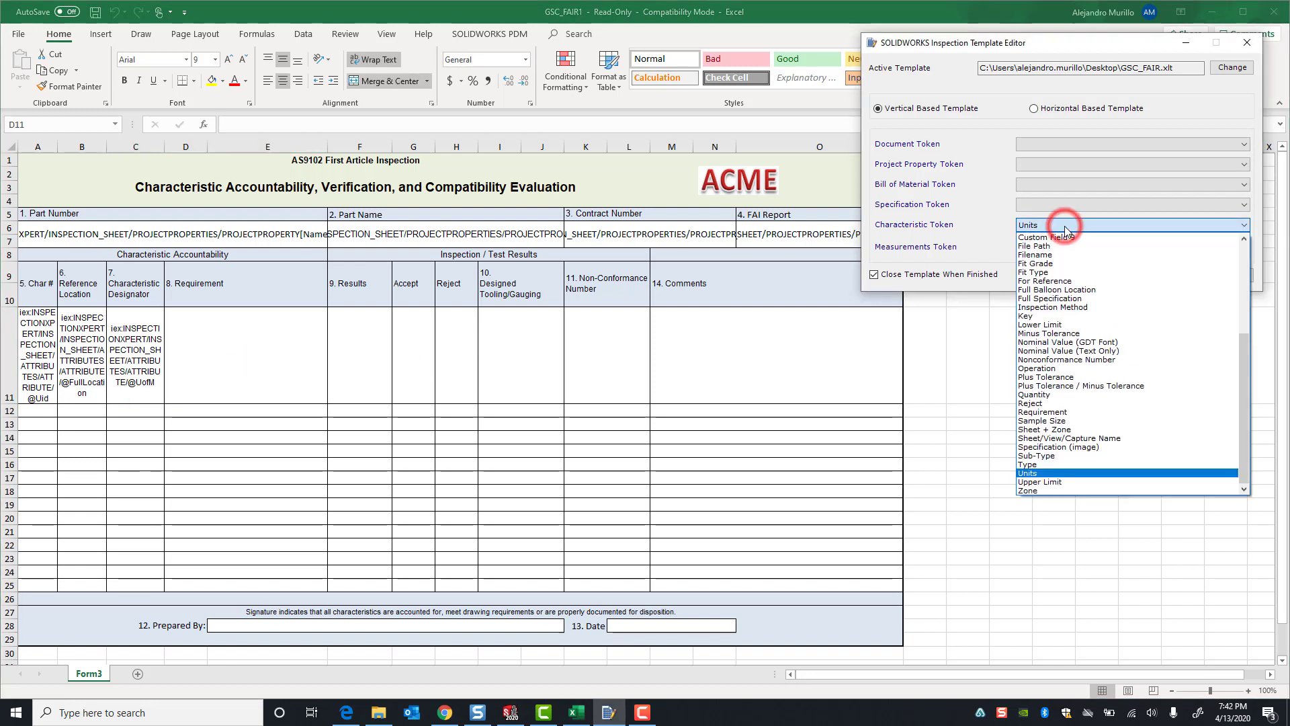
{"action": "scroll", "coordinate": [1073, 338], "scroll_direction": "up", "scroll_amount": 1}
{"action": "scroll", "coordinate": [1073, 338], "scroll_direction": "up", "scroll_amount": 1}
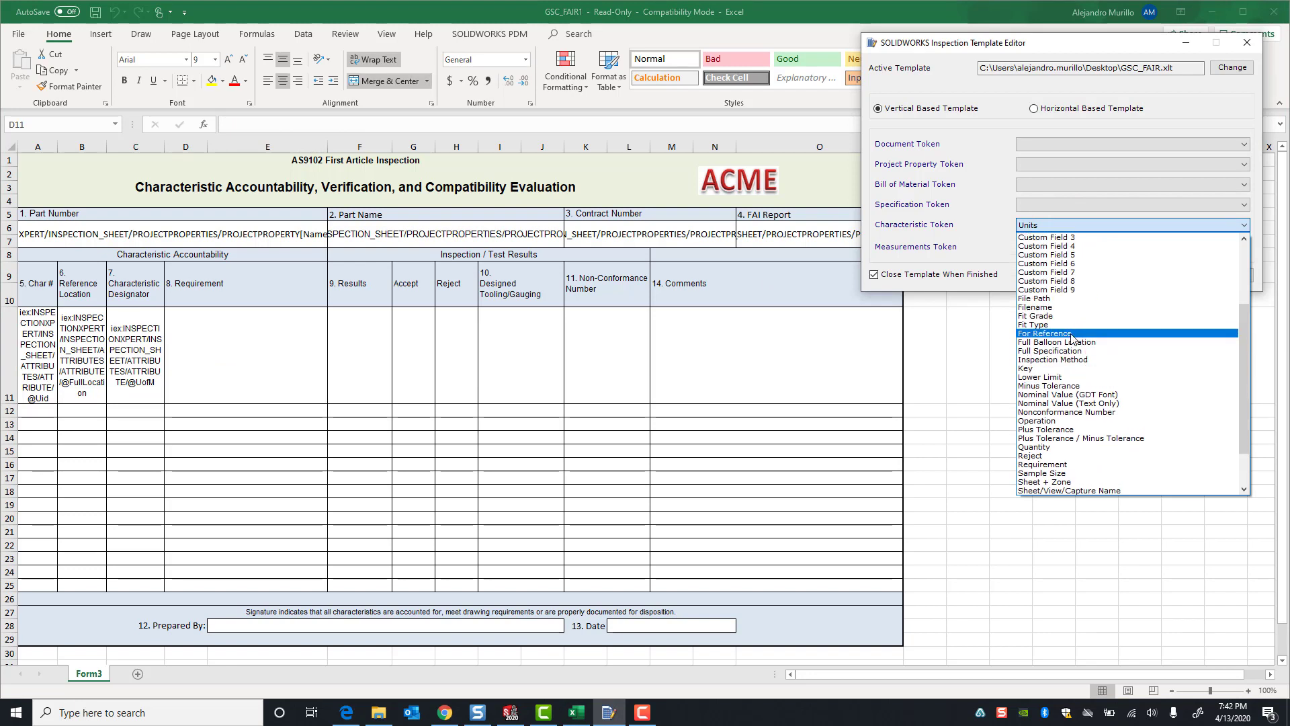
{"action": "scroll", "coordinate": [1073, 338], "scroll_direction": "down", "scroll_amount": 2}
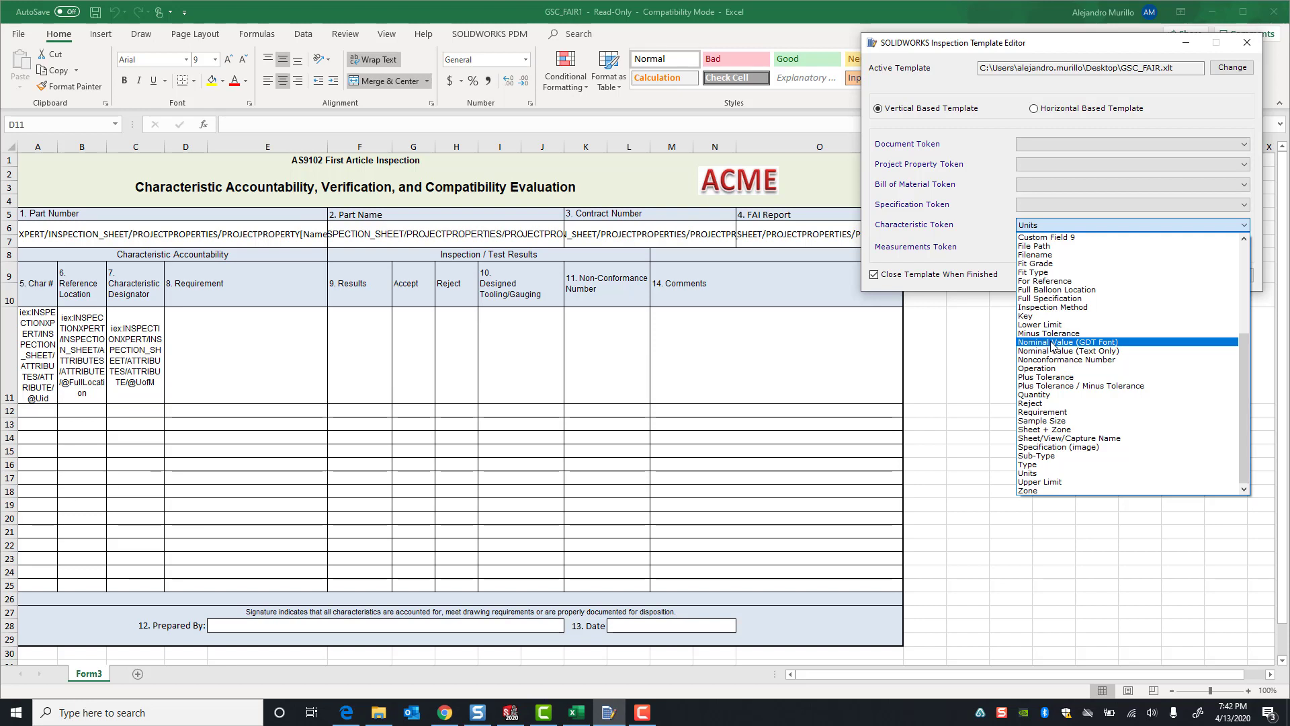
{"action": "left_click", "coordinate": [1053, 345]}
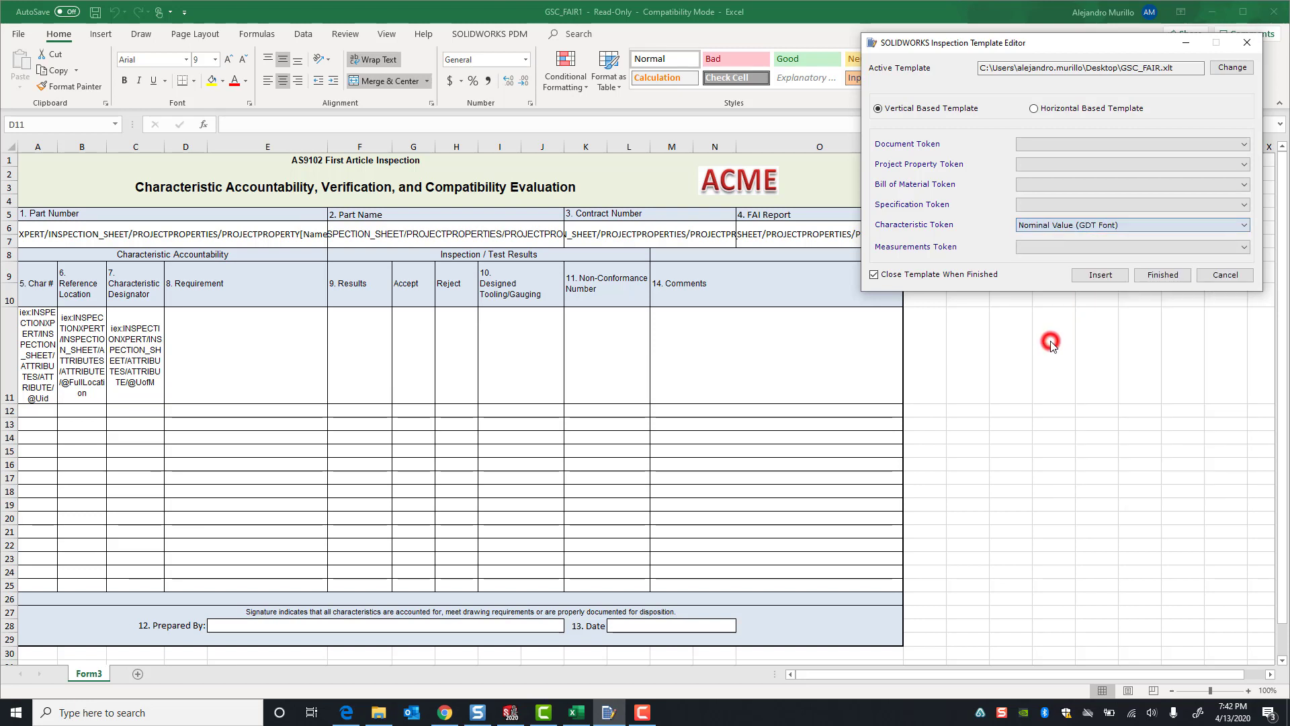
{"action": "left_click", "coordinate": [1091, 275]}
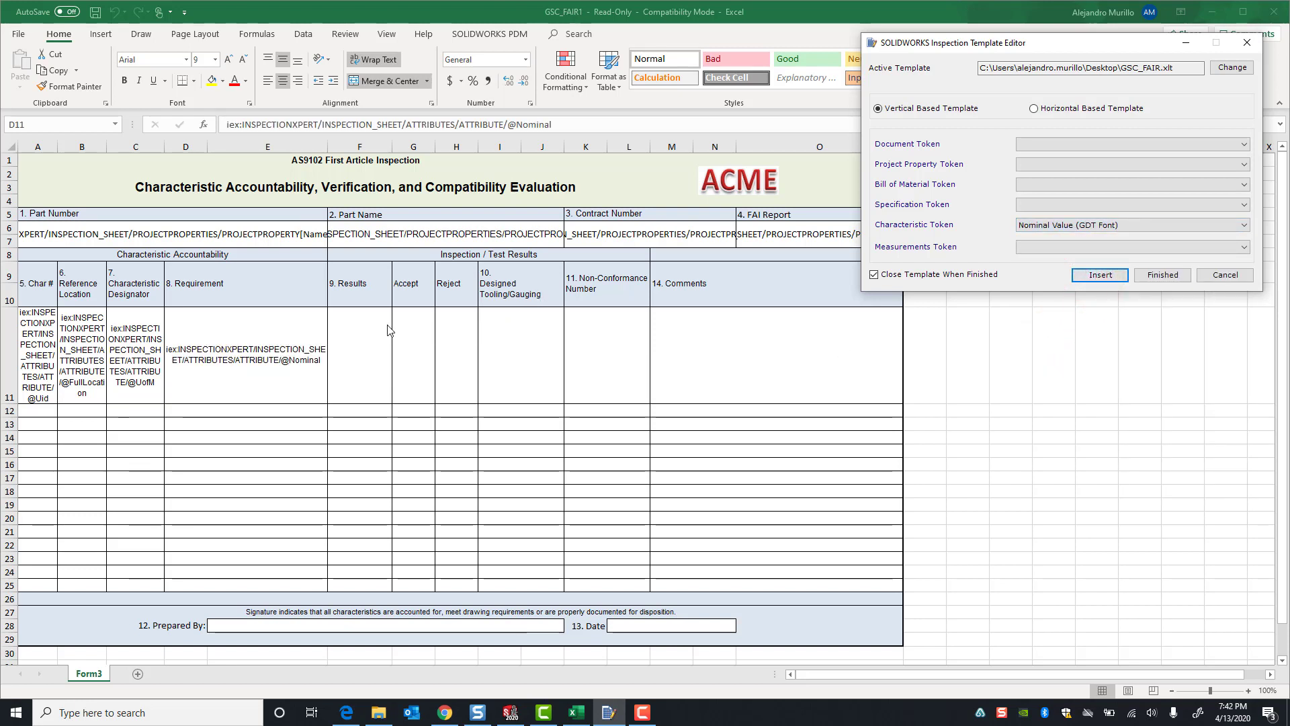
Leave the Results, Accept and Reject cells blank and insert the Inspection Method characteristic token into cell I11 under Designed Tooling/Gauging
{"action": "left_click", "coordinate": [363, 324]}
{"action": "left_click", "coordinate": [415, 317]}
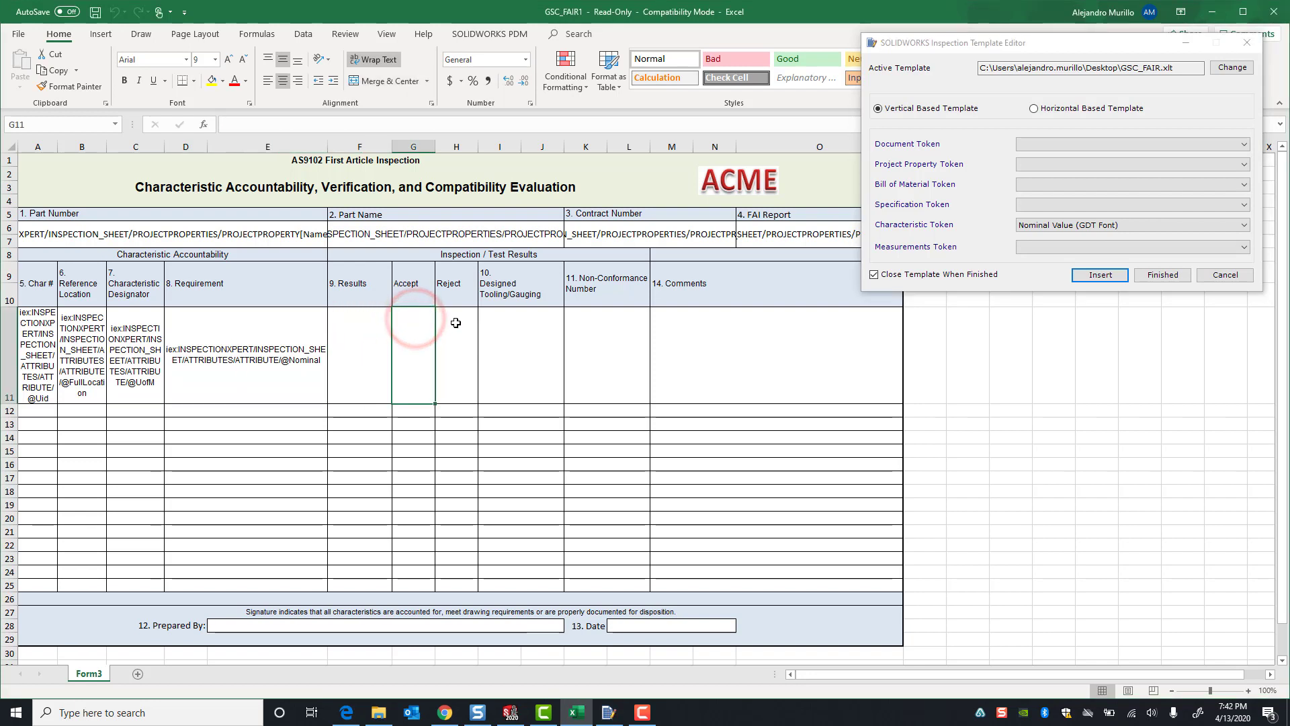
{"action": "left_click", "coordinate": [451, 321]}
{"action": "left_click", "coordinate": [496, 323]}
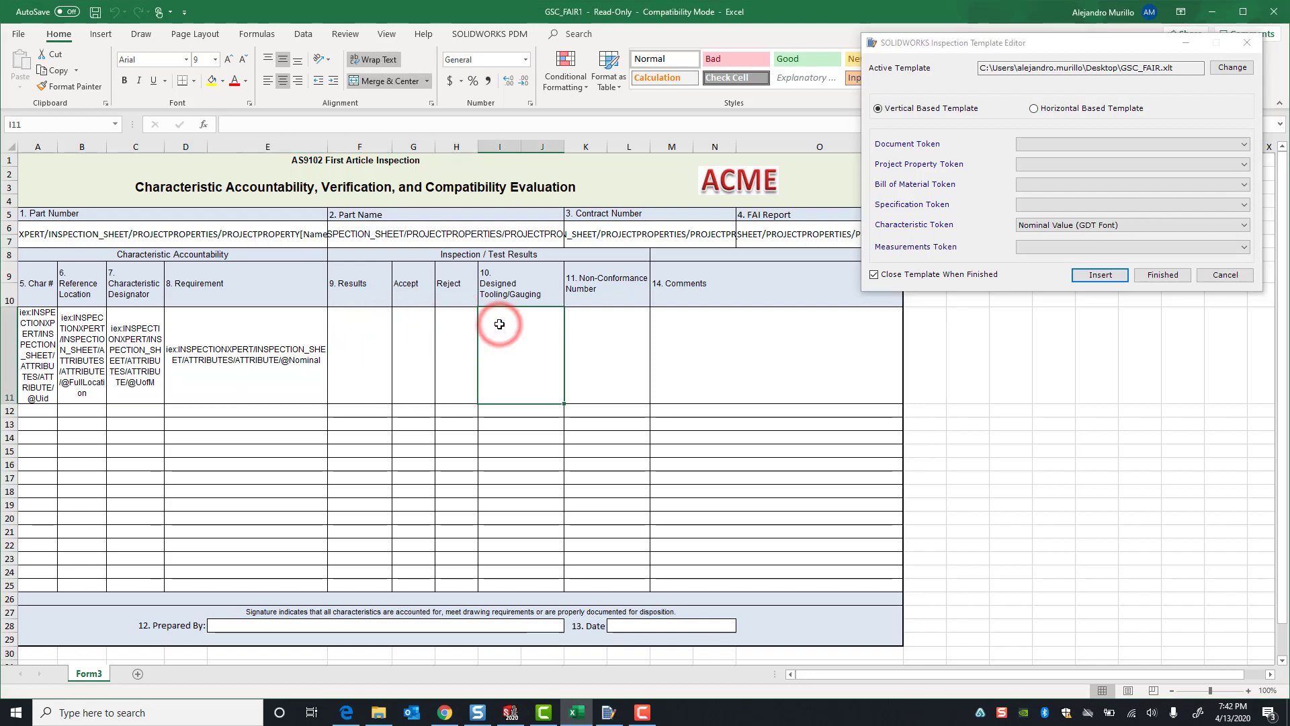
{"action": "left_click", "coordinate": [1082, 225]}
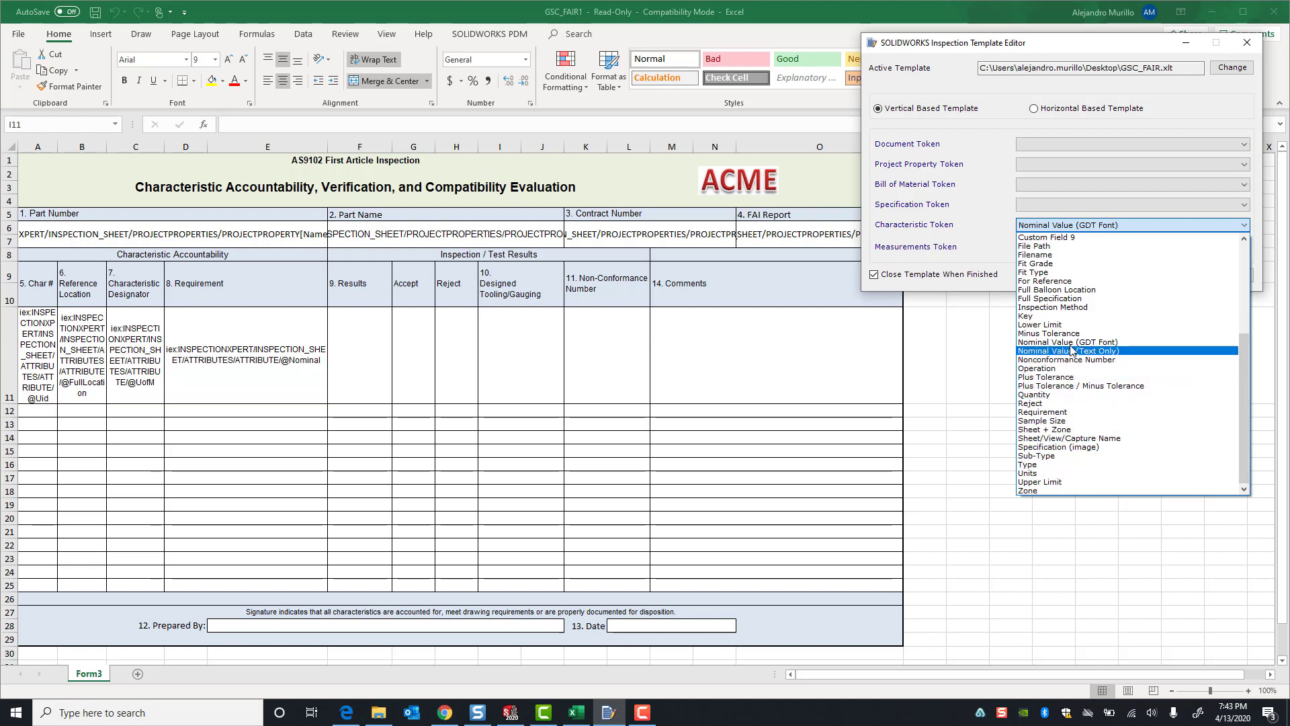
{"action": "left_click", "coordinate": [1083, 308]}
{"action": "left_click", "coordinate": [1100, 275]}
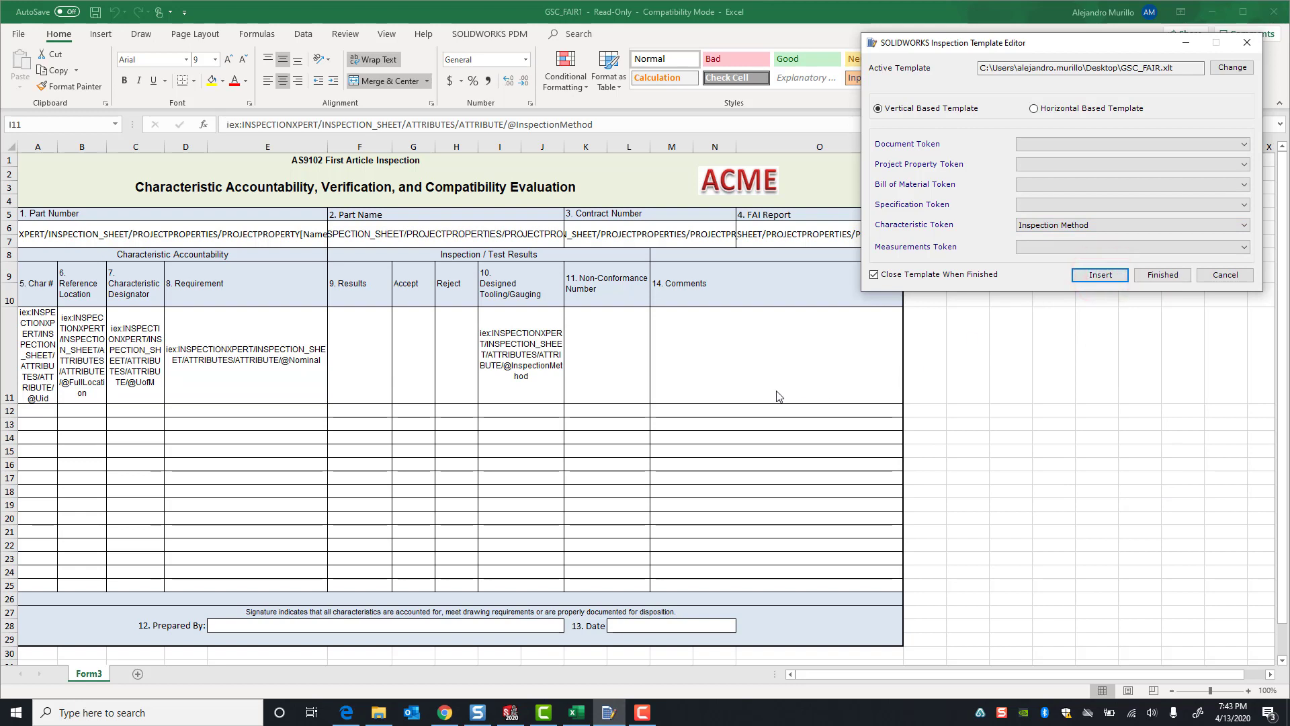
Finish the template and save it to the Desktop as GSC_FAIR.xlt, replacing the existing file
{"action": "left_click", "coordinate": [1158, 280]}
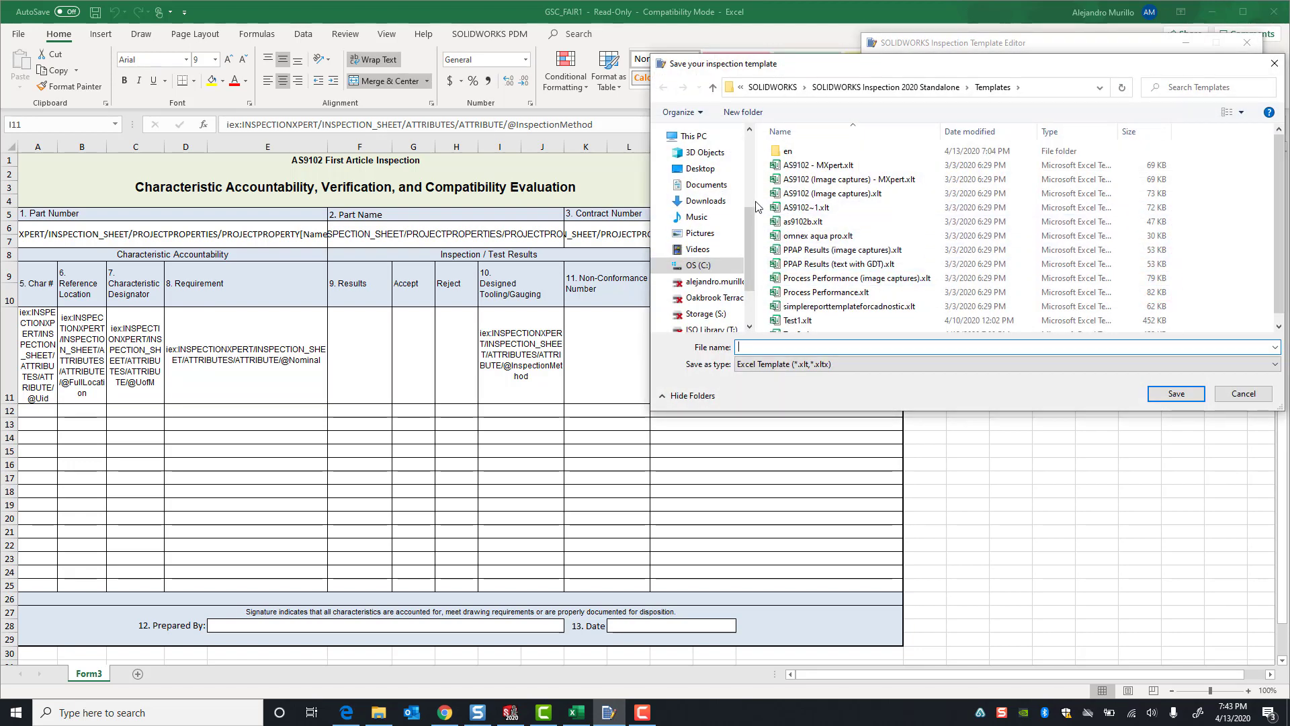
{"action": "scroll", "coordinate": [702, 209], "scroll_direction": "up", "scroll_amount": 1}
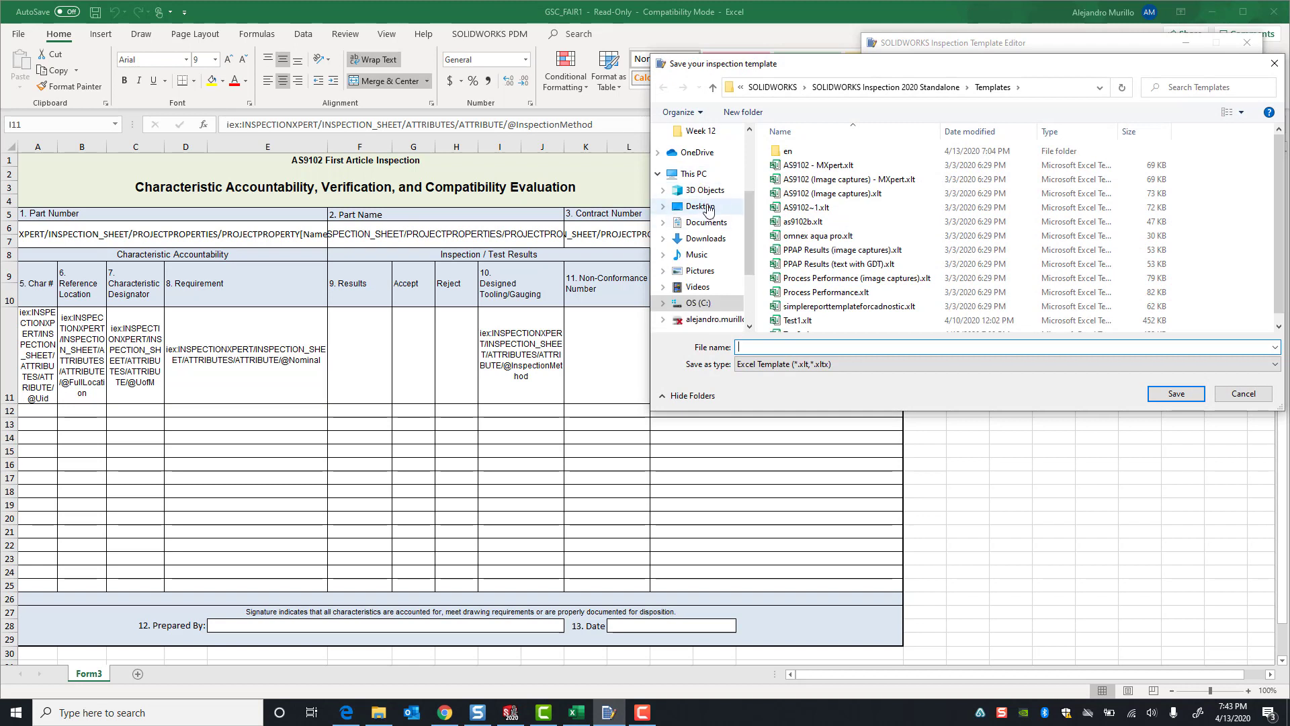
{"action": "left_click", "coordinate": [707, 207]}
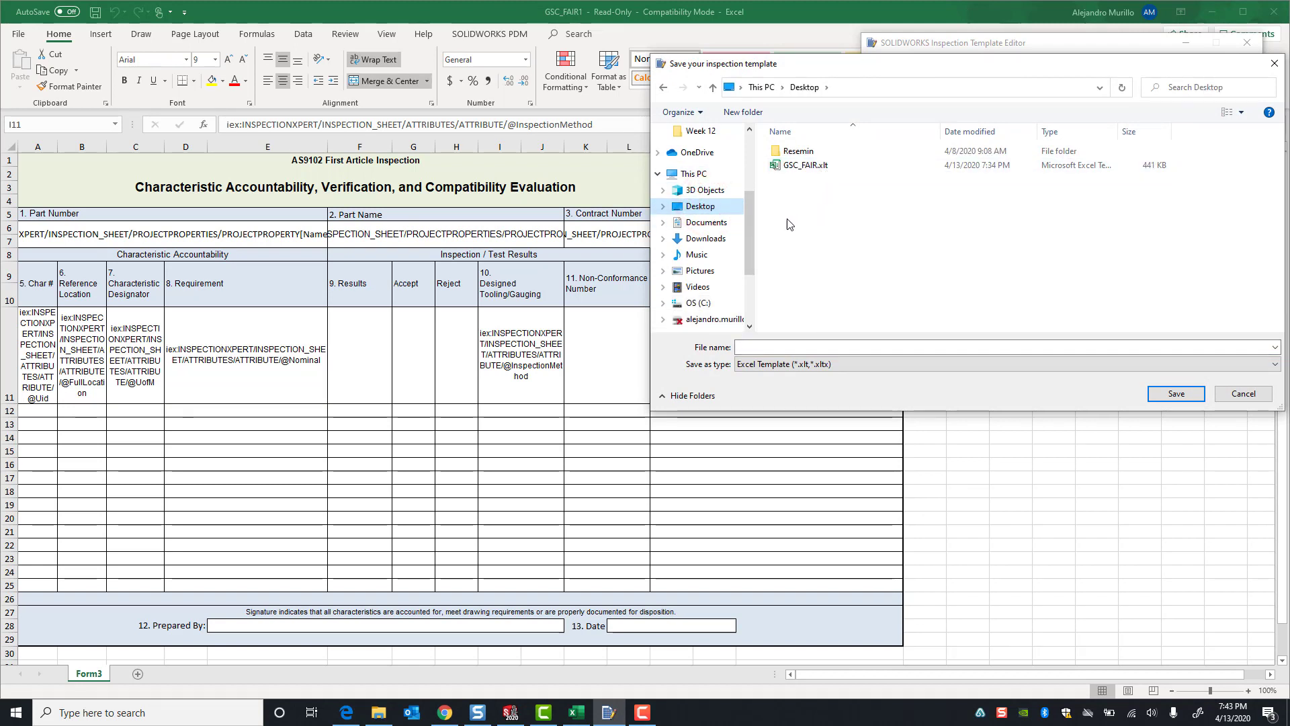
{"action": "left_click", "coordinate": [802, 166]}
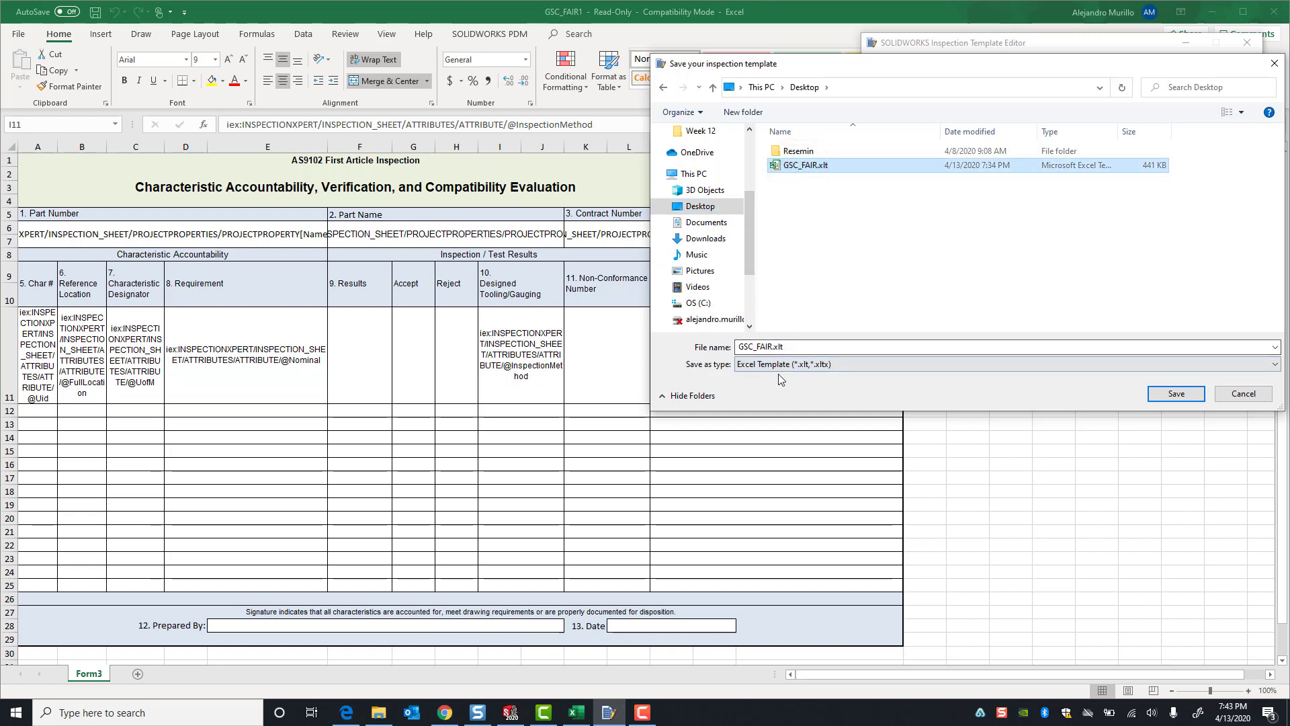
{"action": "left_click", "coordinate": [1170, 396]}
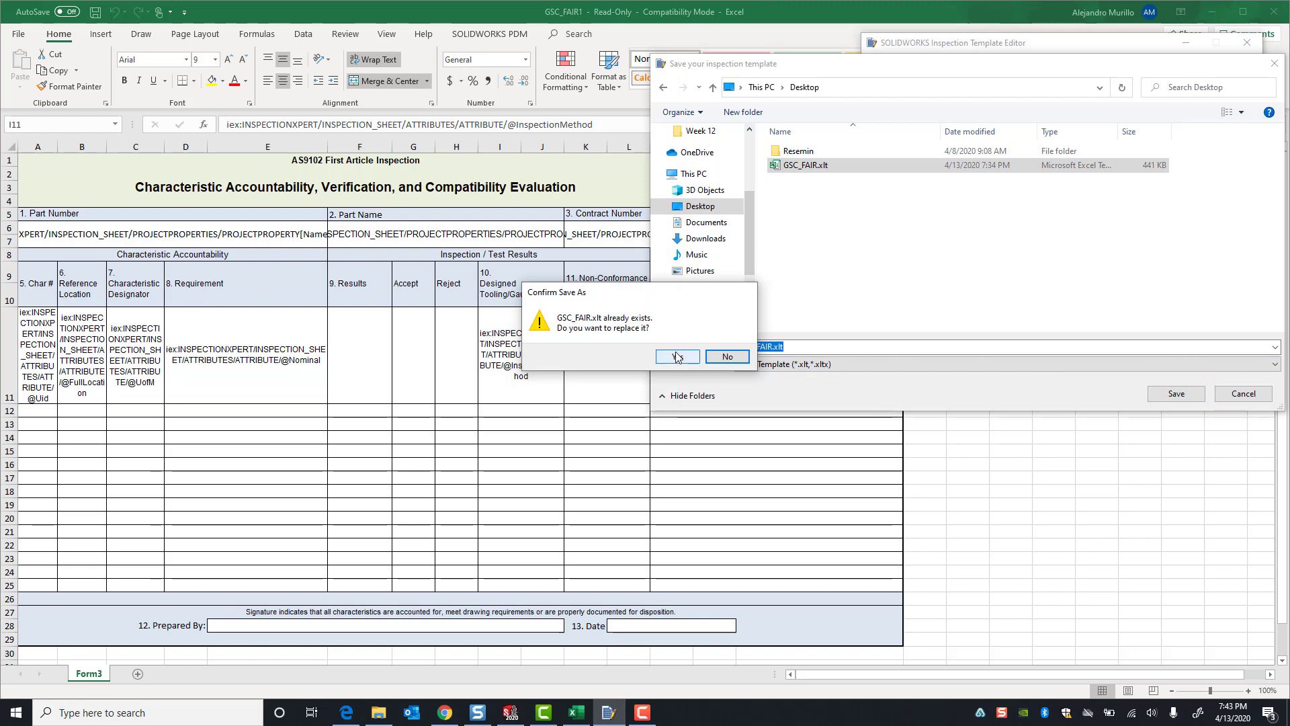
{"action": "left_click", "coordinate": [677, 355]}
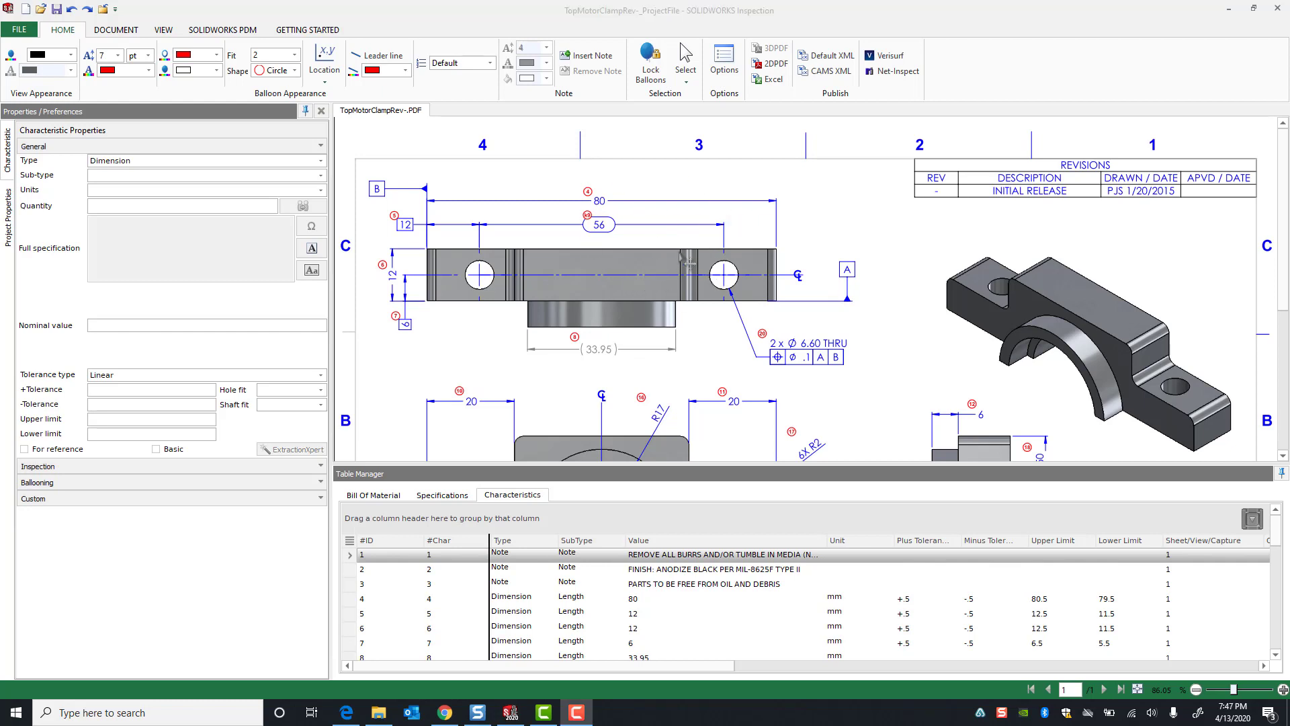
Start an Excel export of the project and add GSC_FAIR.xlt from the Desktop to the report templates
{"action": "left_click", "coordinate": [768, 80]}
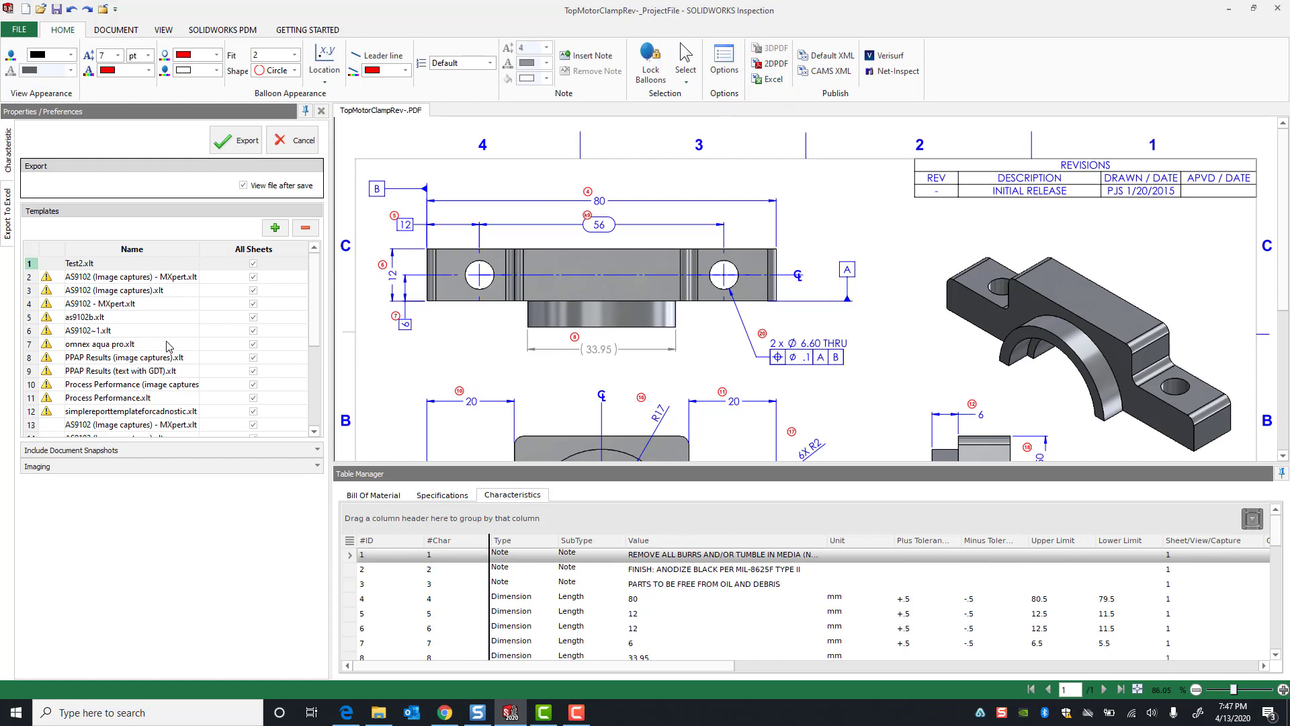
{"action": "scroll", "coordinate": [116, 305], "scroll_direction": "down", "scroll_amount": 4}
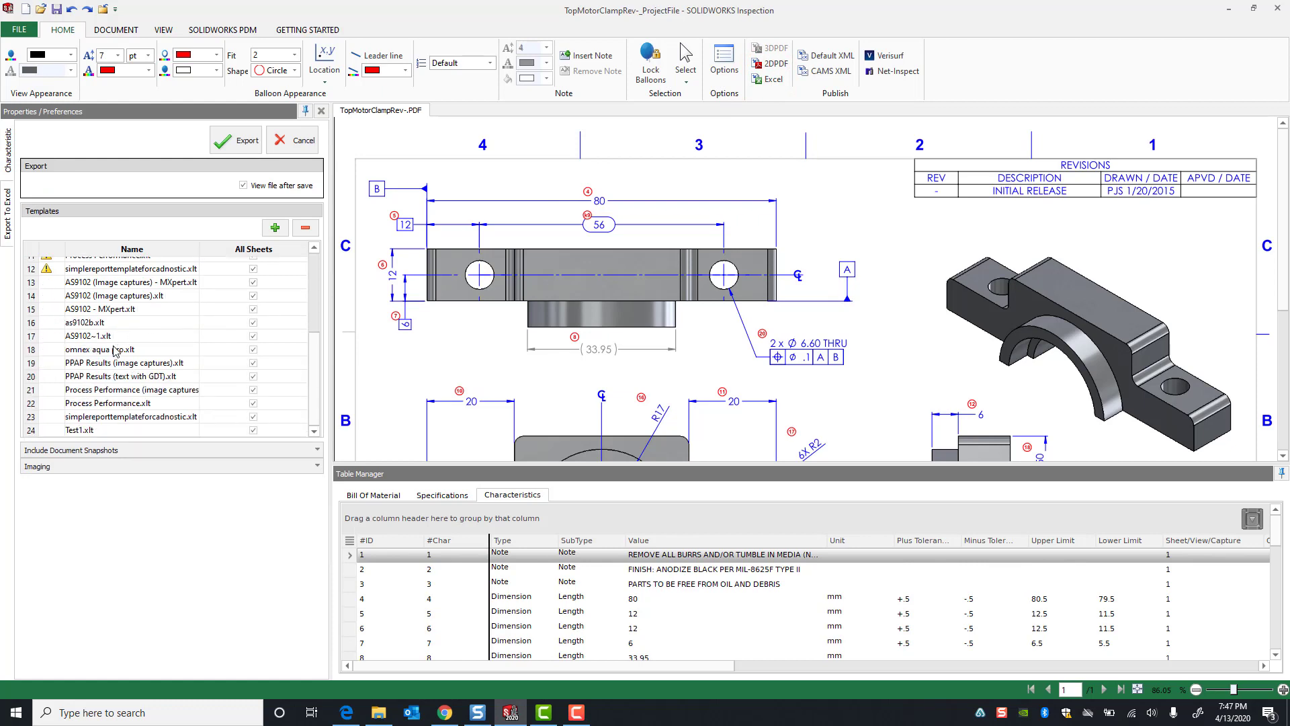
{"action": "scroll", "coordinate": [119, 356], "scroll_direction": "up", "scroll_amount": 4}
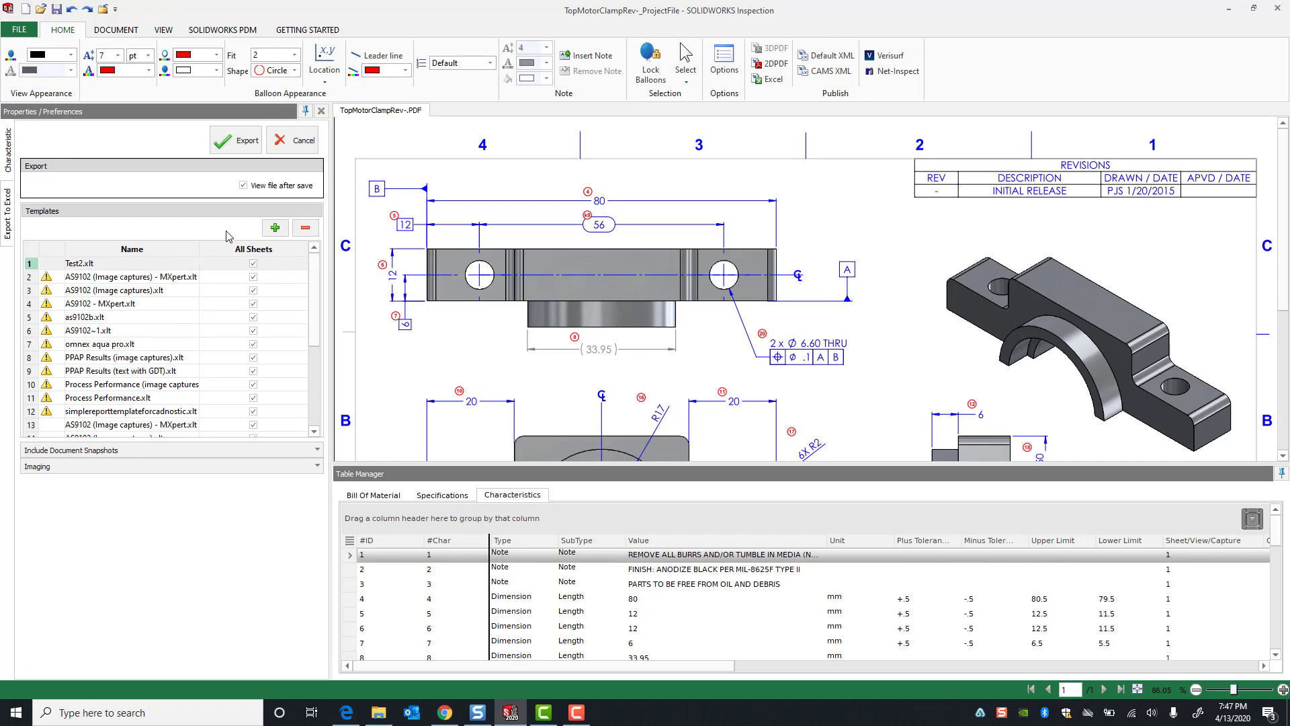
{"action": "left_click", "coordinate": [273, 229]}
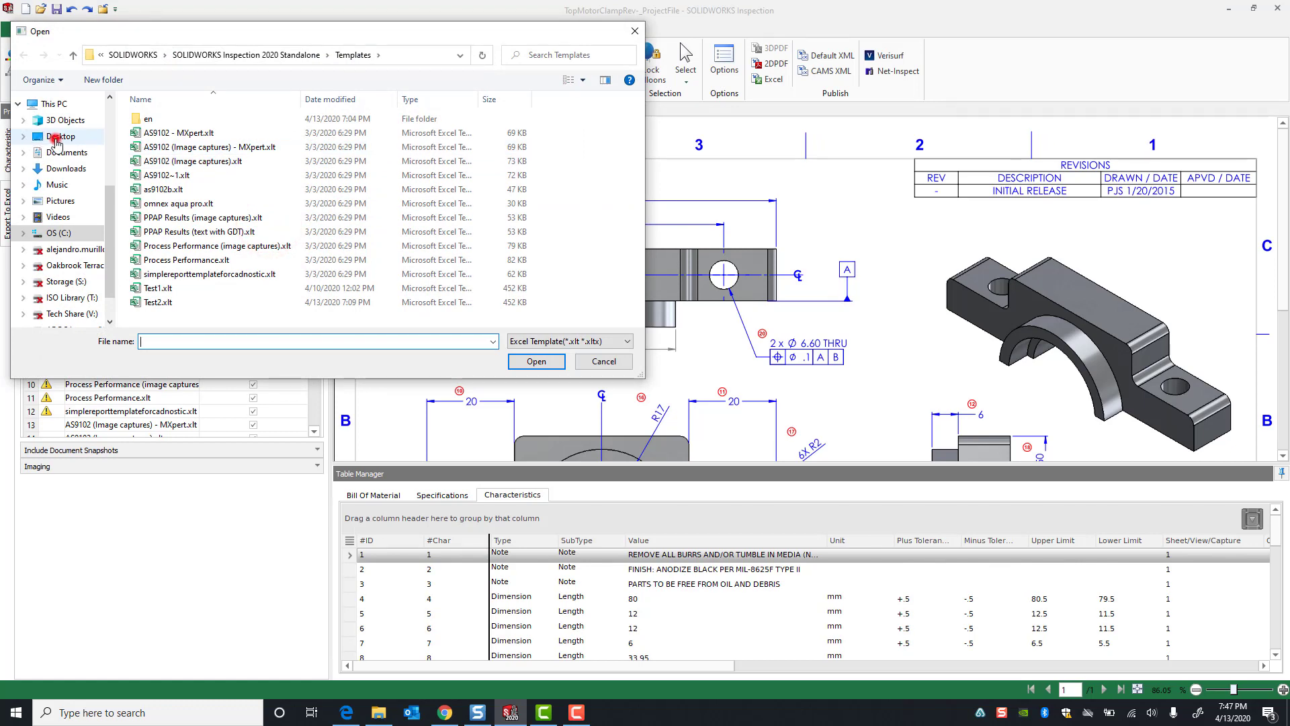
{"action": "left_click", "coordinate": [58, 137]}
{"action": "left_click", "coordinate": [145, 132]}
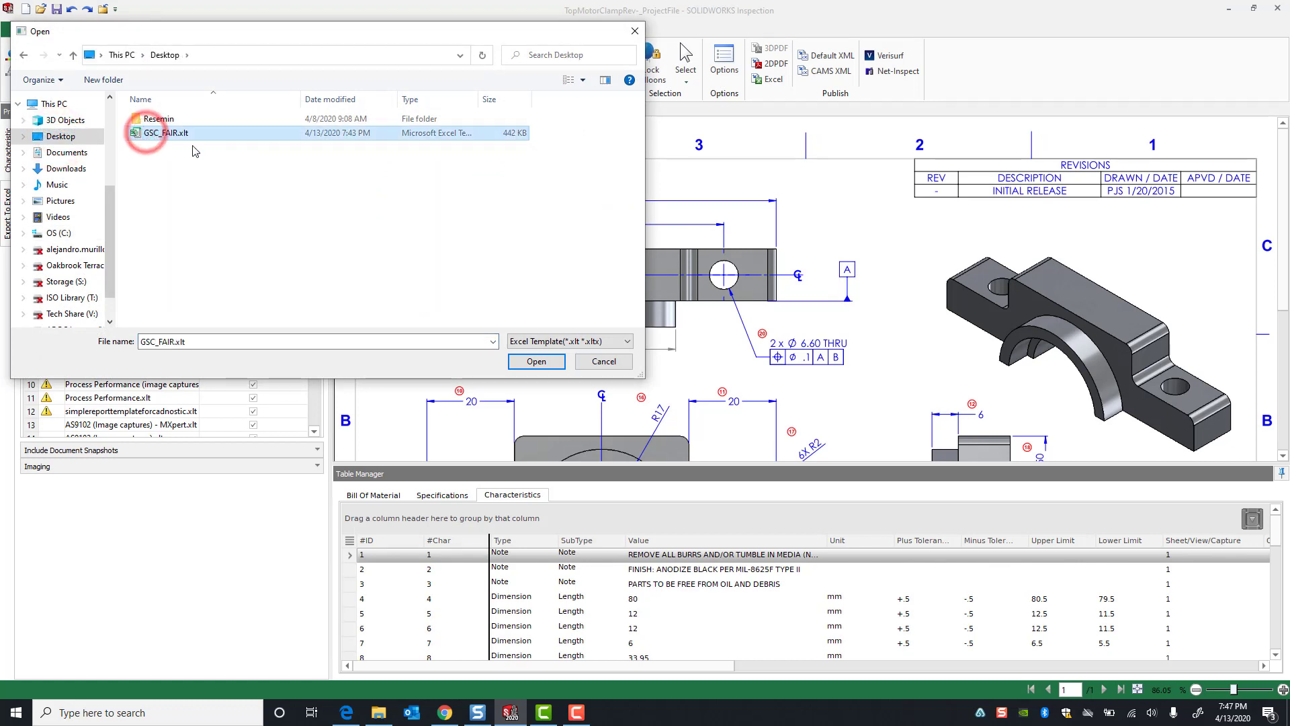
{"action": "left_click", "coordinate": [536, 360]}
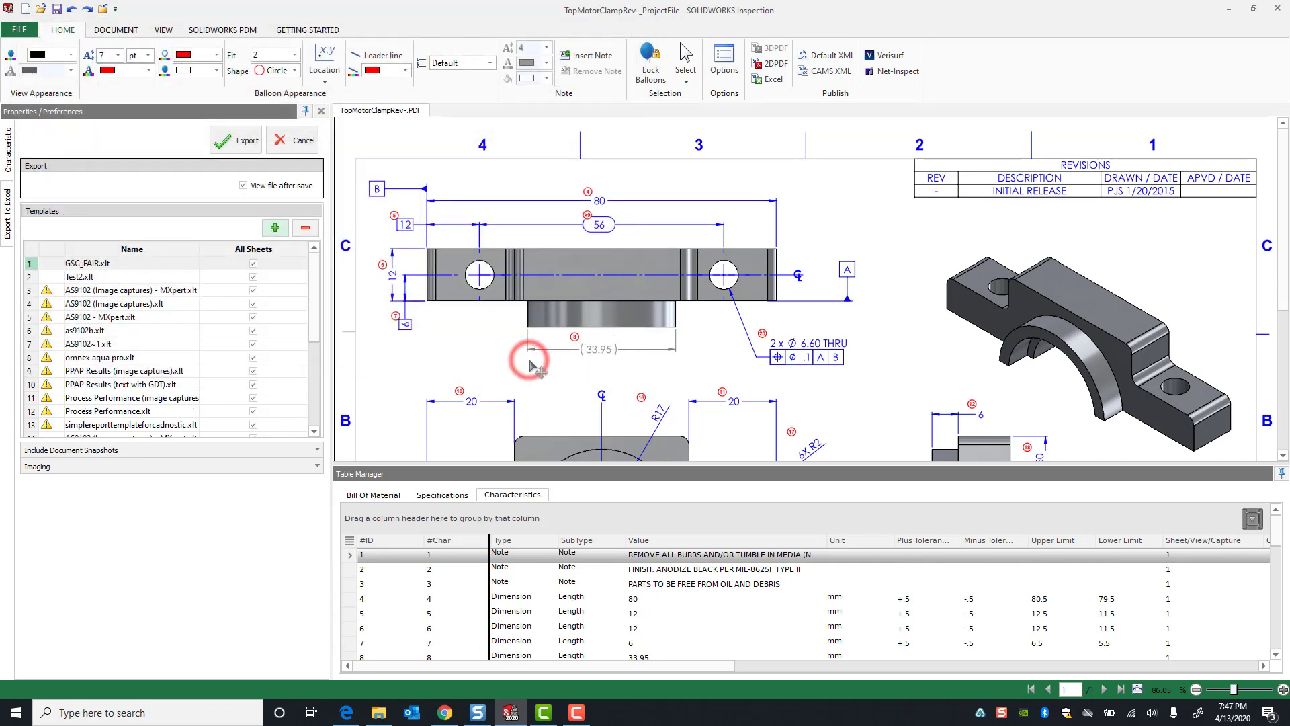
Export the report with the GSC_FAIR.xlt template to the Desktop as TopMotorClampRev-.xls in Excel 2003 format
{"action": "left_click", "coordinate": [45, 267]}
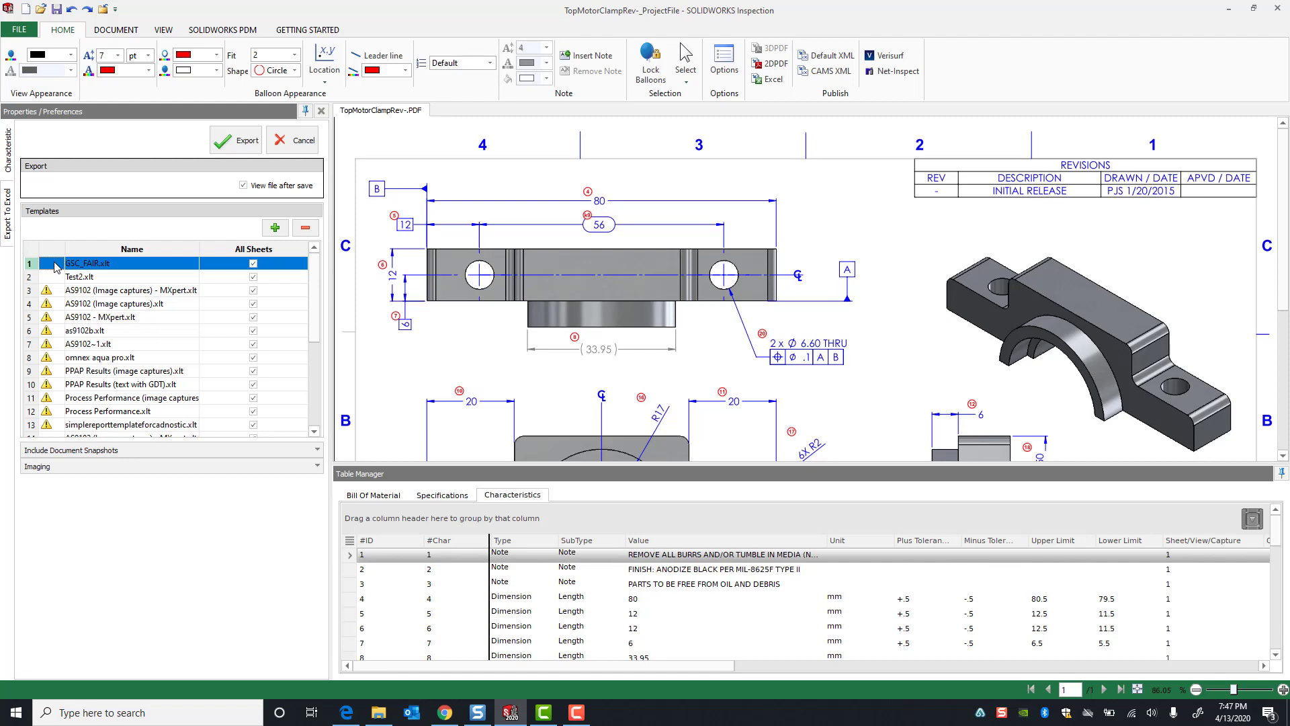
{"action": "left_click", "coordinate": [55, 263]}
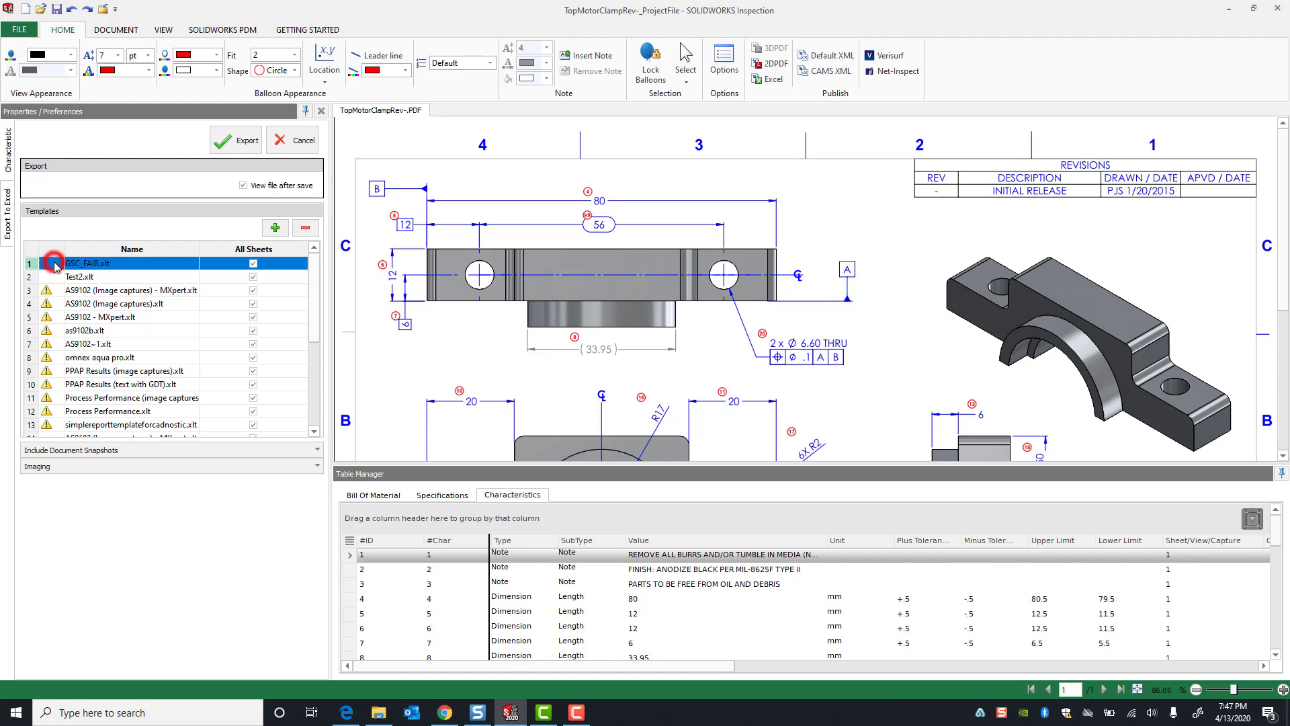
{"action": "left_click", "coordinate": [227, 141]}
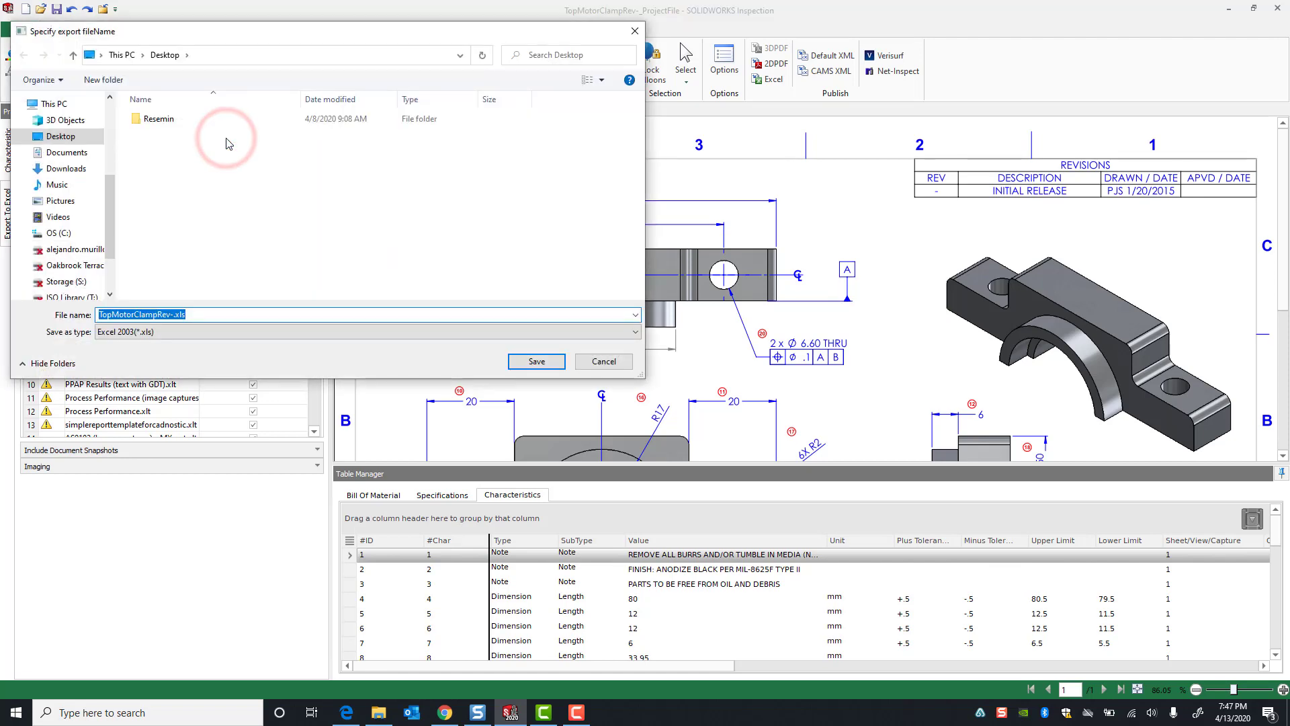
{"action": "left_click", "coordinate": [61, 138]}
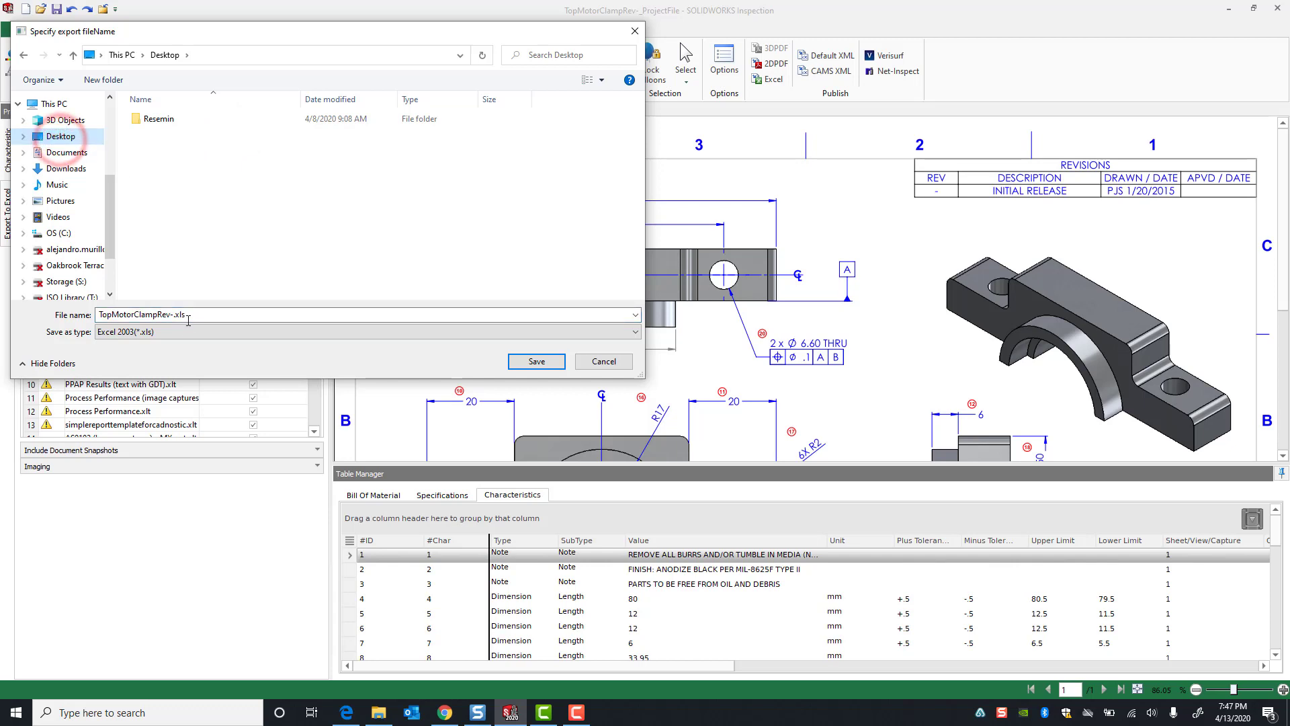
{"action": "left_click", "coordinate": [134, 332]}
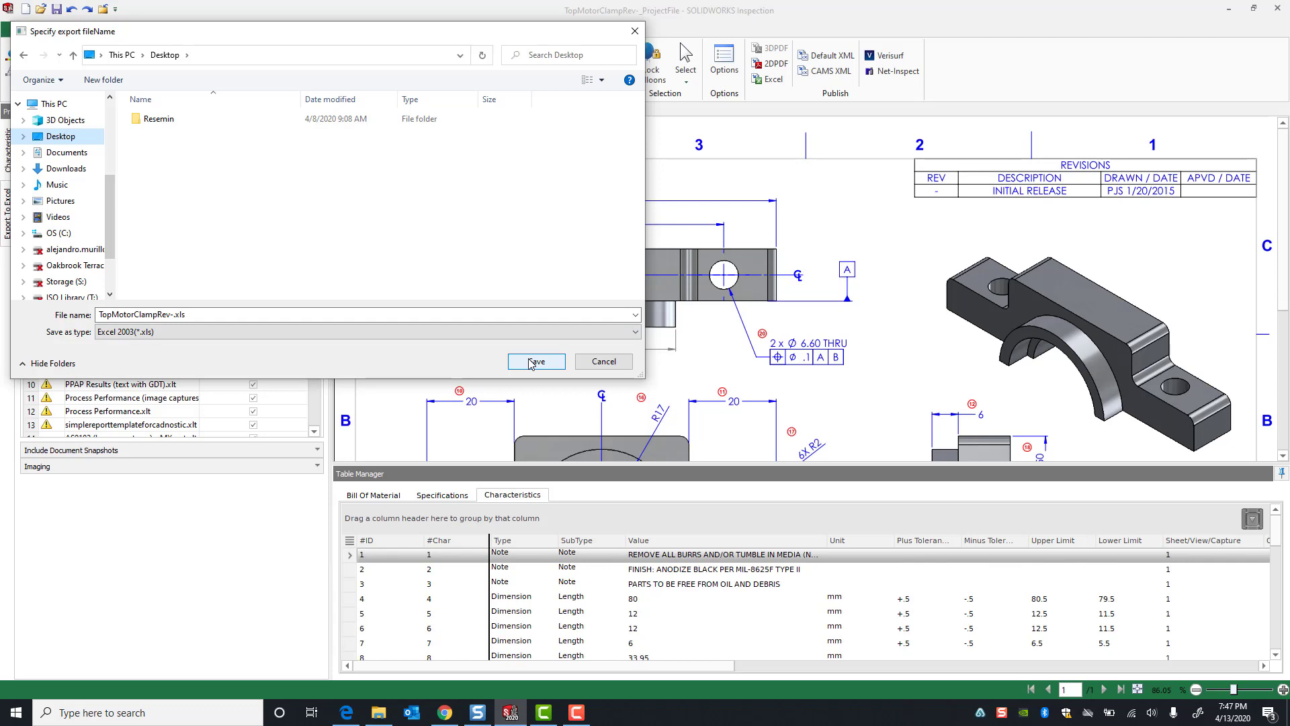
{"action": "left_click", "coordinate": [54, 142]}
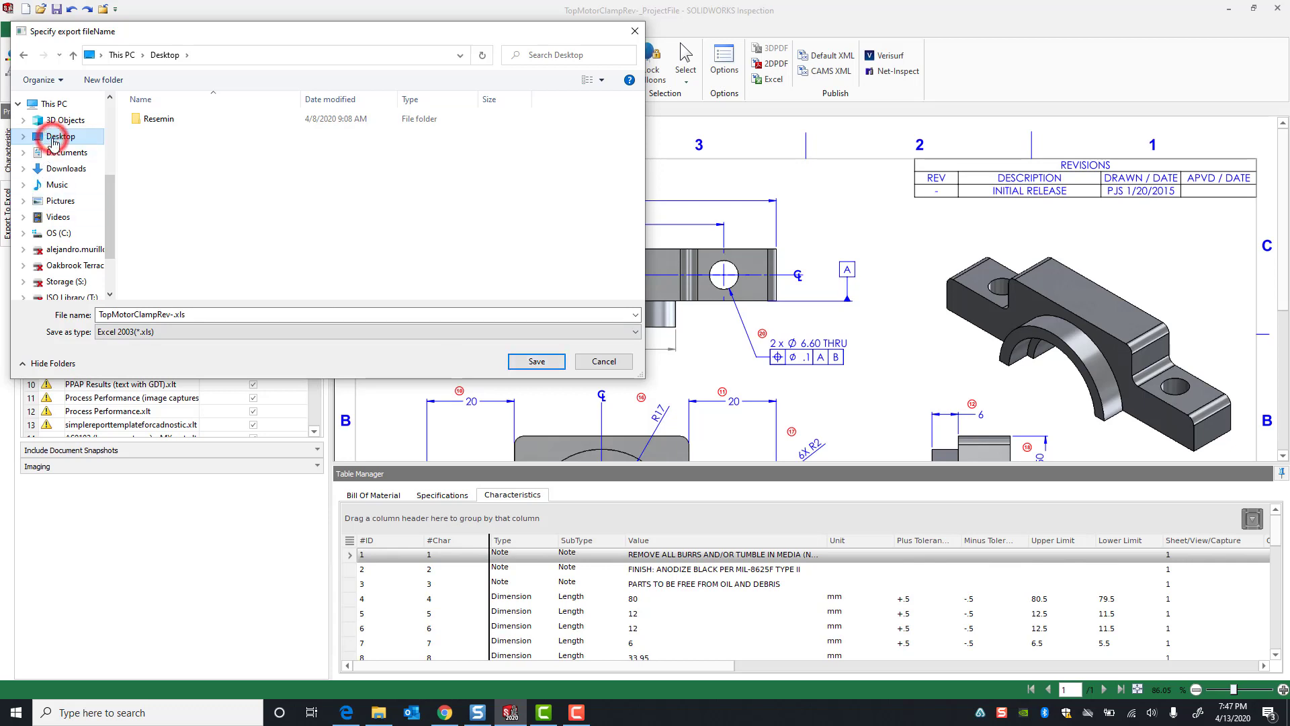
{"action": "left_click", "coordinate": [537, 363]}
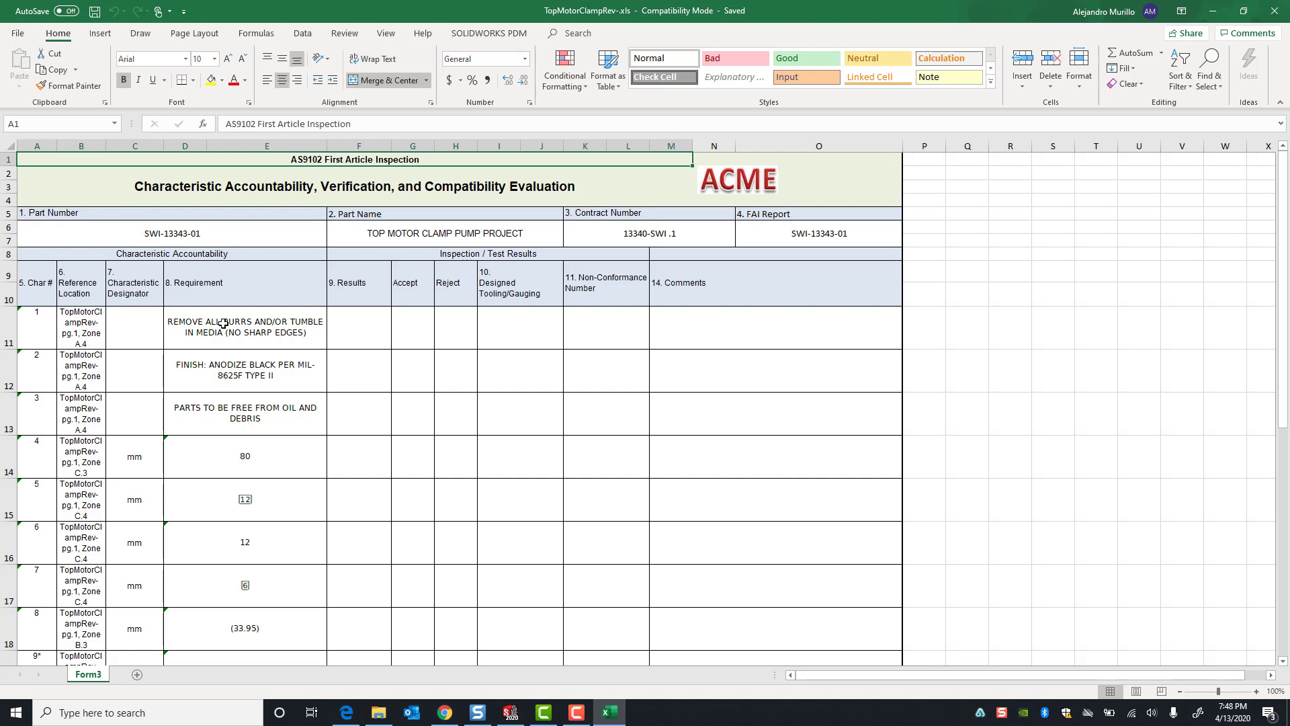
Review the exported report's header fields, requirement rows and tooling column, and check how the characteristic rows fit around the form's footer
{"action": "scroll", "coordinate": [223, 324], "scroll_direction": "down", "scroll_amount": 6}
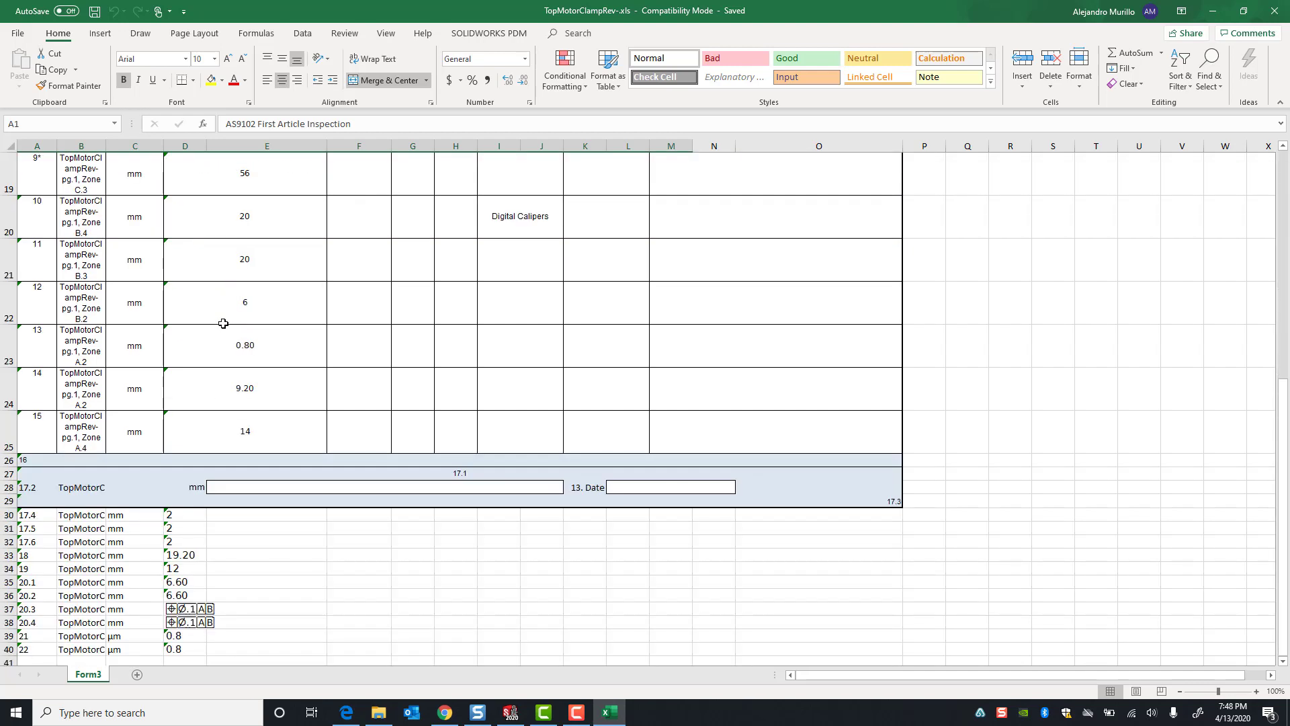
{"action": "scroll", "coordinate": [223, 323], "scroll_direction": "up", "scroll_amount": 6}
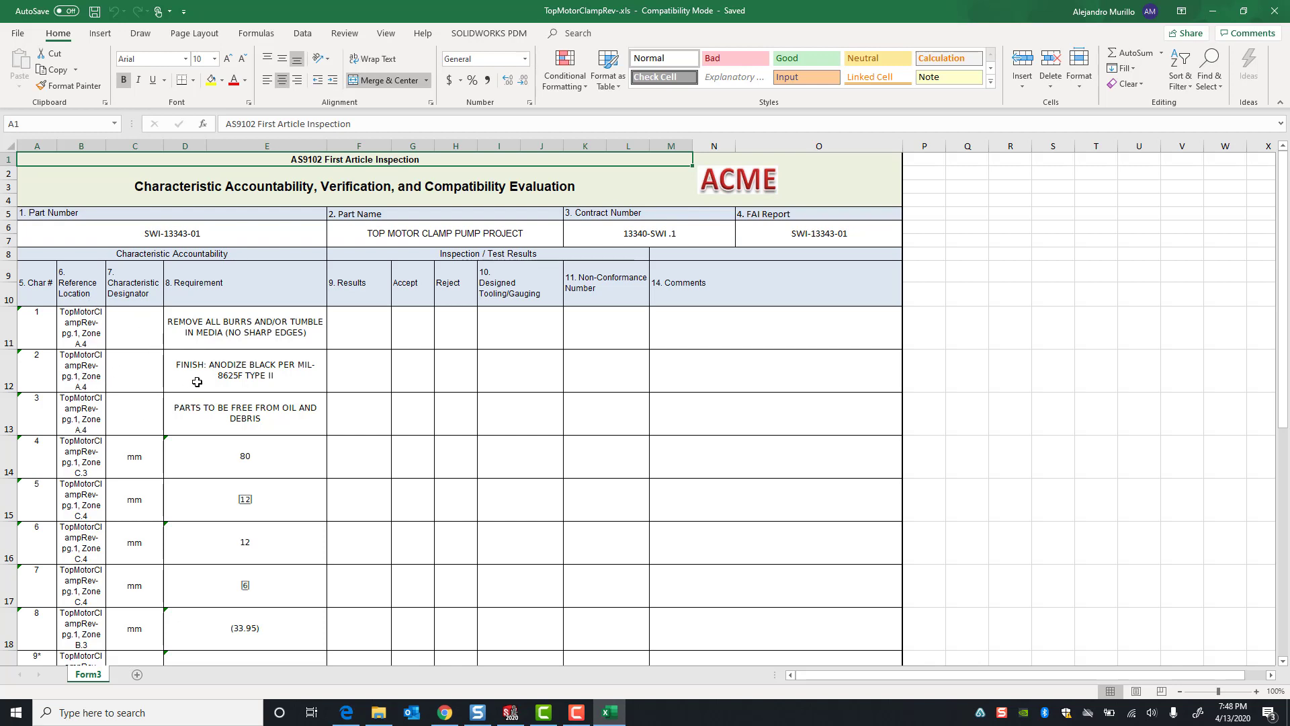
{"action": "scroll", "coordinate": [251, 454], "scroll_direction": "down", "scroll_amount": 1}
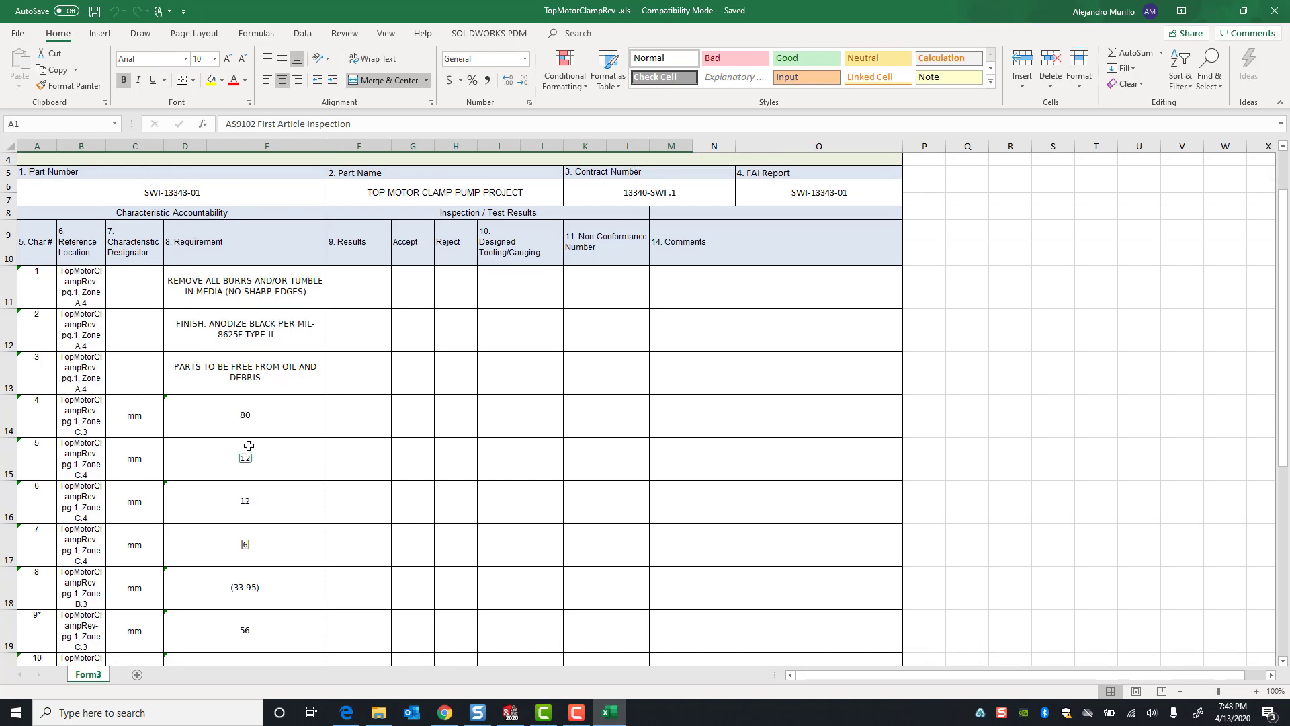
{"action": "scroll", "coordinate": [545, 367], "scroll_direction": "down", "scroll_amount": 2}
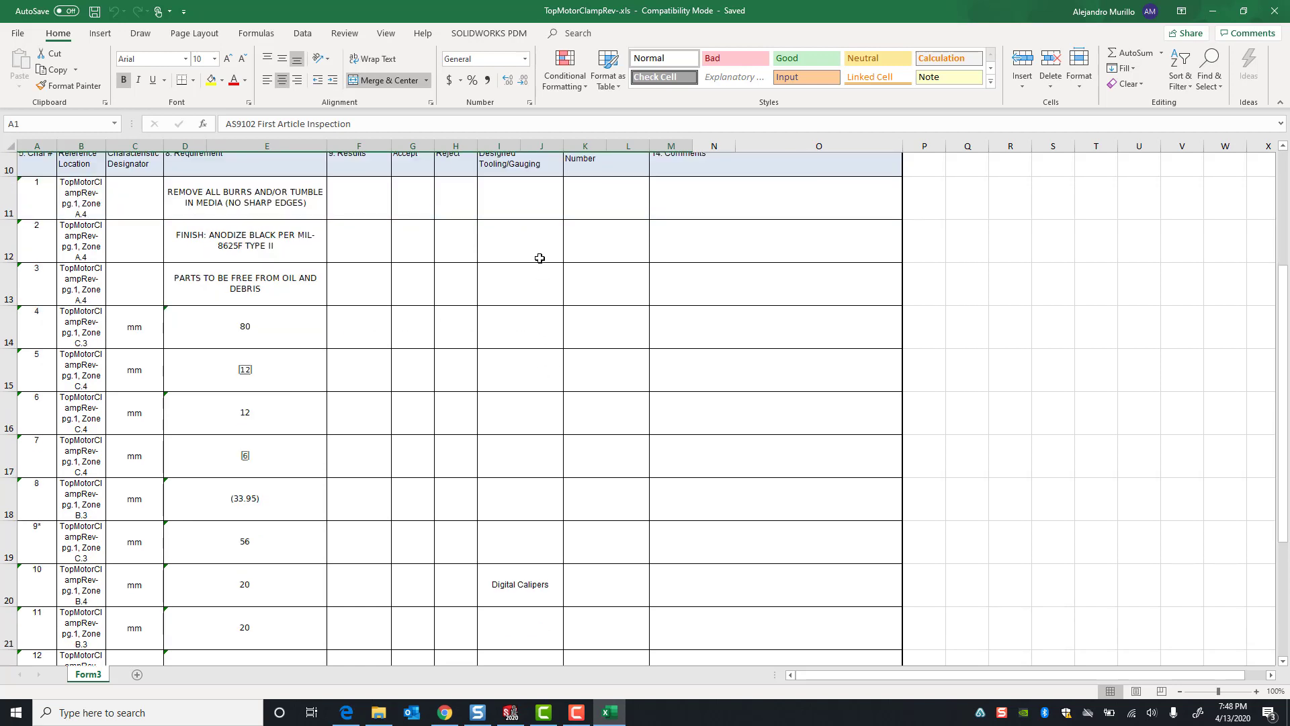
{"action": "scroll", "coordinate": [528, 498], "scroll_direction": "down", "scroll_amount": 1}
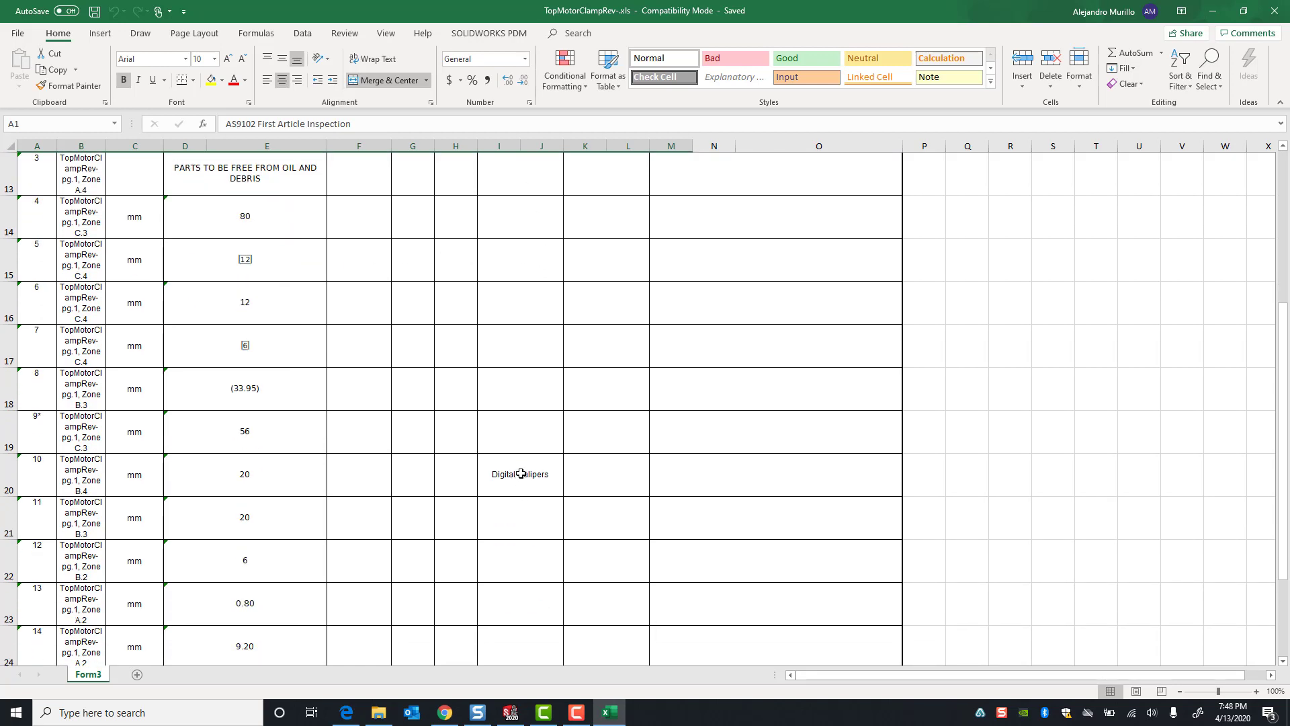
{"action": "scroll", "coordinate": [182, 459], "scroll_direction": "down", "scroll_amount": 2}
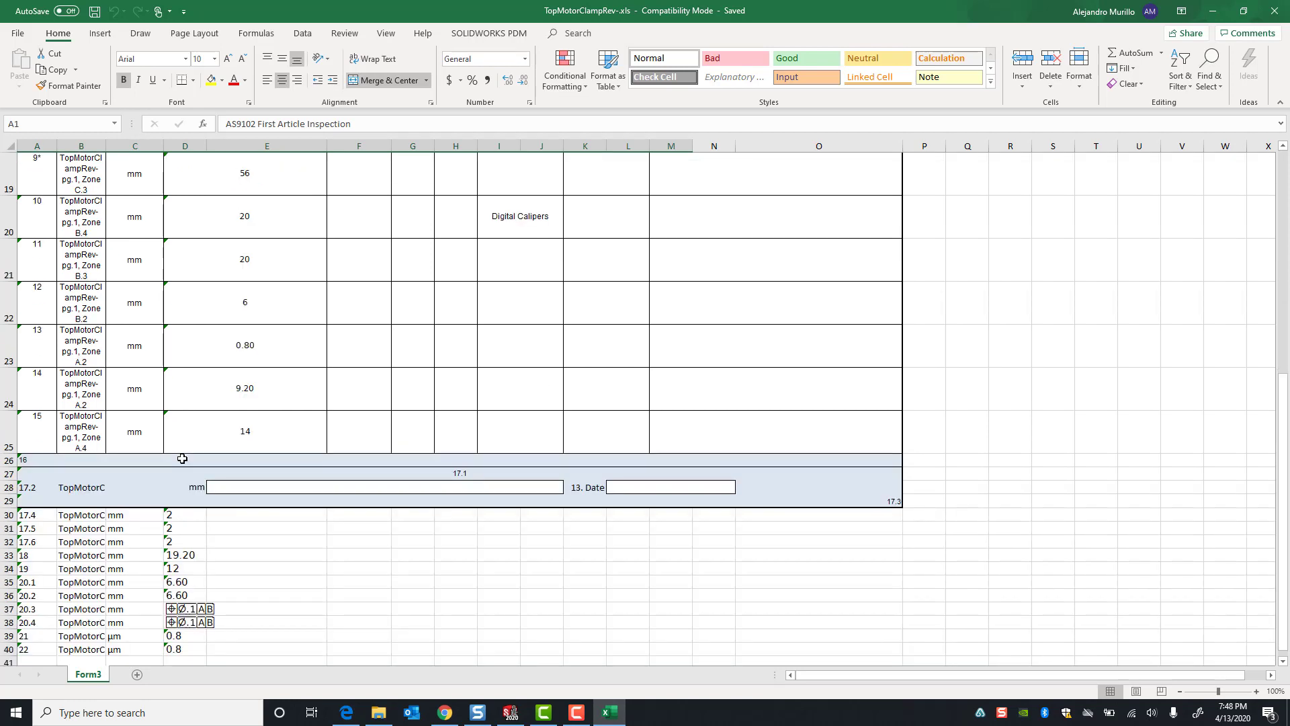
{"action": "scroll", "coordinate": [193, 438], "scroll_direction": "down", "scroll_amount": 2}
{"action": "scroll", "coordinate": [195, 437], "scroll_direction": "up", "scroll_amount": 1}
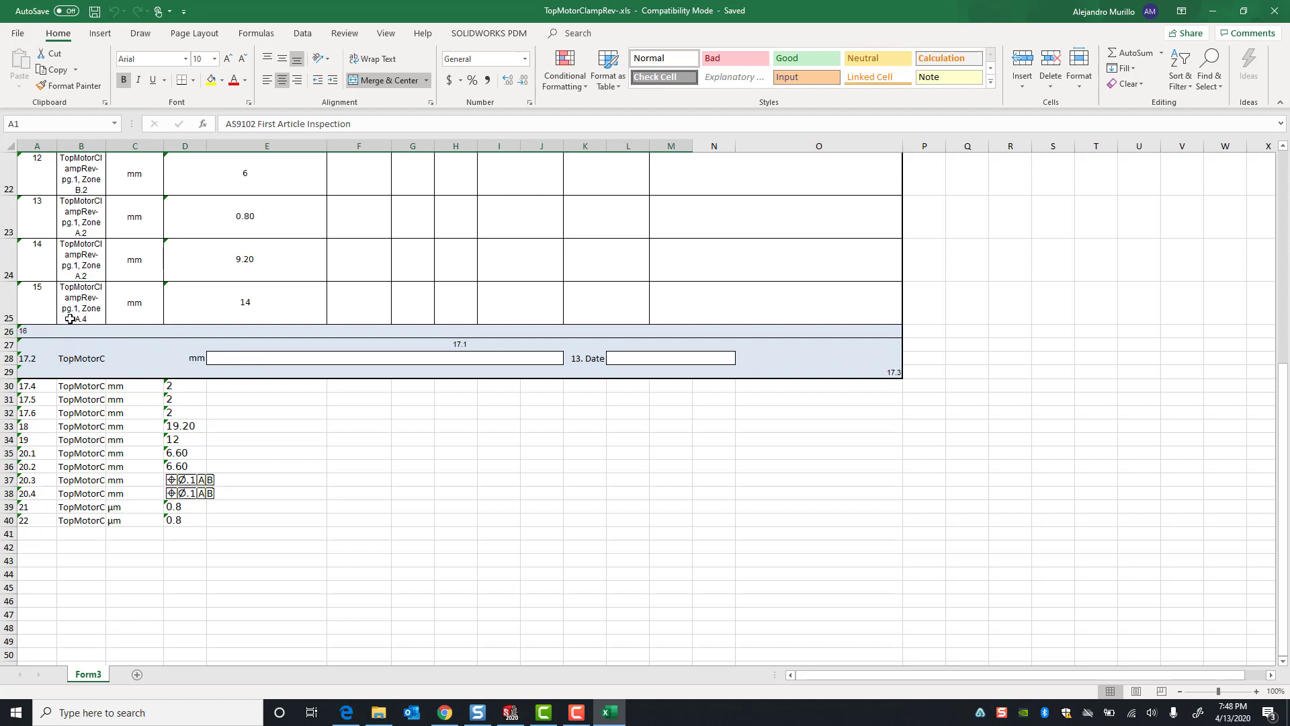
{"action": "scroll", "coordinate": [77, 296], "scroll_direction": "up", "scroll_amount": 1}
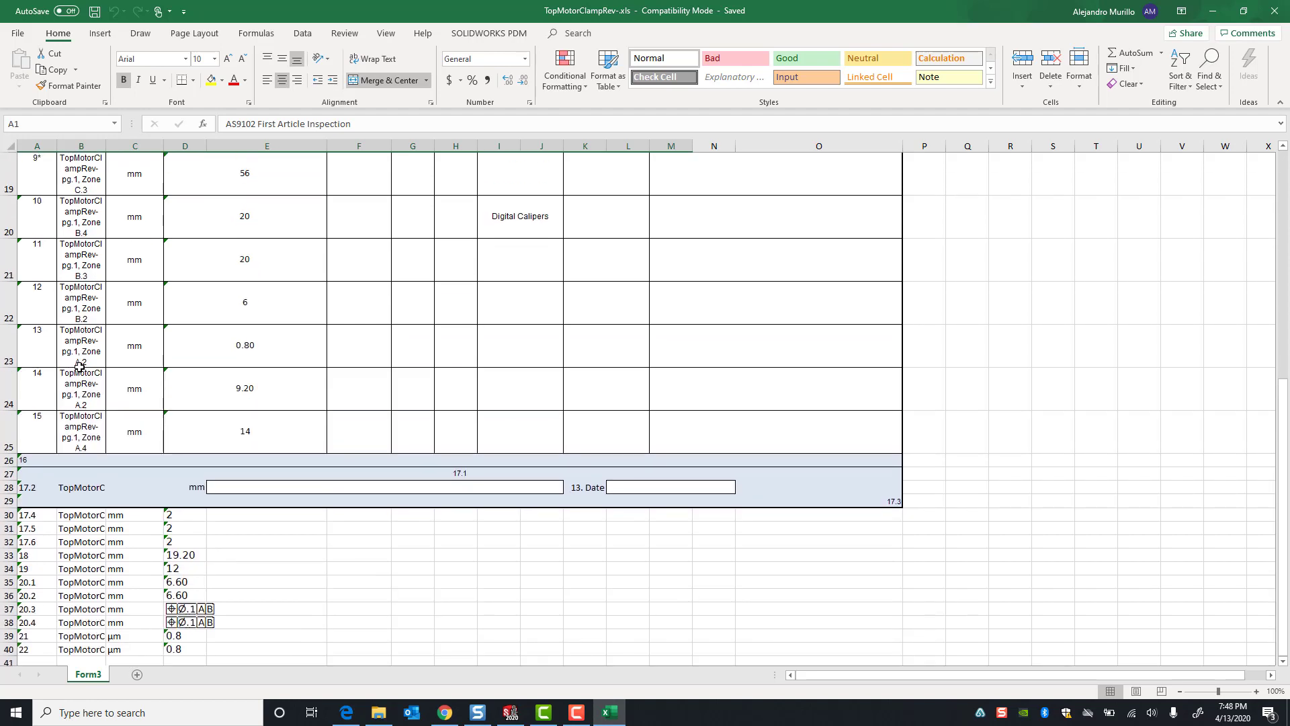
{"action": "scroll", "coordinate": [65, 426], "scroll_direction": "down", "scroll_amount": 1}
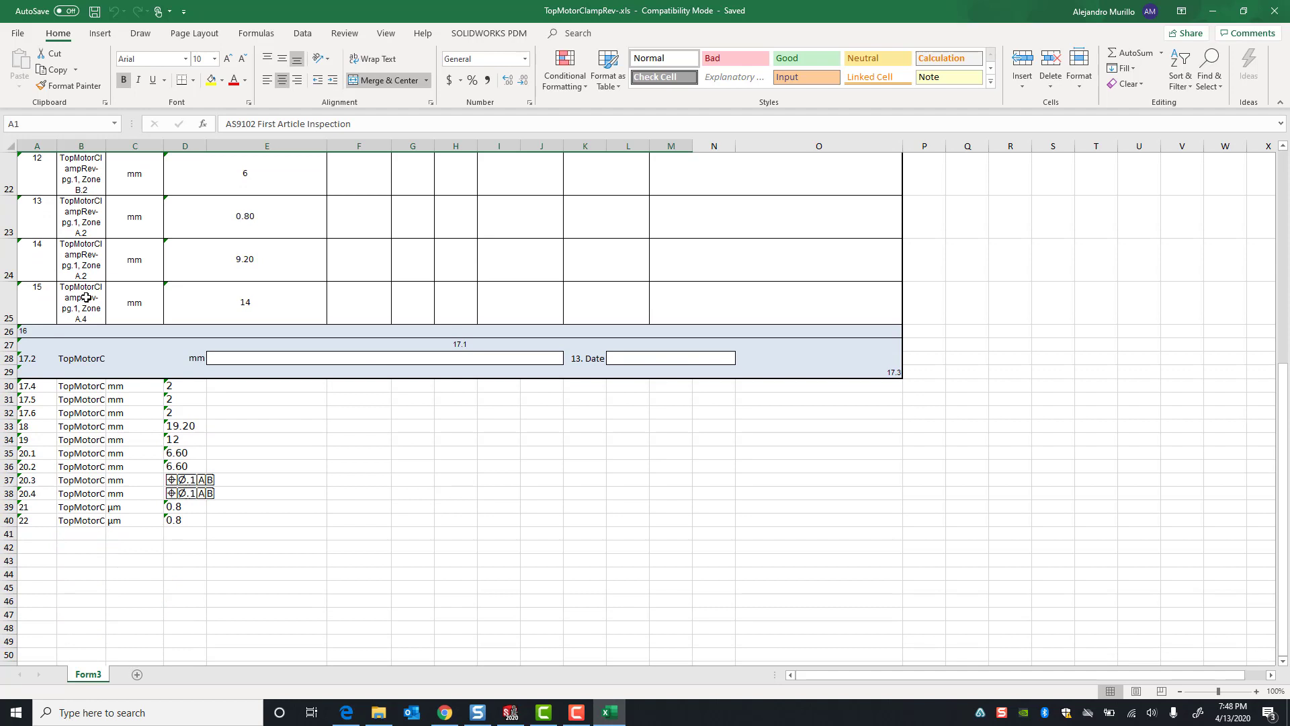
{"action": "scroll", "coordinate": [119, 411], "scroll_direction": "up", "scroll_amount": 1}
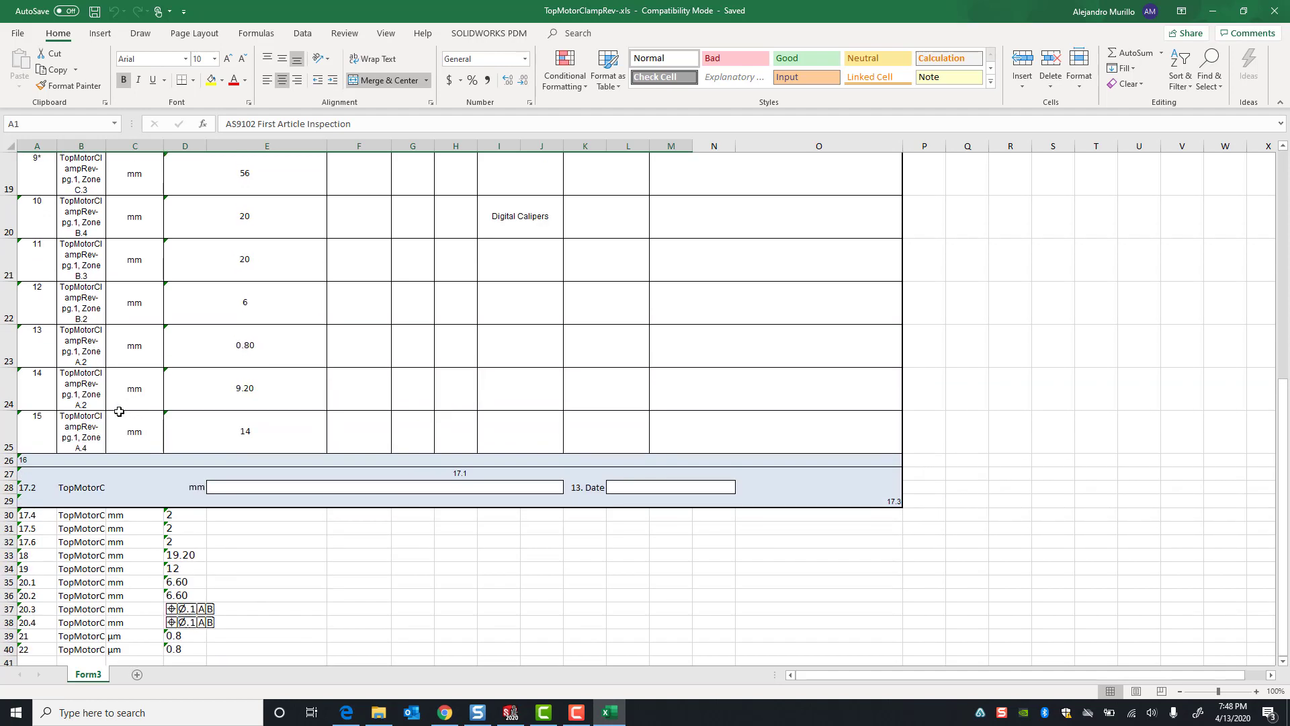
{"action": "scroll", "coordinate": [119, 411], "scroll_direction": "down", "scroll_amount": 2}
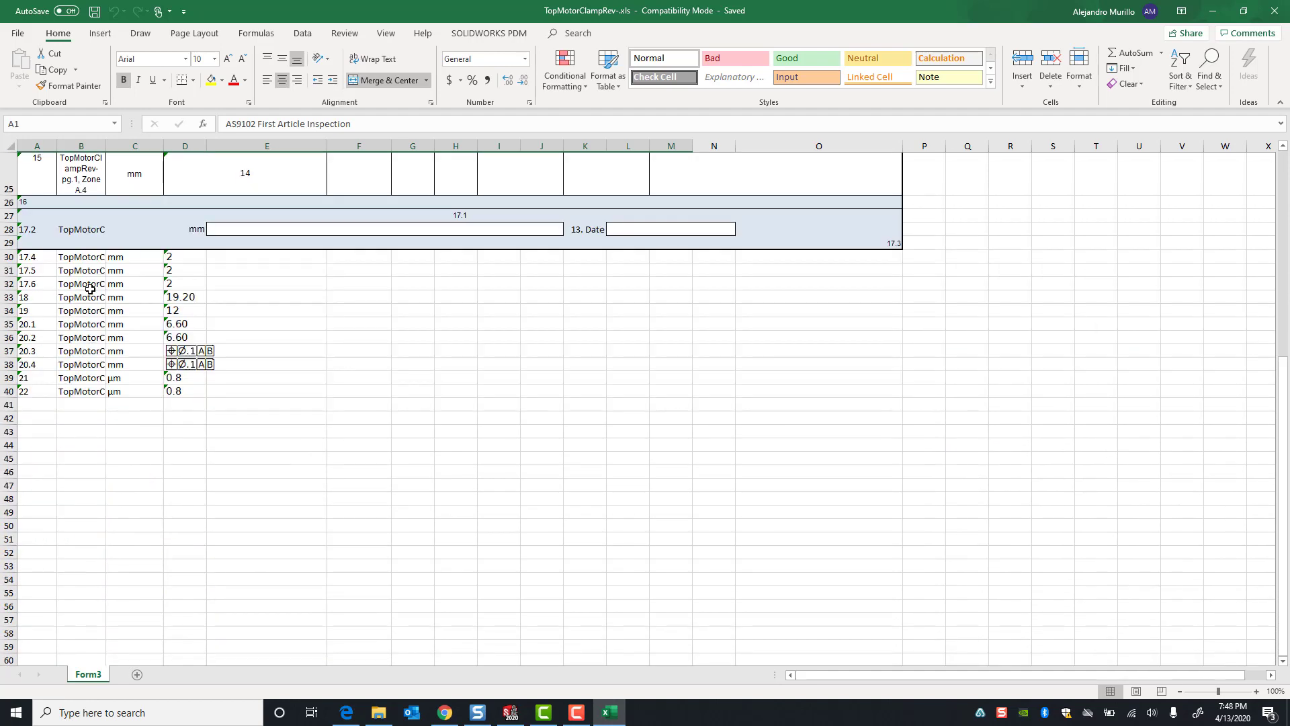
{"action": "scroll", "coordinate": [90, 289], "scroll_direction": "up", "scroll_amount": 1}
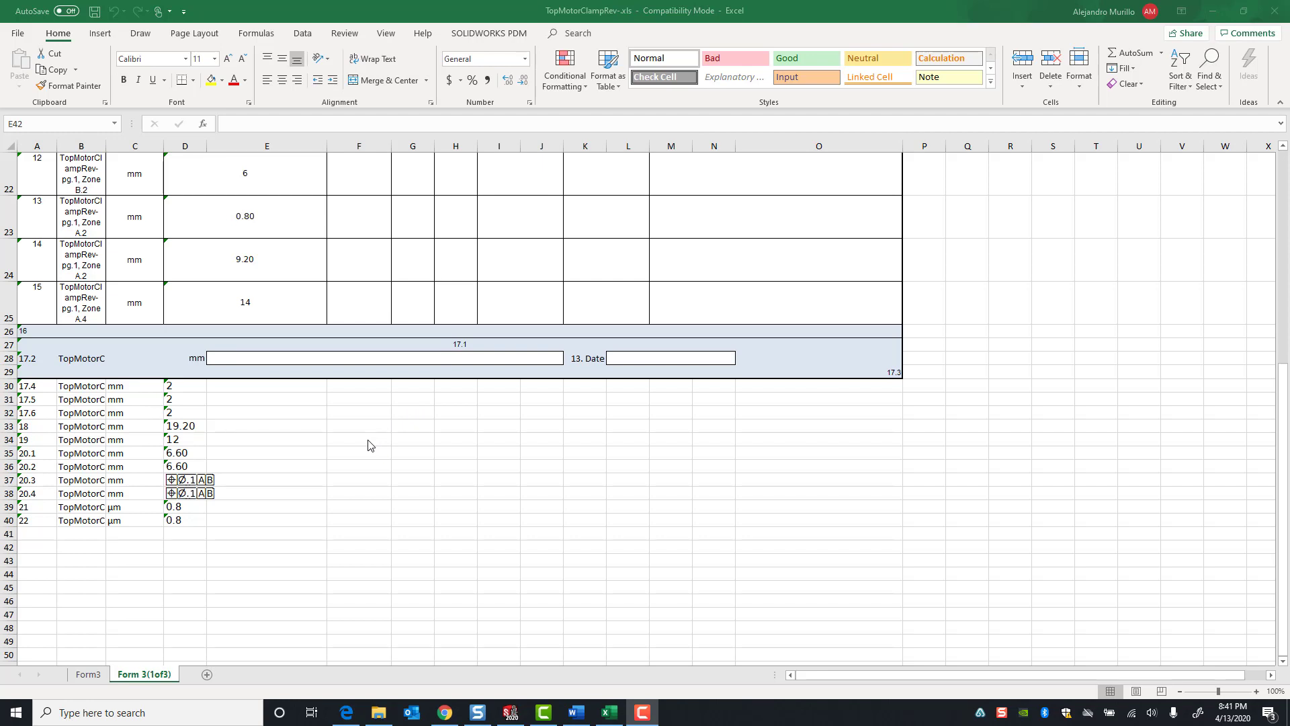
{"action": "scroll", "coordinate": [369, 446], "scroll_direction": "up", "scroll_amount": 5}
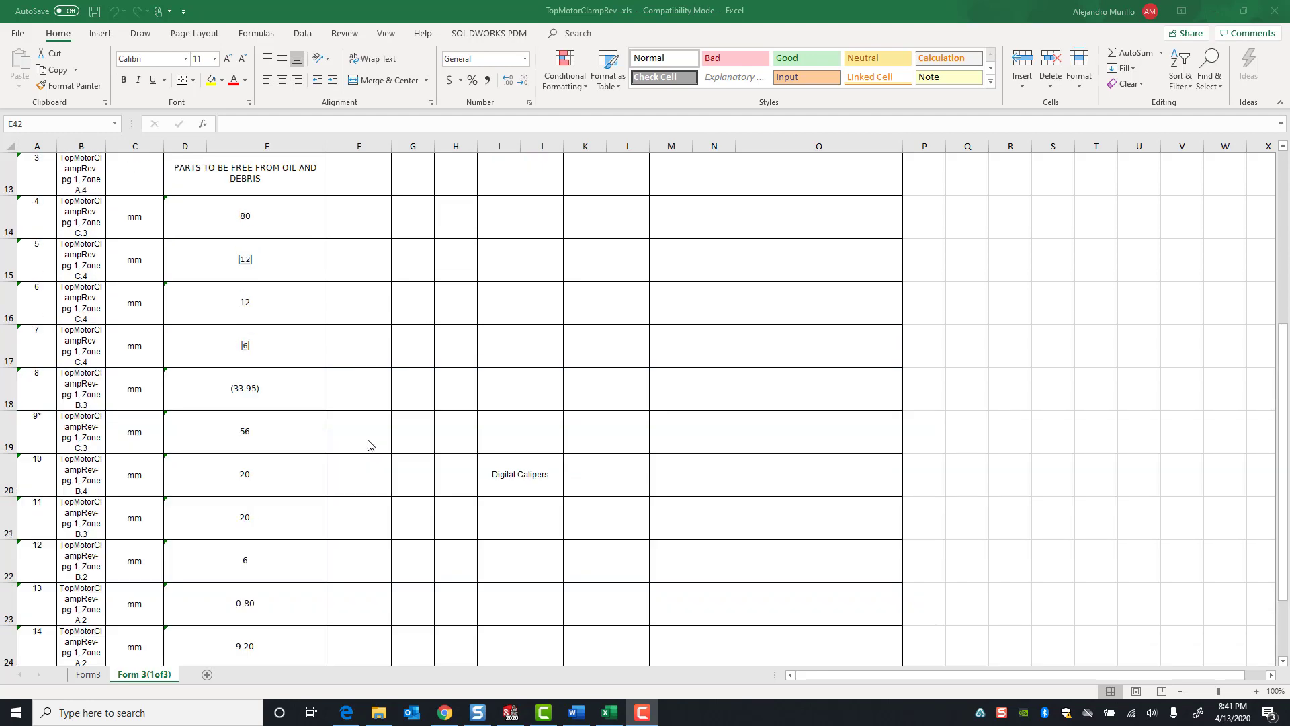
{"action": "scroll", "coordinate": [84, 261], "scroll_direction": "down", "scroll_amount": 3}
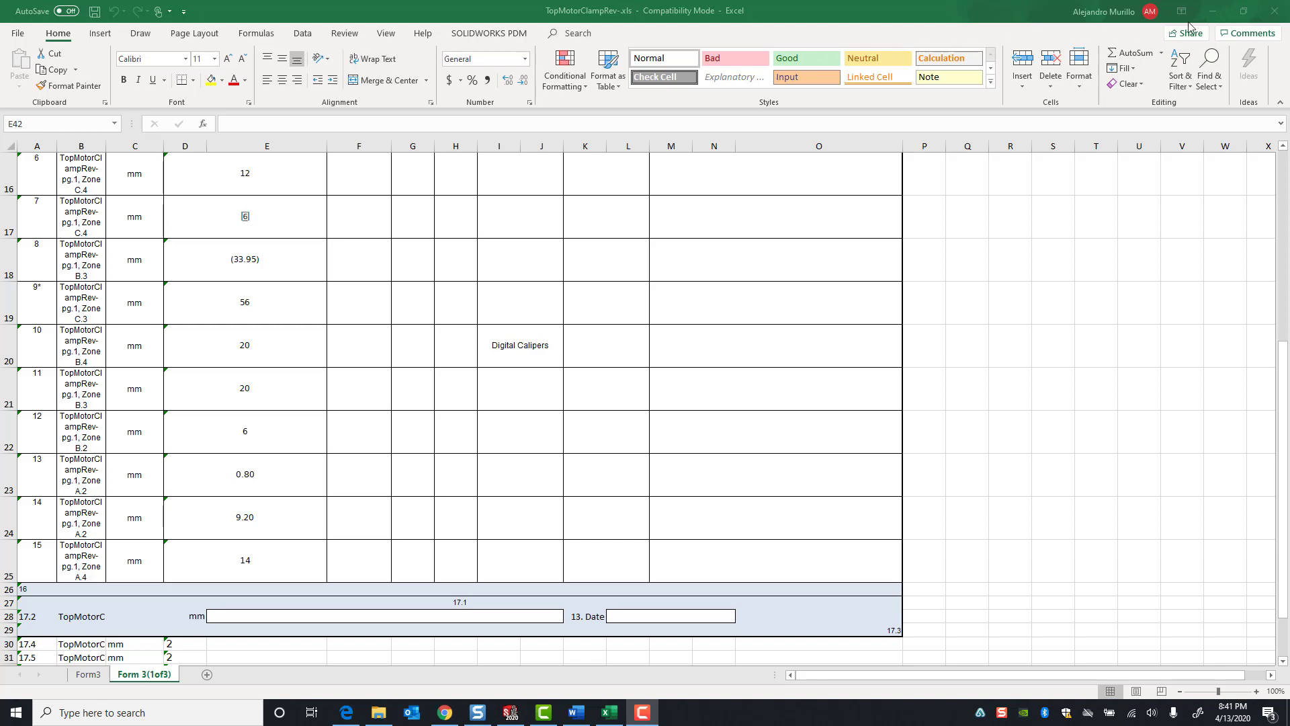
Close the exported report without saving and reopen the Desktop template GSC_FAIR.xlt in the template editor
{"action": "left_click", "coordinate": [1274, 10]}
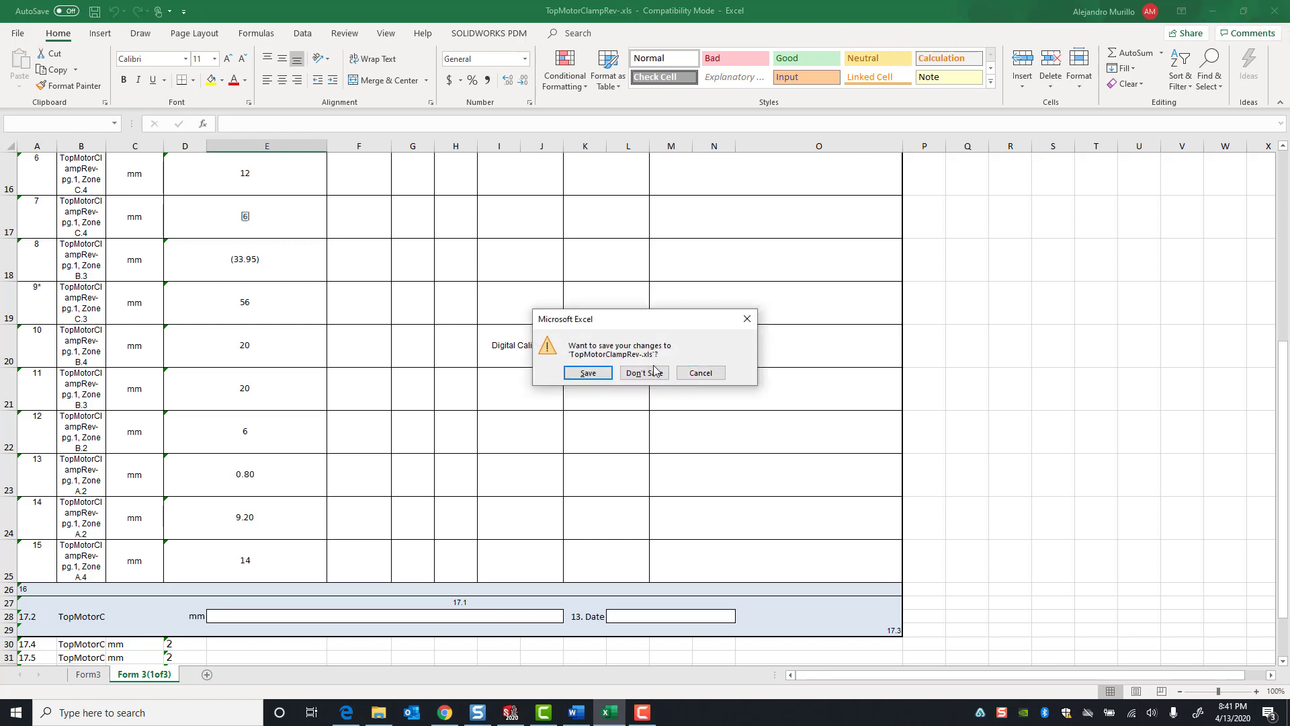
{"action": "left_click", "coordinate": [643, 373]}
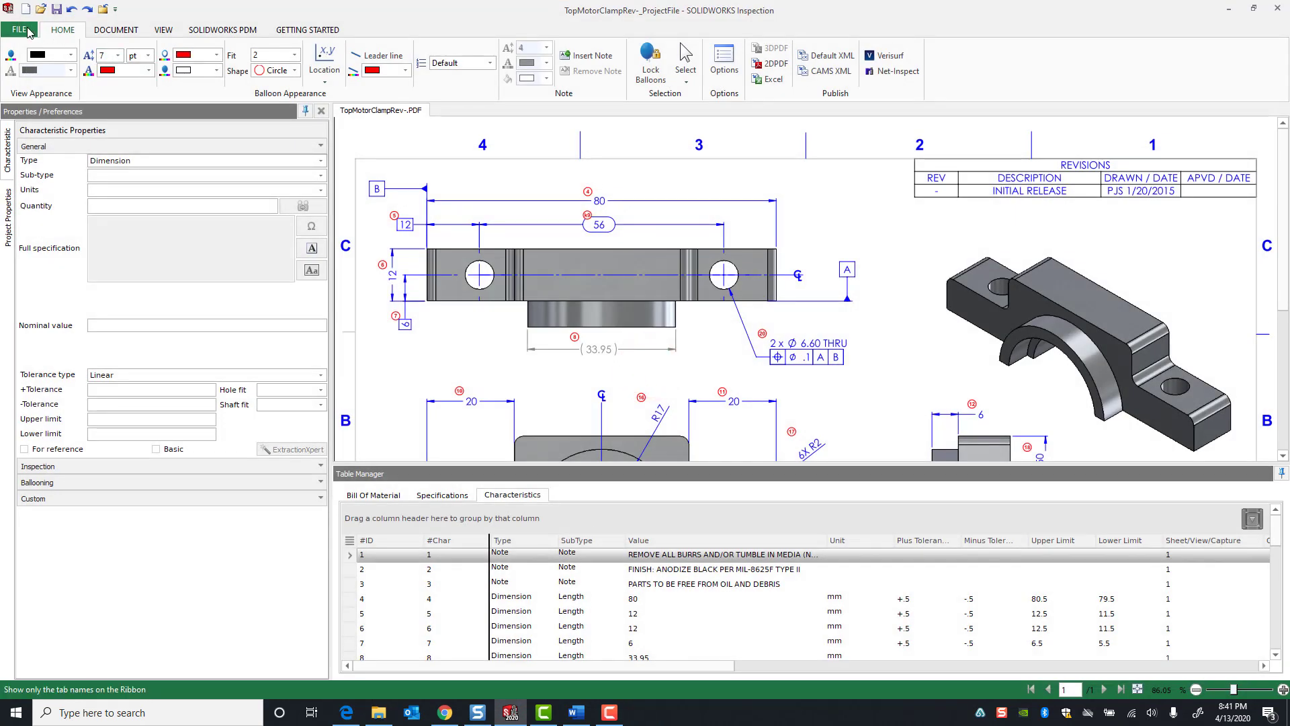
{"action": "left_click", "coordinate": [28, 31]}
{"action": "left_click", "coordinate": [78, 276]}
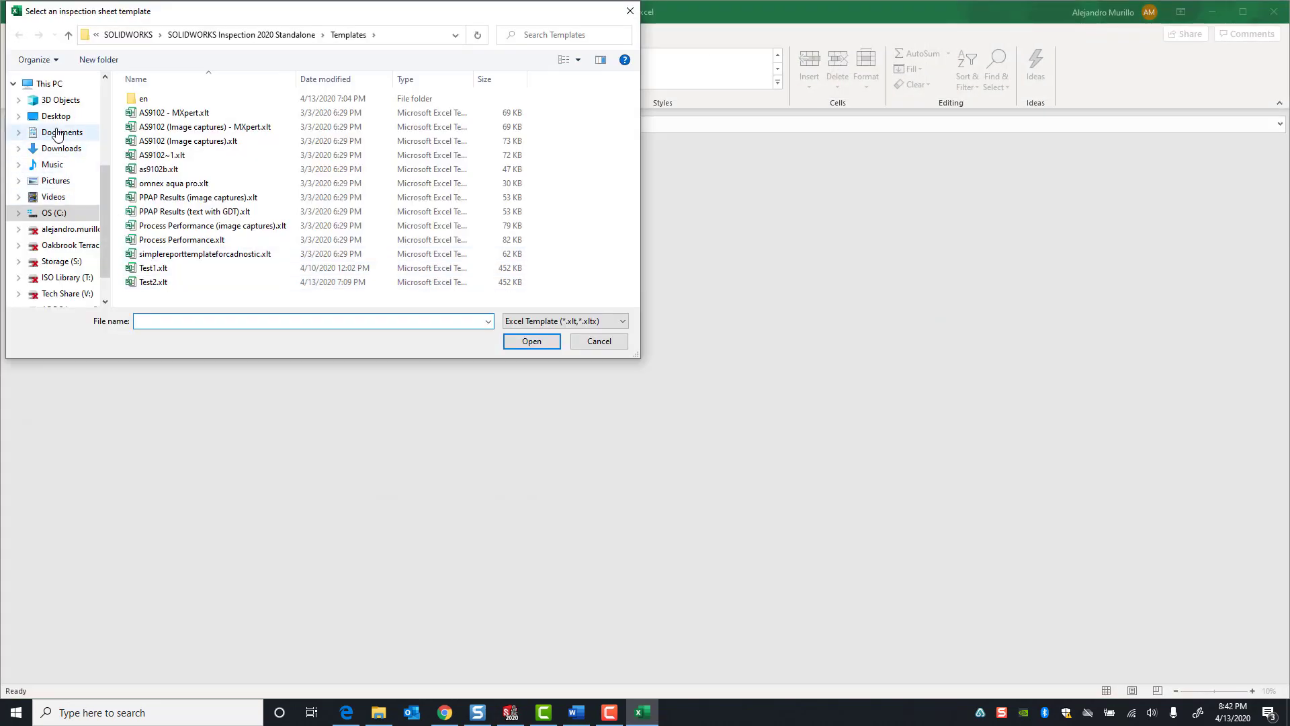
{"action": "left_click", "coordinate": [56, 116]}
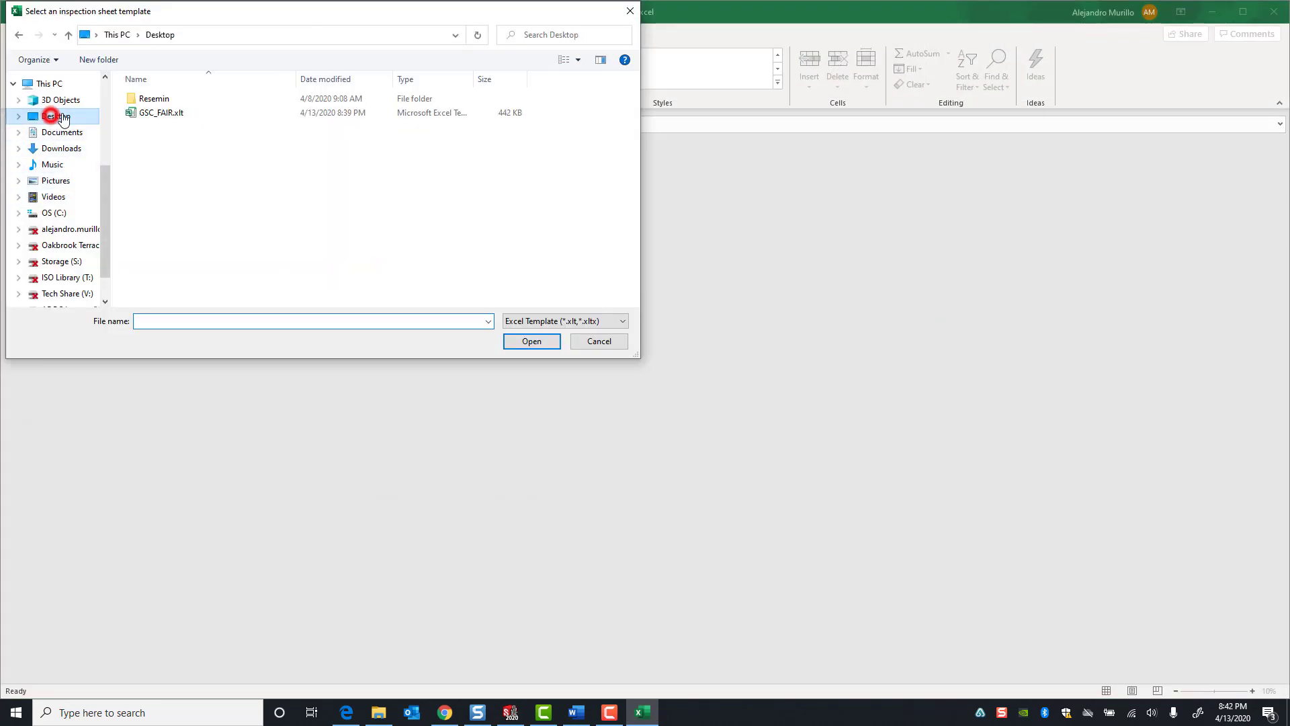
{"action": "left_click", "coordinate": [174, 113]}
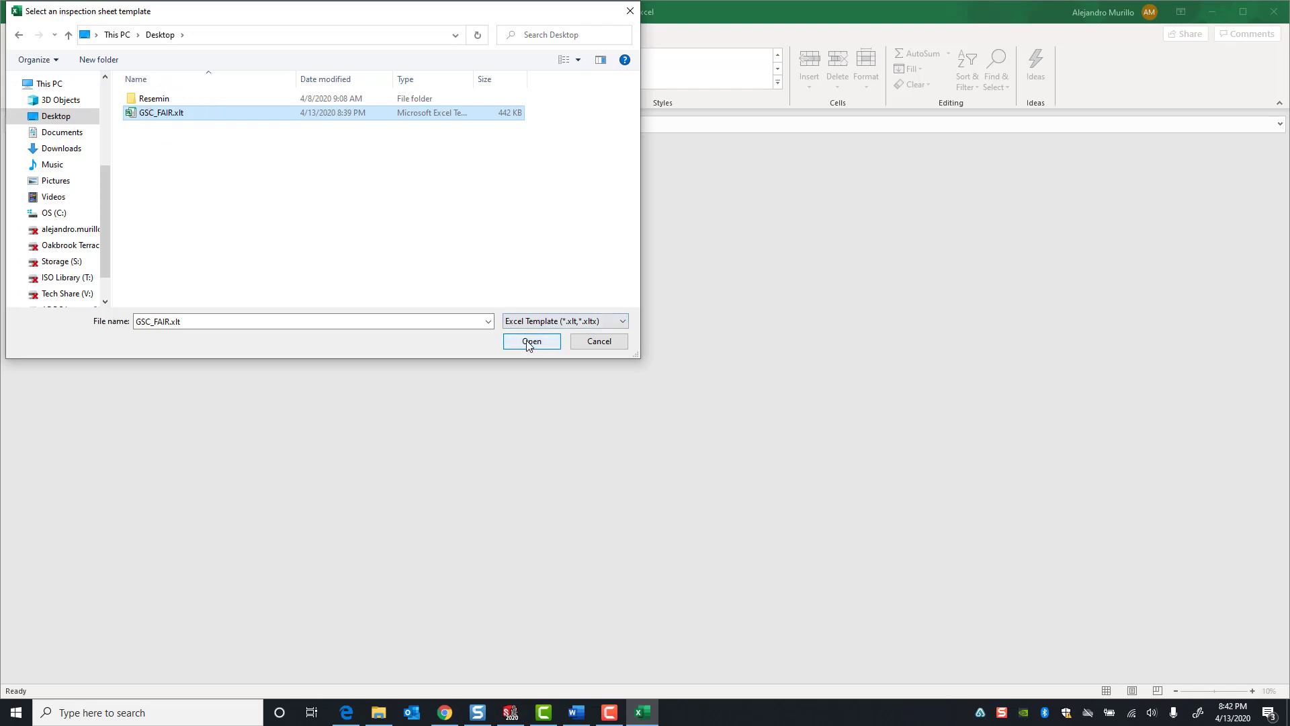
{"action": "left_click", "coordinate": [531, 341]}
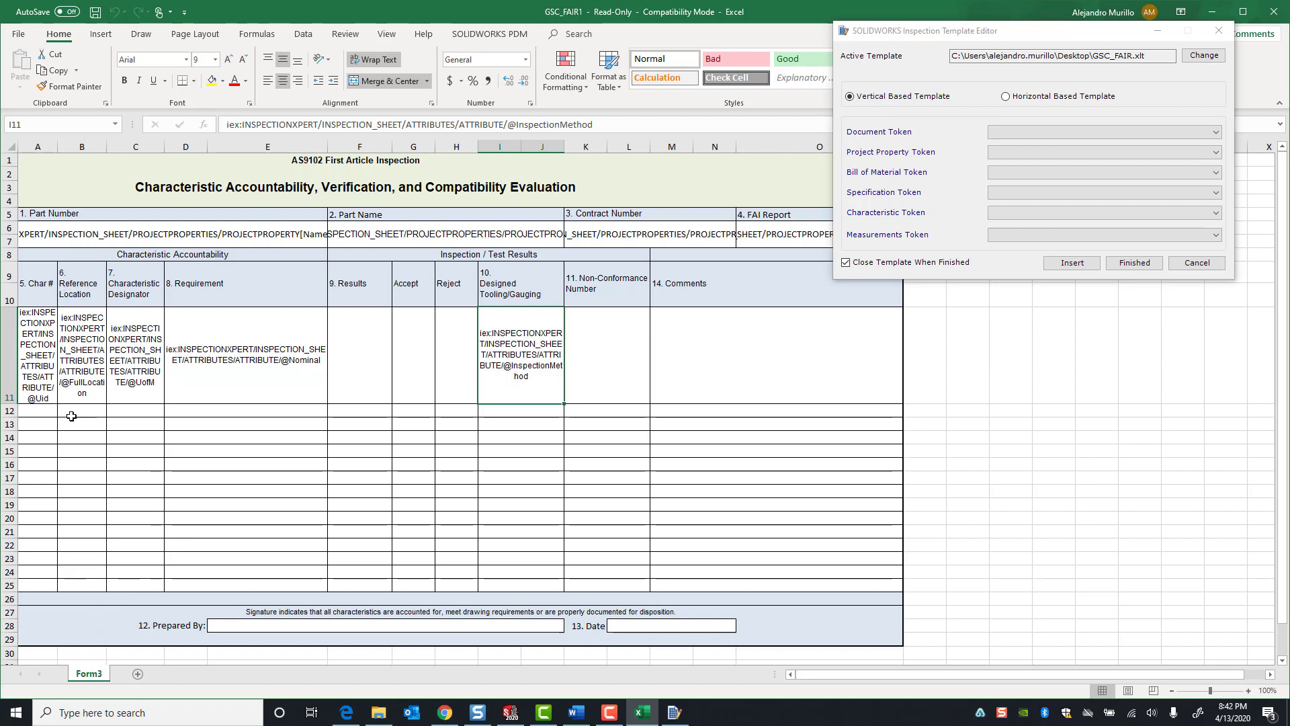
Create a copy of the Form3 worksheet within the template workbook
{"action": "scroll", "coordinate": [133, 326], "scroll_direction": "down", "scroll_amount": 1}
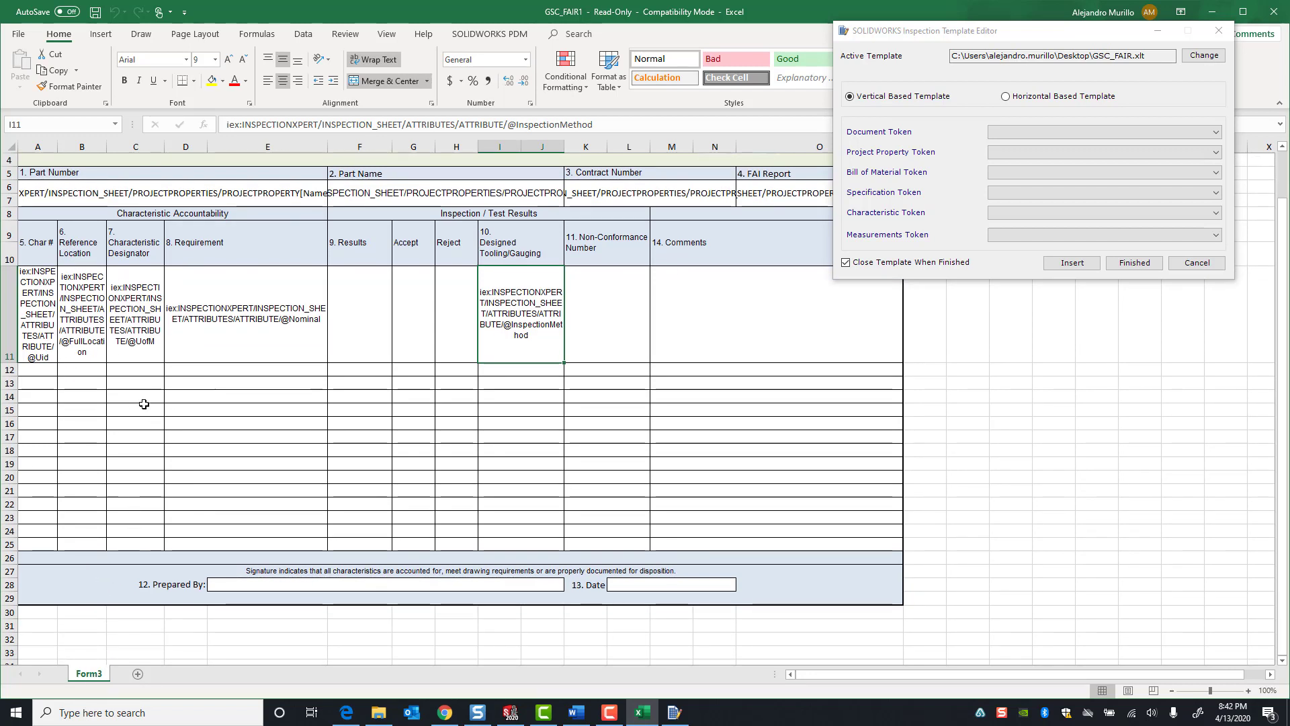
{"action": "scroll", "coordinate": [143, 410], "scroll_direction": "up", "scroll_amount": 1}
{"action": "right_click", "coordinate": [80, 674]}
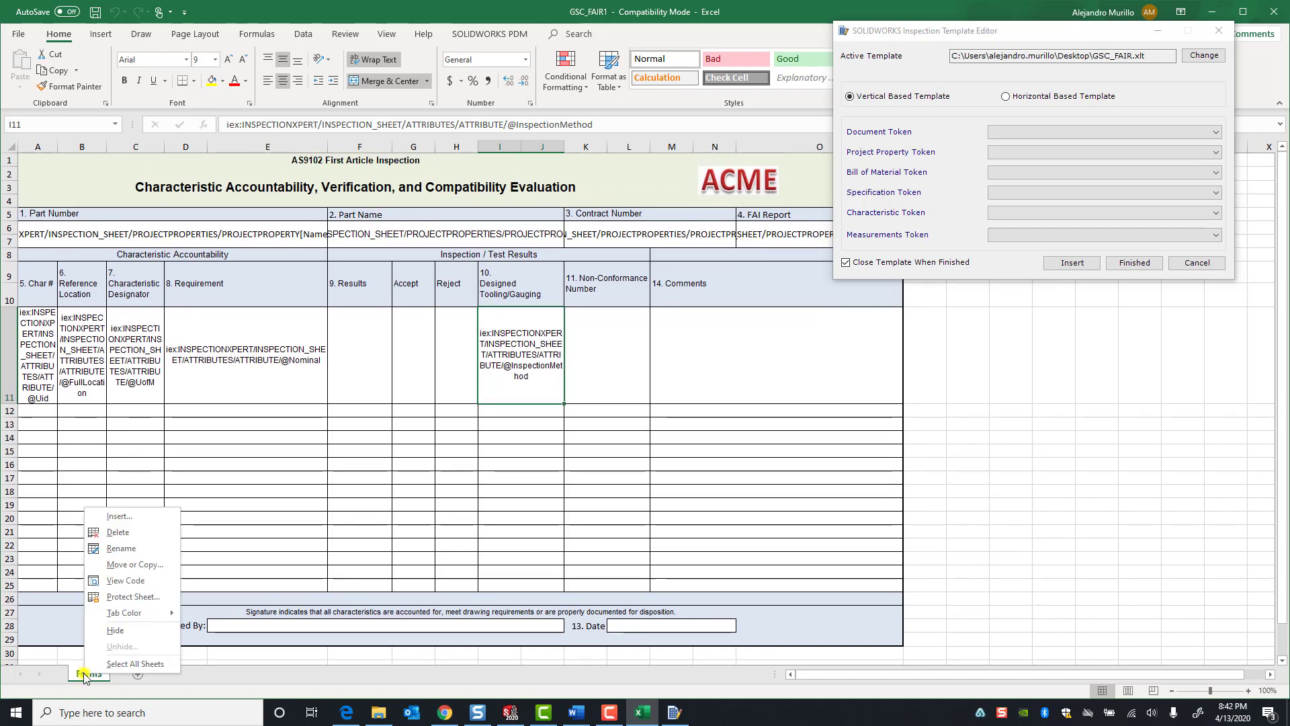
{"action": "left_click", "coordinate": [118, 565]}
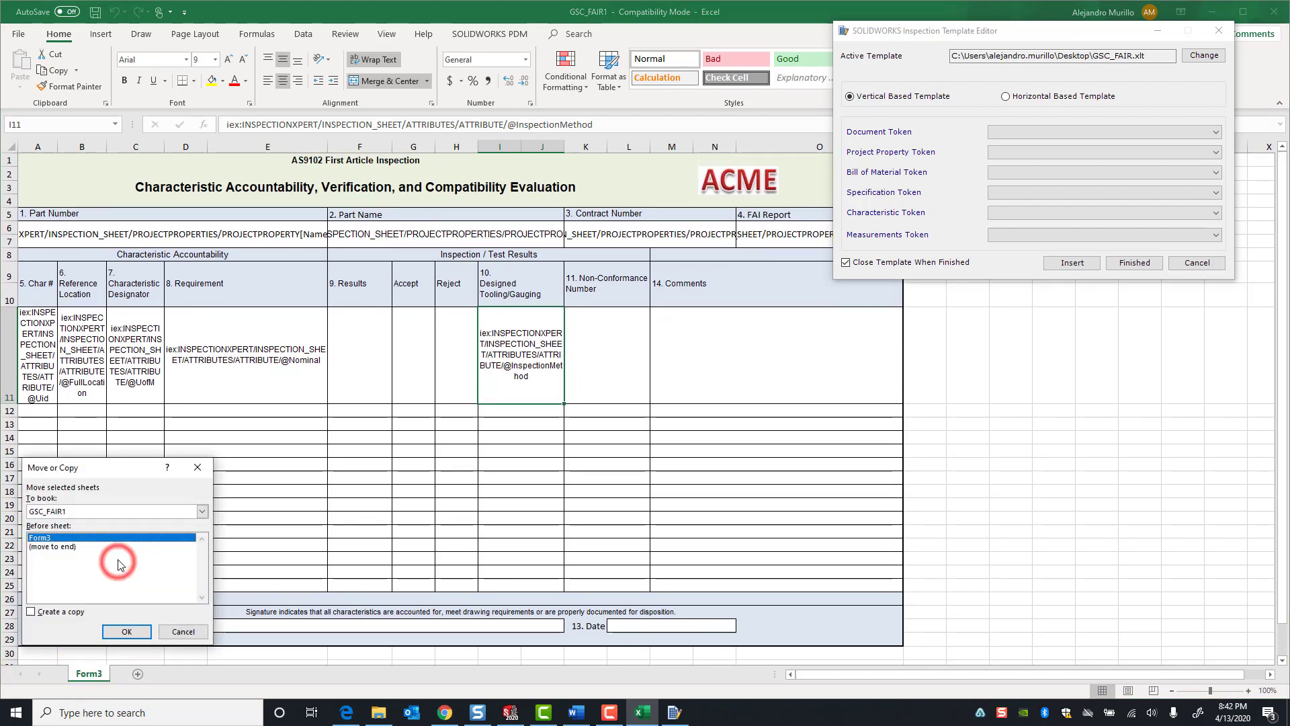
{"action": "left_click", "coordinate": [30, 611]}
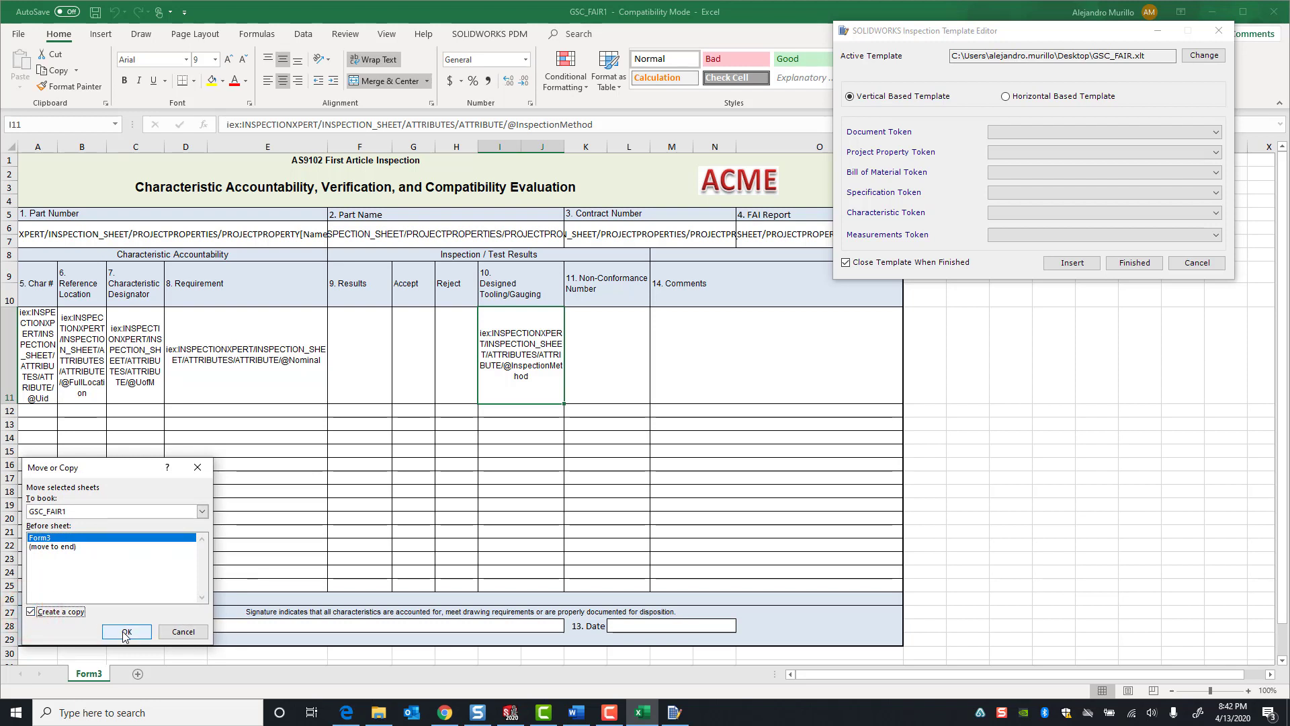
{"action": "left_click", "coordinate": [126, 632]}
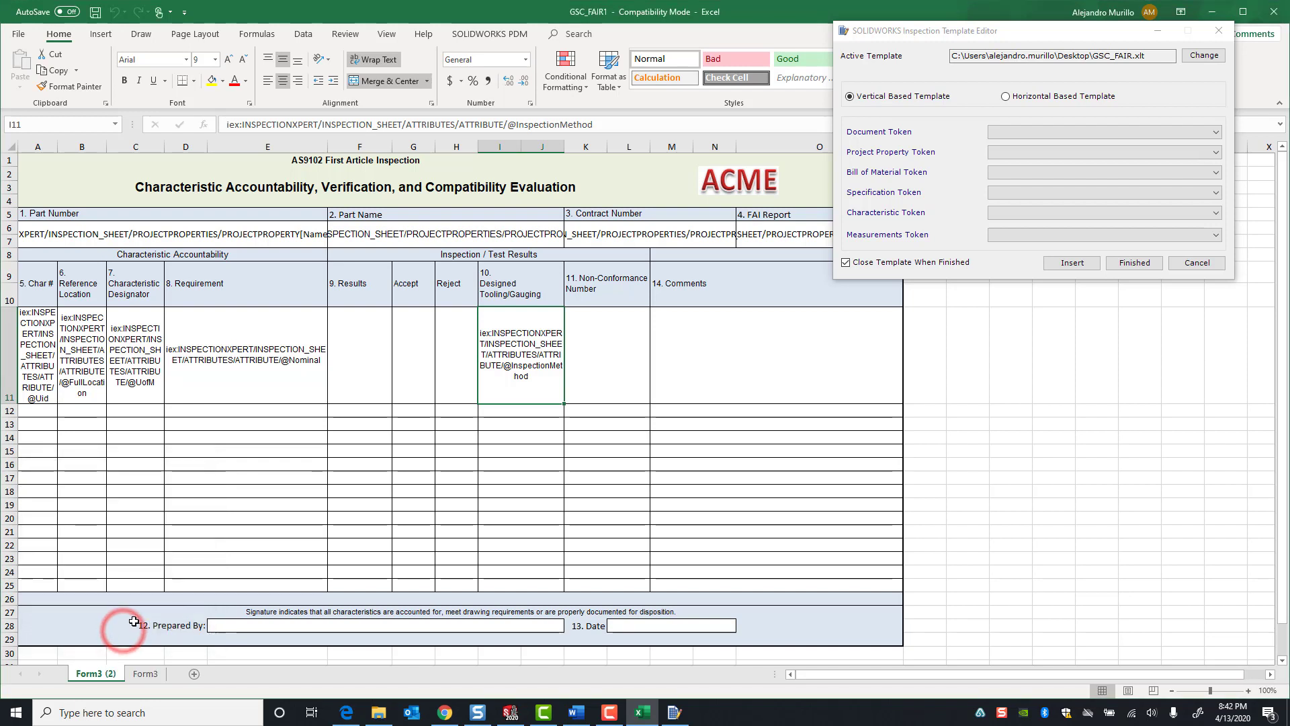
Place the copied worksheet after Form3 and rename it "Form 3(1 of 3)"
{"action": "left_click_drag", "start_coordinate": [96, 673], "coordinate": [161, 676]}
{"action": "right_click", "coordinate": [161, 676]}
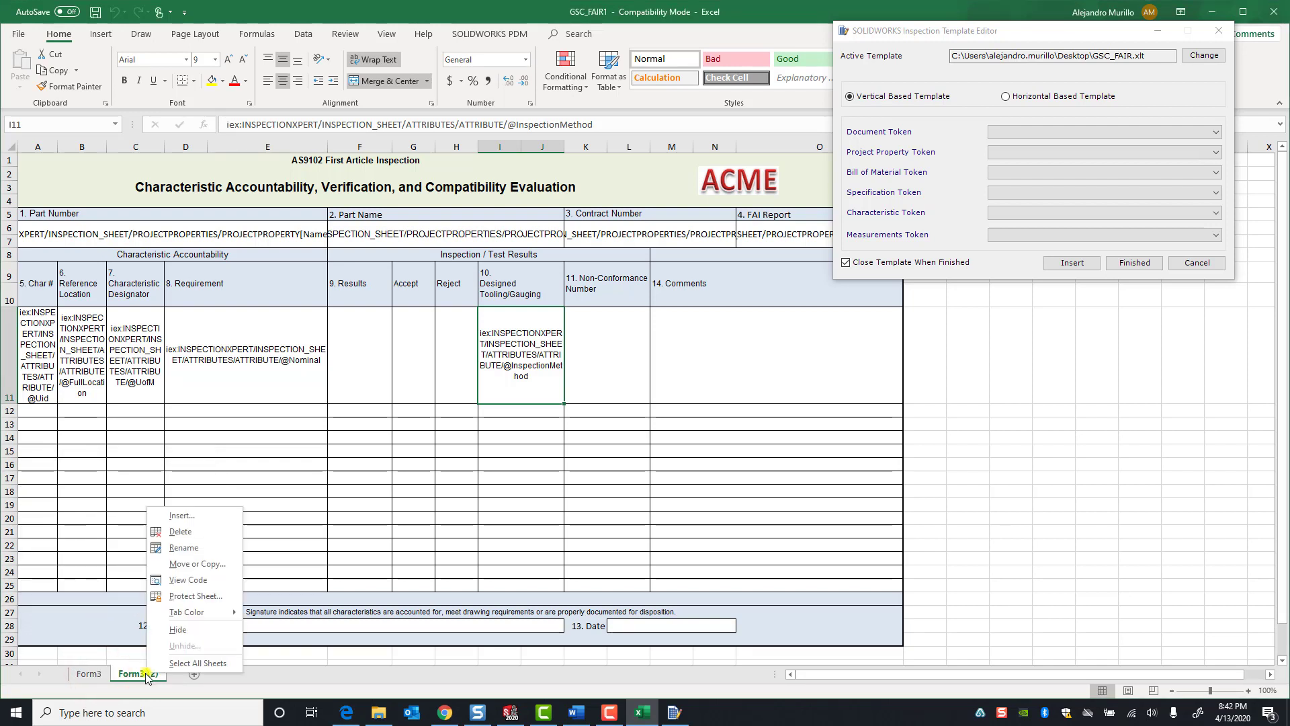
{"action": "left_click", "coordinate": [186, 553]}
{"action": "type", "text": "Fo"}
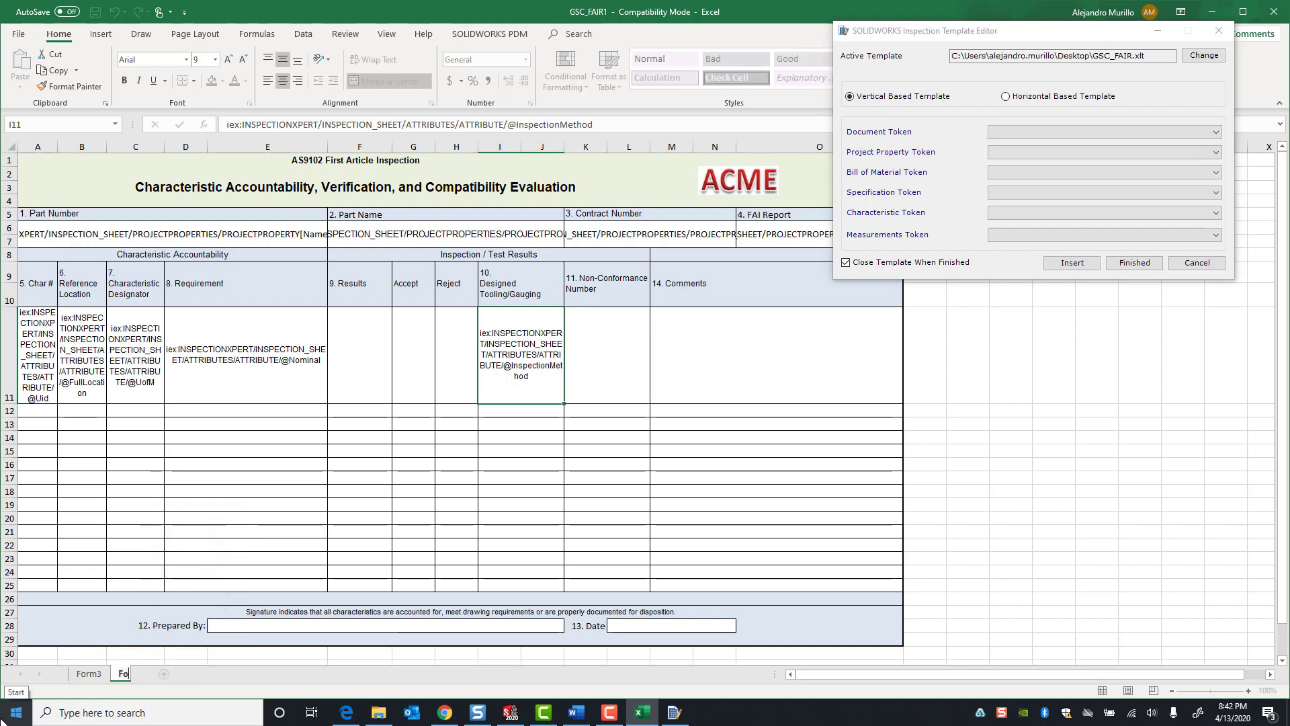
{"action": "type", "text": "rm 3(1 of 3)"}
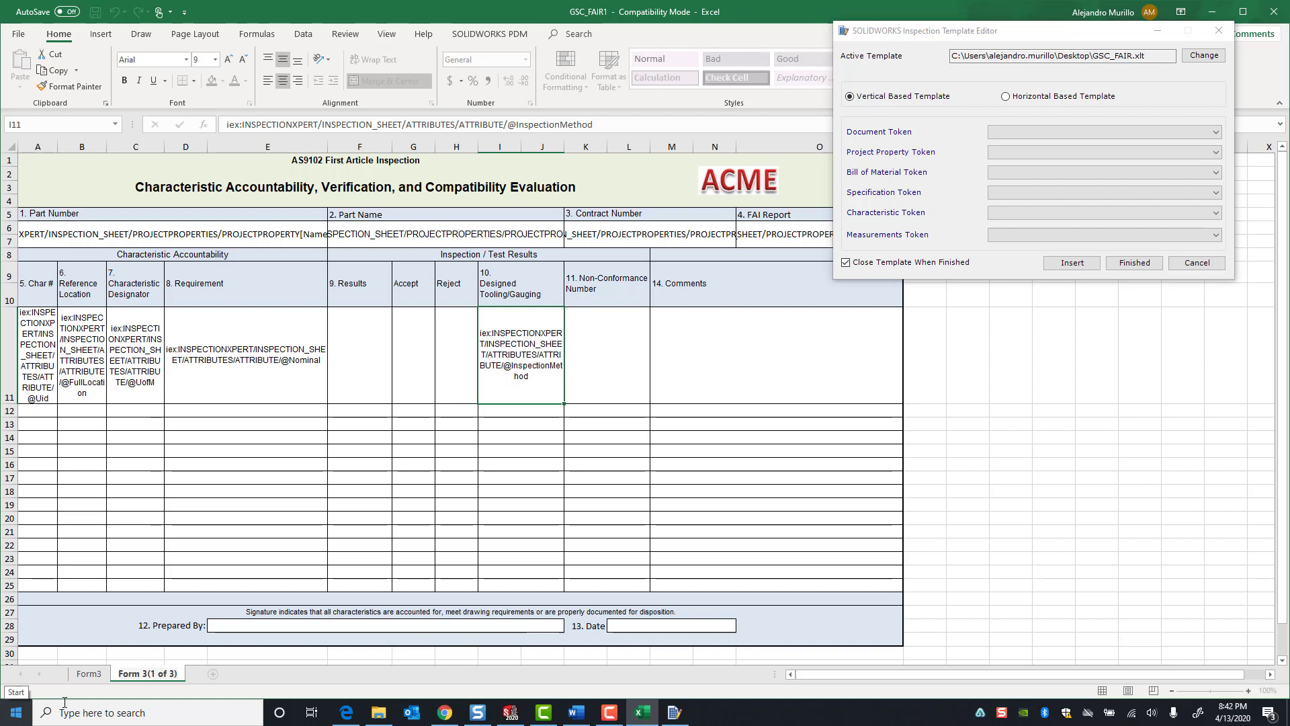
{"action": "left_click", "coordinate": [190, 410]}
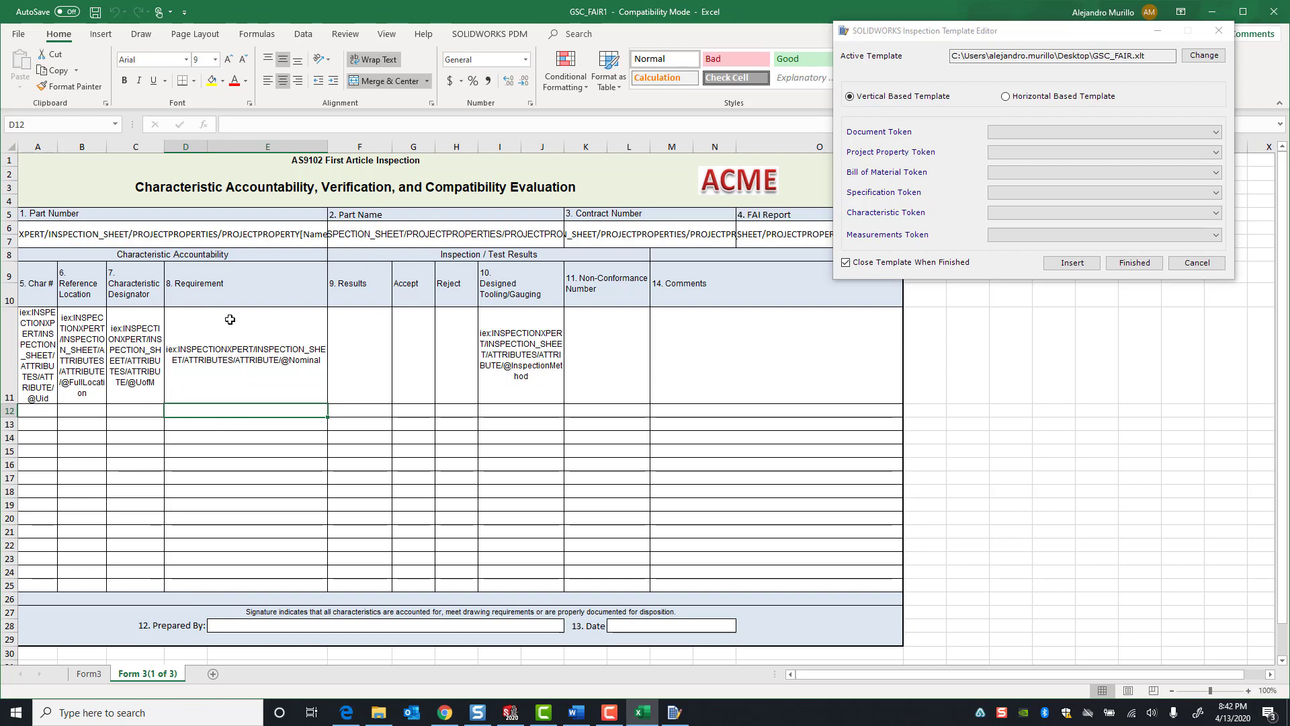
Examine the characteristic tokens in row 11 of Form 3(1 of 3) and the space between that row and the footer
{"action": "left_click", "coordinate": [37, 336]}
{"action": "scroll", "coordinate": [96, 485], "scroll_direction": "down", "scroll_amount": 1}
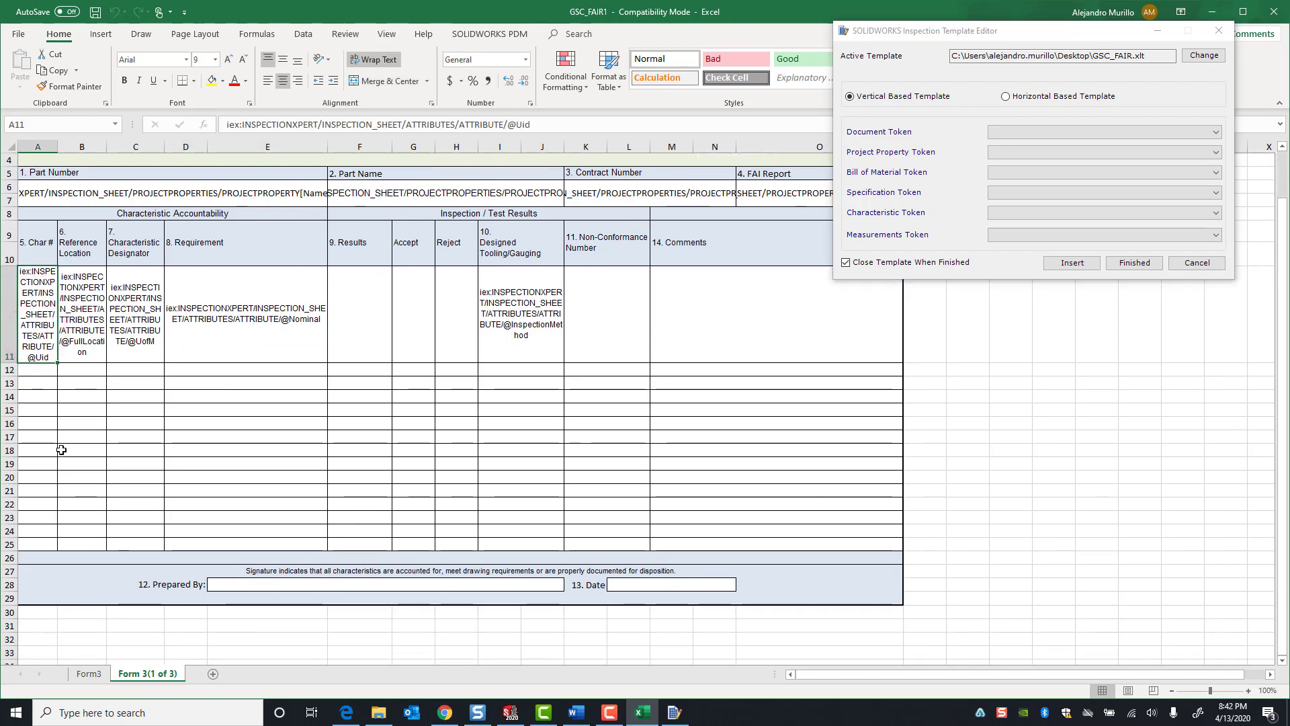
{"action": "scroll", "coordinate": [71, 442], "scroll_direction": "down", "scroll_amount": 1}
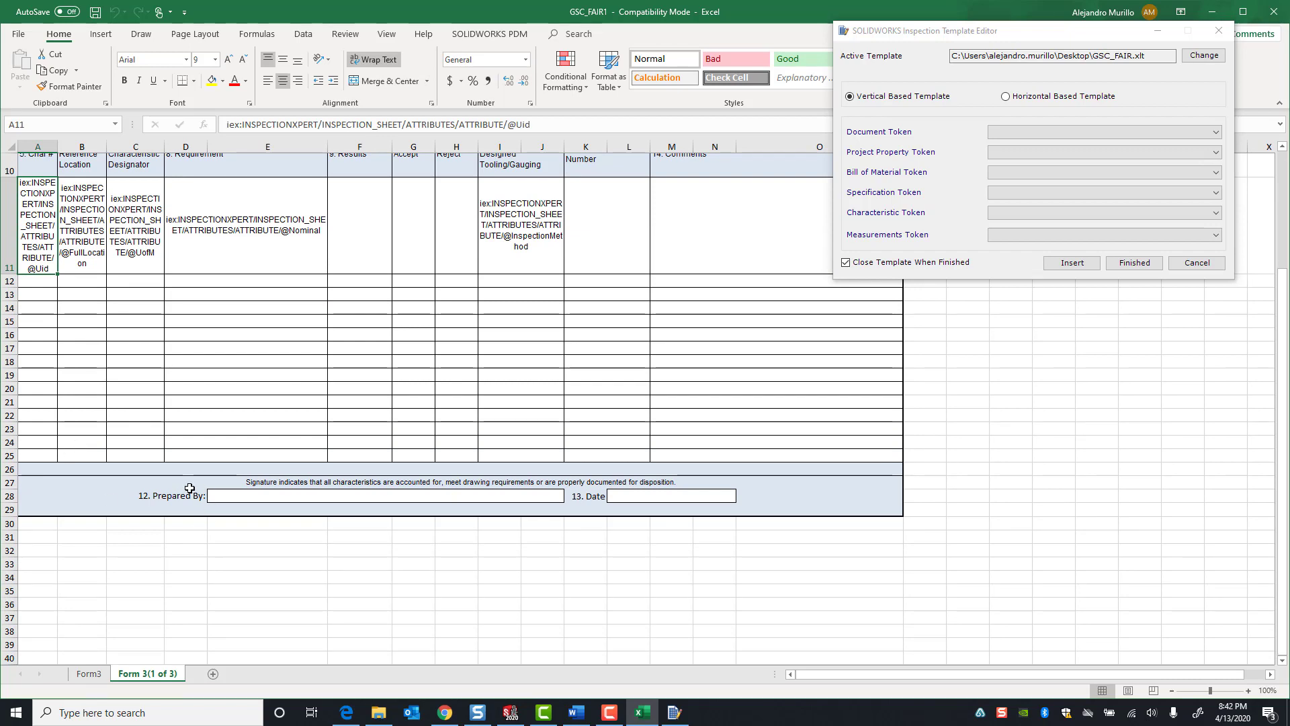
{"action": "scroll", "coordinate": [190, 488], "scroll_direction": "up", "scroll_amount": 3}
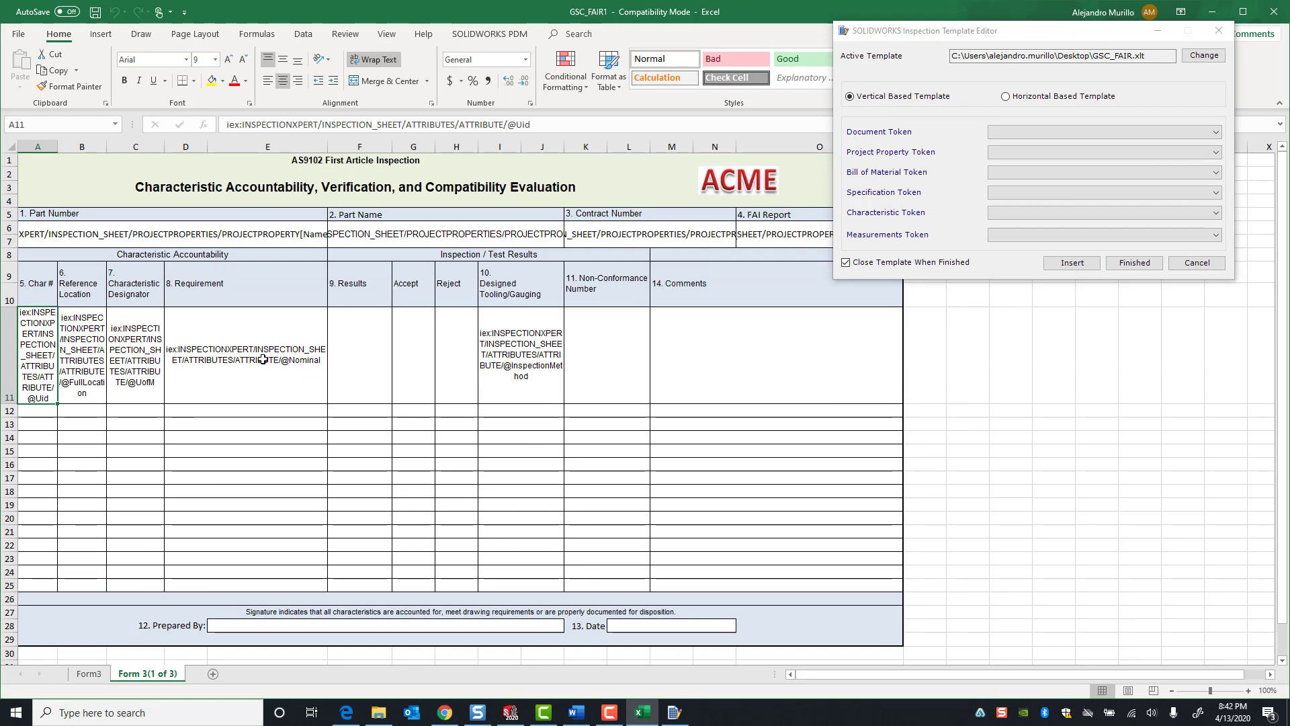
{"action": "left_click", "coordinate": [31, 338]}
{"action": "left_click", "coordinate": [89, 333]}
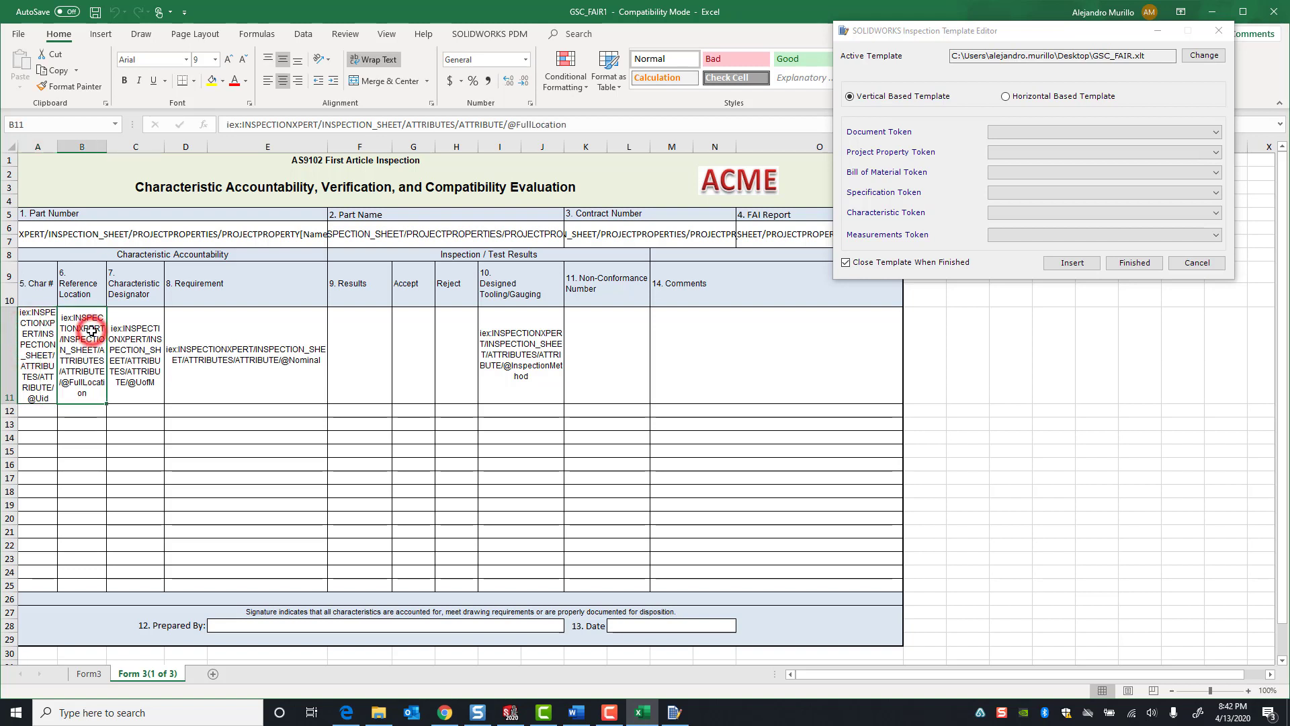
{"action": "left_click", "coordinate": [130, 327]}
{"action": "left_click", "coordinate": [252, 347]}
{"action": "left_click", "coordinate": [513, 358]}
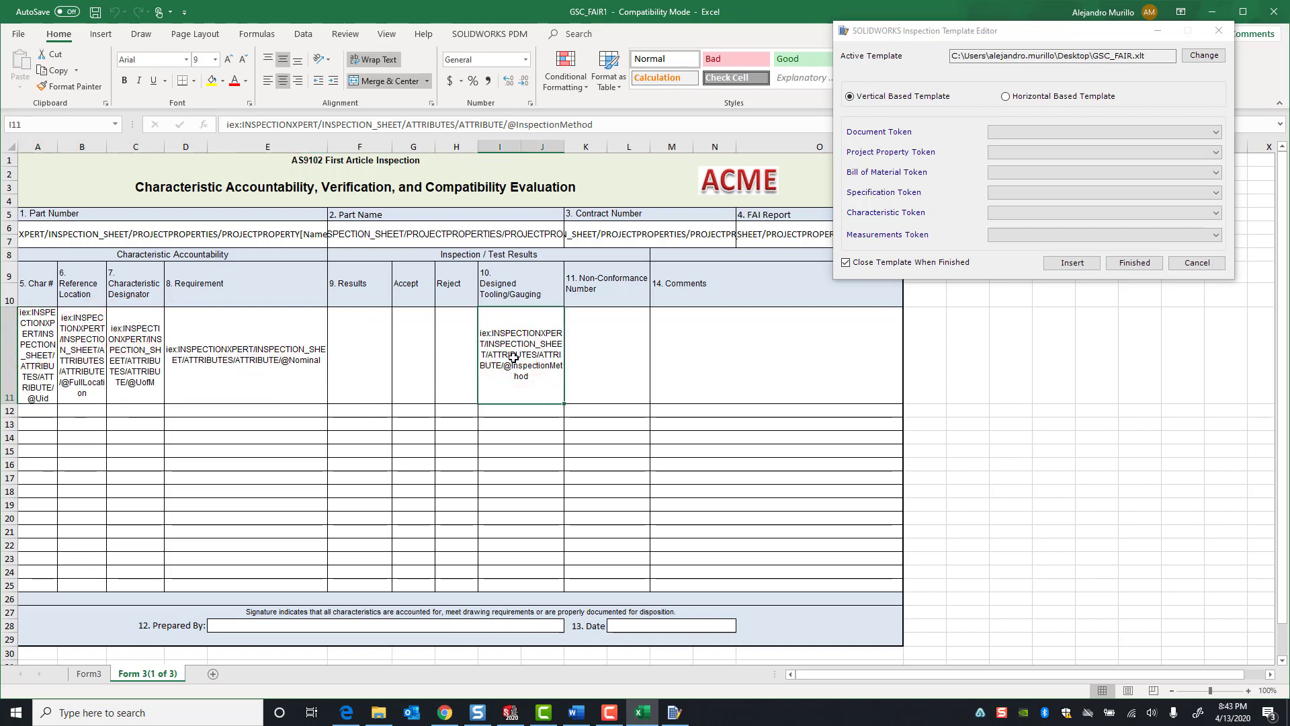
{"action": "left_click", "coordinate": [38, 334]}
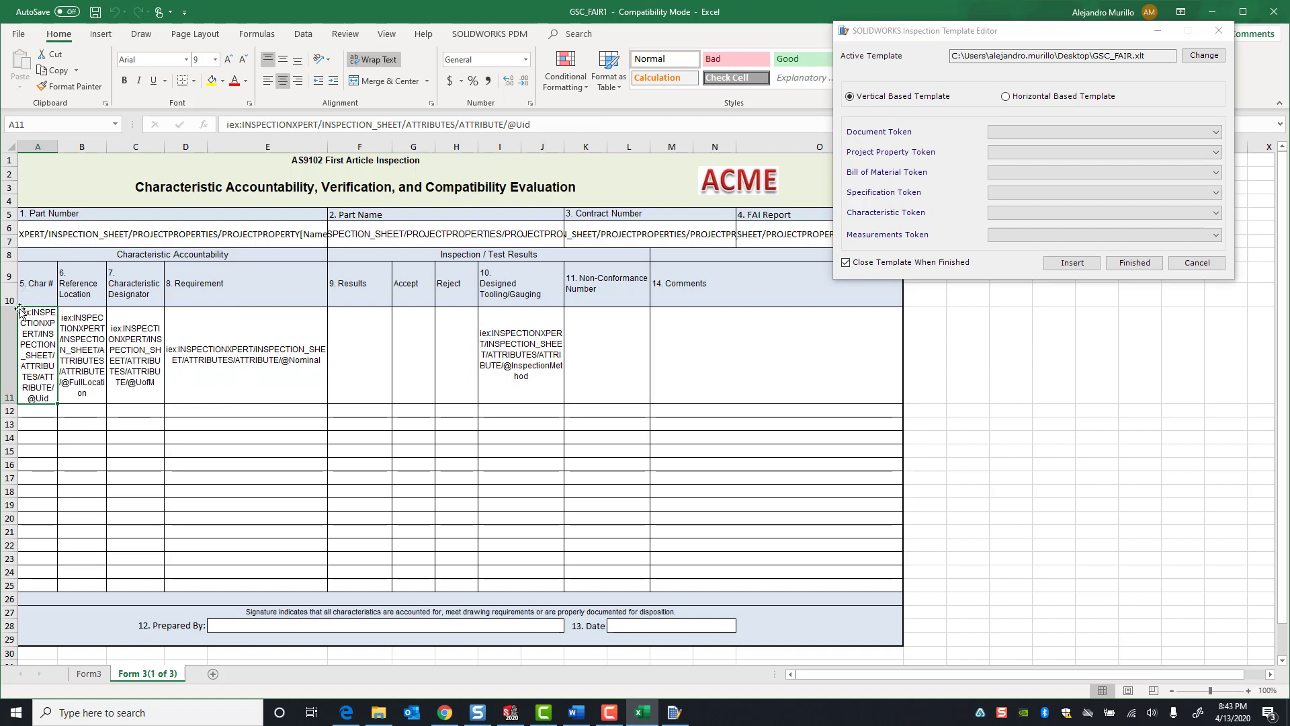
{"action": "left_click", "coordinate": [40, 333]}
{"action": "left_click", "coordinate": [506, 125]}
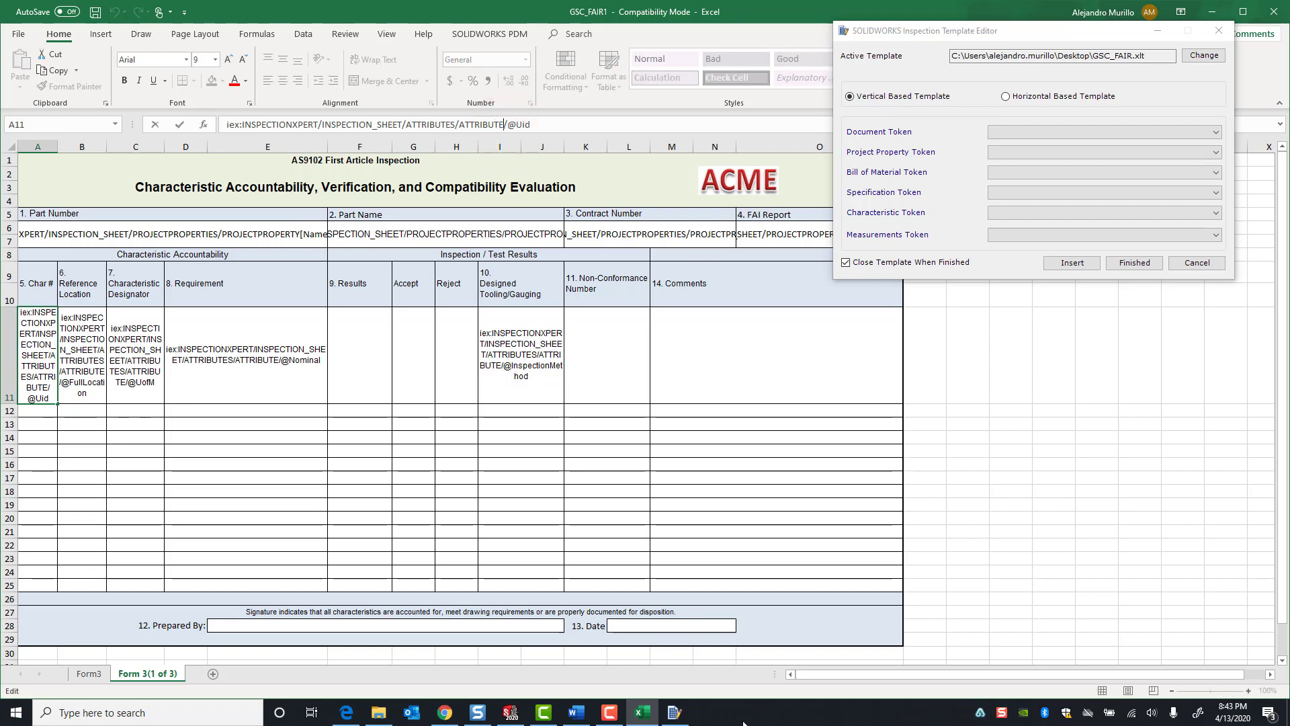
{"action": "type", "text": "{"}
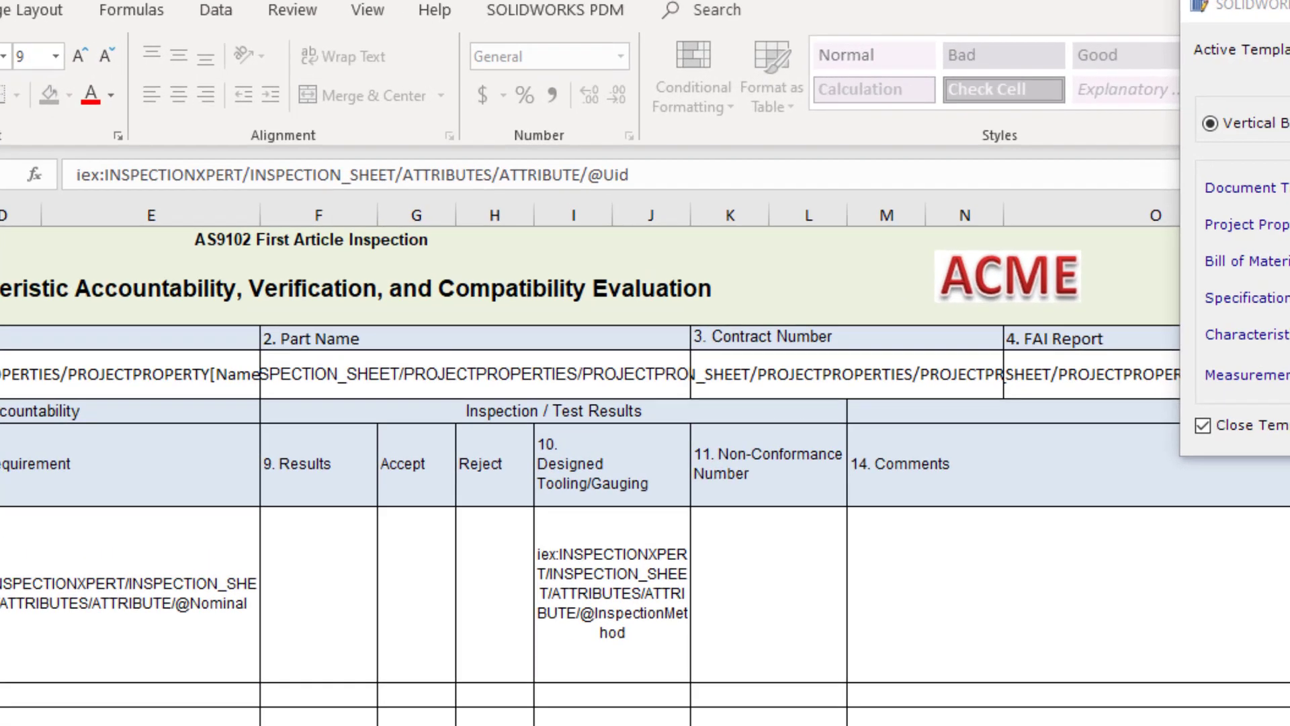
{"action": "type", "text": "@"}
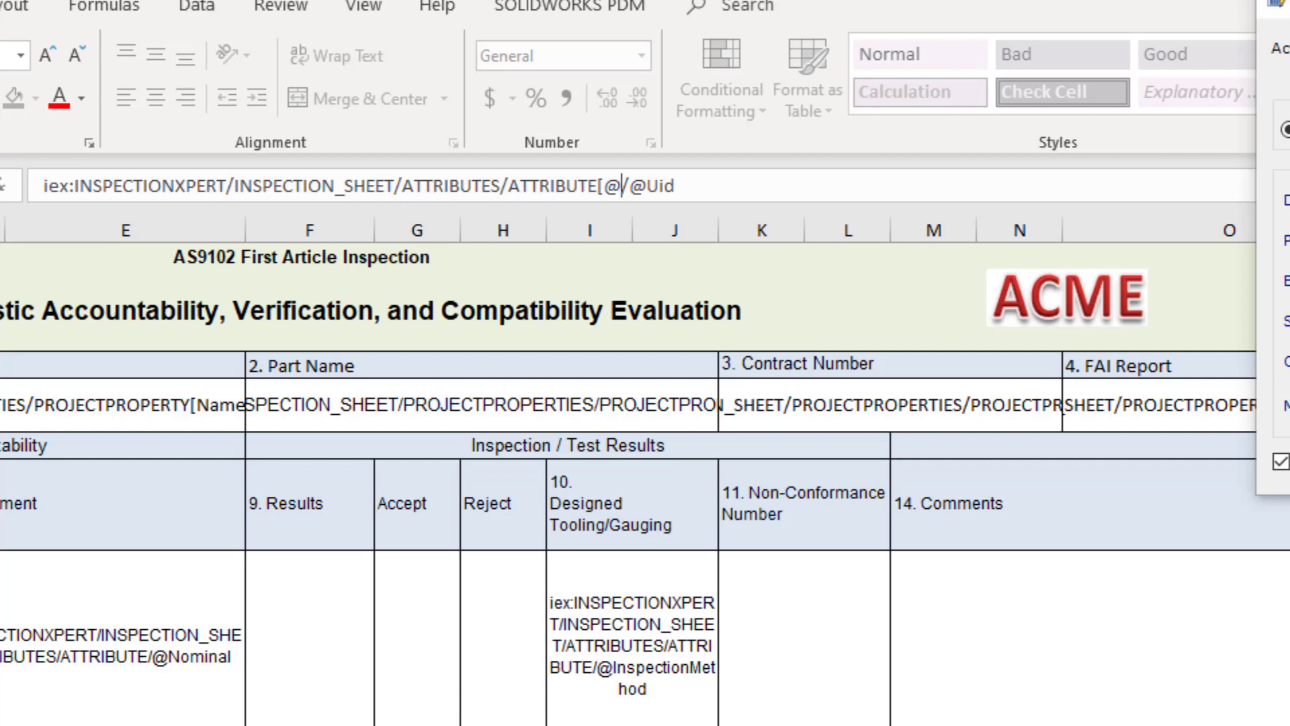
{"action": "type", "text": "Uid"}
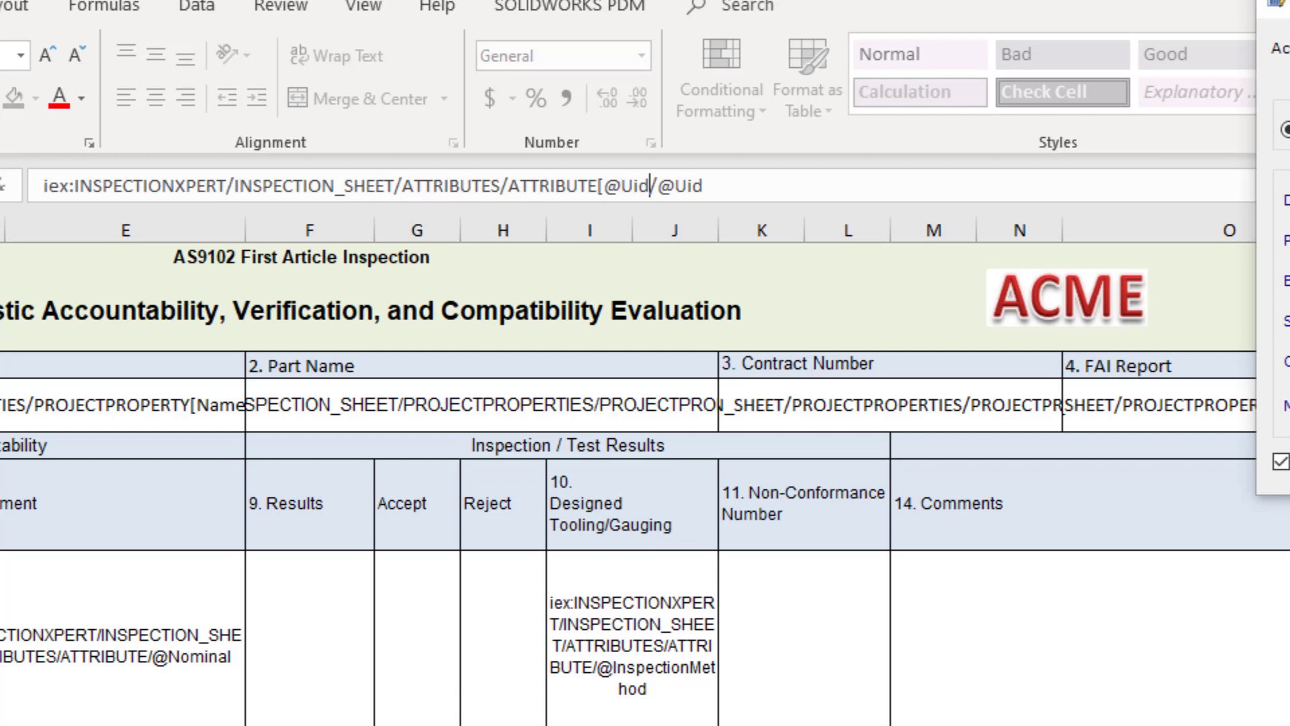
{"action": "type", "text": "<'"}
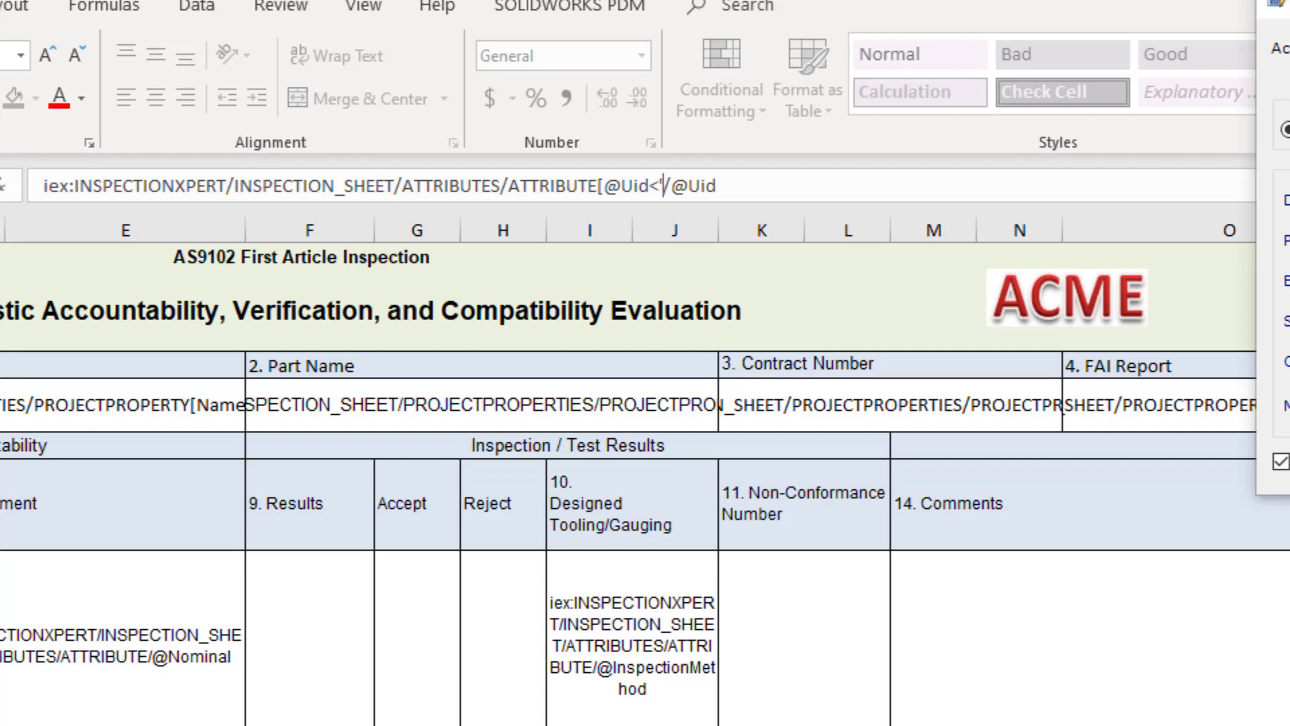
{"action": "type", "text": "11"}
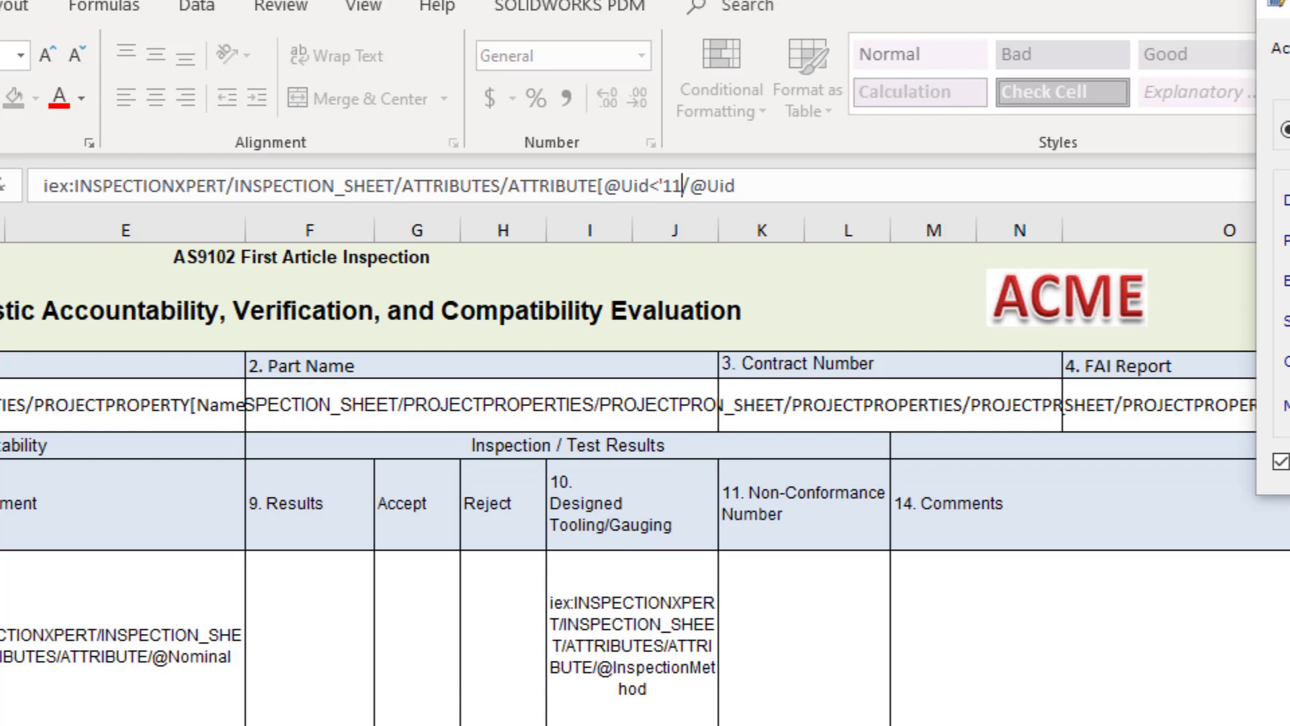
{"action": "type", "text": "']"}
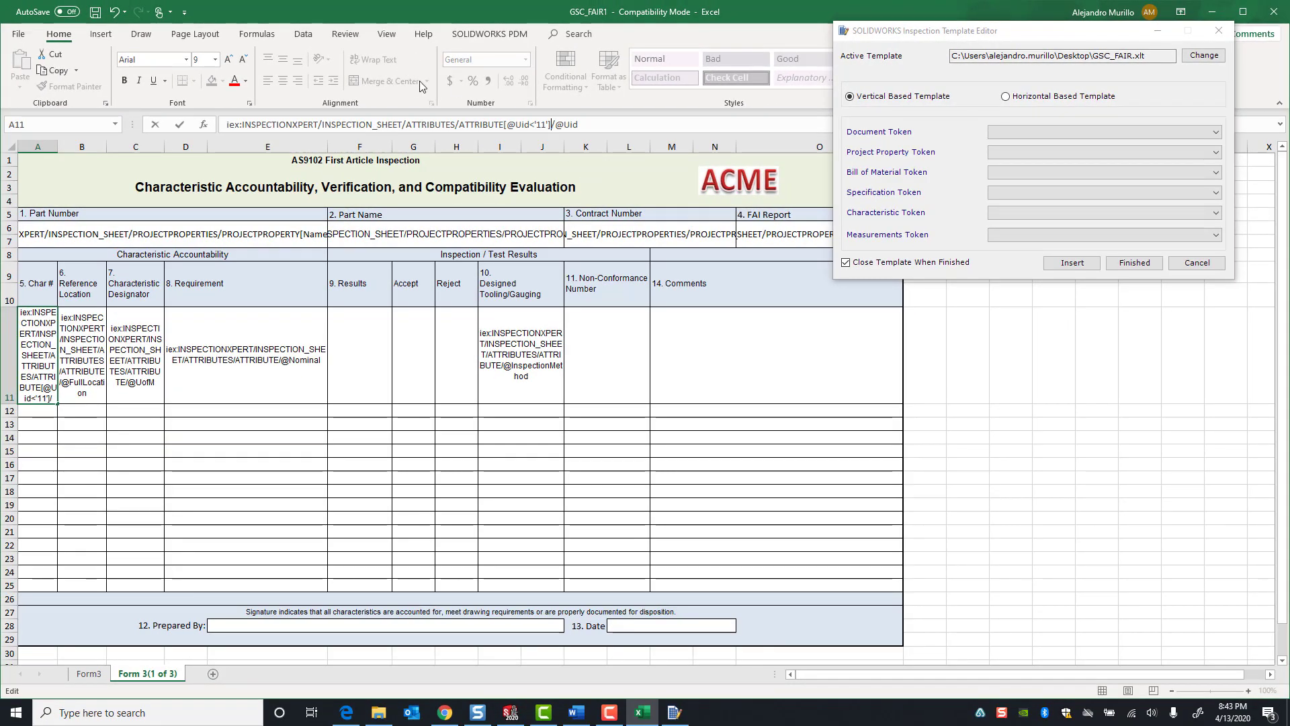
{"action": "left_click", "coordinate": [84, 336]}
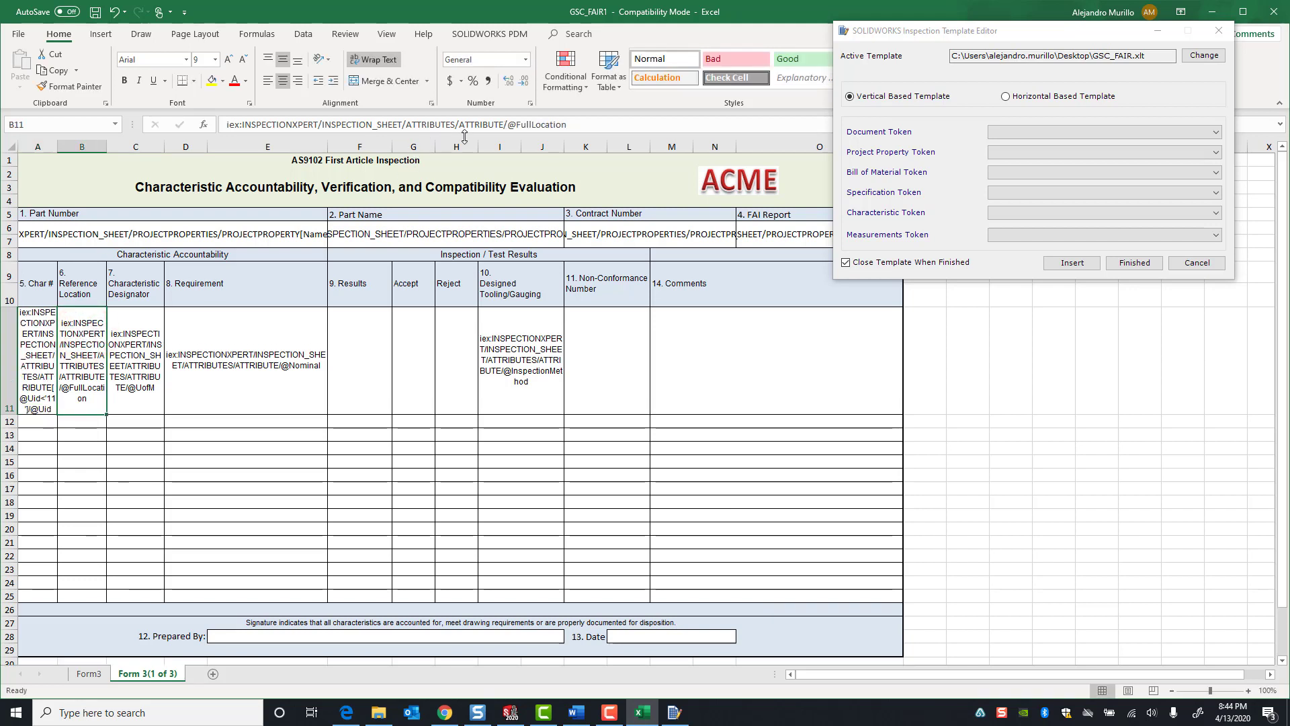
{"action": "left_click", "coordinate": [506, 126]}
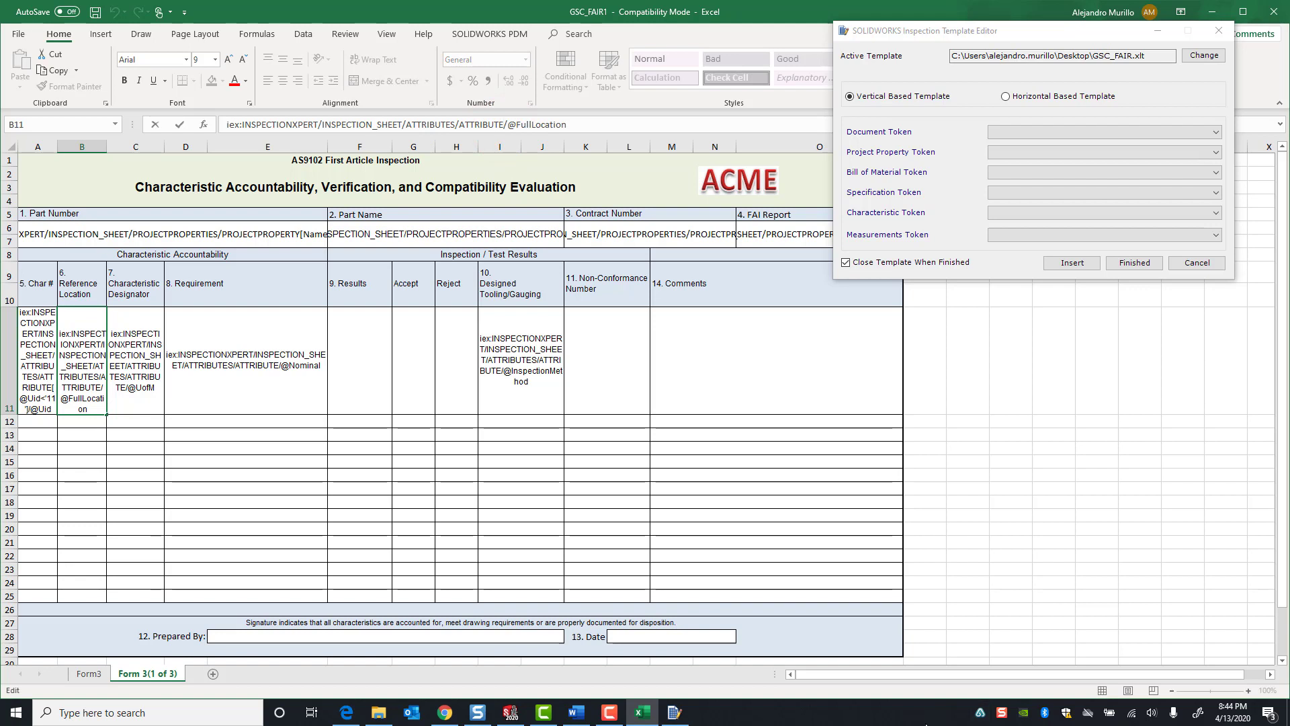
{"action": "type", "text": "["}
{"action": "type", "text": "@"}
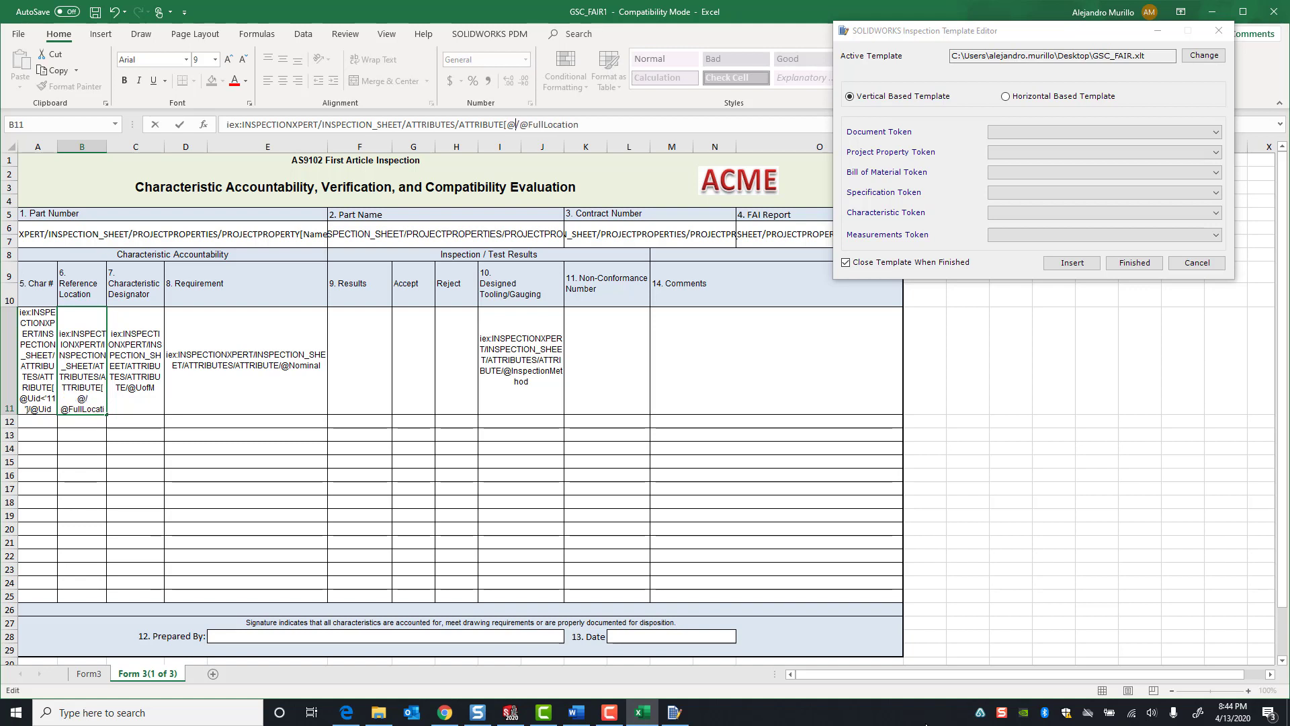
{"action": "type", "text": "Uid<'11'"}
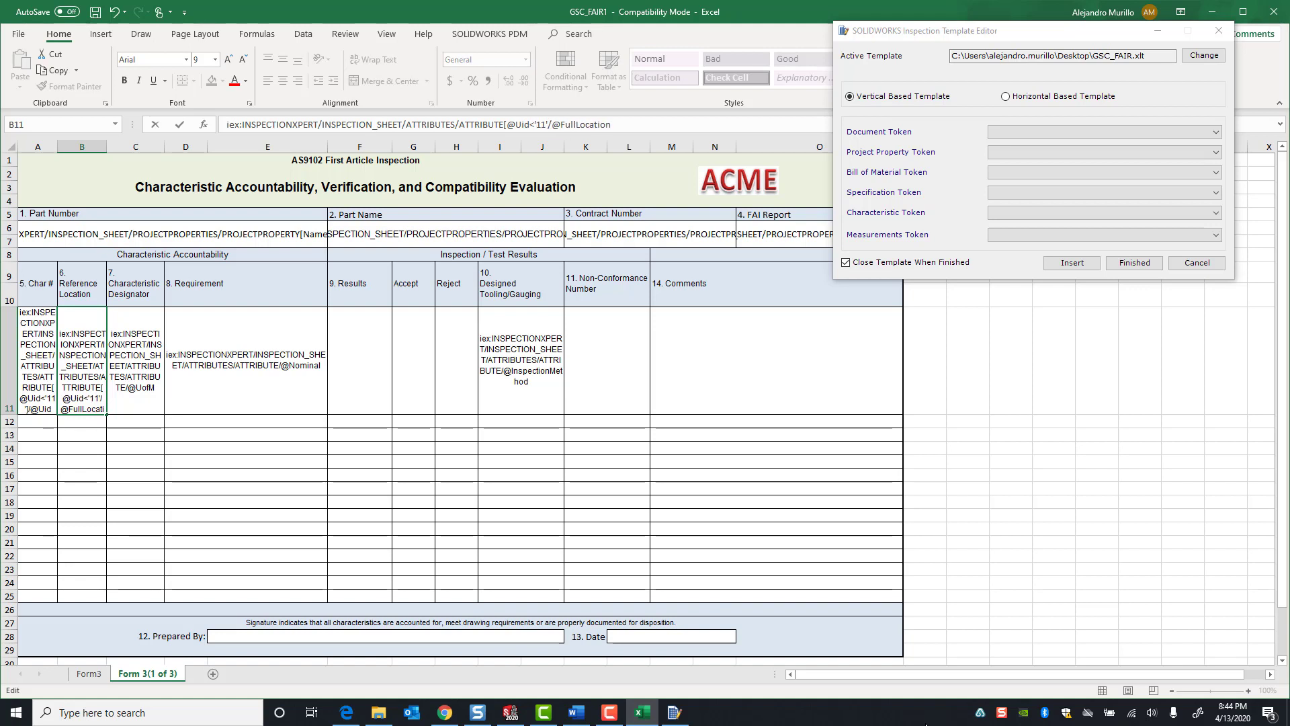
{"action": "type", "text": "]"}
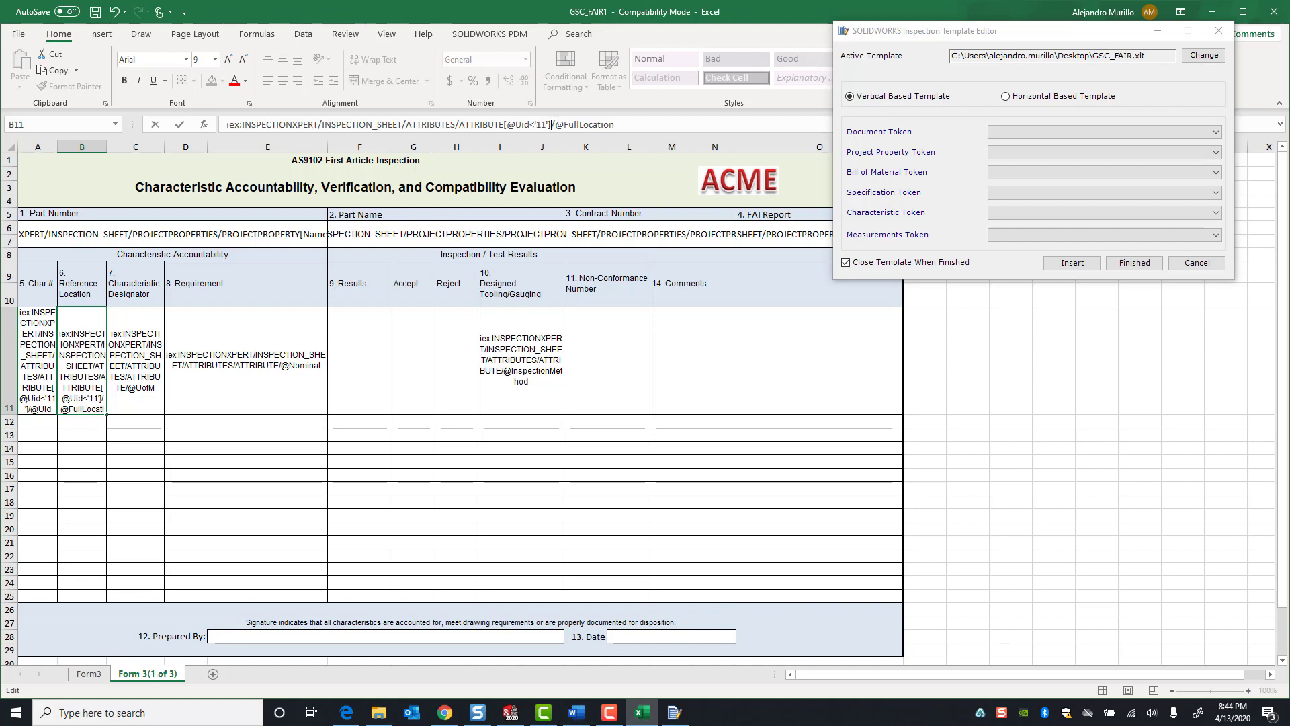
{"action": "left_click_drag", "start_coordinate": [550, 125], "coordinate": [506, 128]}
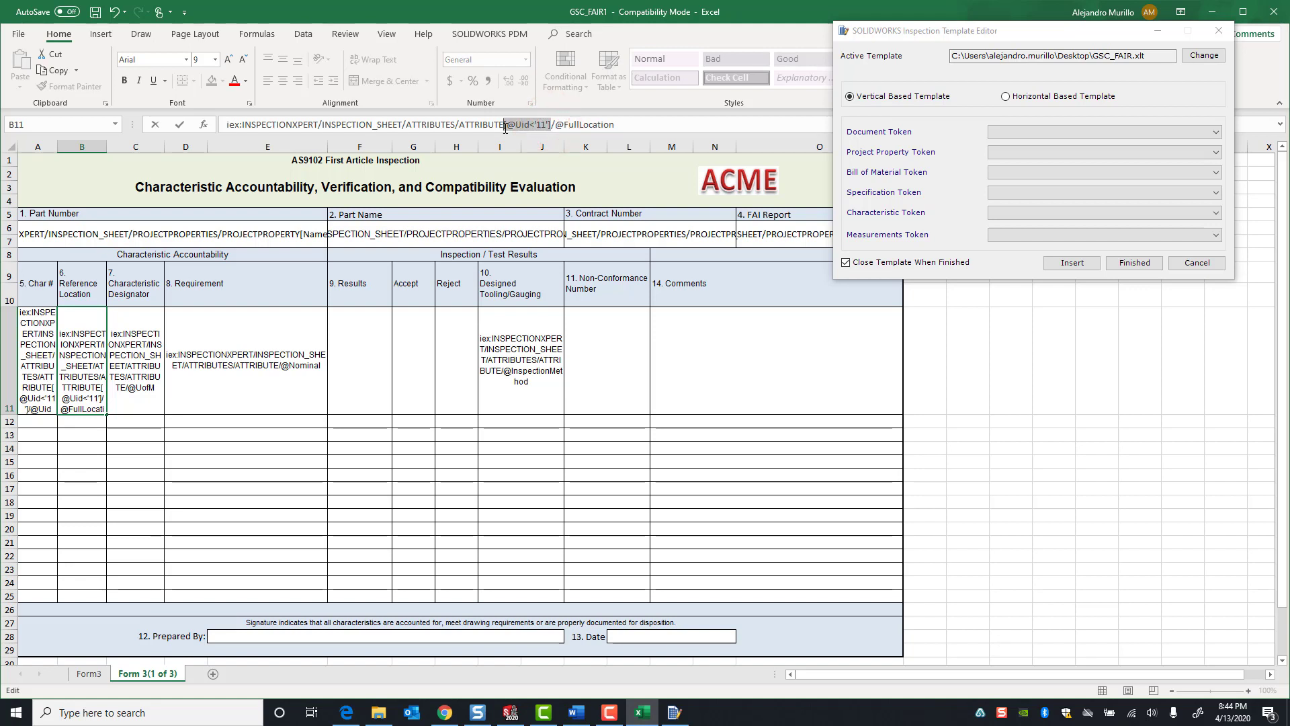
{"action": "right_click", "coordinate": [507, 127]}
{"action": "left_click", "coordinate": [538, 145]}
{"action": "left_click", "coordinate": [129, 329]}
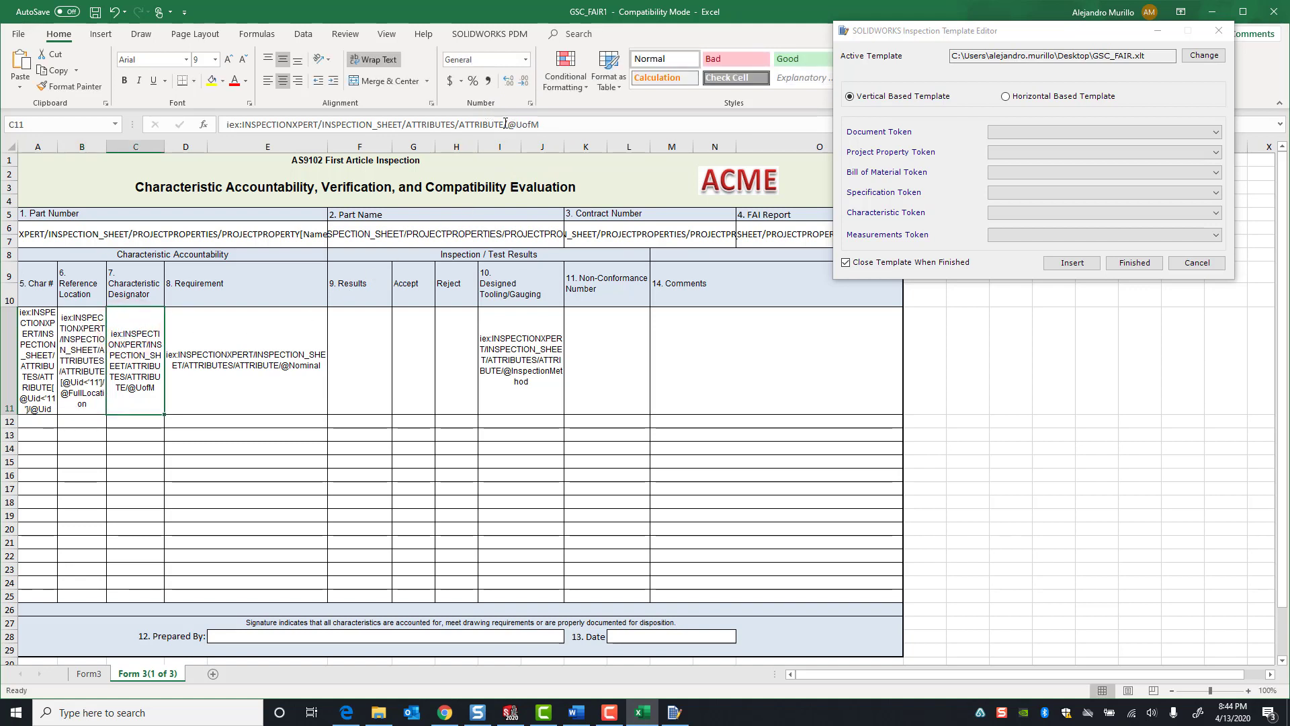
{"action": "left_click", "coordinate": [504, 125]}
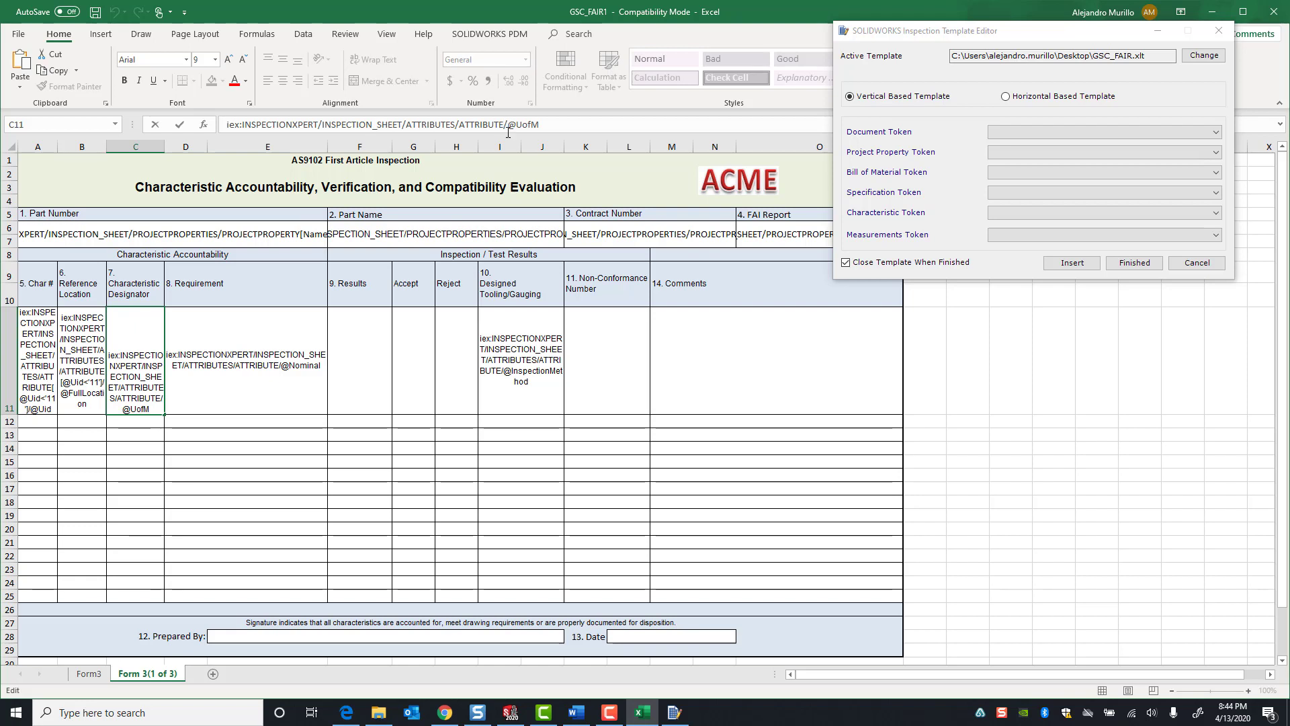
{"action": "key", "text": "ctrl+v"}
{"action": "left_click", "coordinate": [286, 342]}
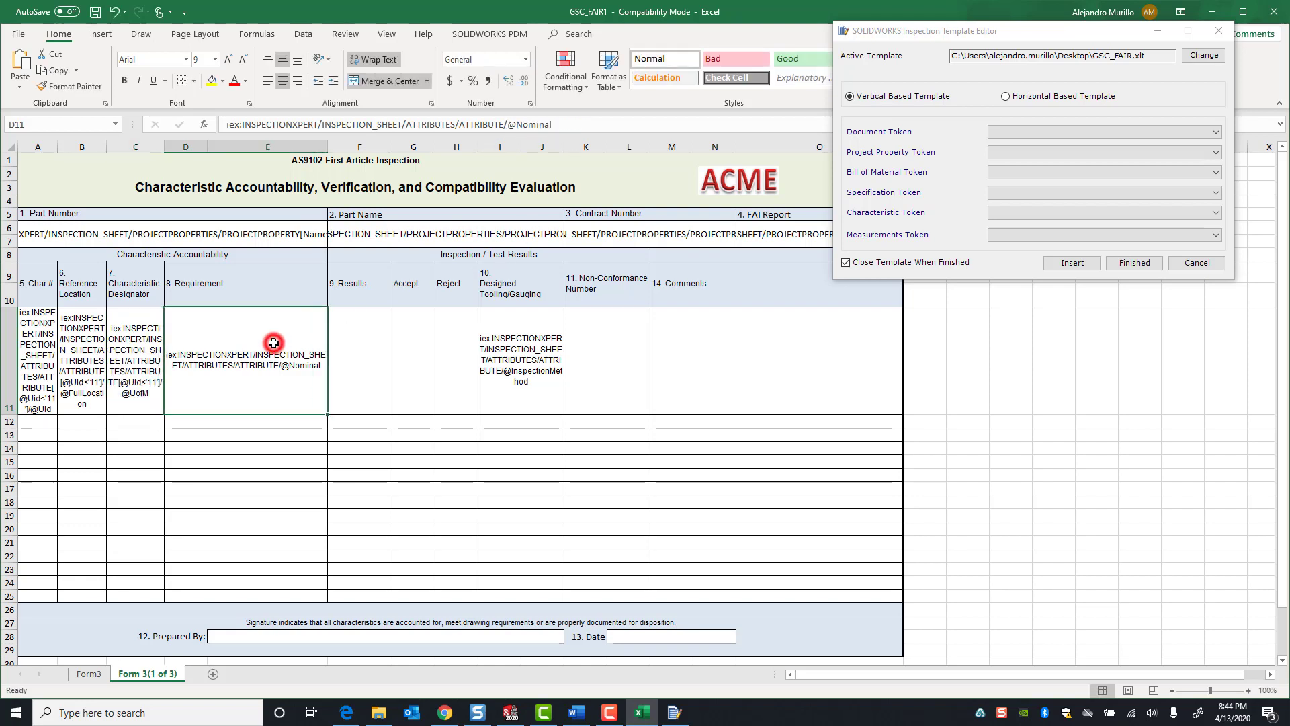
{"action": "left_click", "coordinate": [502, 125]}
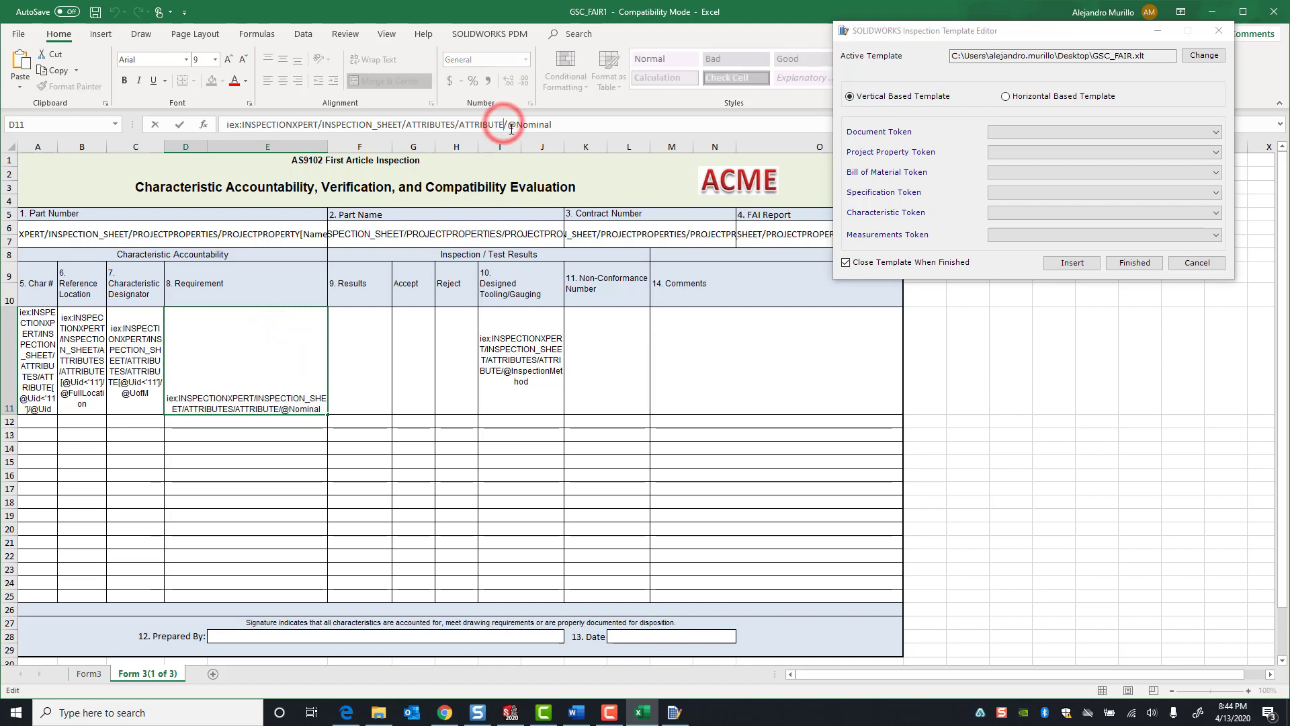
{"action": "key", "text": "ctrl+v"}
{"action": "left_click", "coordinate": [524, 329]}
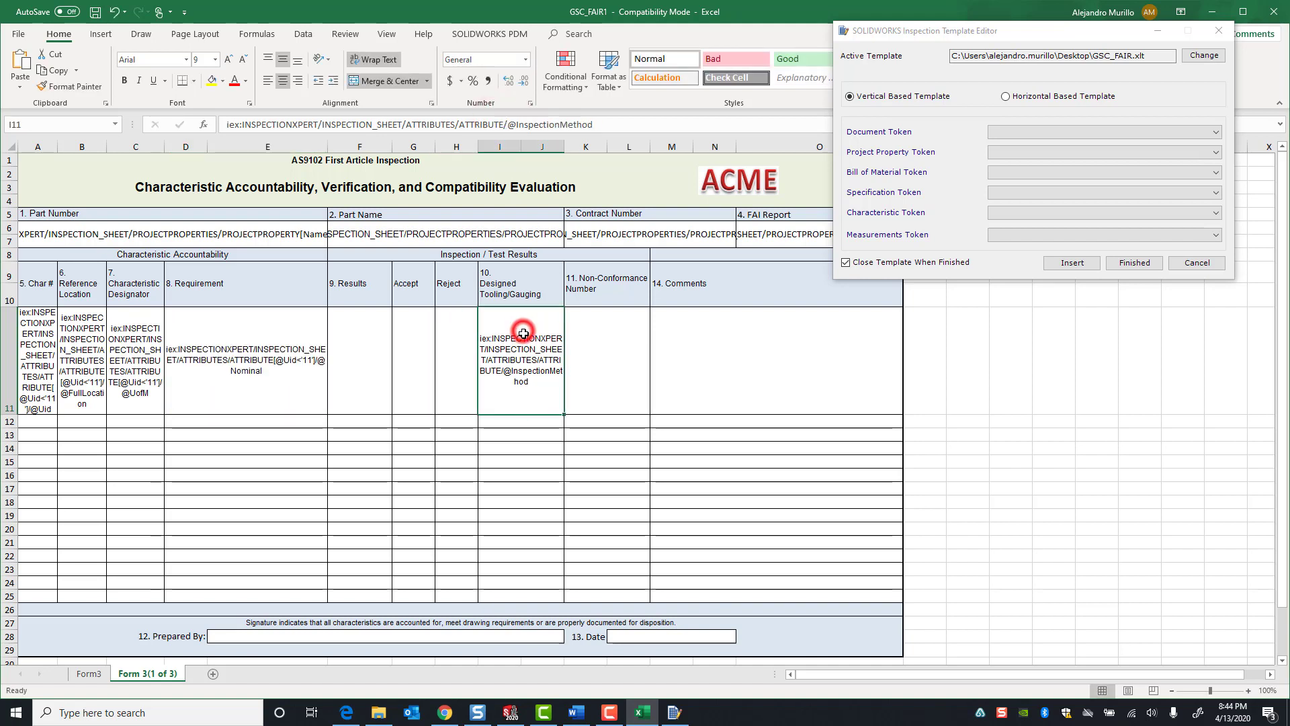
{"action": "left_click", "coordinate": [505, 125]}
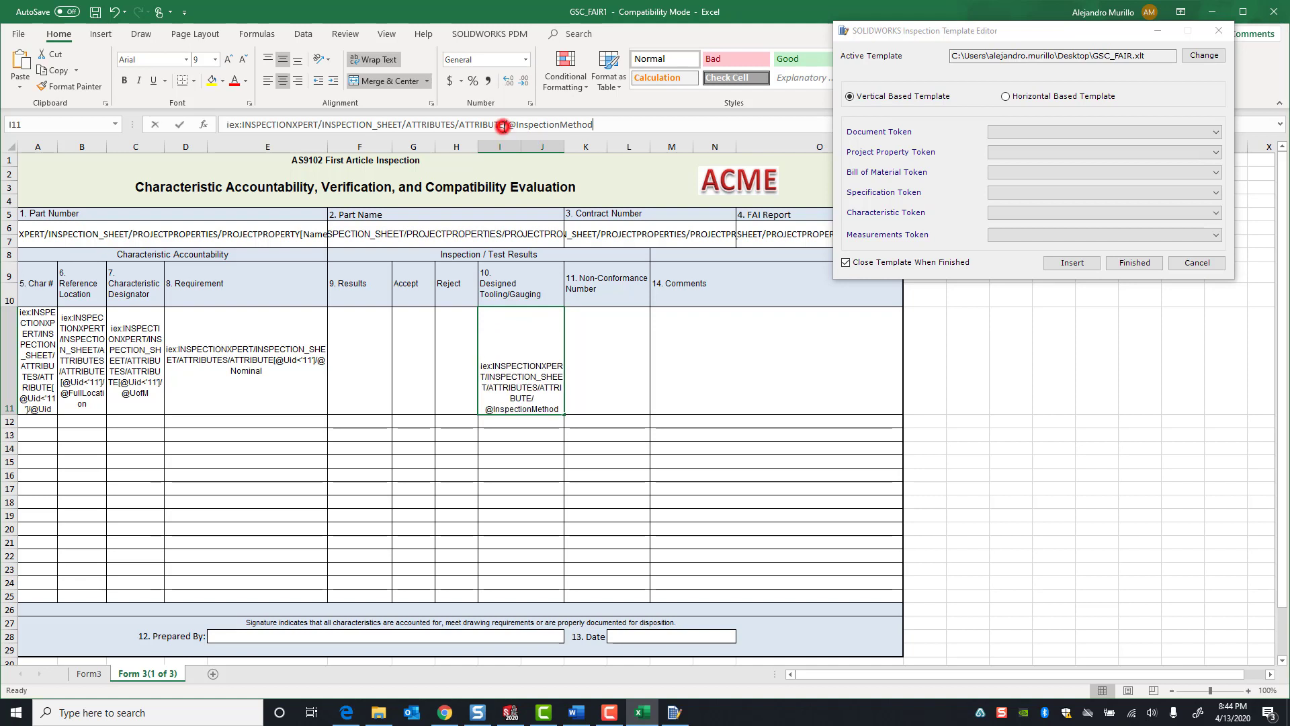
{"action": "key", "text": "ctrl+v"}
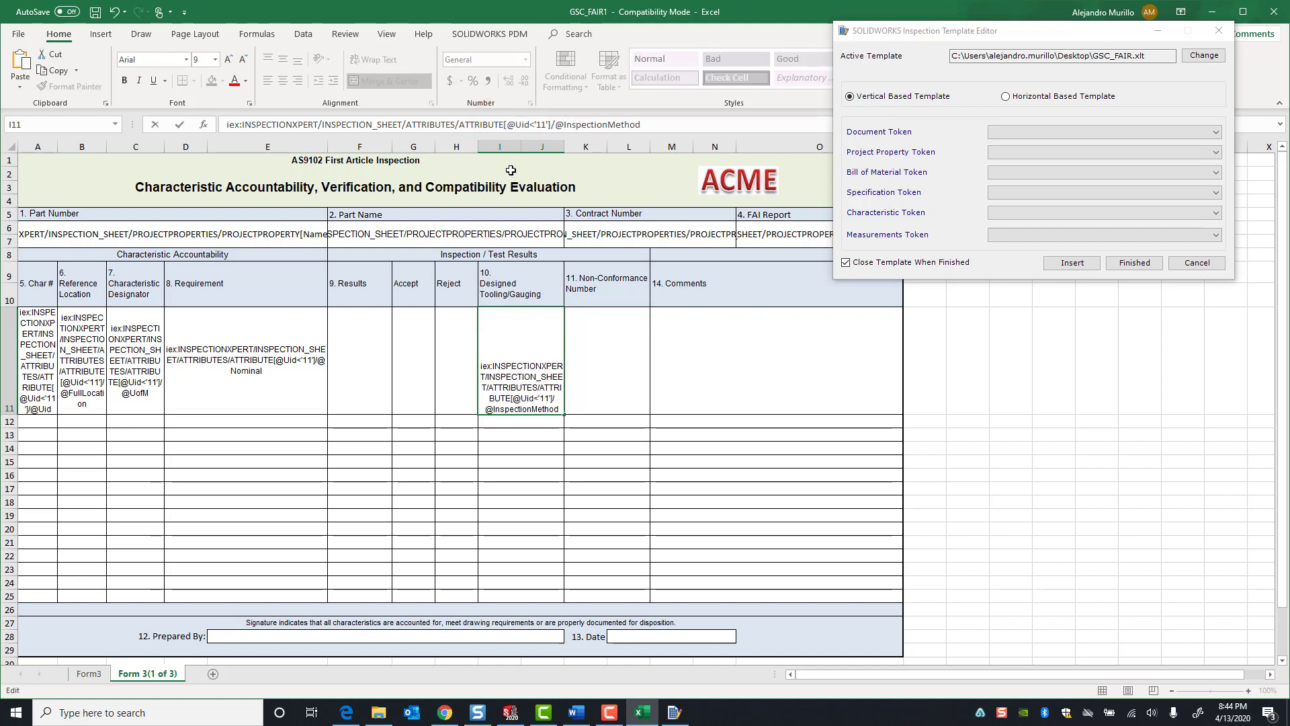
Review the project property tokens in the Part Number, Part Name, Contract Number and FAI Report header cells
{"action": "left_click", "coordinate": [132, 232]}
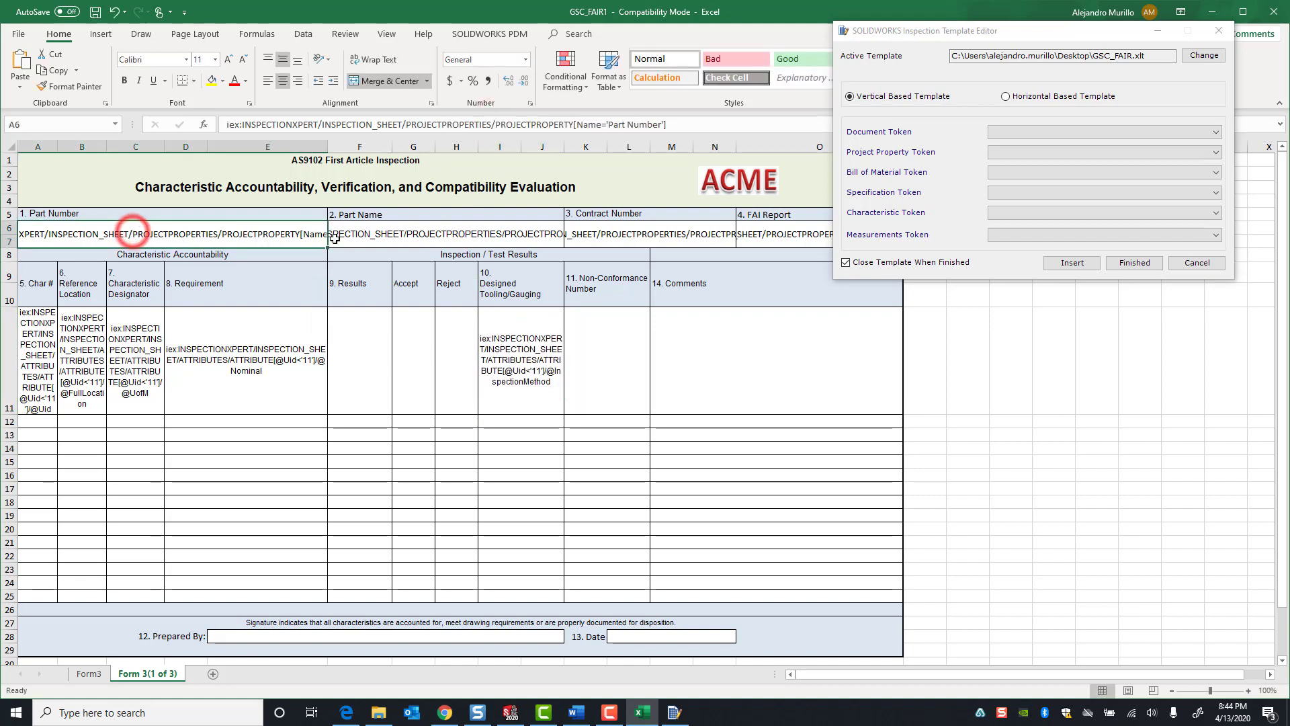
{"action": "left_click", "coordinate": [426, 231]}
{"action": "left_click", "coordinate": [613, 243]}
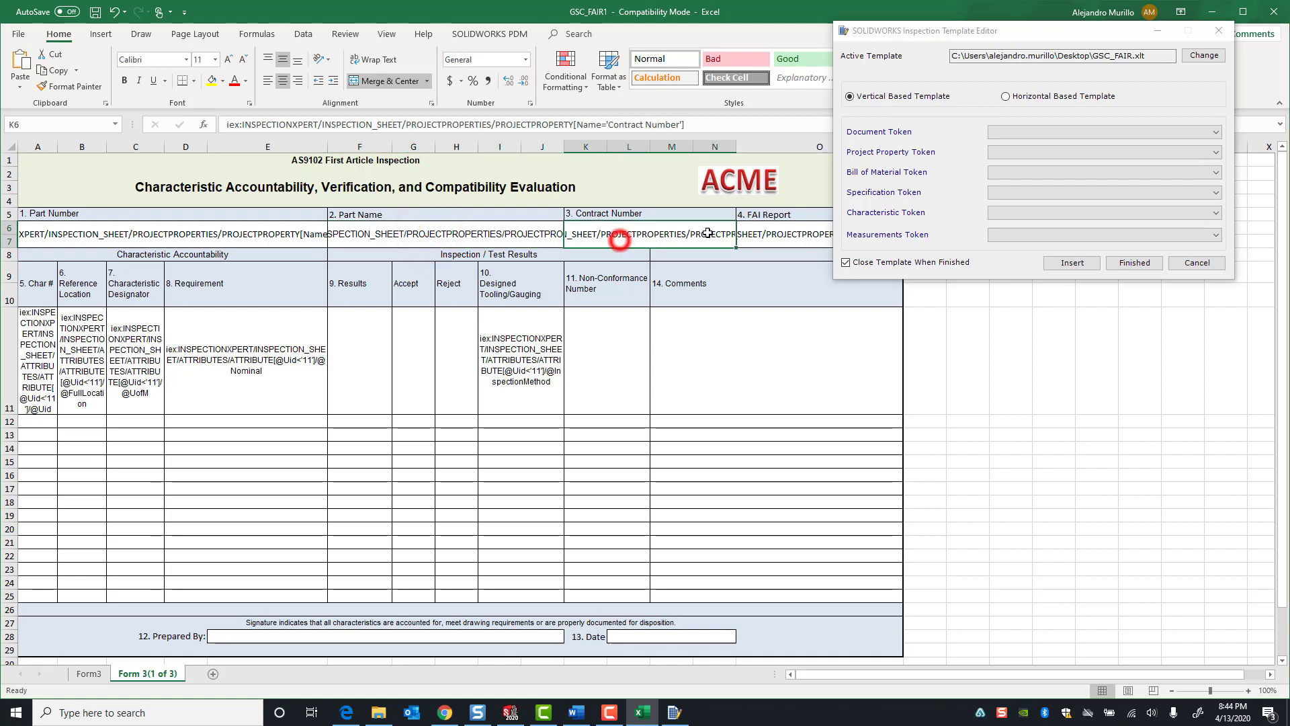
{"action": "left_click", "coordinate": [755, 239]}
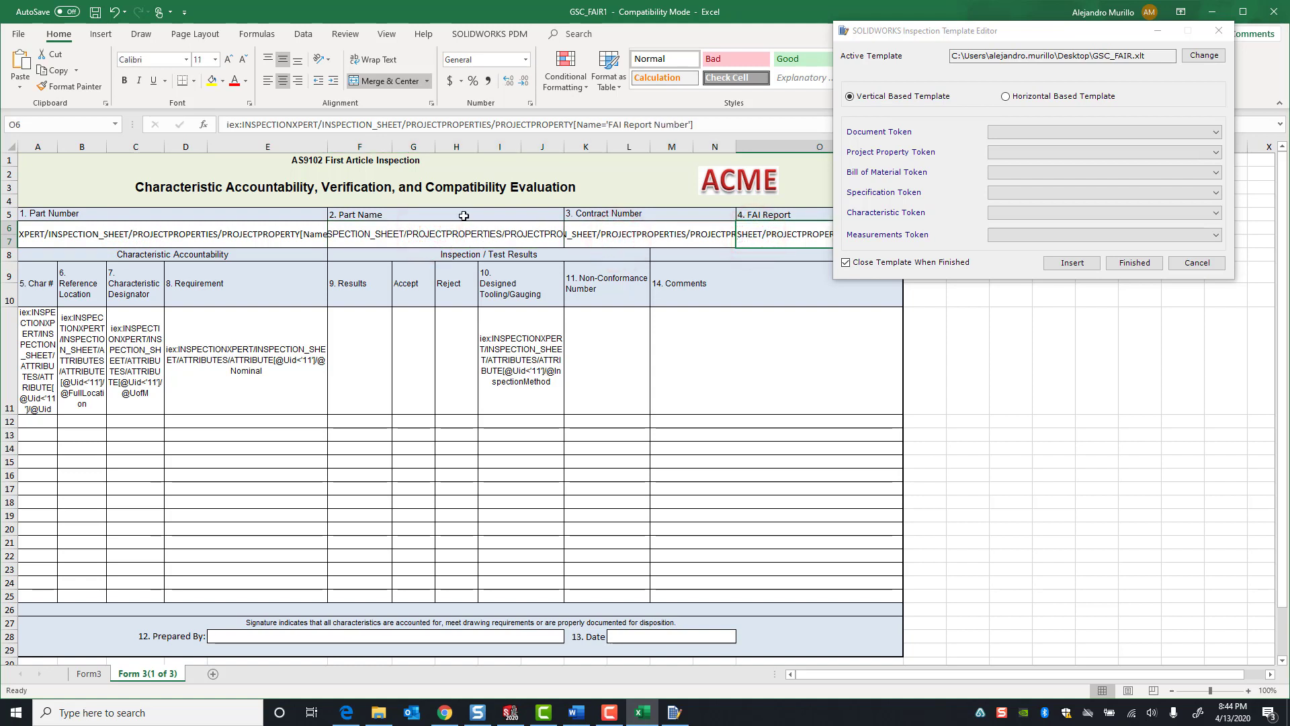
{"action": "left_click", "coordinate": [223, 233]}
{"action": "left_click", "coordinate": [358, 235]}
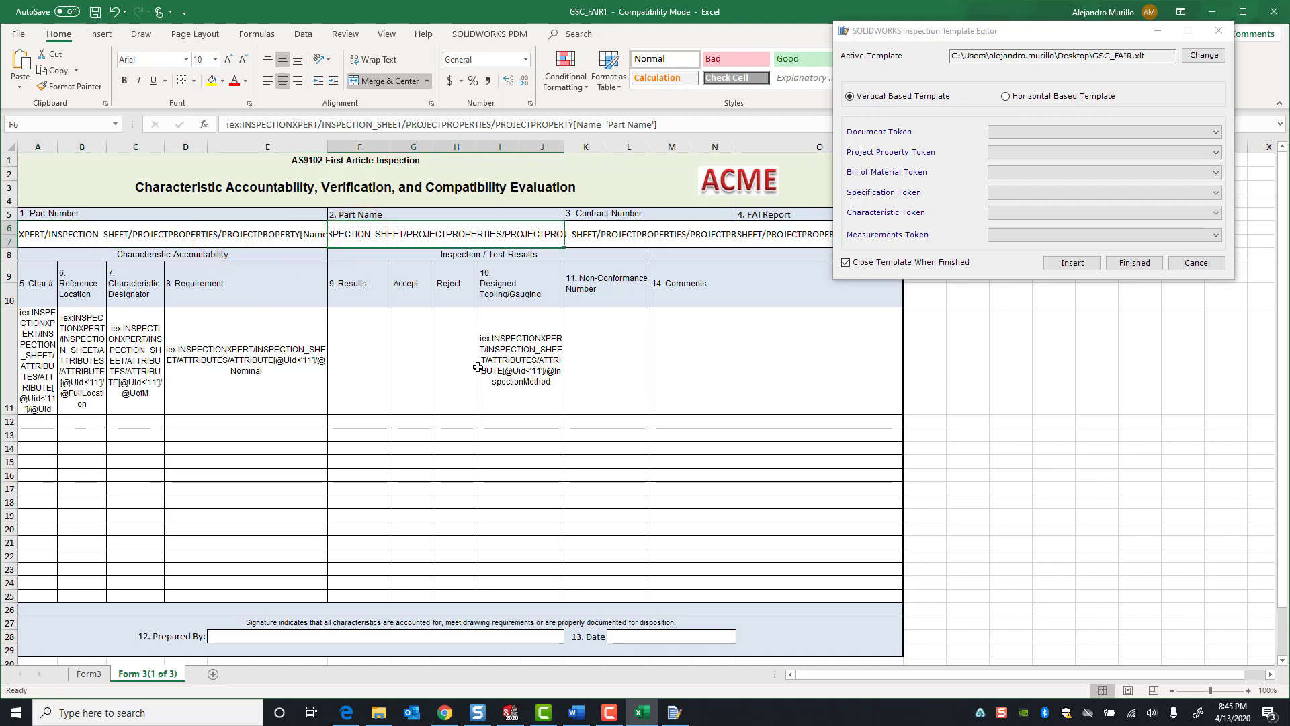
Finish the template and save it to the Desktop, replacing the existing GSC_FAIR.xlt
{"action": "left_click", "coordinate": [1131, 263]}
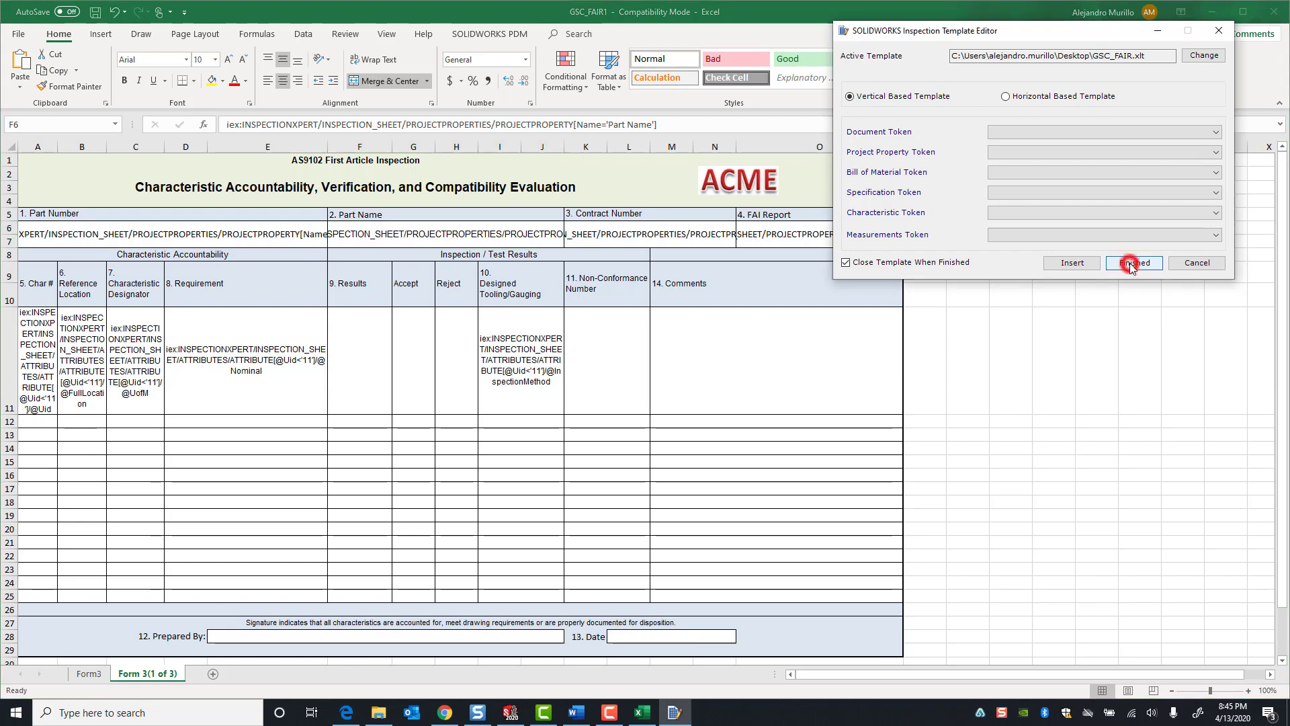
{"action": "left_click", "coordinate": [682, 155]}
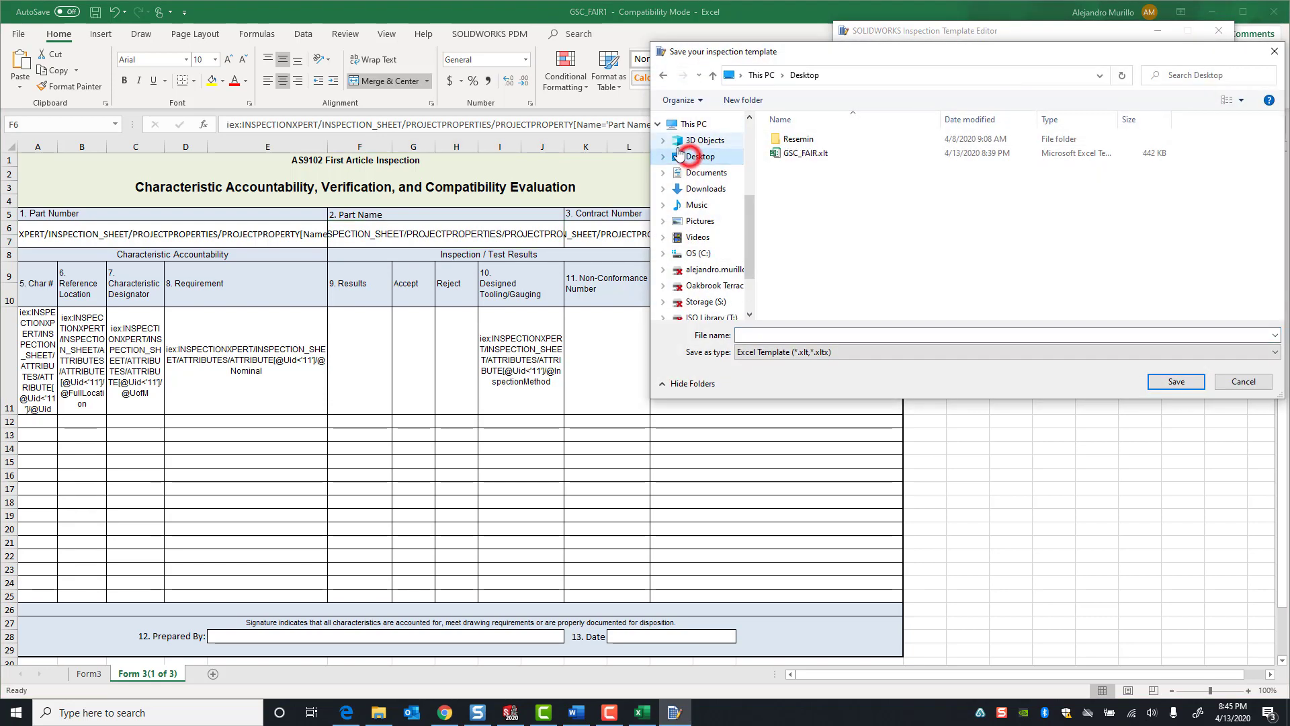
{"action": "left_click", "coordinate": [805, 153]}
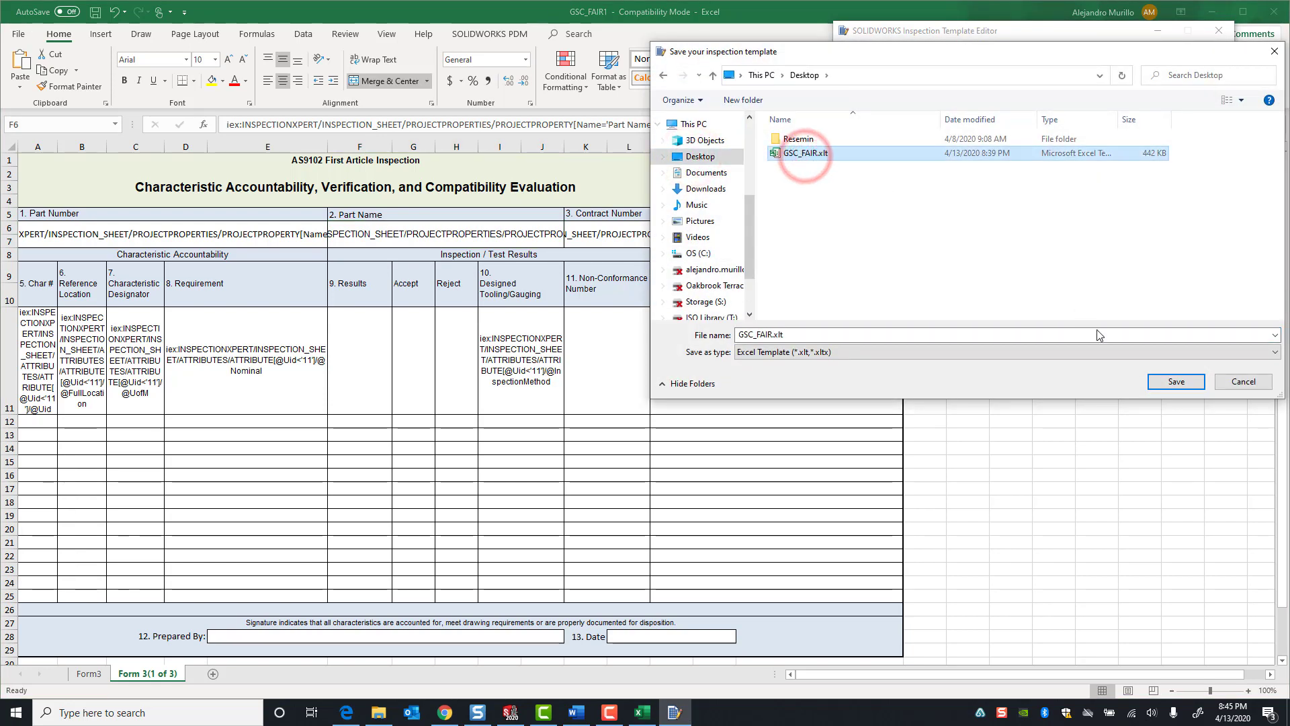
{"action": "left_click", "coordinate": [1176, 381]}
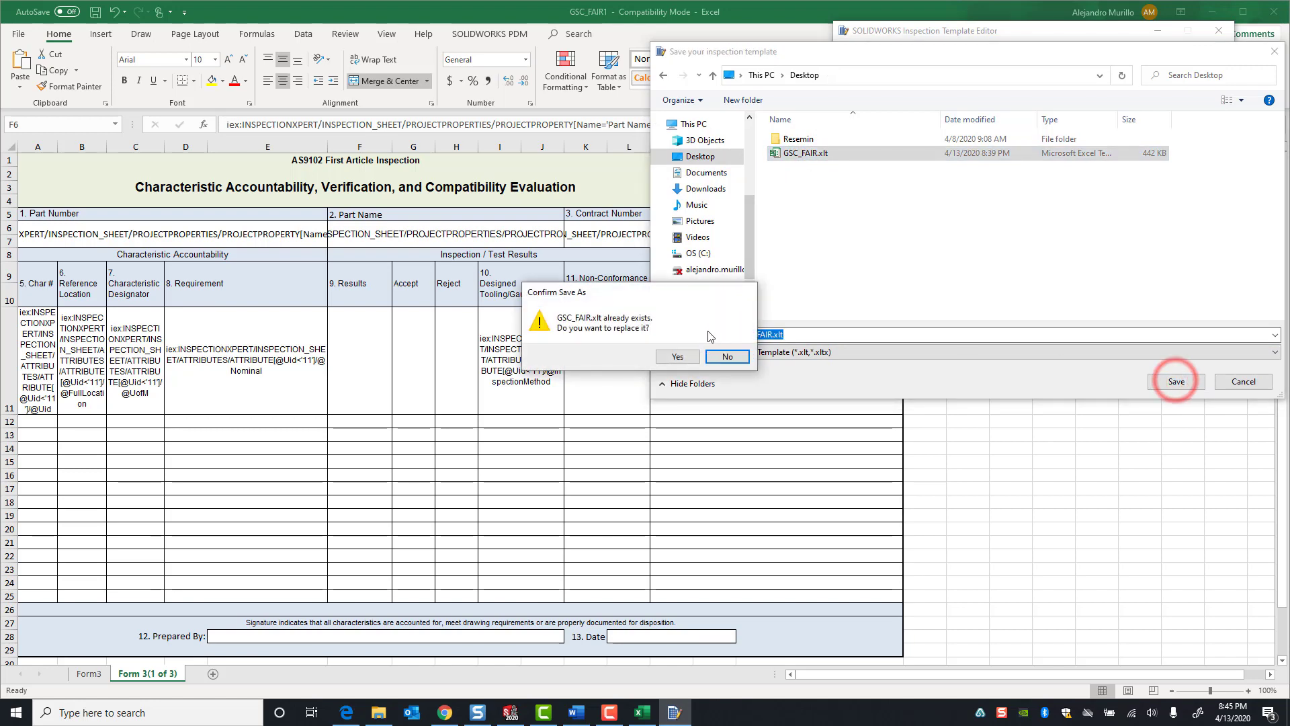
{"action": "left_click", "coordinate": [678, 357]}
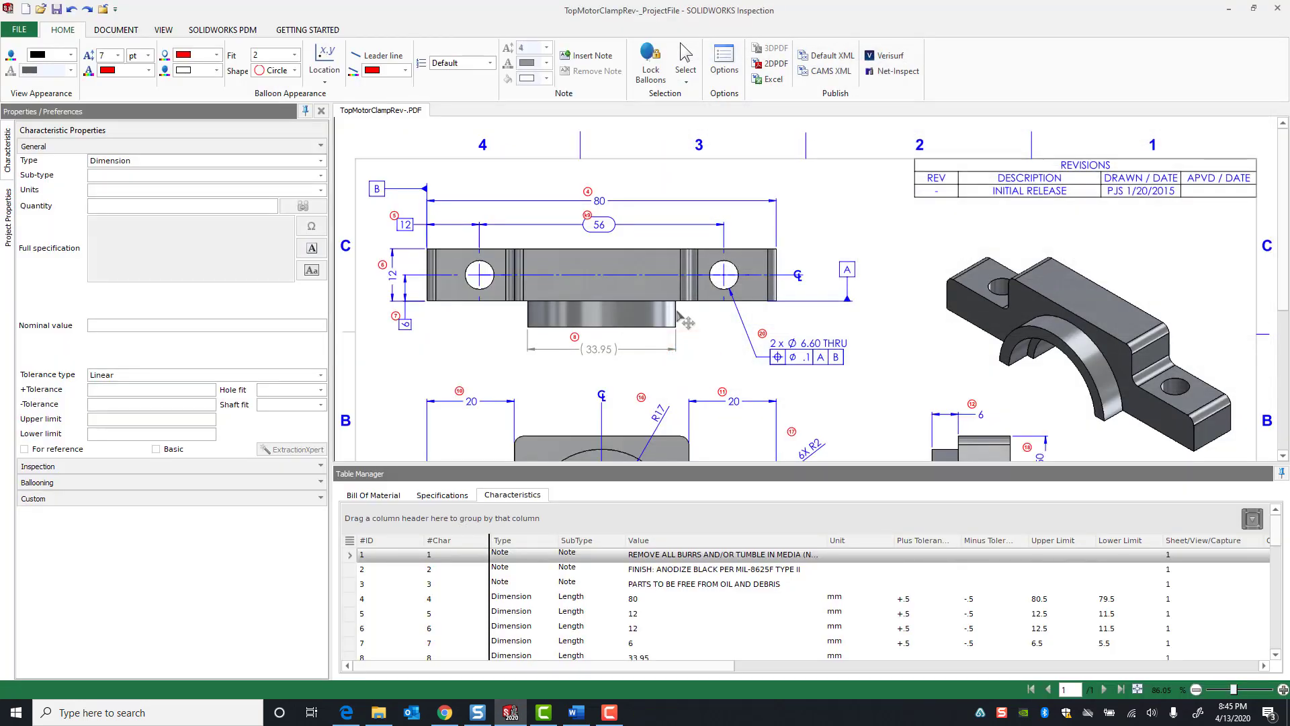
Export the SOLIDWORKS Inspection project to Excel with the GSC_FAIR.xlt template, overwriting TopMotorClampRev-.xls on the Desktop
{"action": "left_click", "coordinate": [775, 82]}
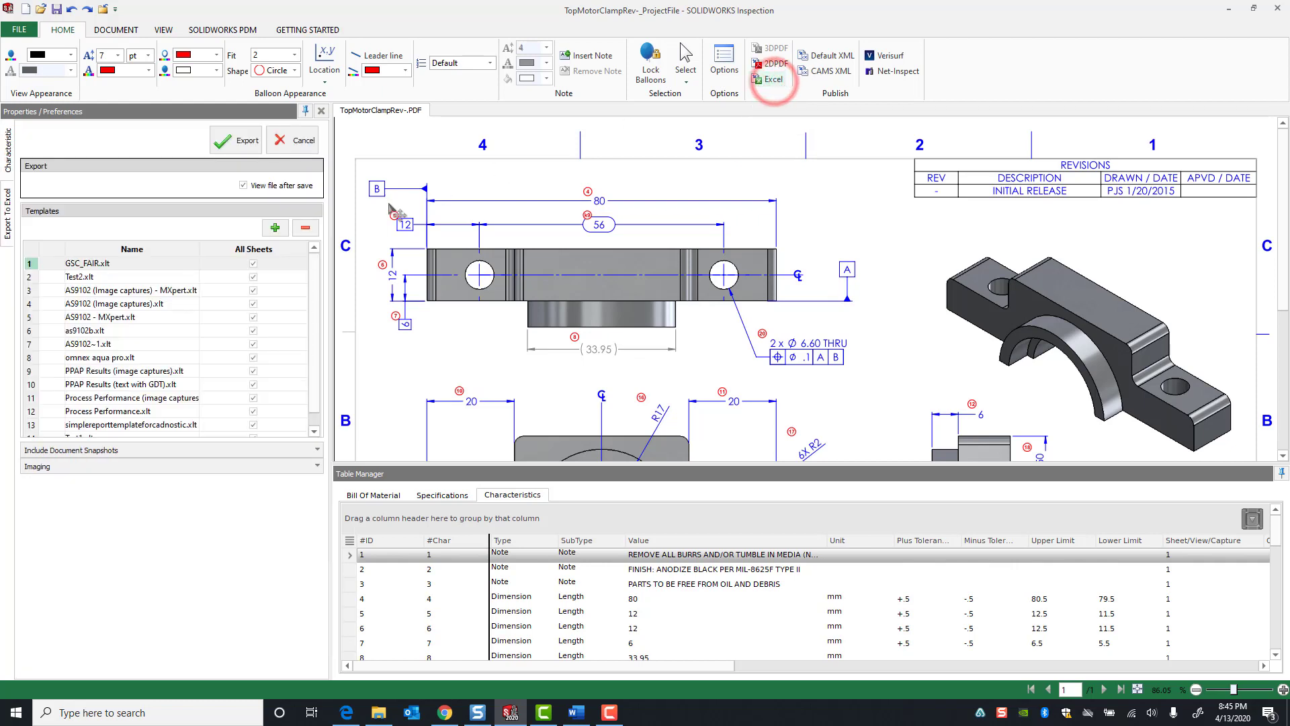
{"action": "left_click", "coordinate": [56, 267]}
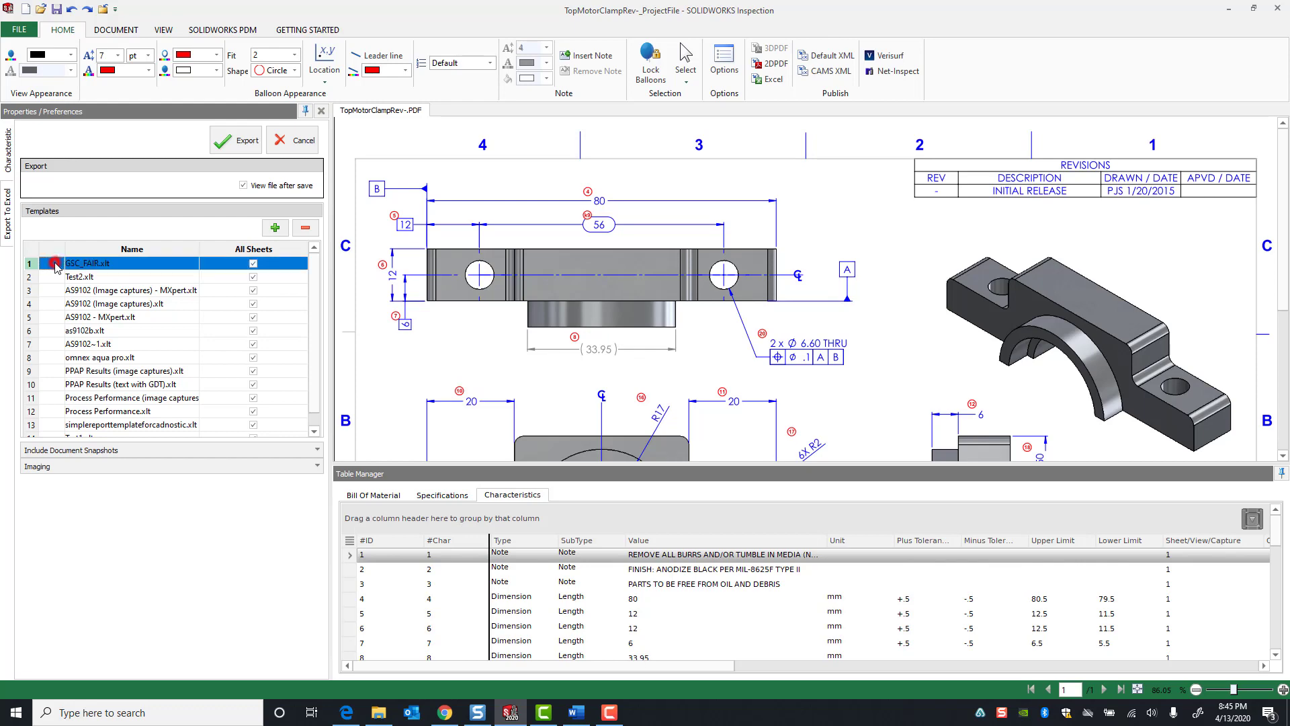
{"action": "left_click", "coordinate": [232, 144]}
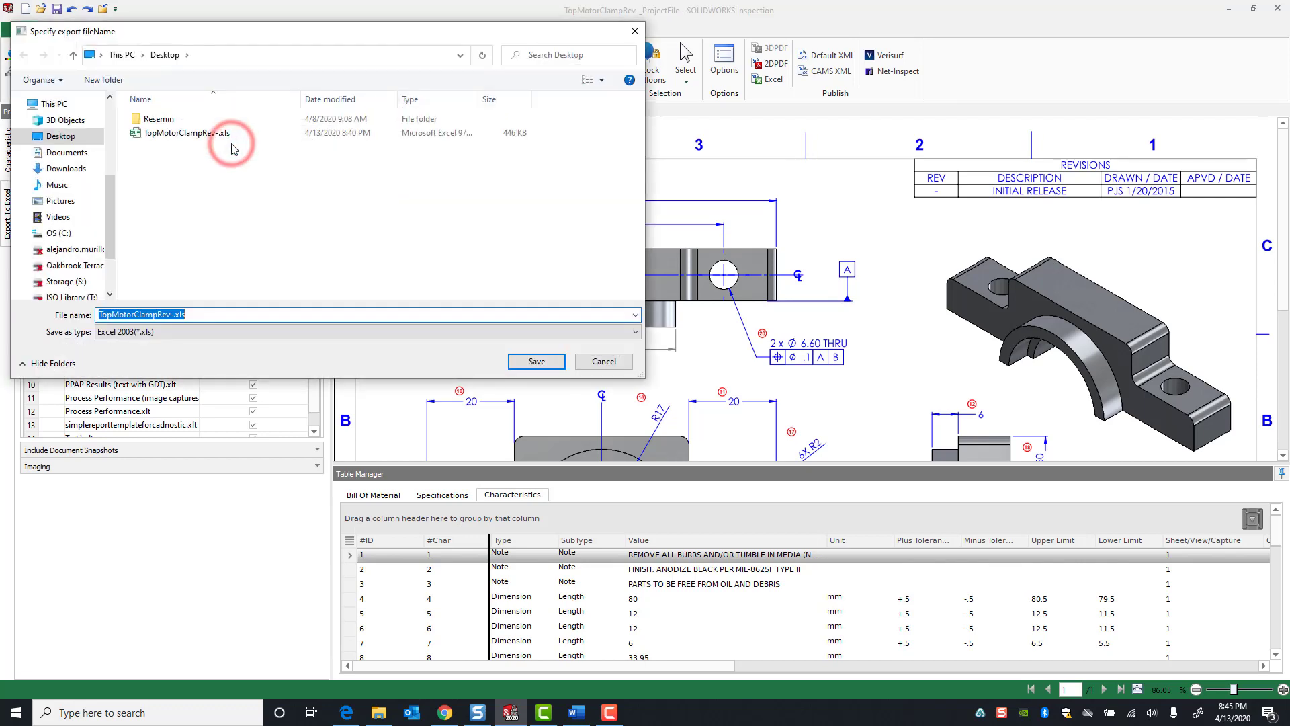
{"action": "left_click", "coordinate": [182, 134]}
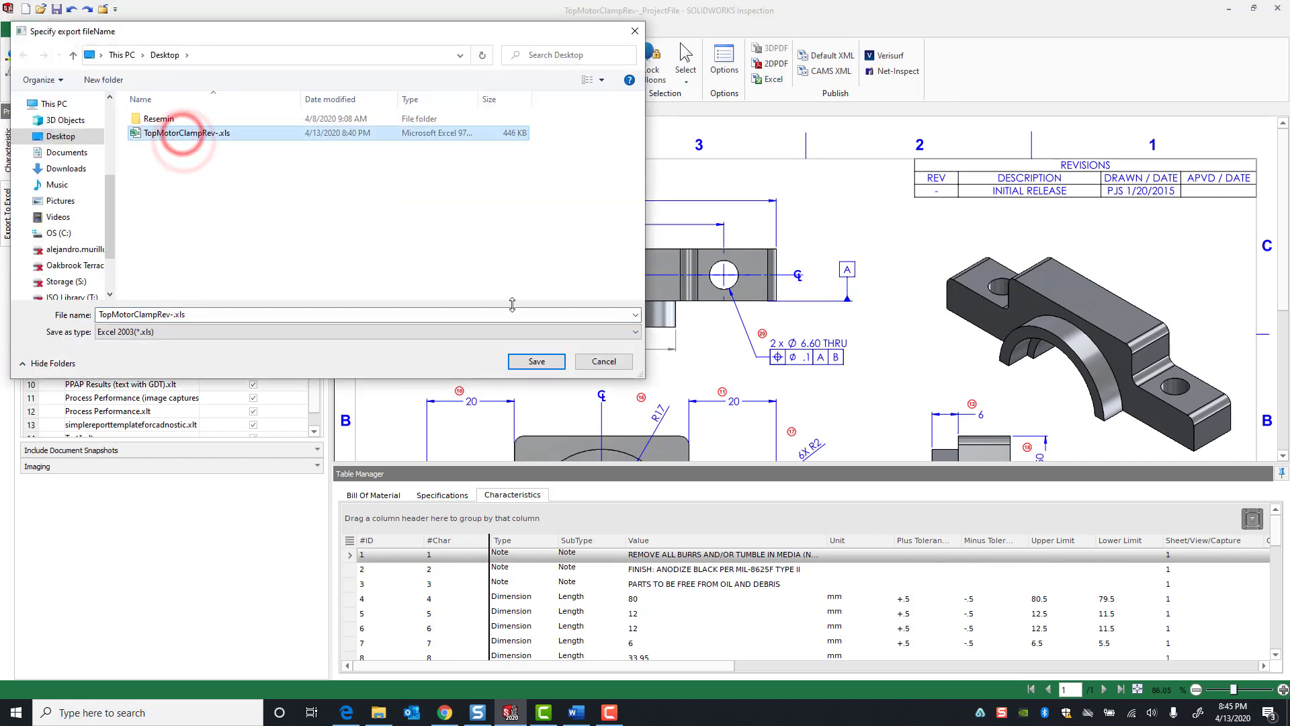
{"action": "left_click", "coordinate": [536, 362]}
{"action": "left_click", "coordinate": [677, 357]}
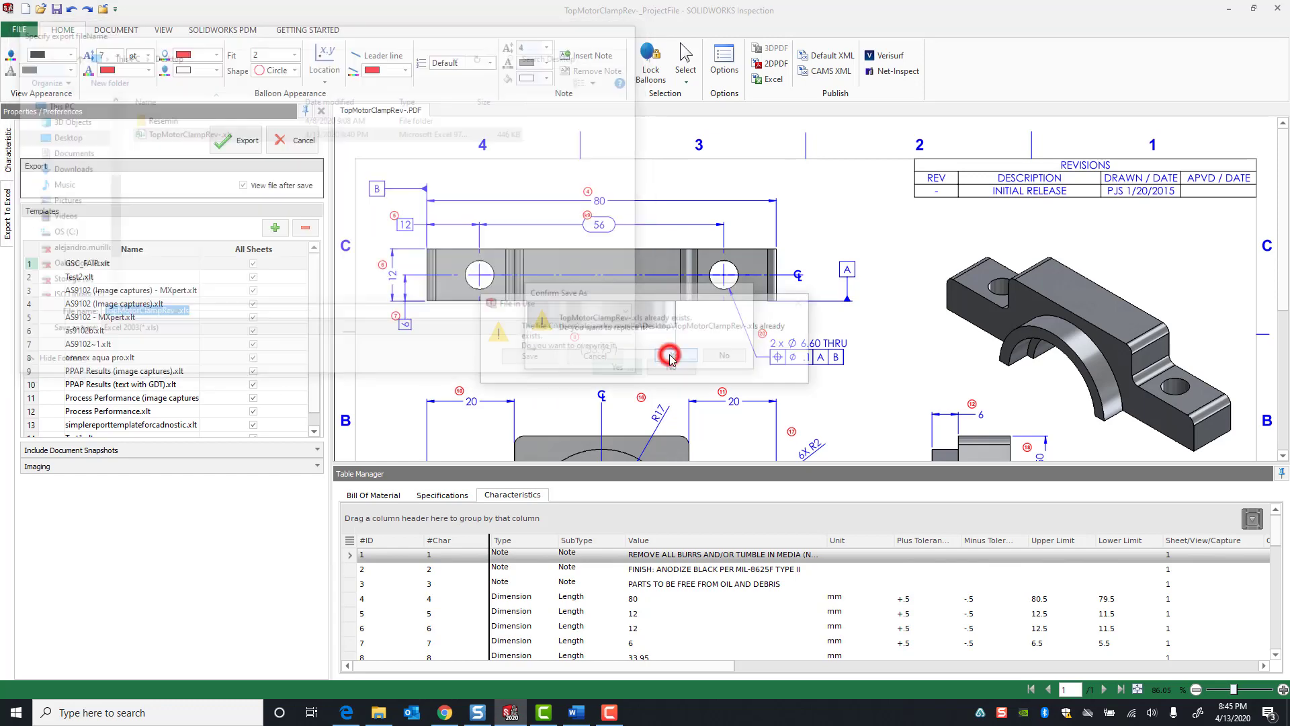
{"action": "left_click", "coordinate": [619, 367]}
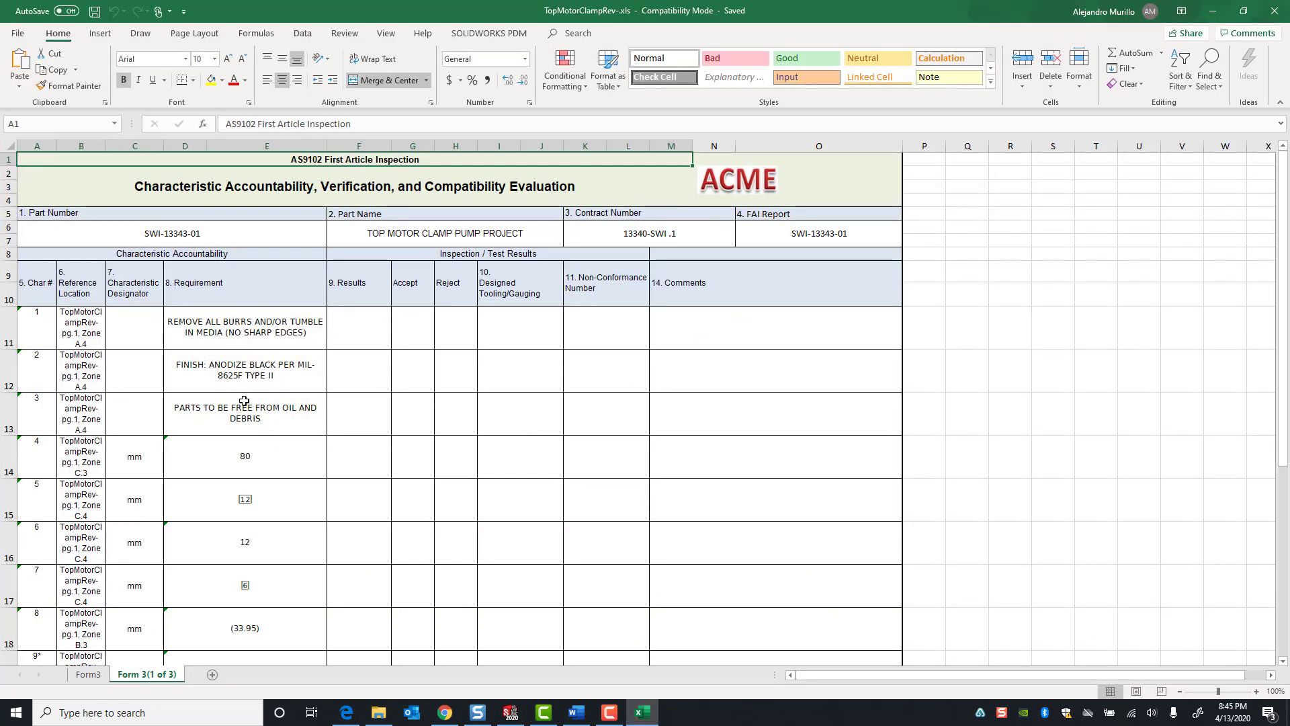
Examine how the unfiltered characteristic rows run past the footer on the exported report's Form3 worksheet
{"action": "left_click", "coordinate": [88, 674]}
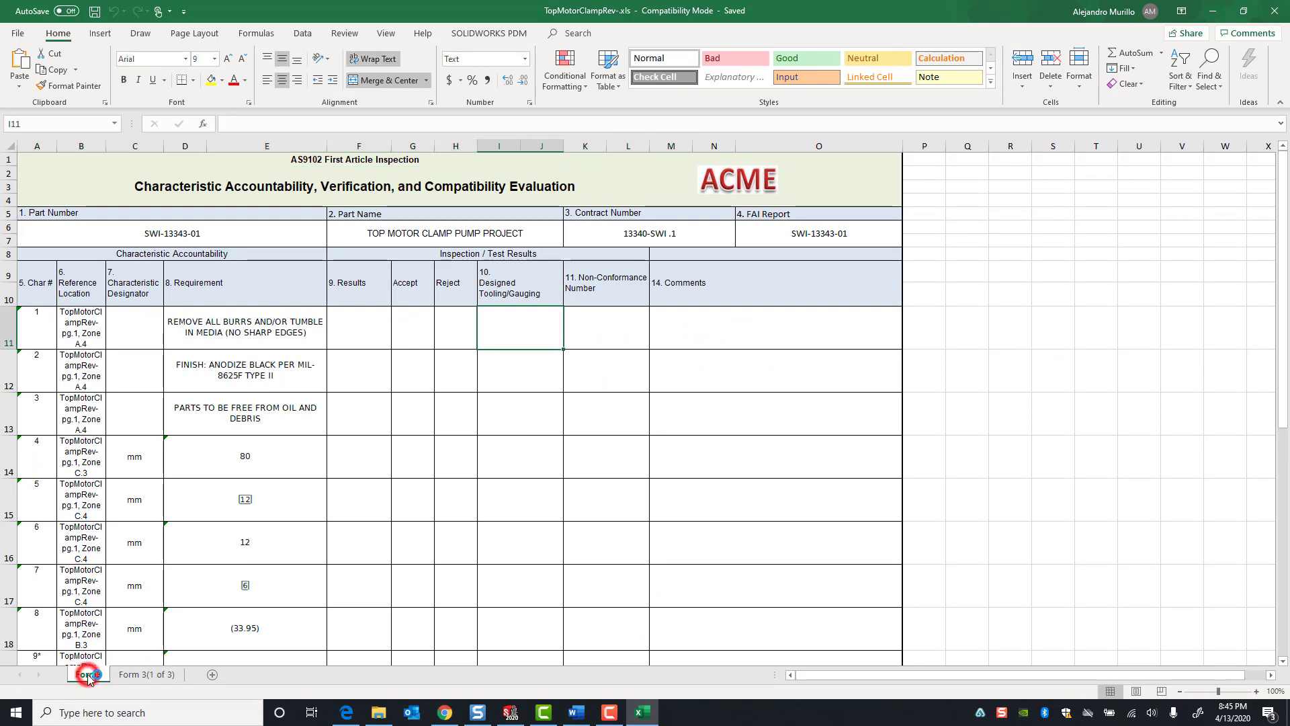
{"action": "scroll", "coordinate": [115, 397], "scroll_direction": "down", "scroll_amount": 7}
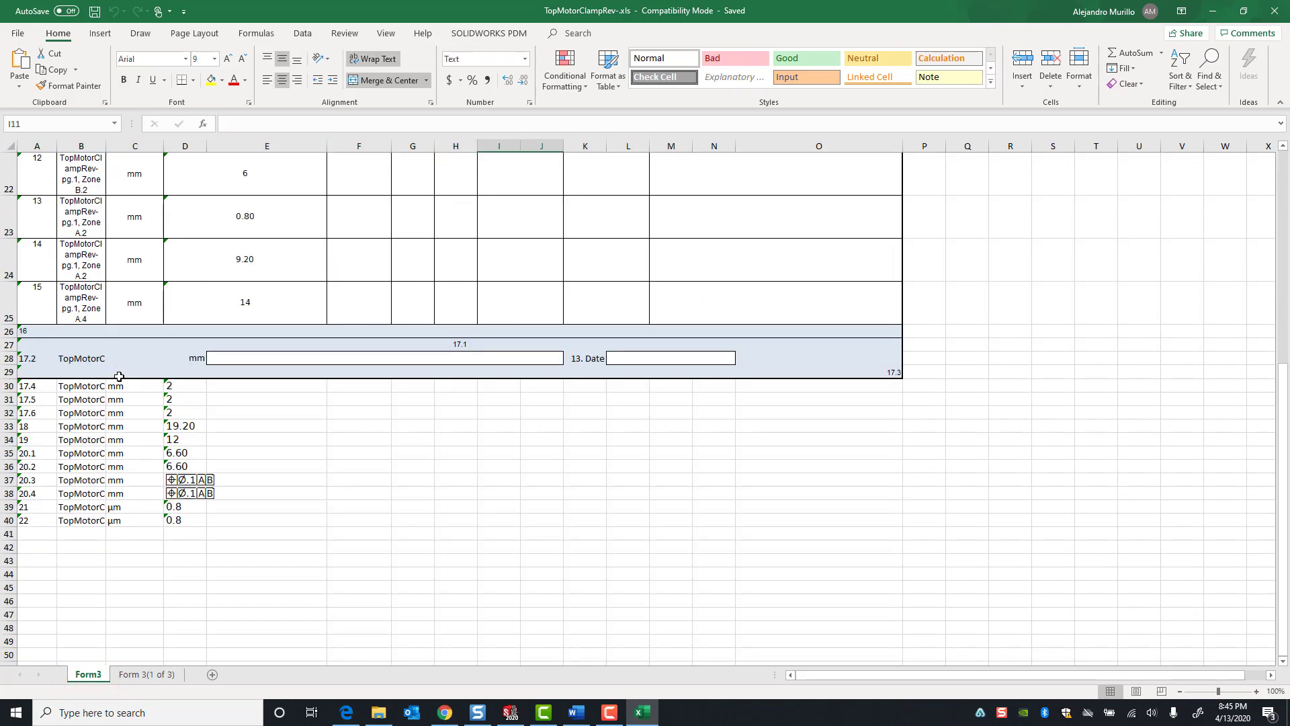
{"action": "scroll", "coordinate": [119, 376], "scroll_direction": "down", "scroll_amount": 1}
{"action": "scroll", "coordinate": [119, 376], "scroll_direction": "up", "scroll_amount": 2}
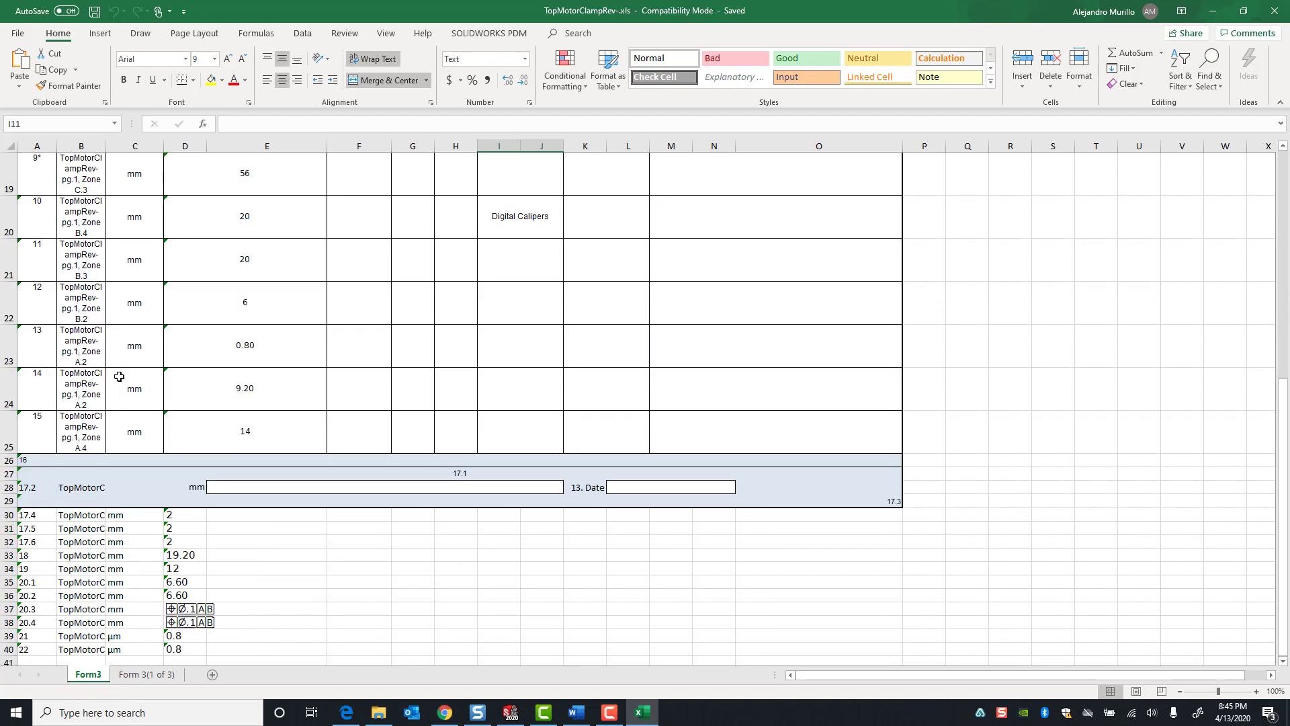
{"action": "scroll", "coordinate": [124, 403], "scroll_direction": "down", "scroll_amount": 1}
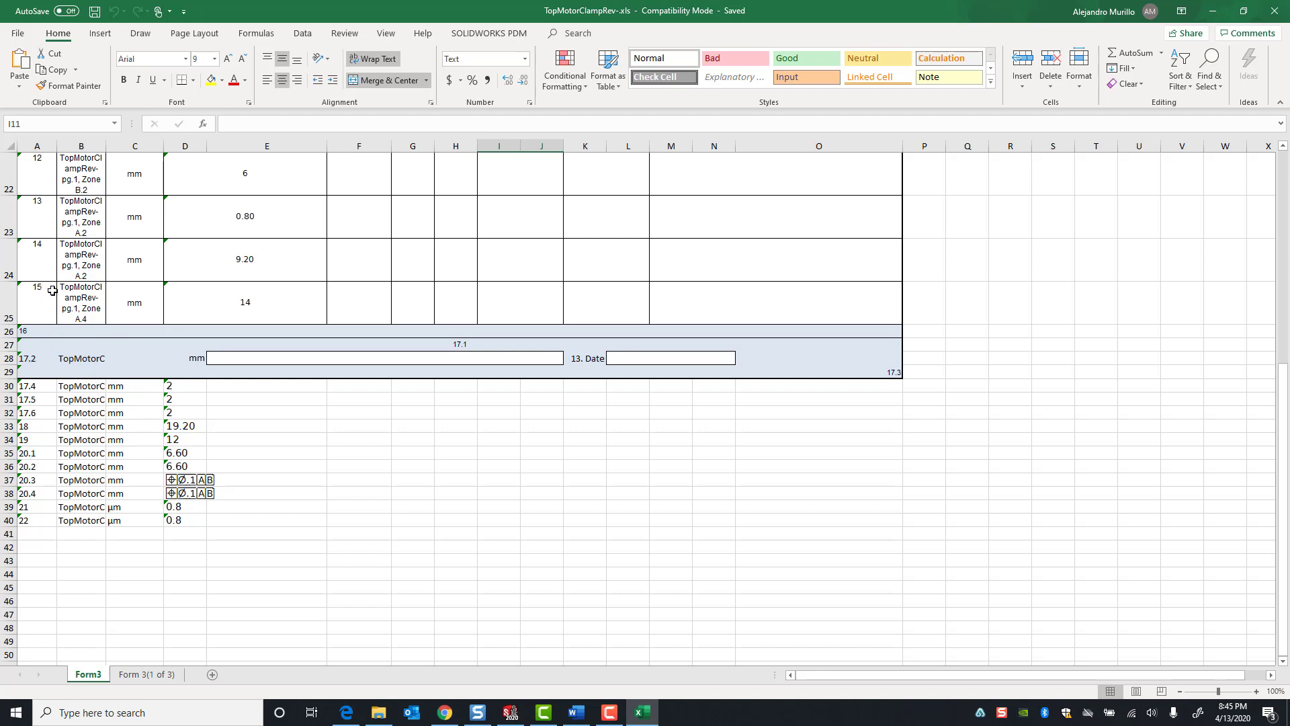
Examine the filtered characteristic rows and the footer on the exported report's Form 3(1 of 3) worksheet
{"action": "left_click", "coordinate": [143, 675]}
{"action": "scroll", "coordinate": [124, 433], "scroll_direction": "down", "scroll_amount": 5}
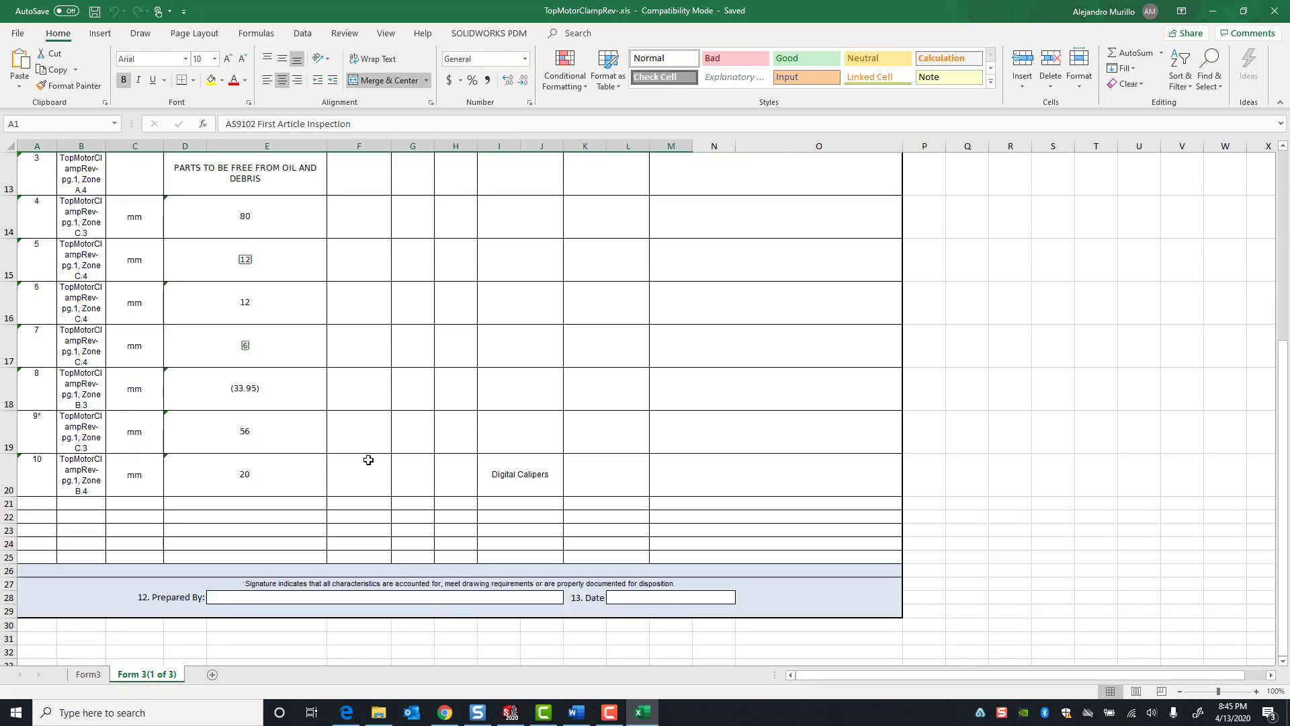
{"action": "scroll", "coordinate": [282, 487], "scroll_direction": "up", "scroll_amount": 4}
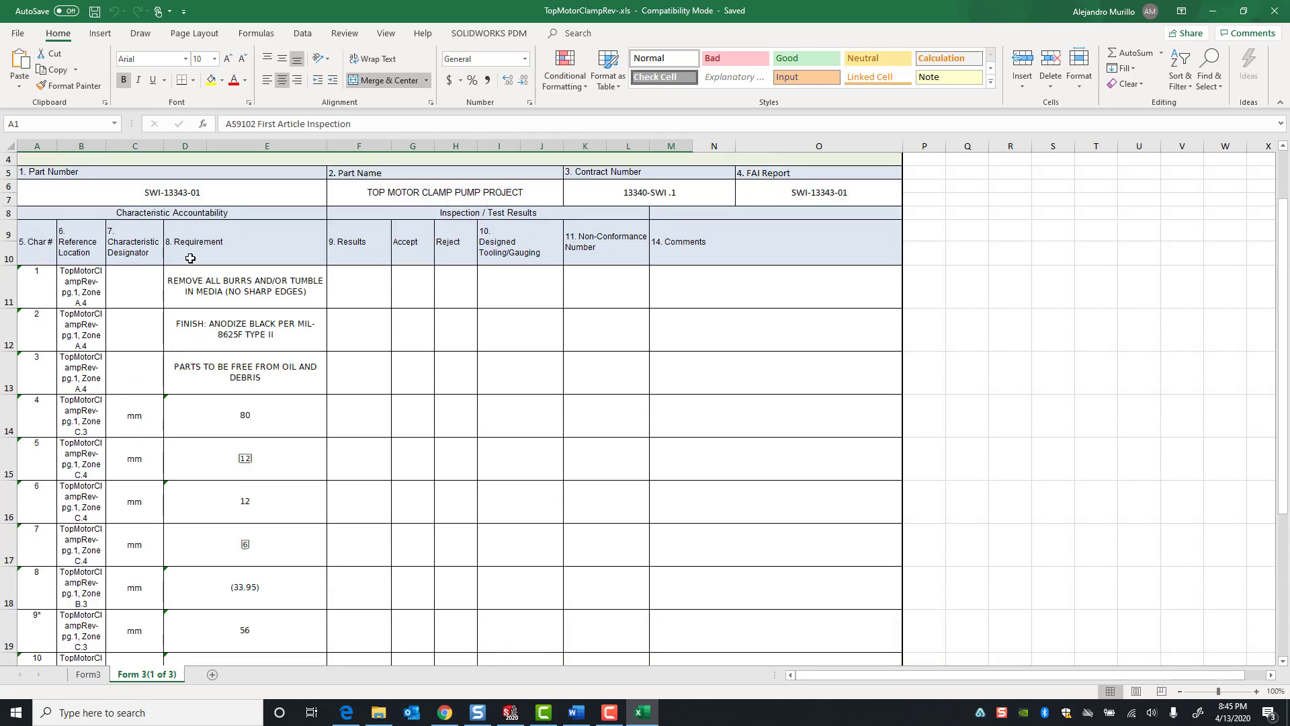
{"action": "scroll", "coordinate": [190, 258], "scroll_direction": "down", "scroll_amount": 3}
{"action": "scroll", "coordinate": [190, 258], "scroll_direction": "down", "scroll_amount": 2}
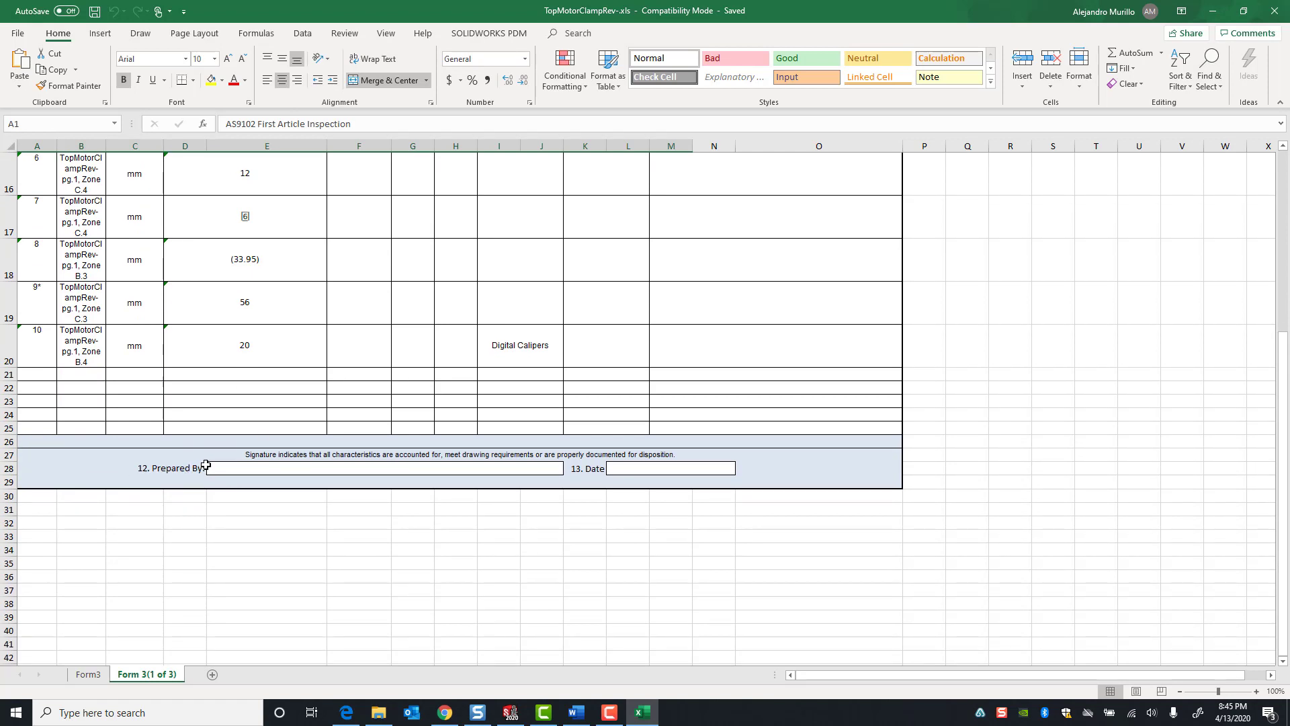
{"action": "scroll", "coordinate": [165, 519], "scroll_direction": "up", "scroll_amount": 1}
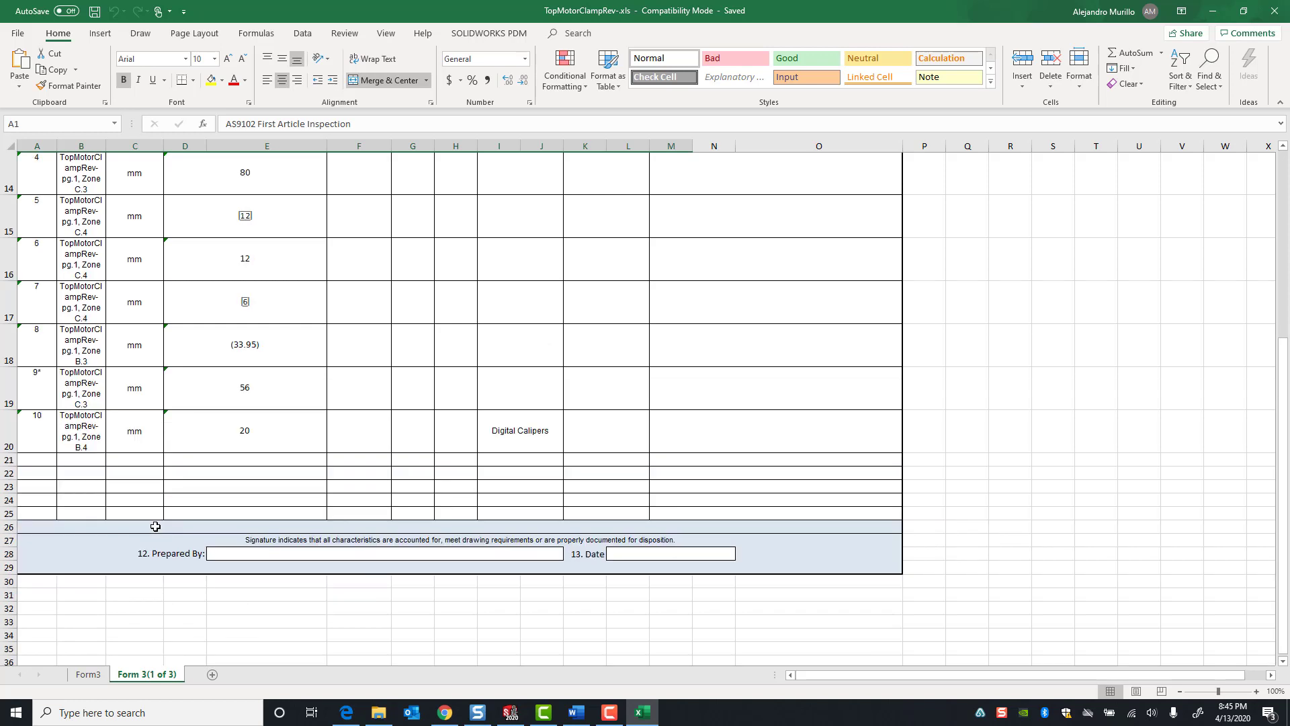
{"action": "scroll", "coordinate": [155, 526], "scroll_direction": "down", "scroll_amount": 1}
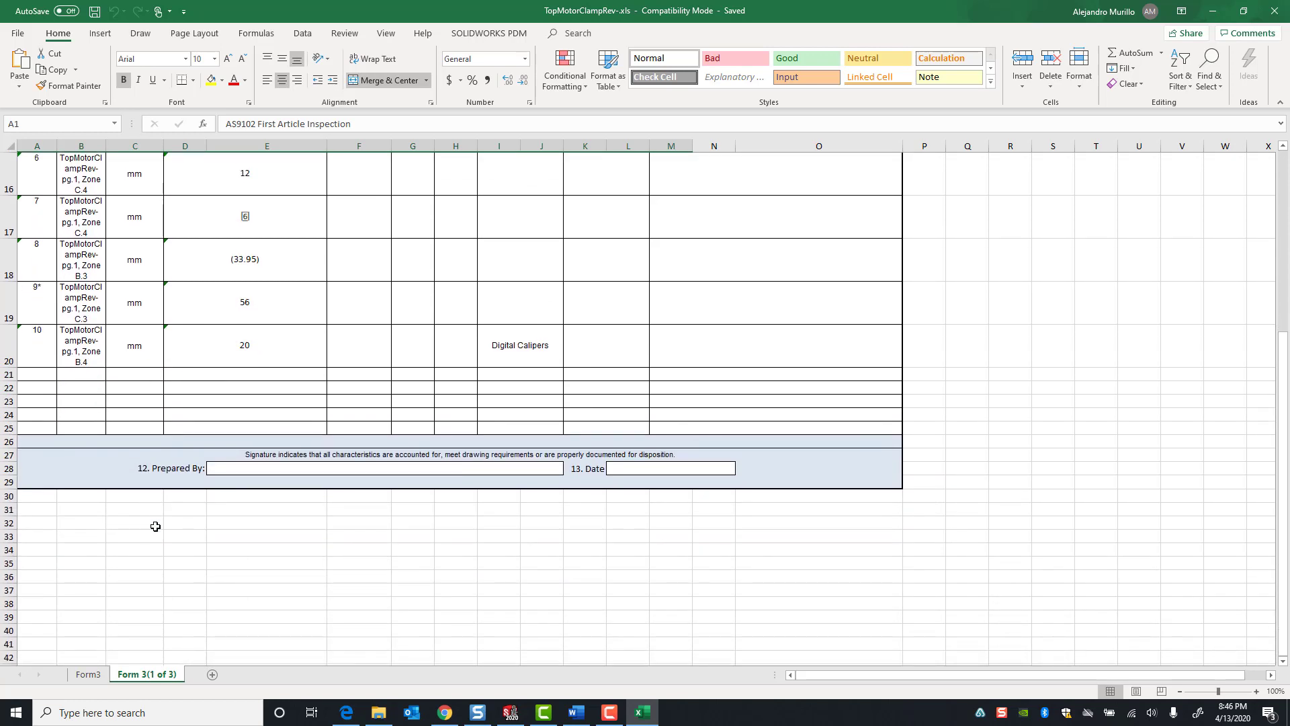
{"action": "scroll", "coordinate": [156, 526], "scroll_direction": "up", "scroll_amount": 2}
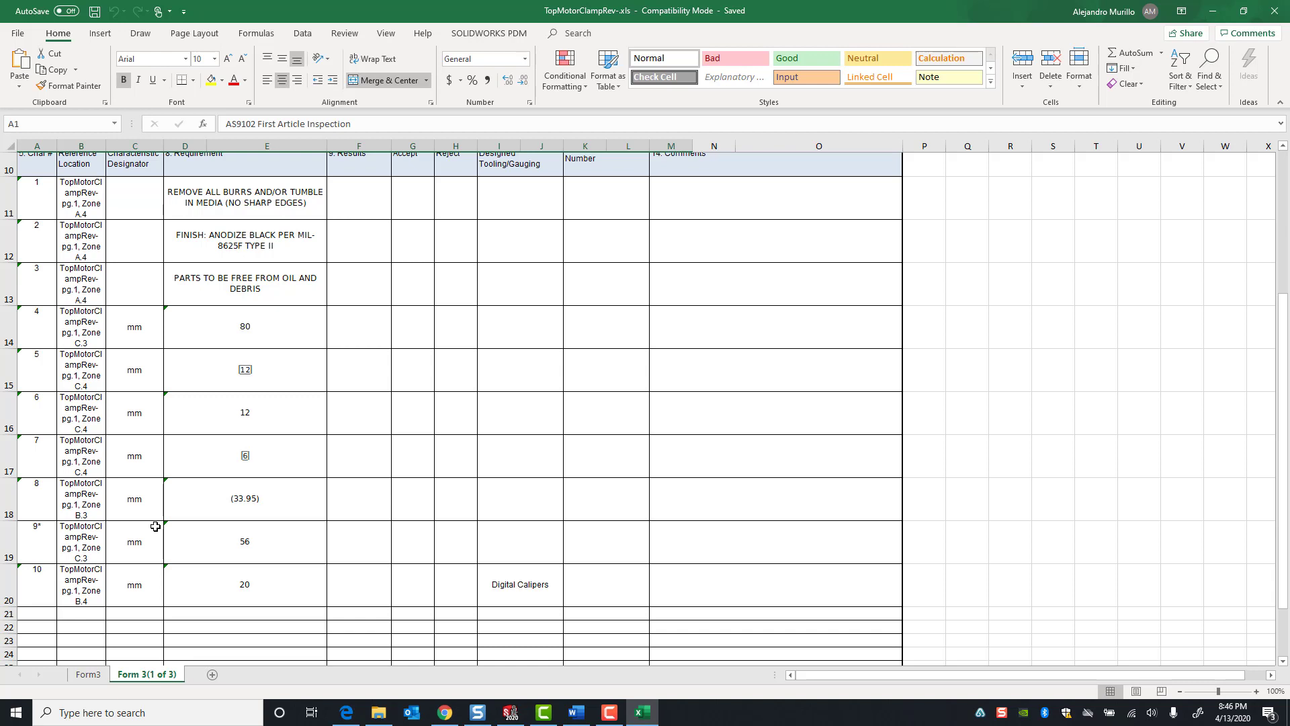
{"action": "scroll", "coordinate": [155, 526], "scroll_direction": "down", "scroll_amount": 1}
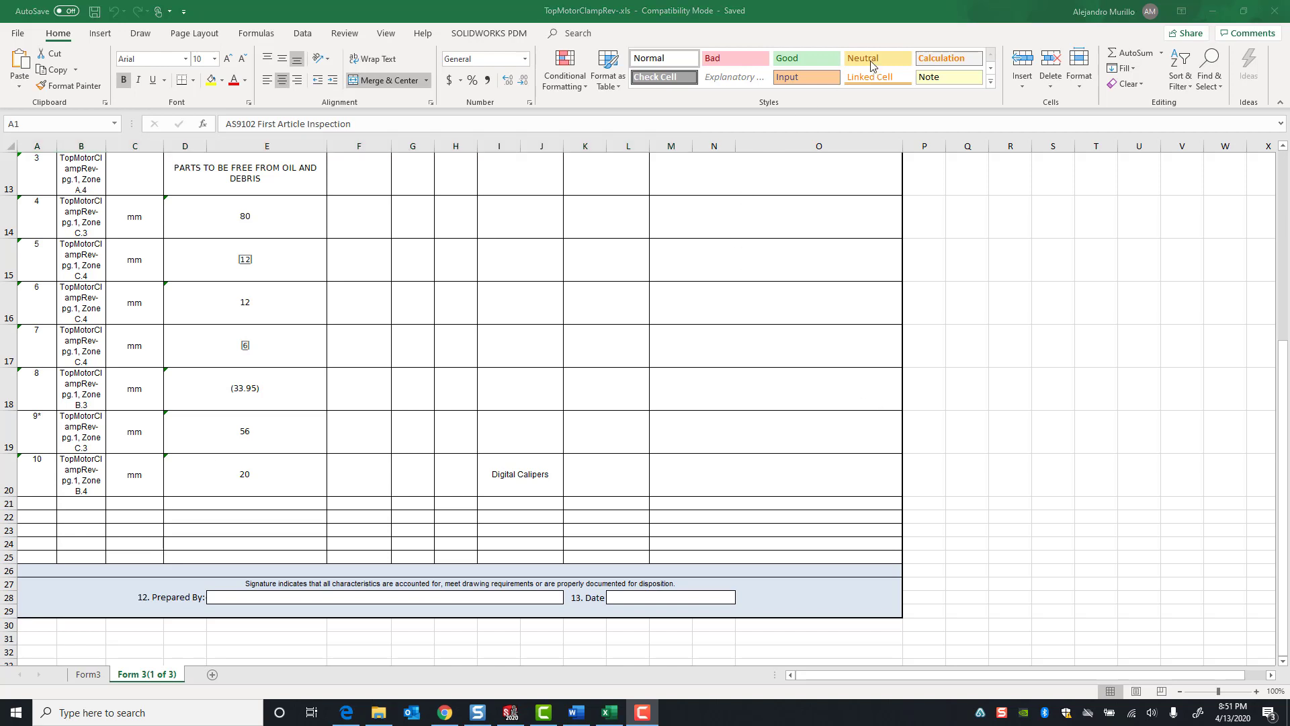
Close the exported report and open GSC_FAIR.xlt from the Desktop in the SOLIDWORKS Inspection Template Editor
{"action": "left_click", "coordinate": [1275, 11]}
{"action": "left_click", "coordinate": [19, 29]}
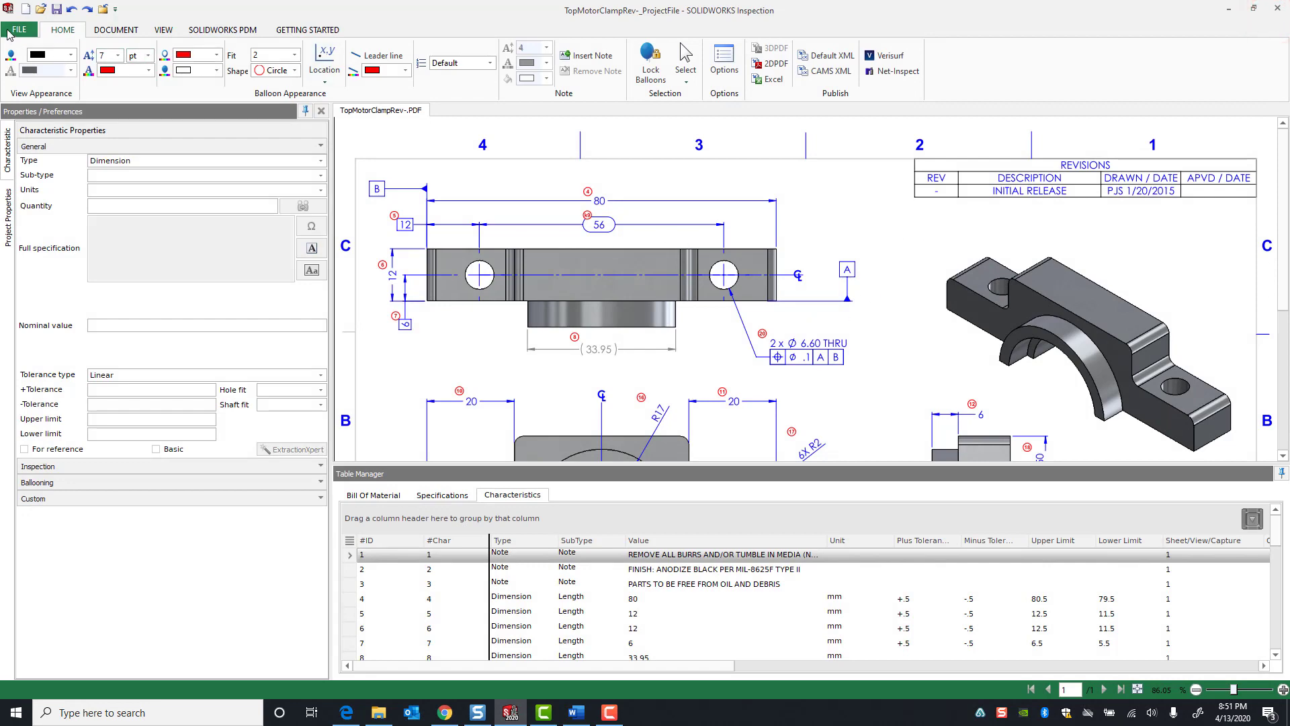
{"action": "left_click", "coordinate": [79, 282]}
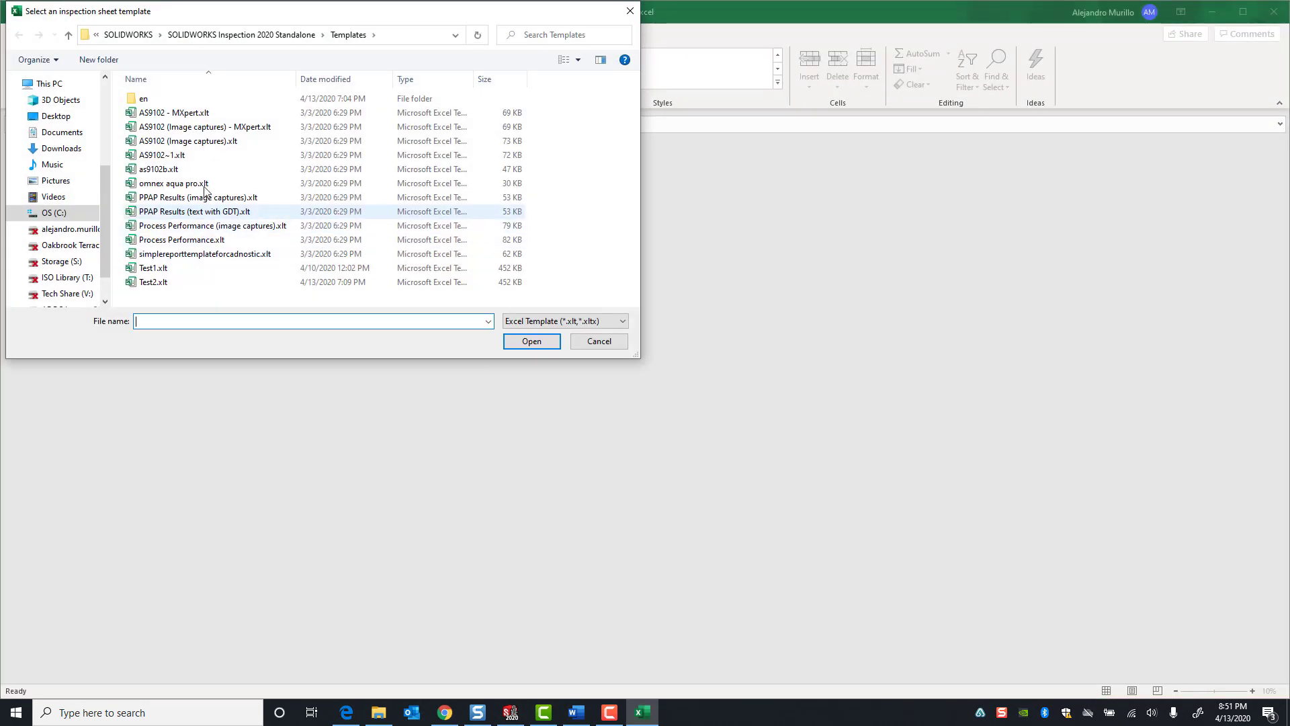
{"action": "left_click", "coordinate": [56, 116]}
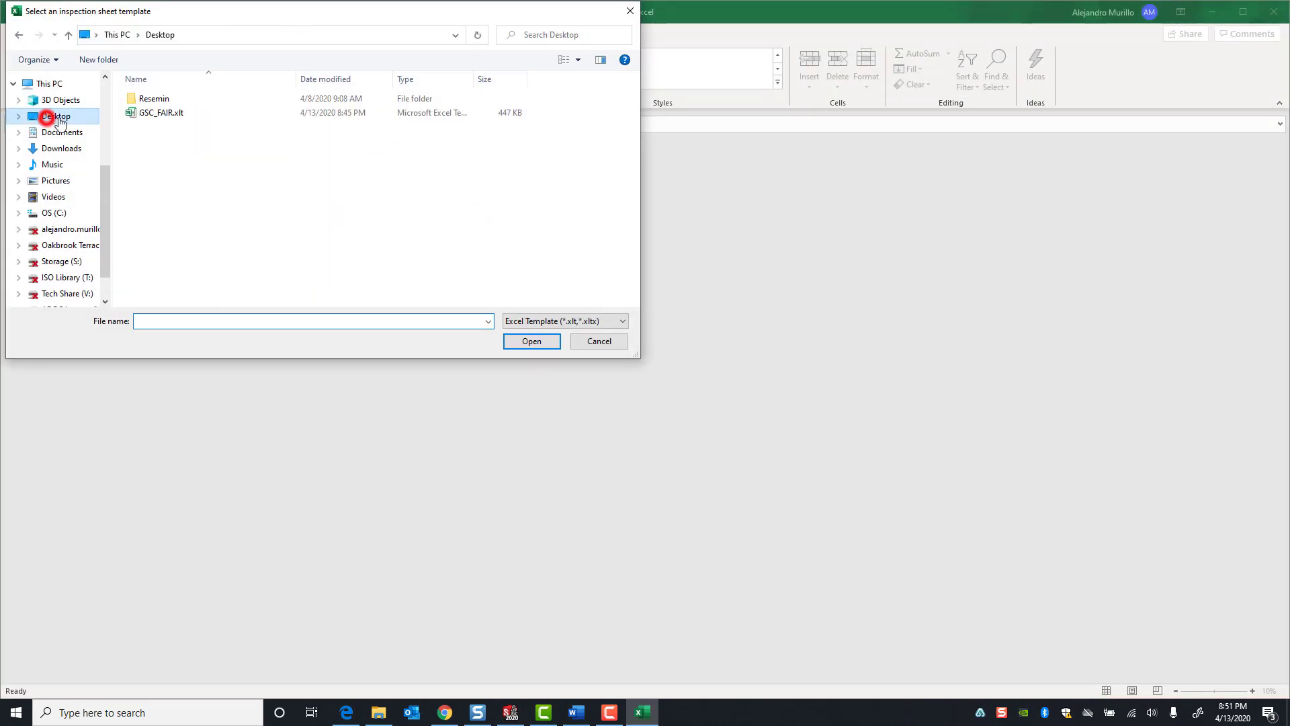
{"action": "left_click", "coordinate": [176, 114]}
{"action": "left_click", "coordinate": [532, 340]}
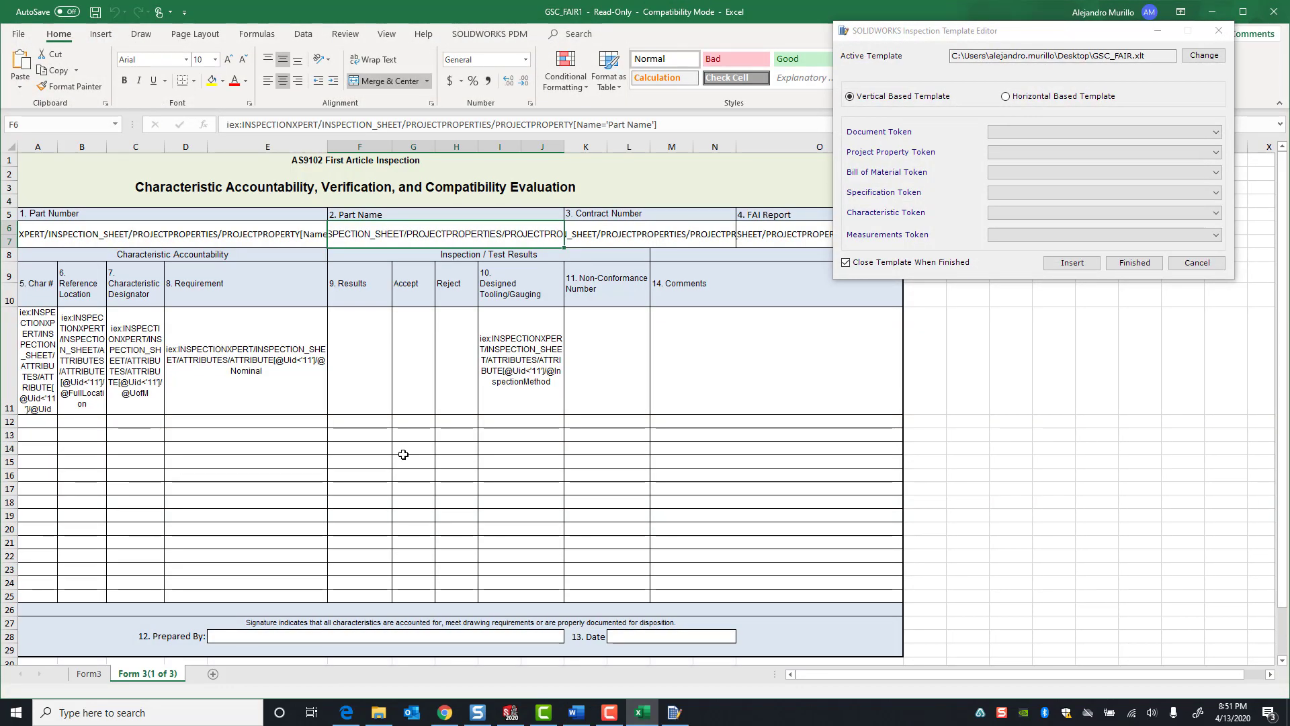
Create a copy of the Form 3(1 of 3) worksheet in GSC_FAIR1, placed before the Form3 sheet
{"action": "left_click", "coordinate": [137, 673]}
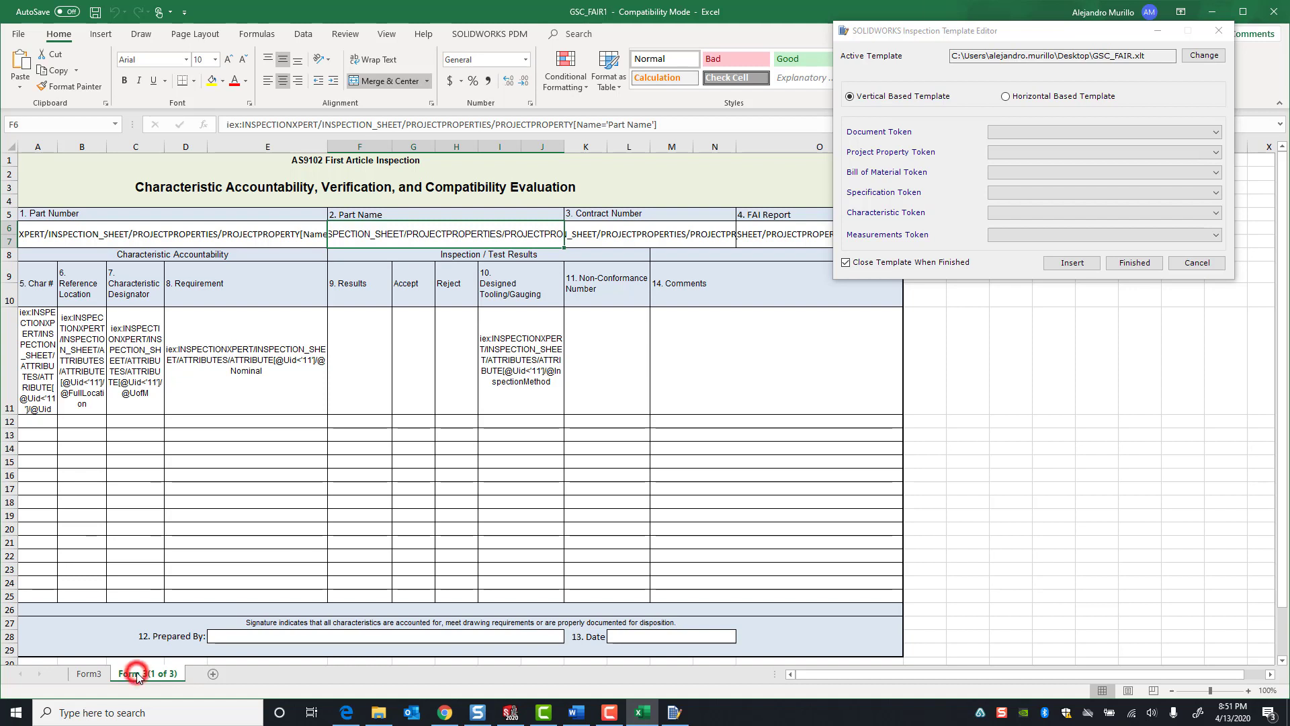
{"action": "left_click", "coordinate": [94, 676]}
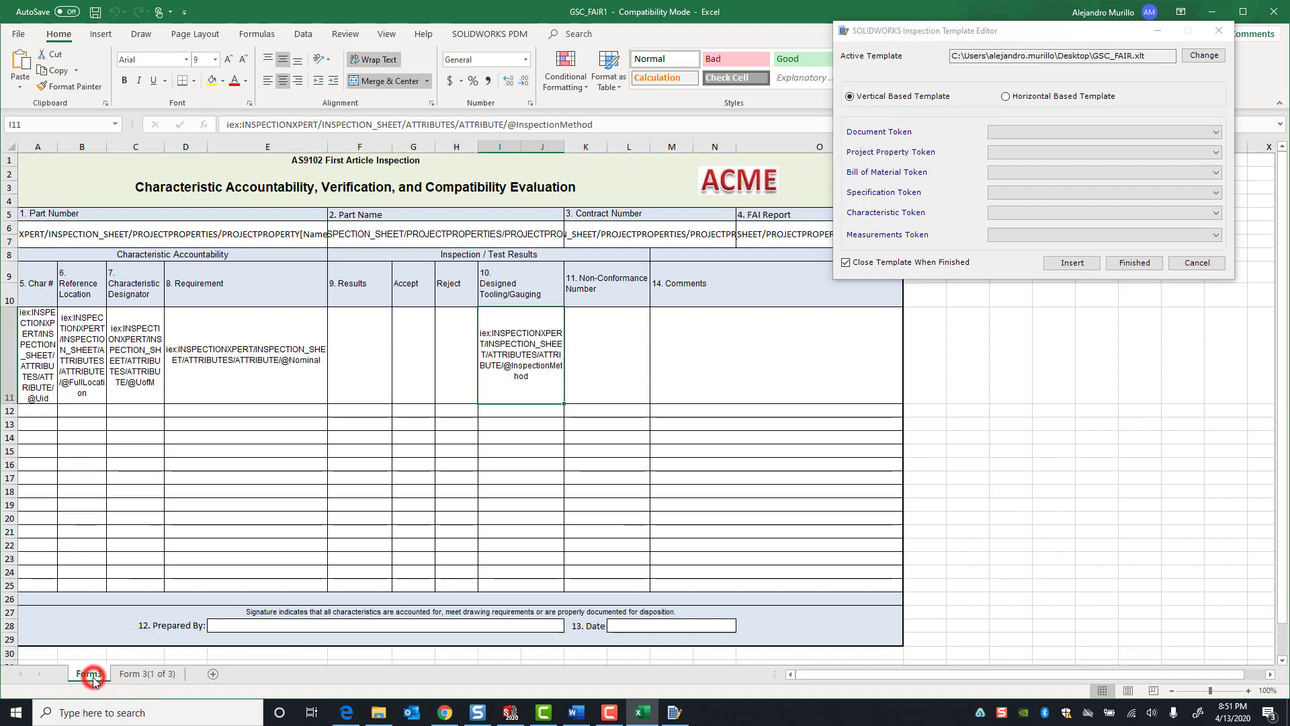
{"action": "left_click", "coordinate": [136, 675]}
{"action": "right_click", "coordinate": [137, 675]}
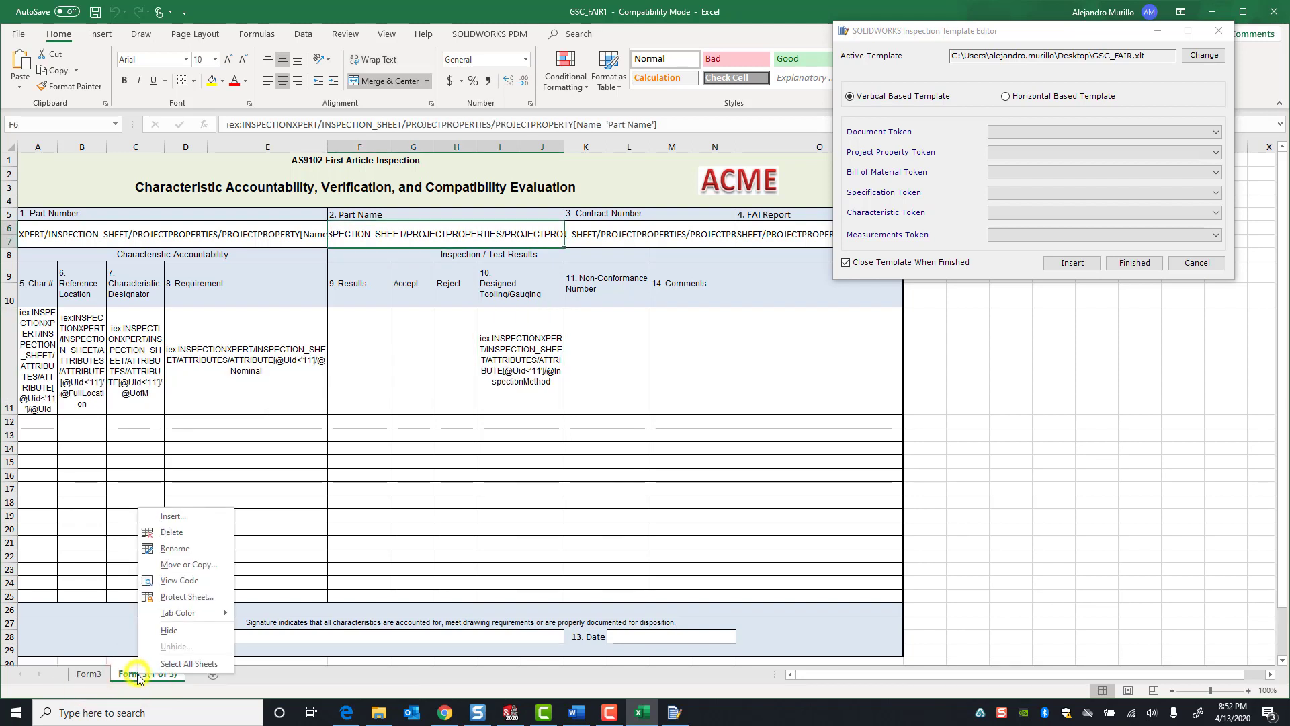
{"action": "left_click", "coordinate": [183, 565]}
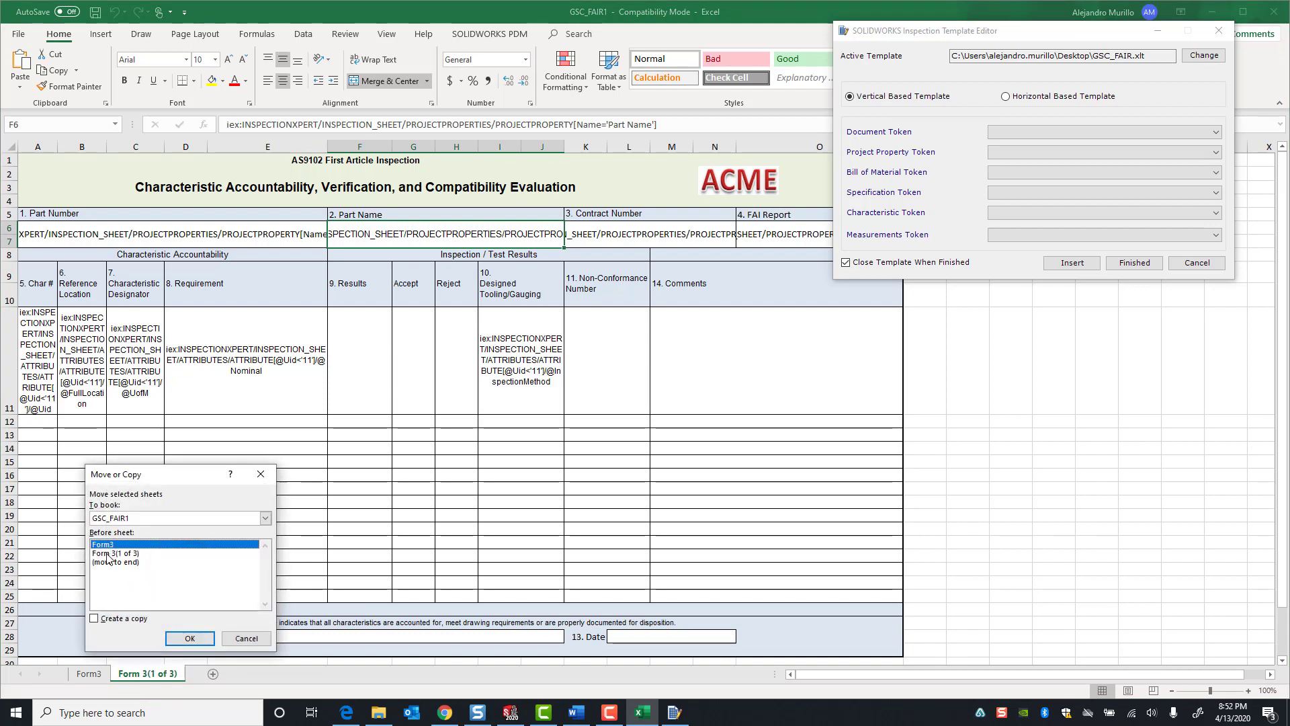
{"action": "left_click", "coordinate": [95, 618]}
{"action": "left_click", "coordinate": [187, 640]}
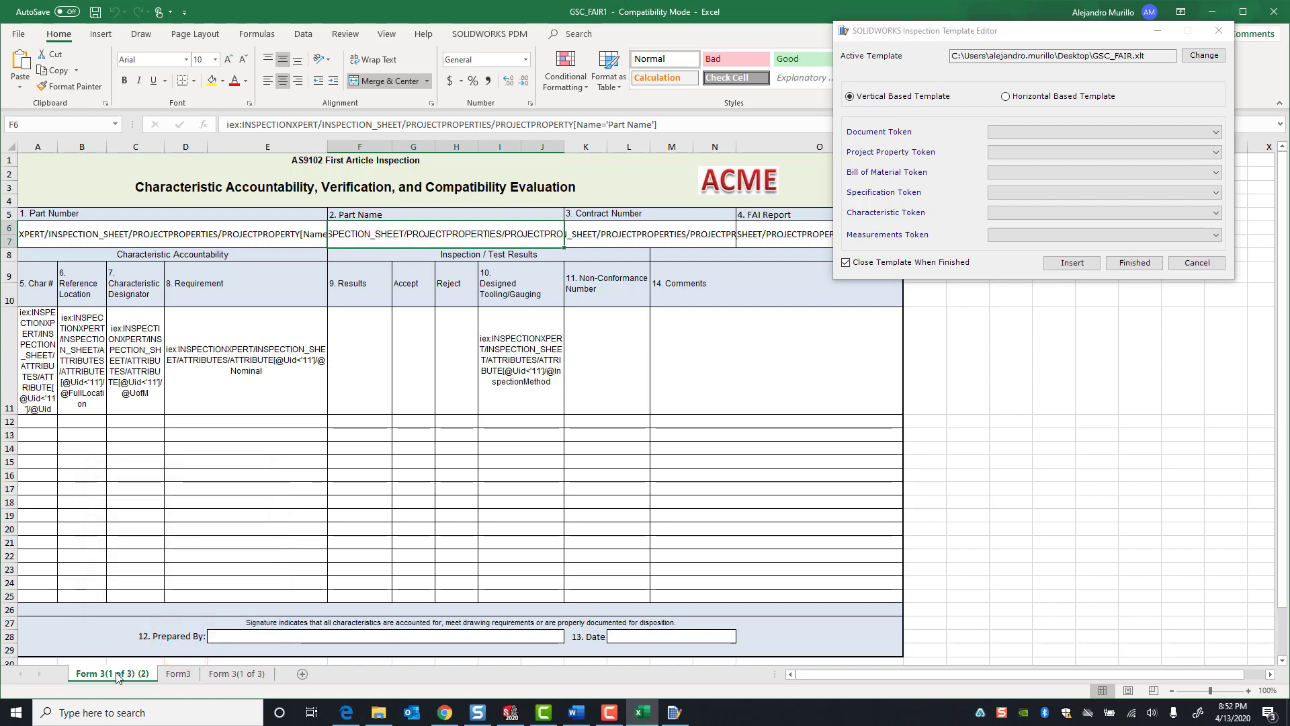
Move the copied worksheet after Form 3(1 of 3) and rename it Form 3(2 of 3)
{"action": "left_click_drag", "start_coordinate": [116, 676], "coordinate": [285, 681]}
{"action": "right_click", "coordinate": [230, 673]}
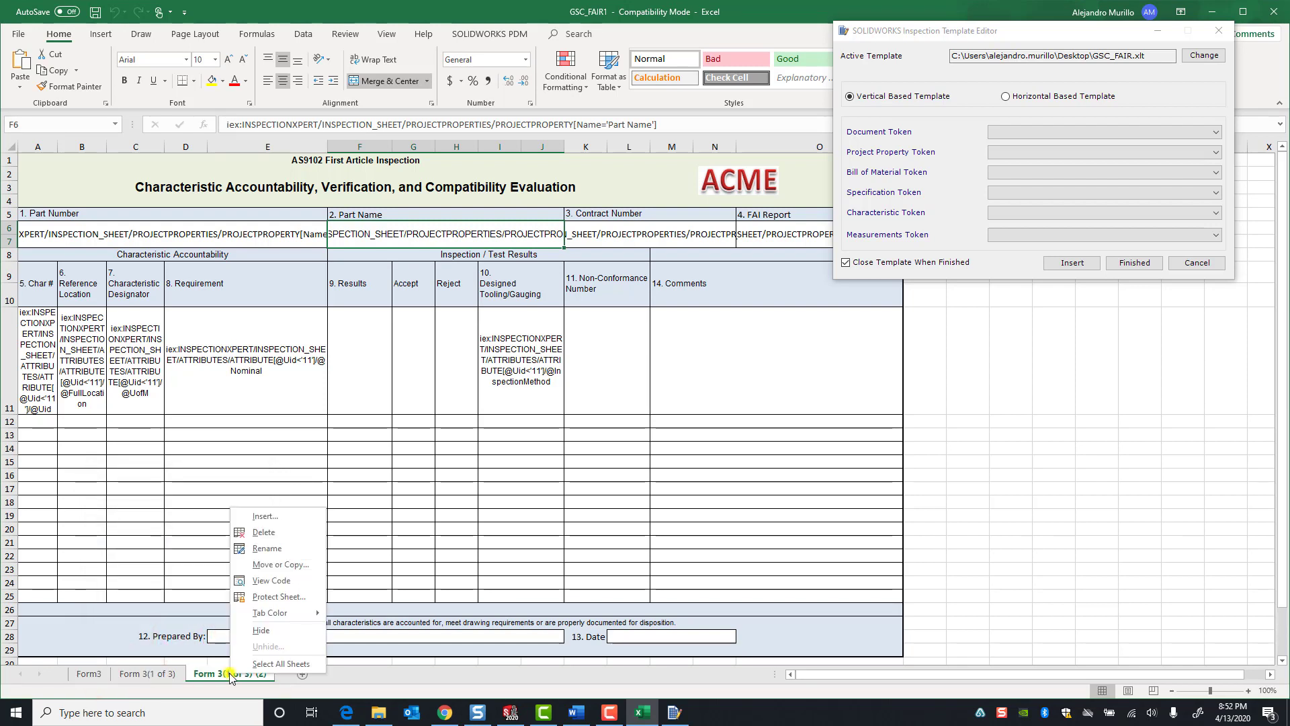
{"action": "left_click", "coordinate": [266, 549]}
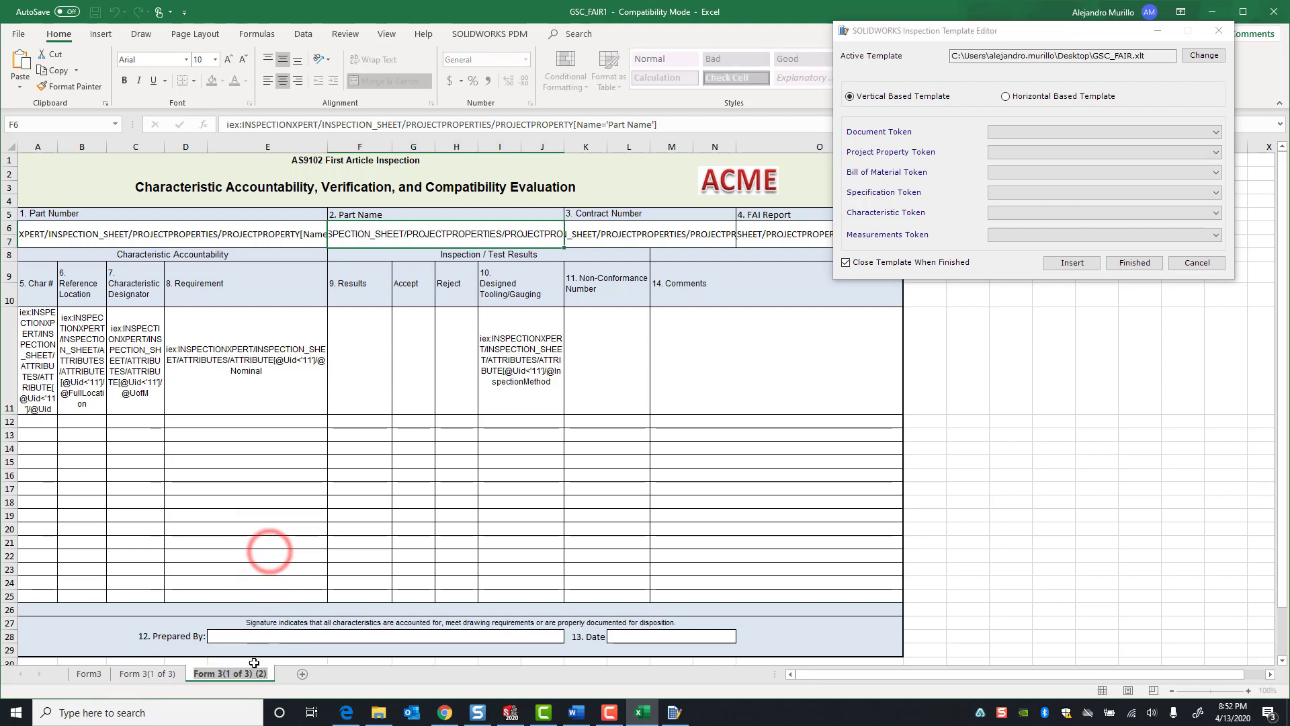
{"action": "left_click", "coordinate": [267, 674]}
{"action": "key", "text": "BackSpace"}
{"action": "key", "text": "BackSpace"}
{"action": "key", "text": "BackSpace"}
{"action": "key", "text": "BackSpace"}
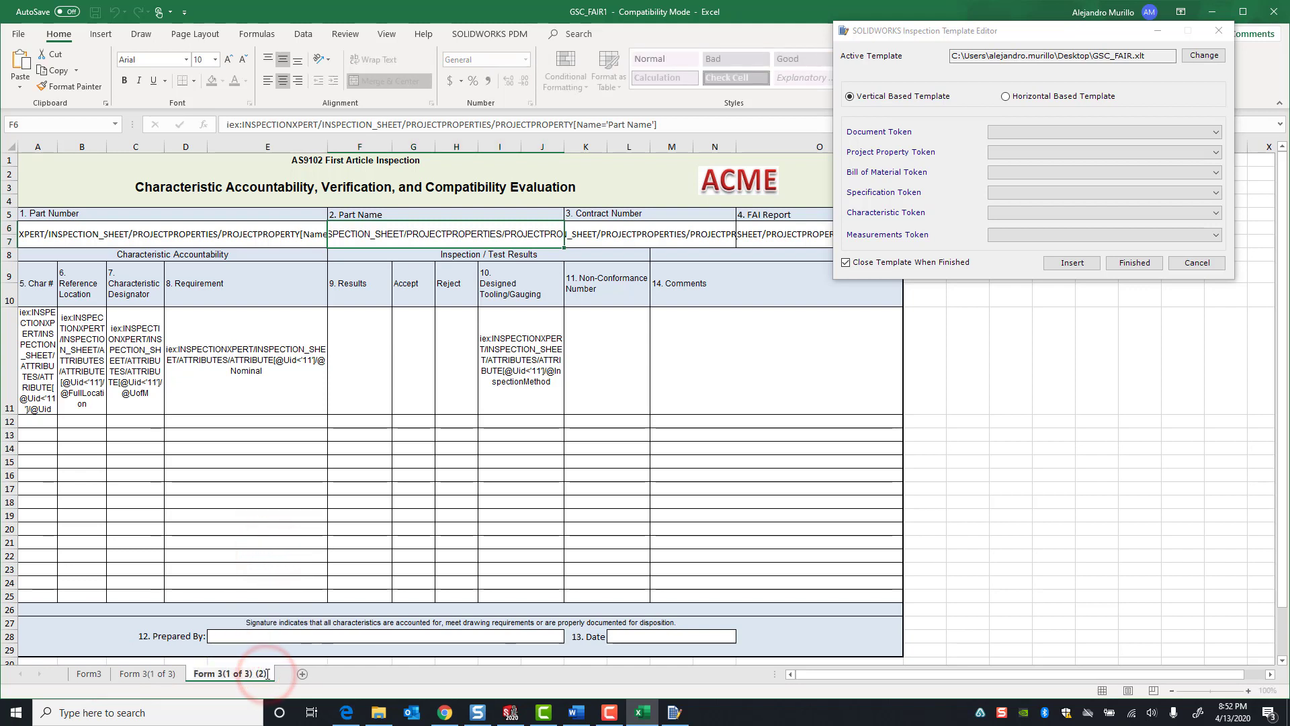
{"action": "key", "text": "BackSpace"}
{"action": "key", "text": "BackSpace"}
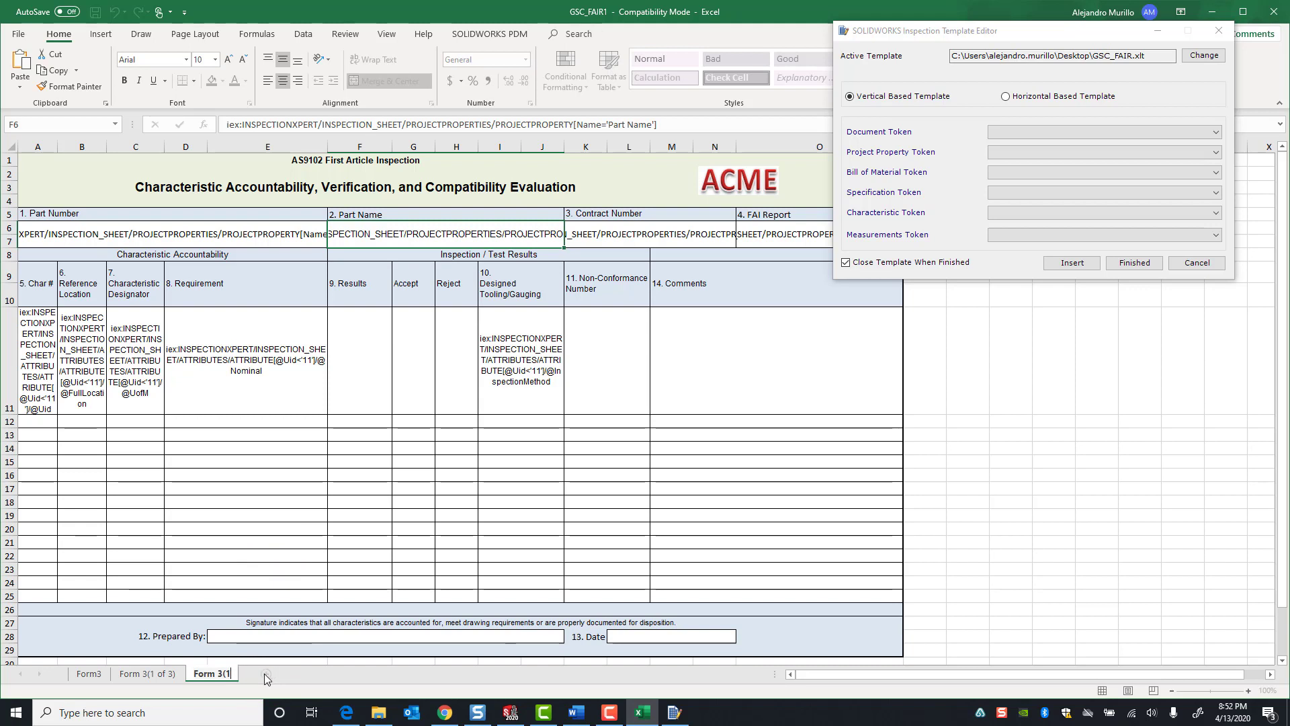
{"action": "key", "text": "BackSpace"}
{"action": "type", "text": "2 of 3)"}
{"action": "left_click", "coordinate": [256, 508]}
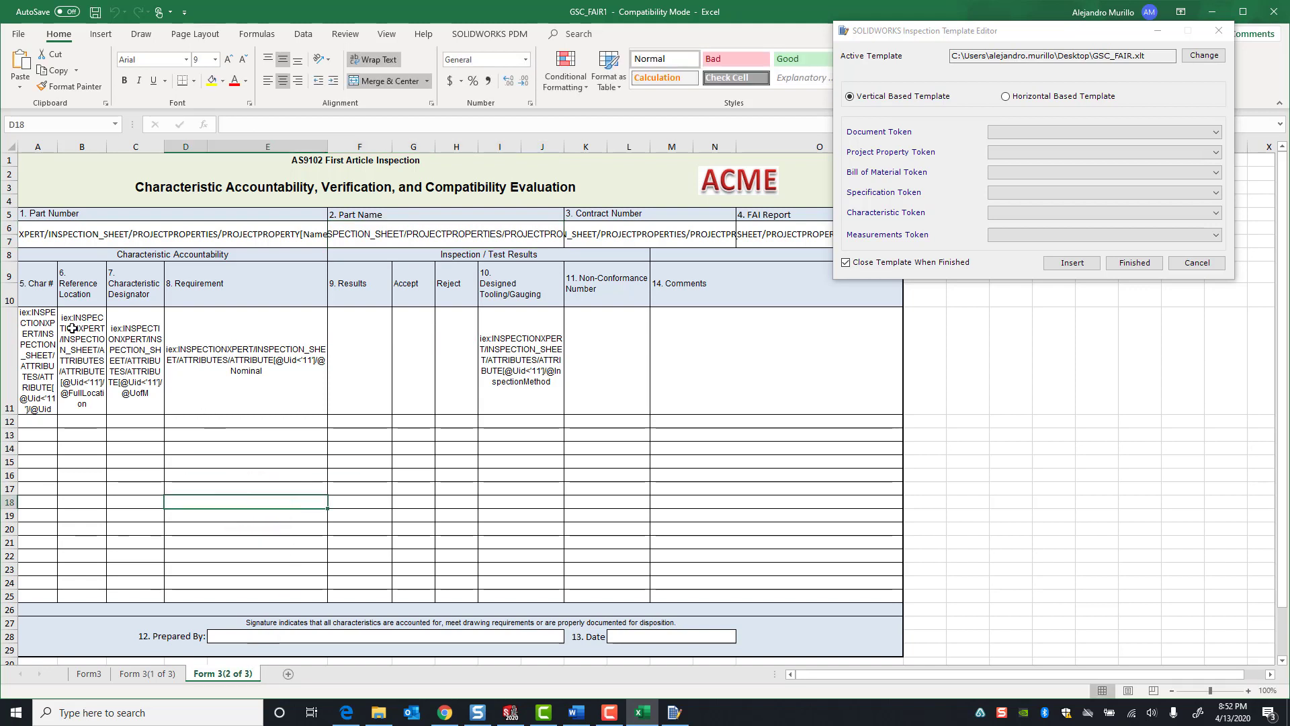
{"action": "left_click", "coordinate": [38, 330]}
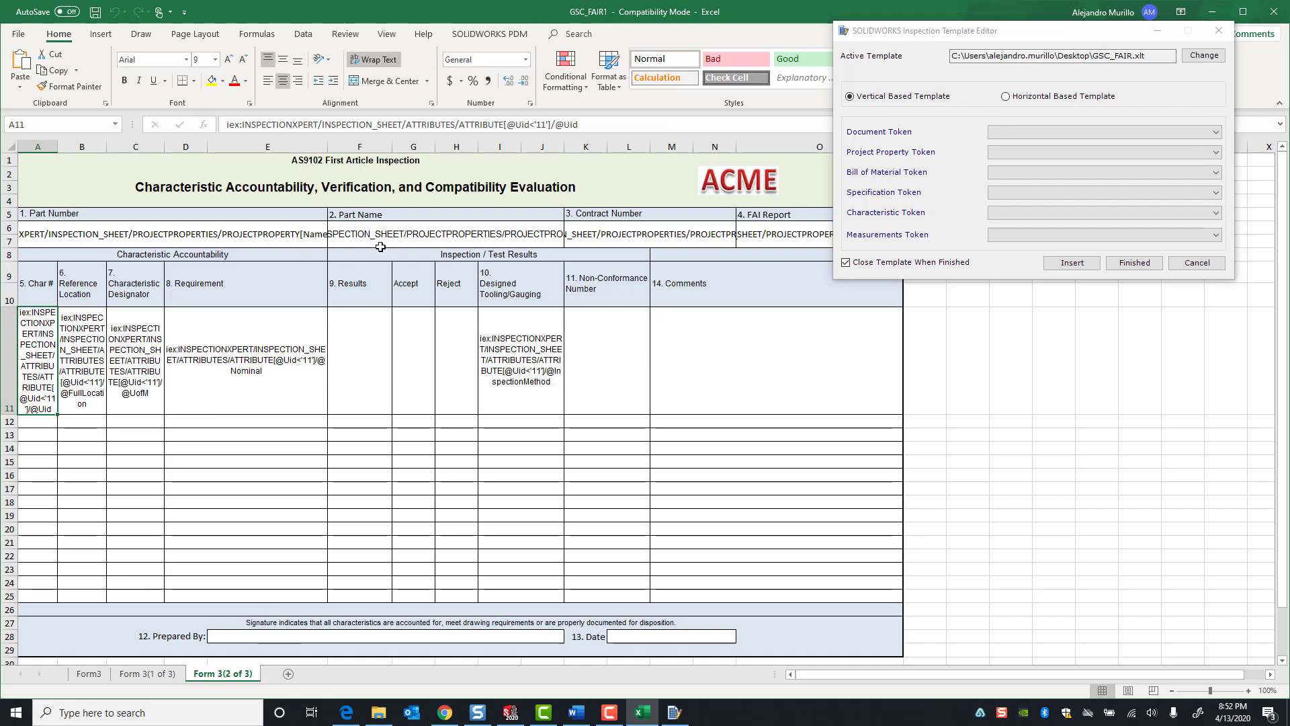
{"action": "left_click", "coordinate": [79, 348]}
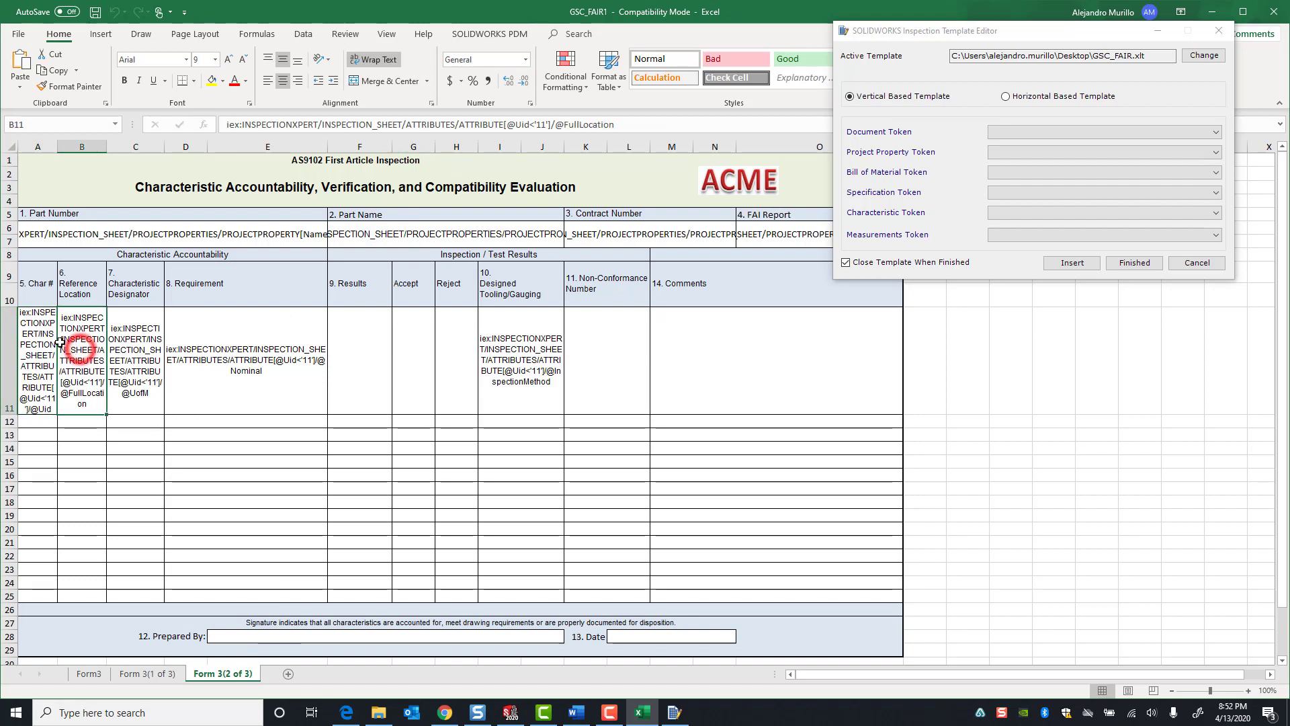
{"action": "left_click", "coordinate": [54, 340]}
{"action": "left_click", "coordinate": [37, 332]}
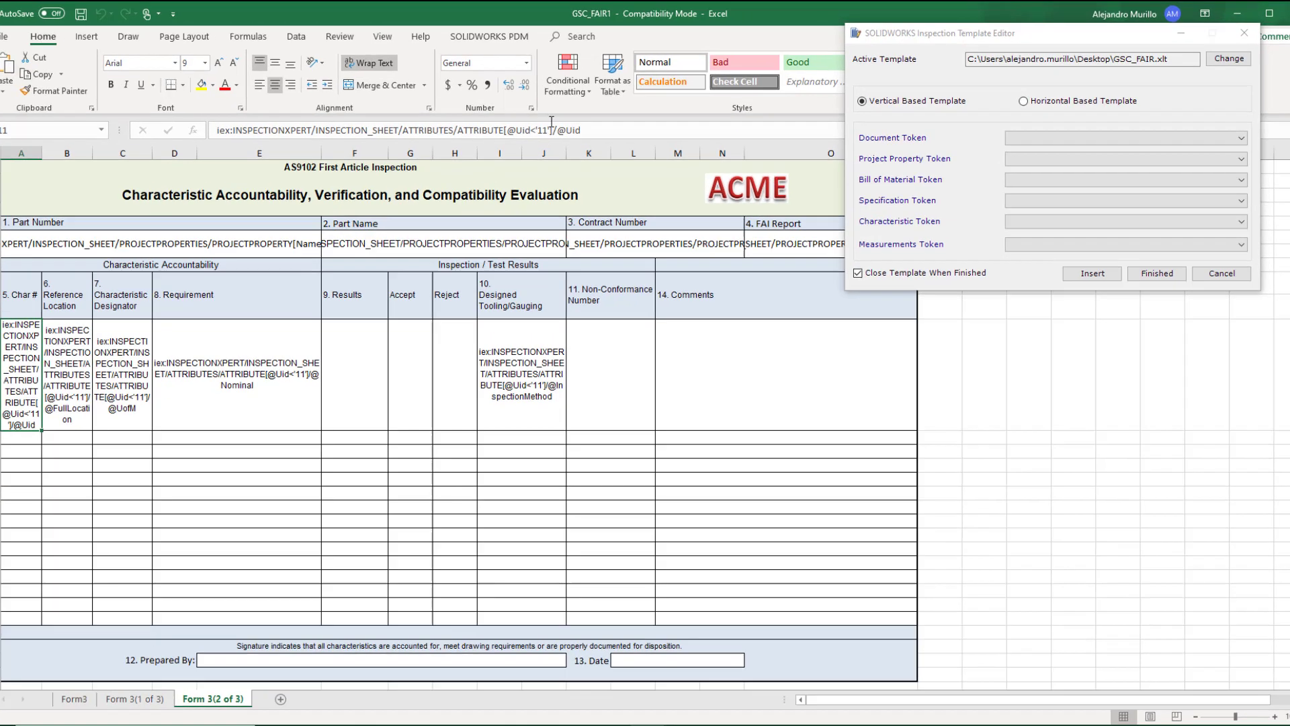
{"action": "left_click", "coordinate": [522, 128]}
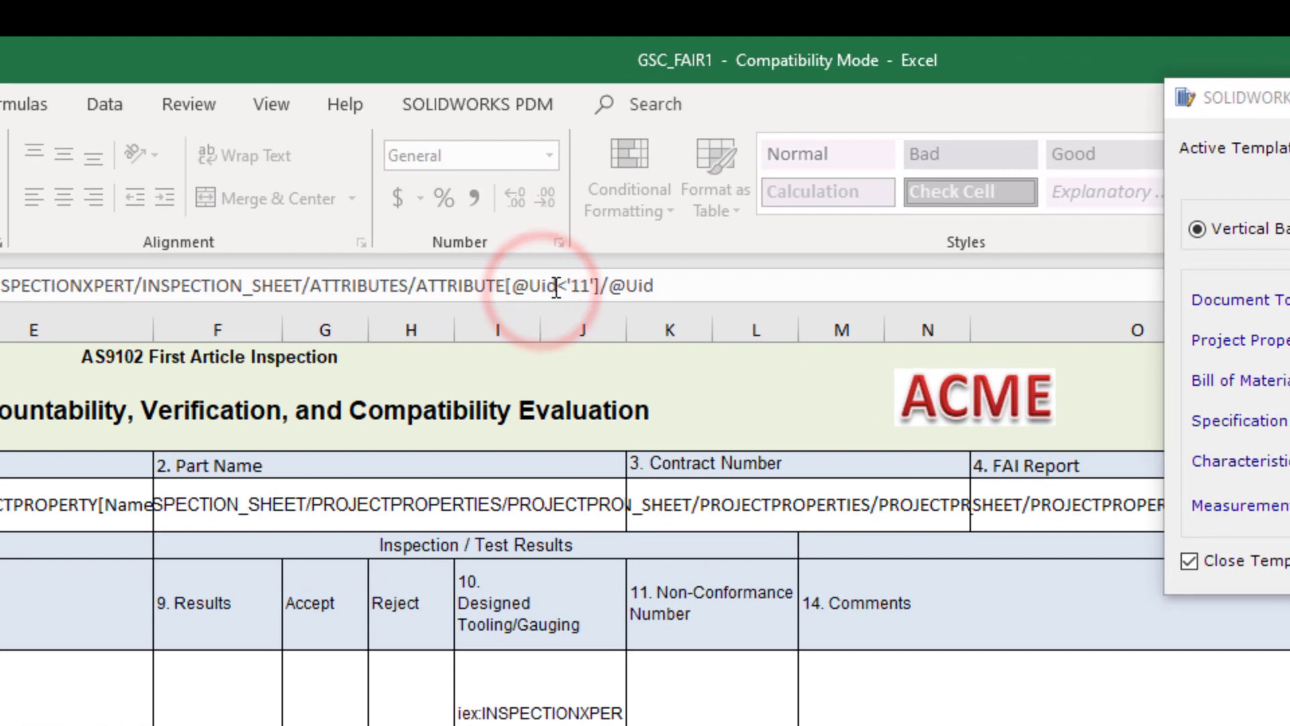
{"action": "left_click", "coordinate": [582, 286]}
{"action": "left_click", "coordinate": [583, 286]}
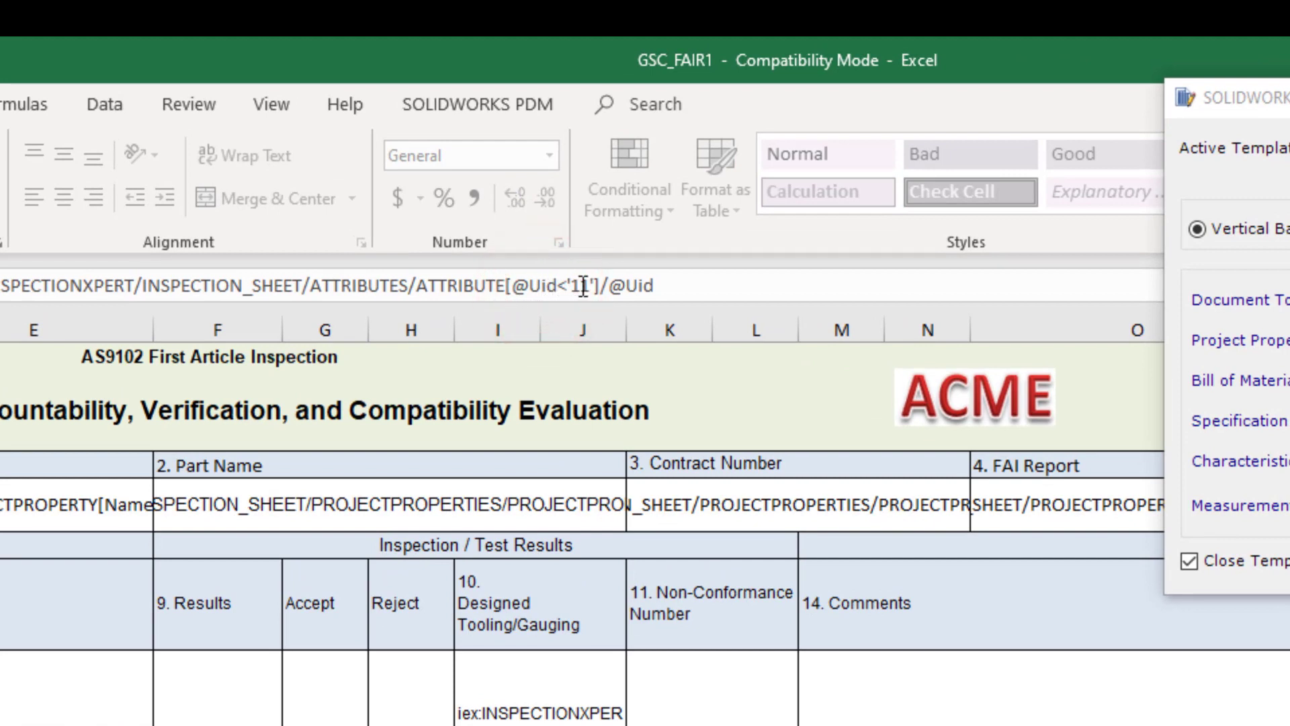
{"action": "left_click", "coordinate": [576, 286]}
{"action": "key", "text": "BackSpace"}
{"action": "type", "text": ">"}
{"action": "key", "text": "Right"}
{"action": "key", "text": "Right"}
{"action": "key", "text": "Right"}
{"action": "key", "text": "BackSpace"}
{"action": "type", "text": "0"}
{"action": "type", "text": "'"}
{"action": "type", "text": "and "}
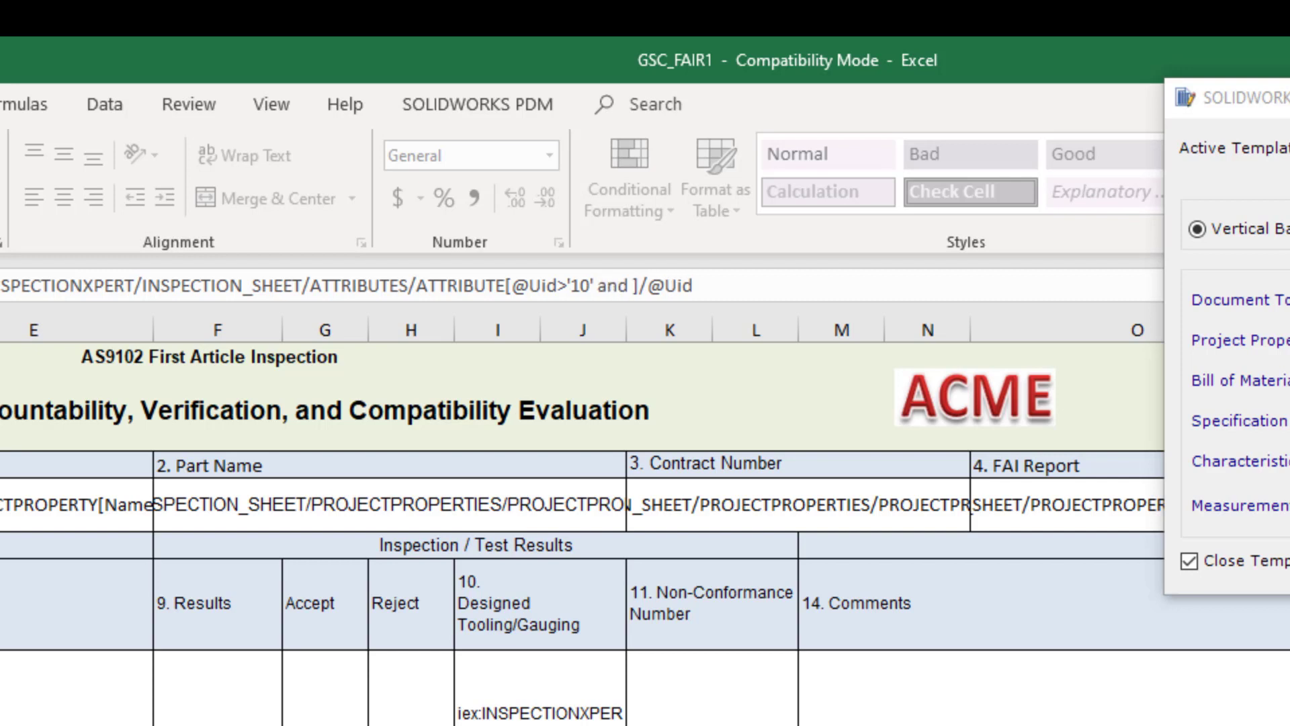
{"action": "type", "text": "@Uid"}
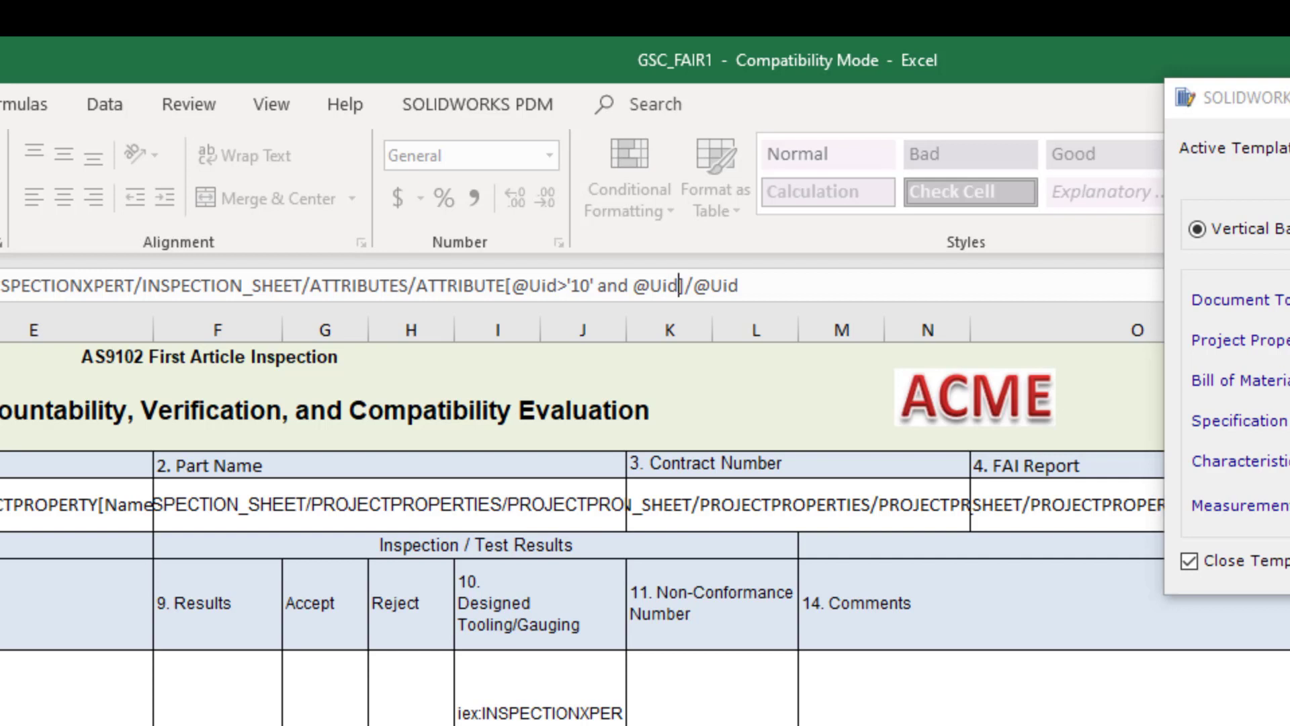
{"action": "type", "text": "<"}
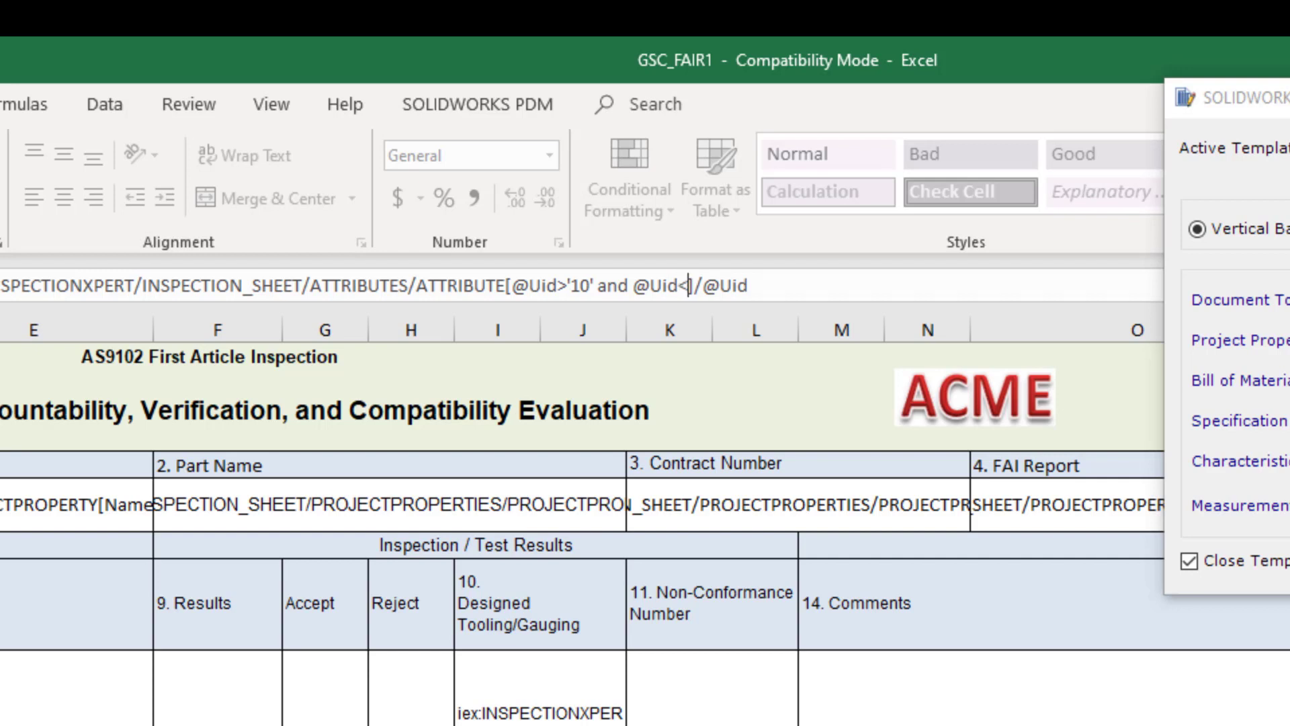
{"action": "type", "text": "21"}
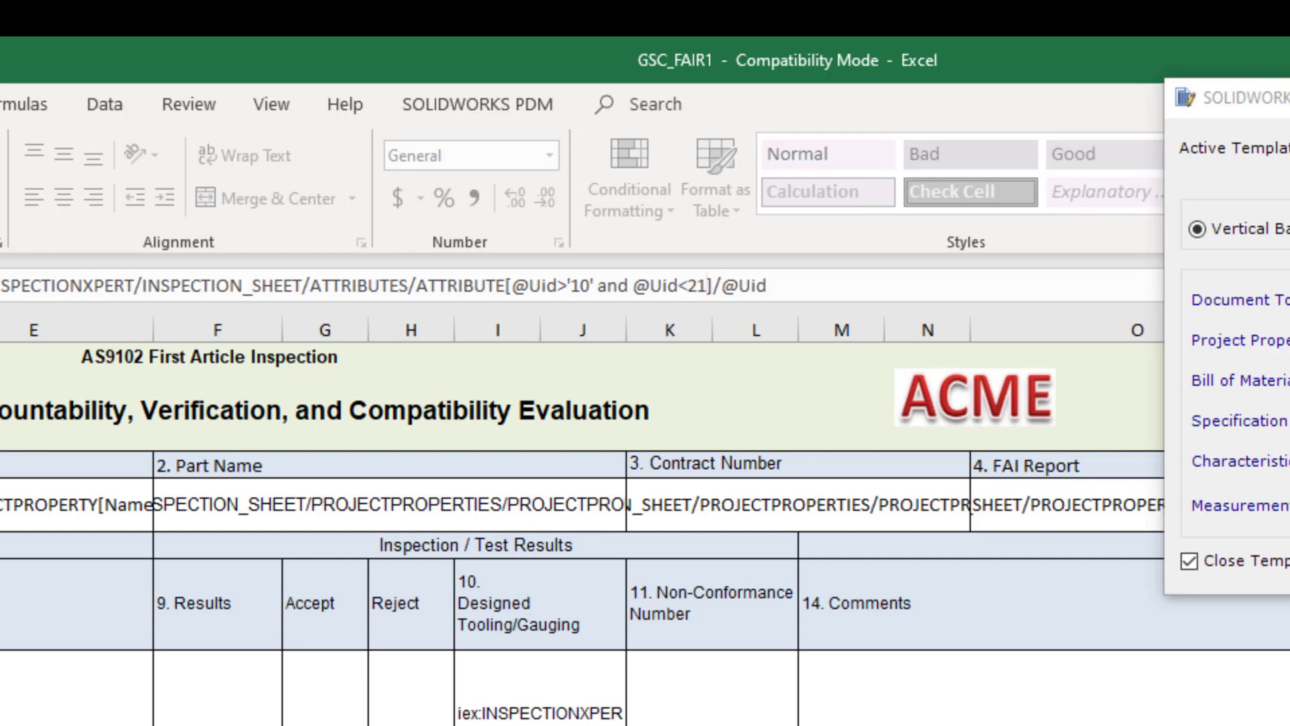
{"action": "key", "text": "BackSpace"}
{"action": "key", "text": "BackSpace"}
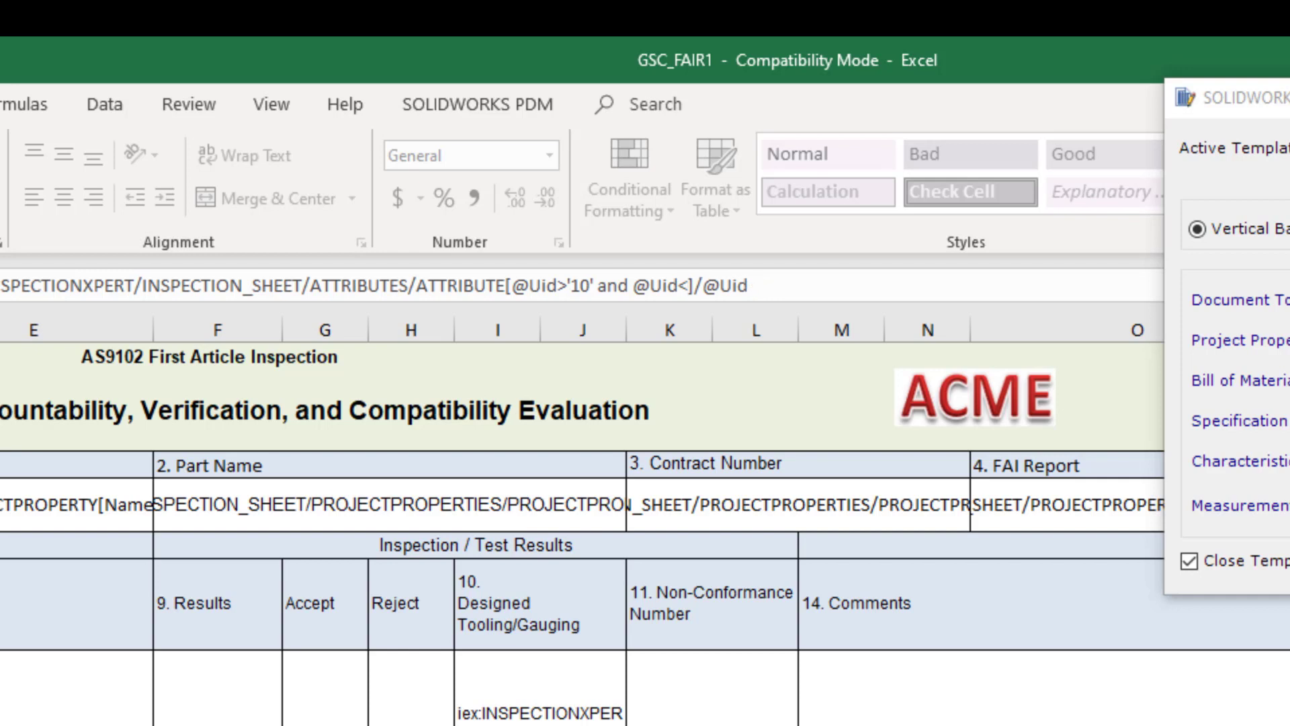
{"action": "type", "text": "'21"}
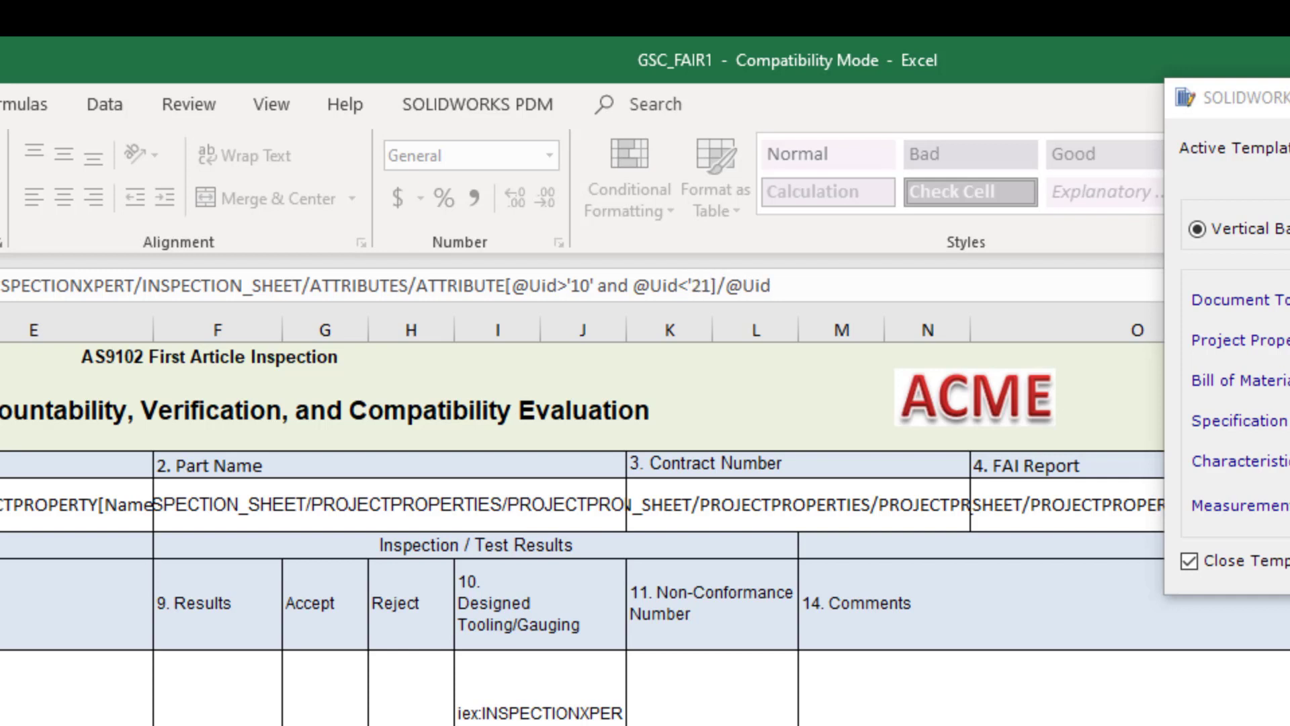
{"action": "type", "text": "'"}
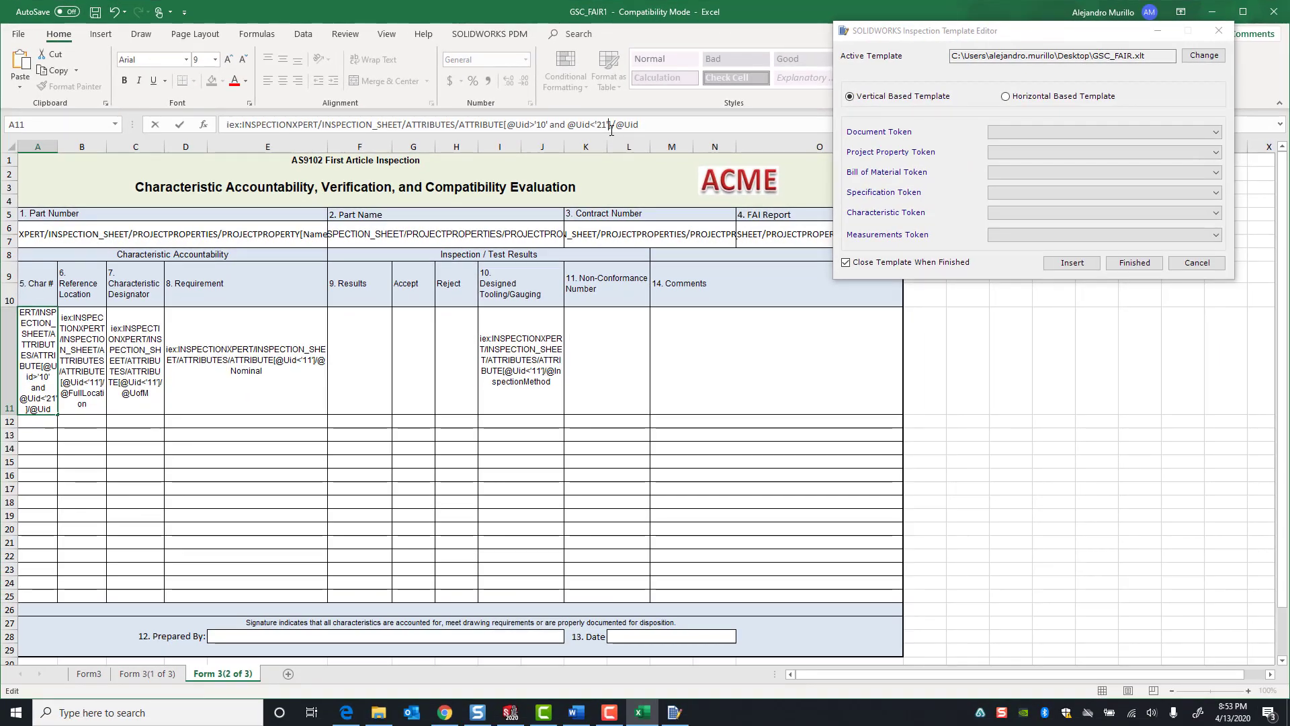
{"action": "left_click", "coordinate": [715, 299]}
{"action": "left_click_drag", "start_coordinate": [611, 127], "coordinate": [506, 131]}
{"action": "right_click", "coordinate": [505, 130]}
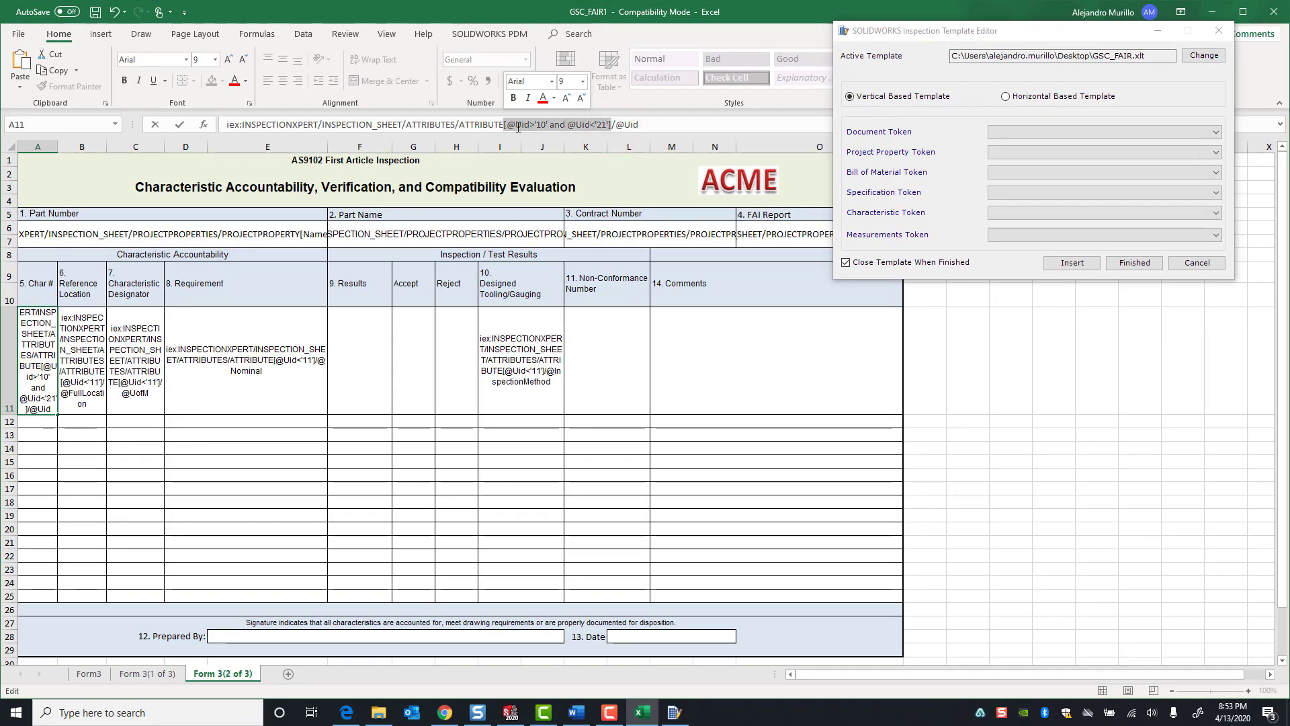
{"action": "left_click", "coordinate": [543, 145]}
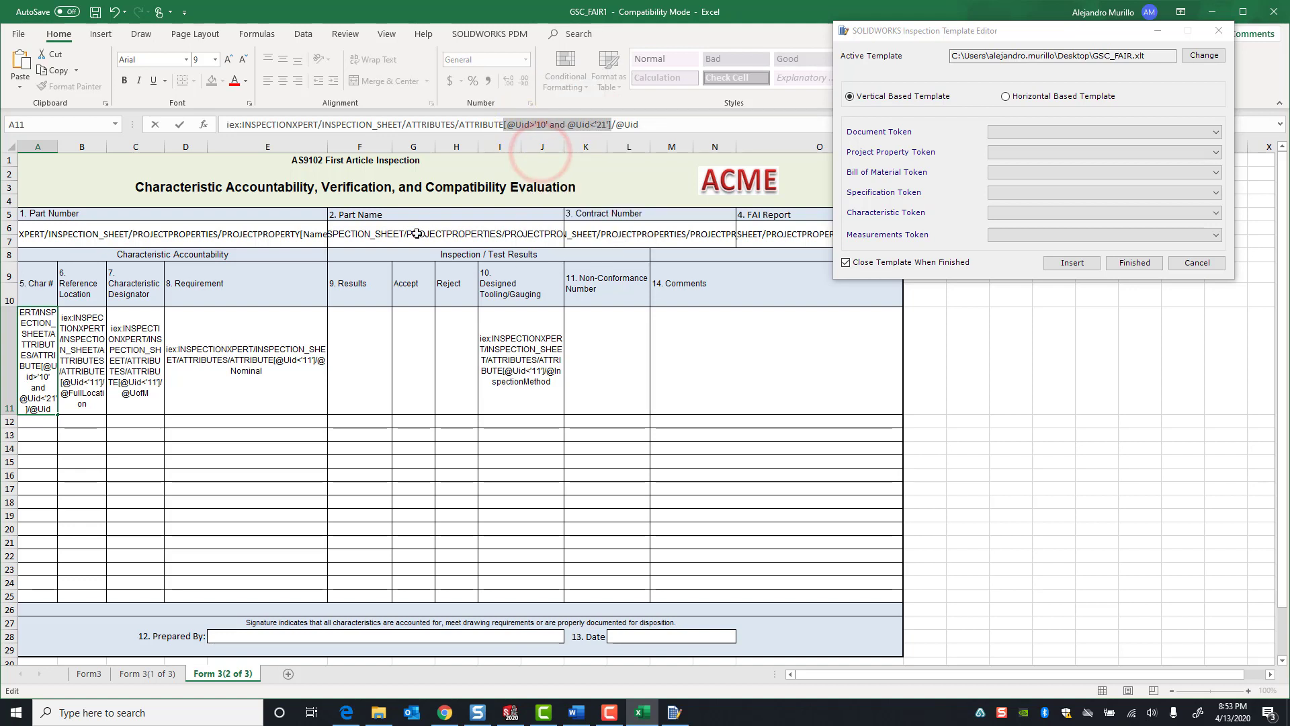
{"action": "left_click", "coordinate": [82, 334]}
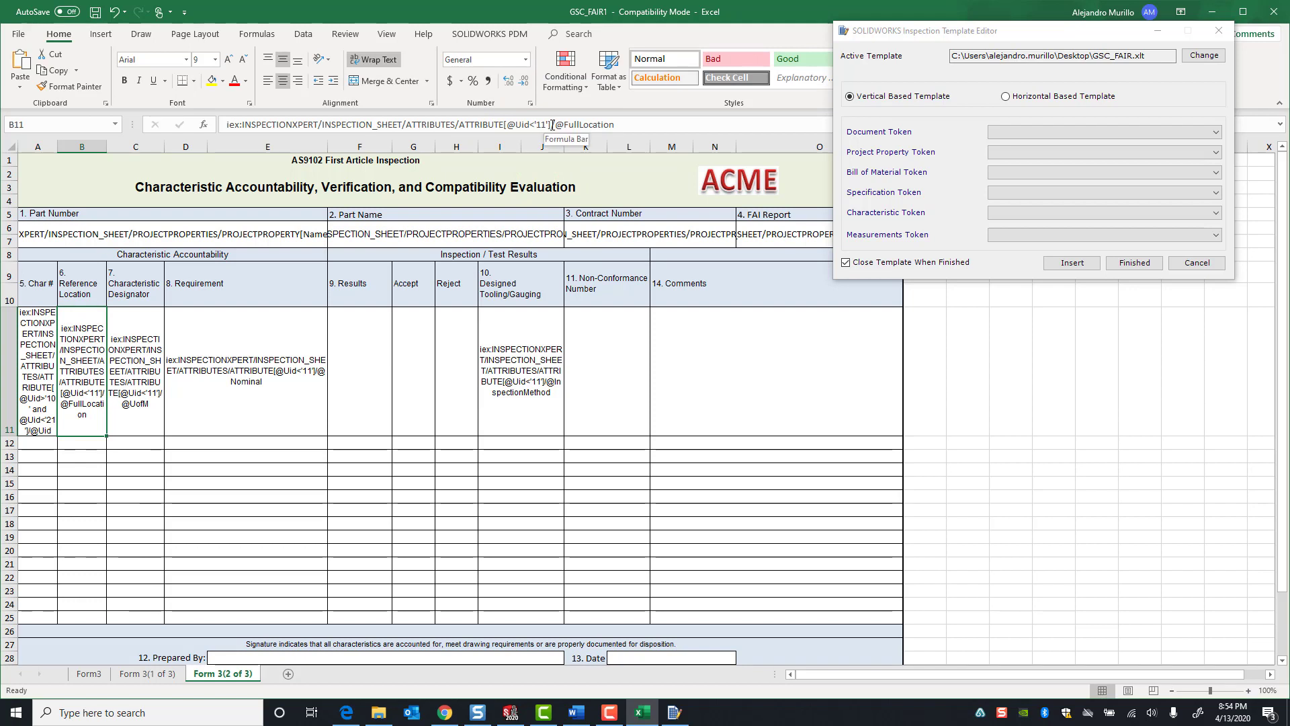
{"action": "left_click_drag", "start_coordinate": [550, 123], "coordinate": [503, 124]}
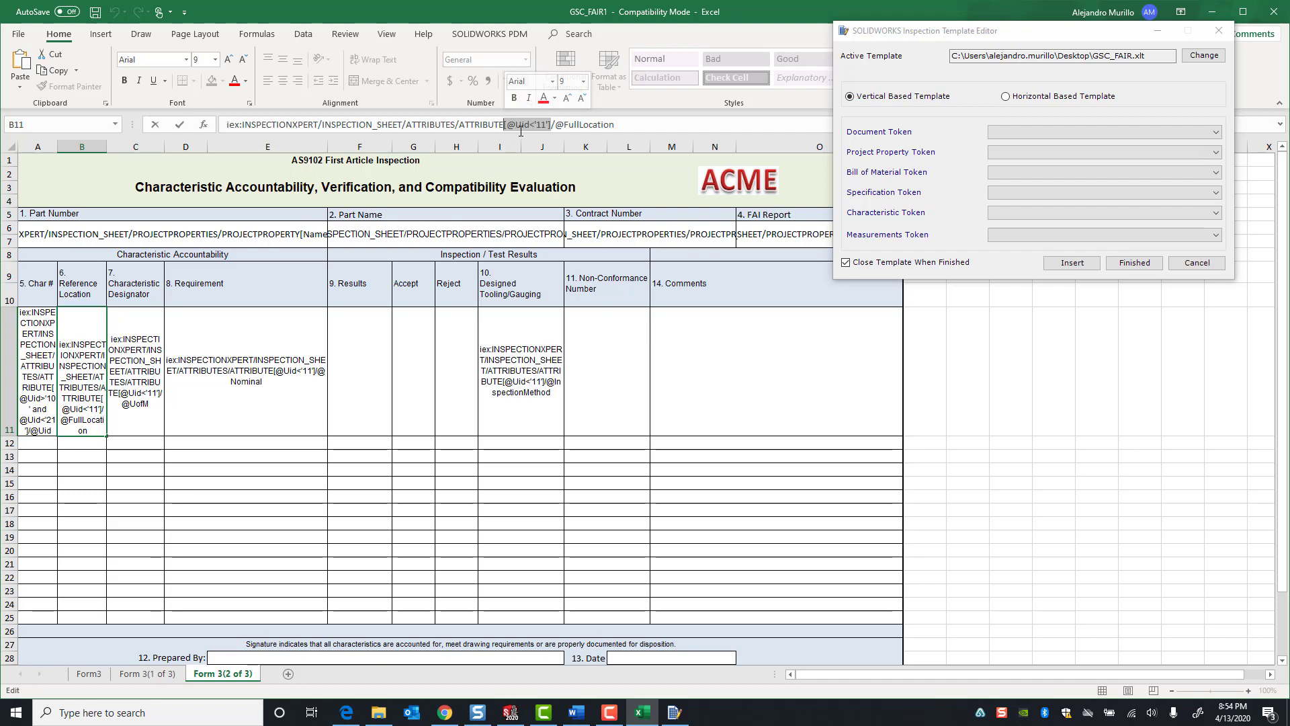
{"action": "key", "text": "ctrl+v"}
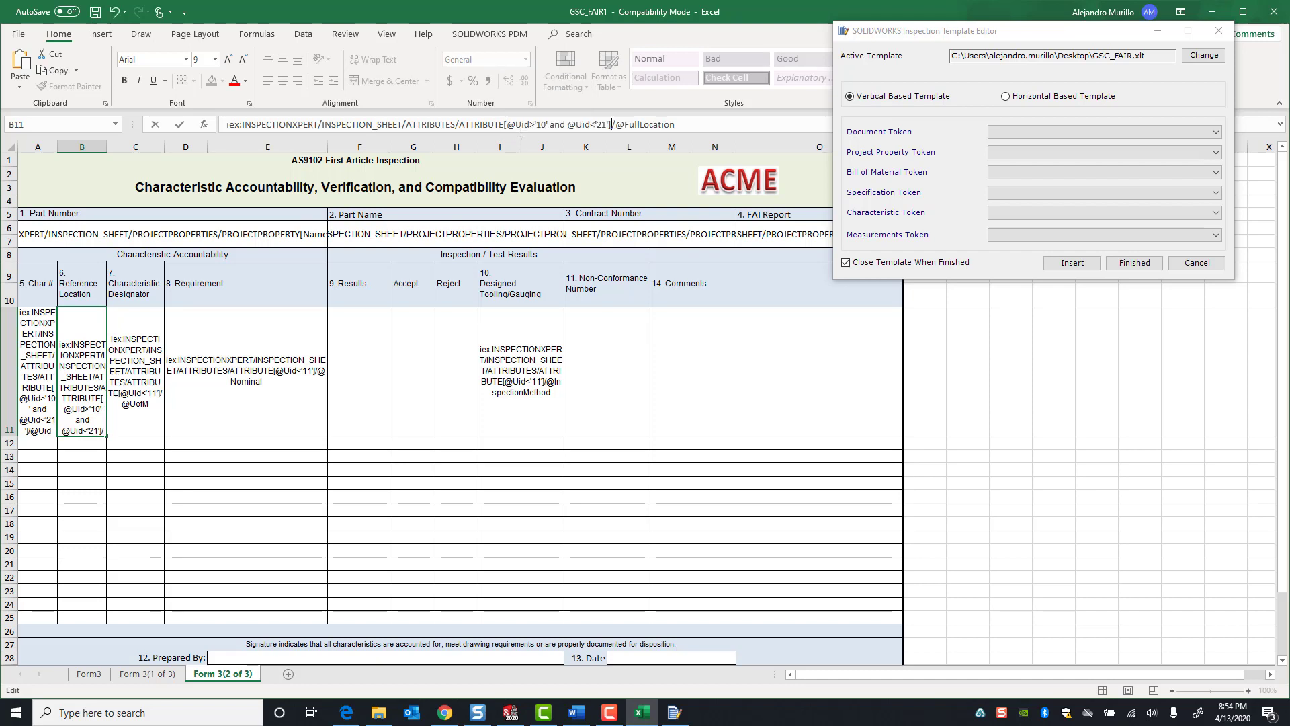
{"action": "left_click", "coordinate": [137, 371]}
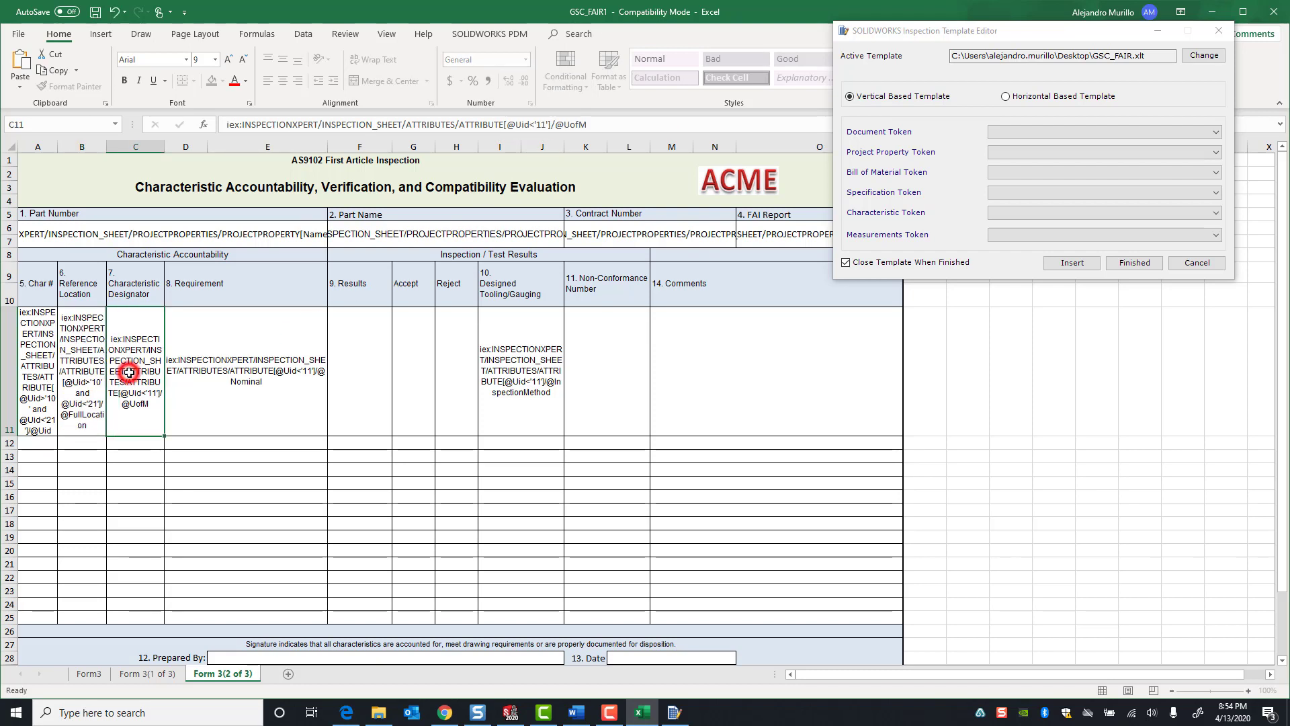
{"action": "left_click", "coordinate": [551, 124]}
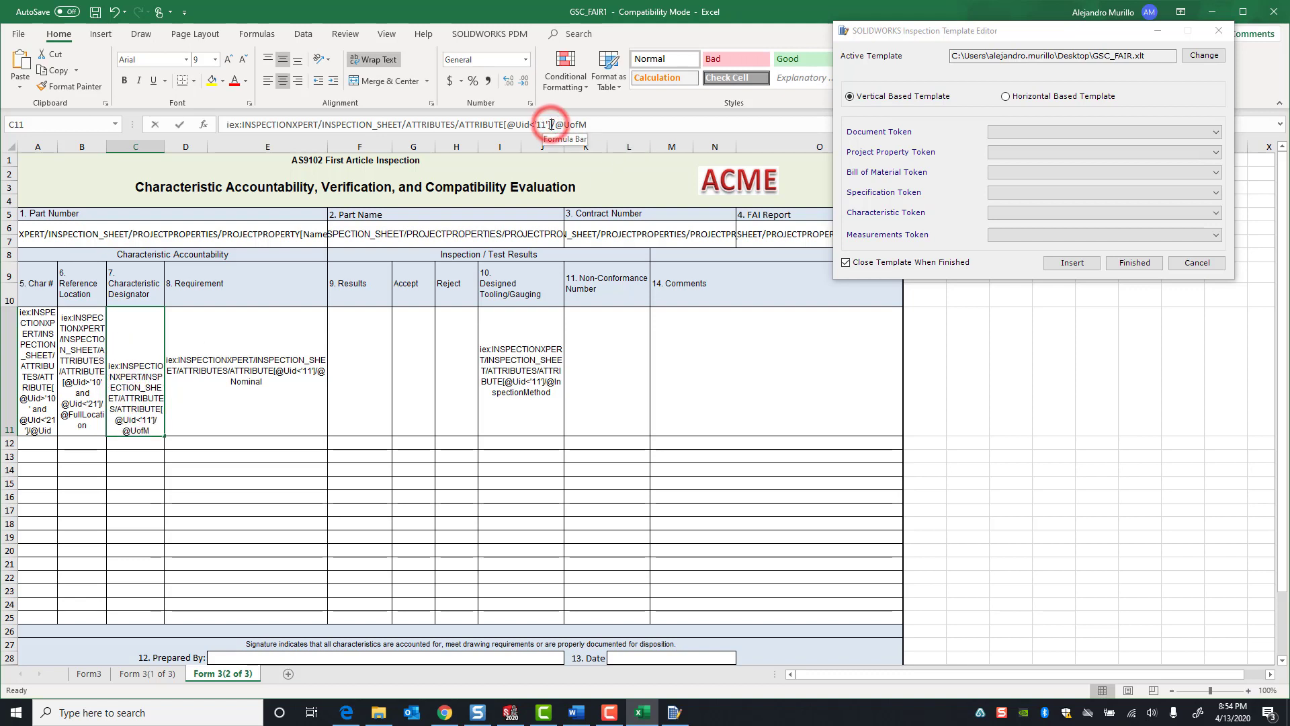
{"action": "left_click_drag", "start_coordinate": [550, 124], "coordinate": [513, 123]}
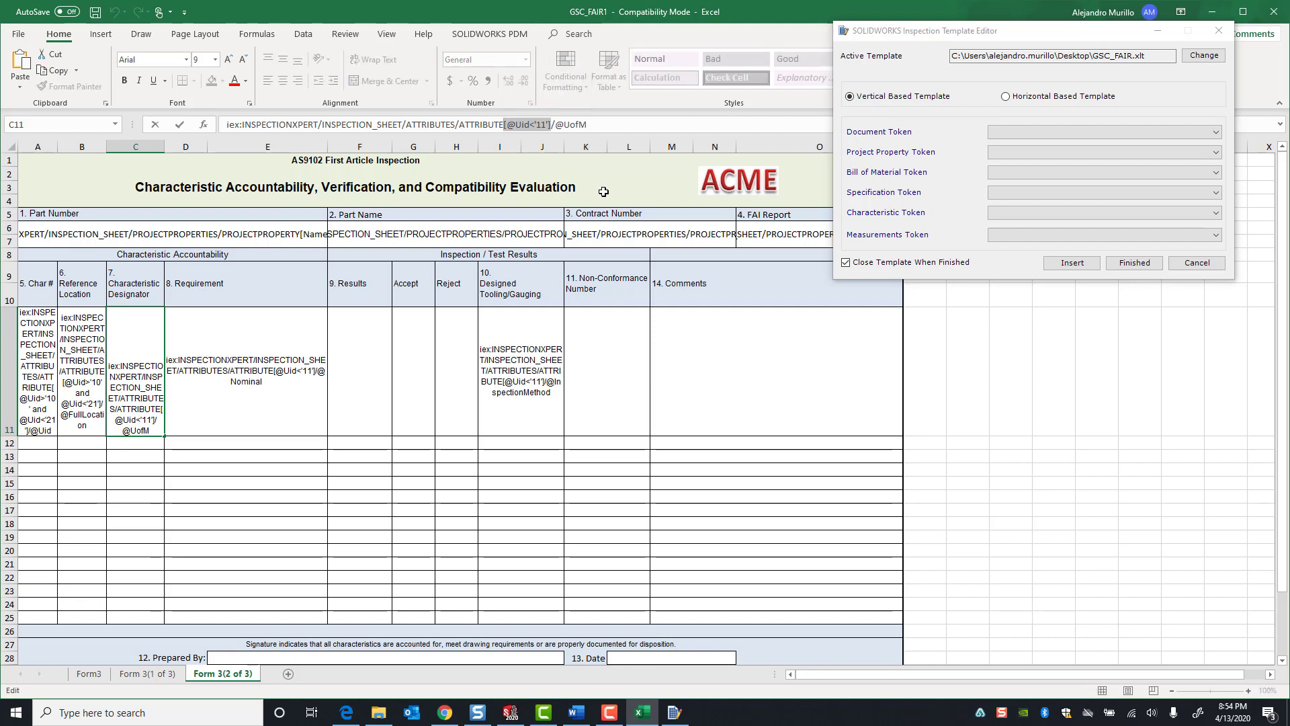
{"action": "key", "text": "ctrl+v"}
{"action": "left_click", "coordinate": [289, 364]}
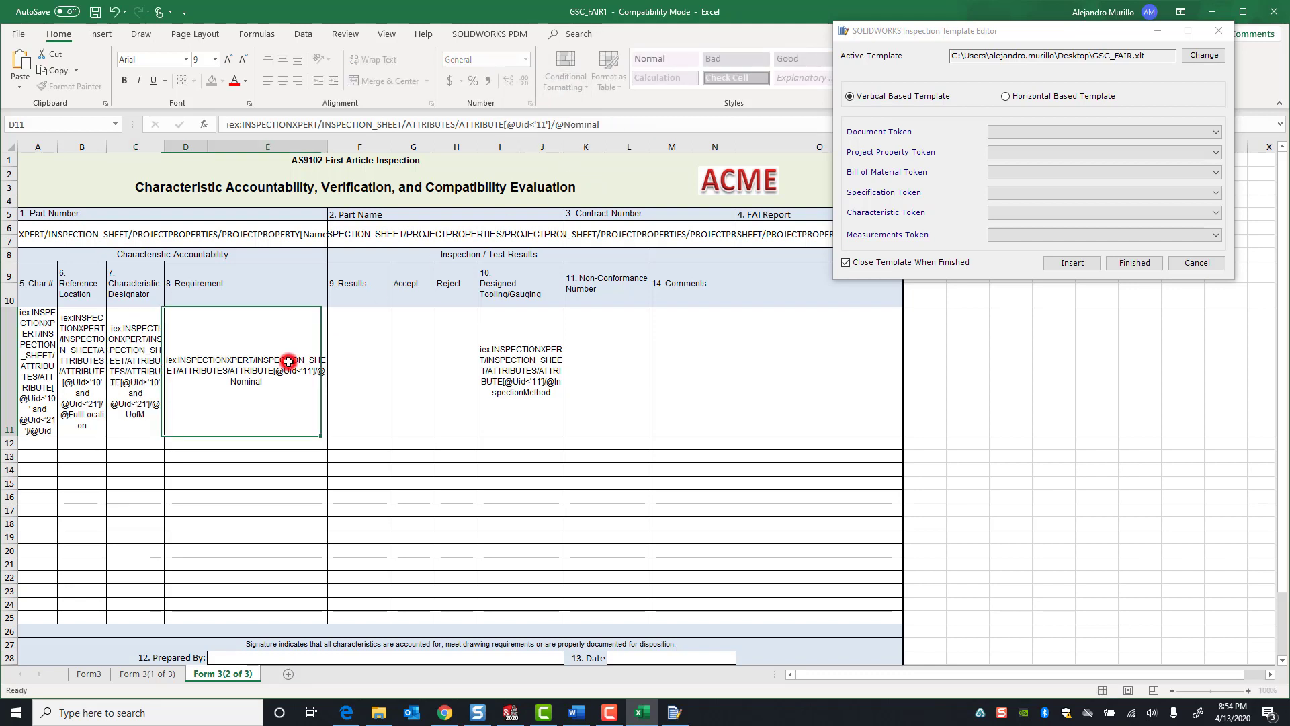
{"action": "left_click", "coordinate": [547, 125]}
{"action": "left_click_drag", "start_coordinate": [548, 124], "coordinate": [508, 127]}
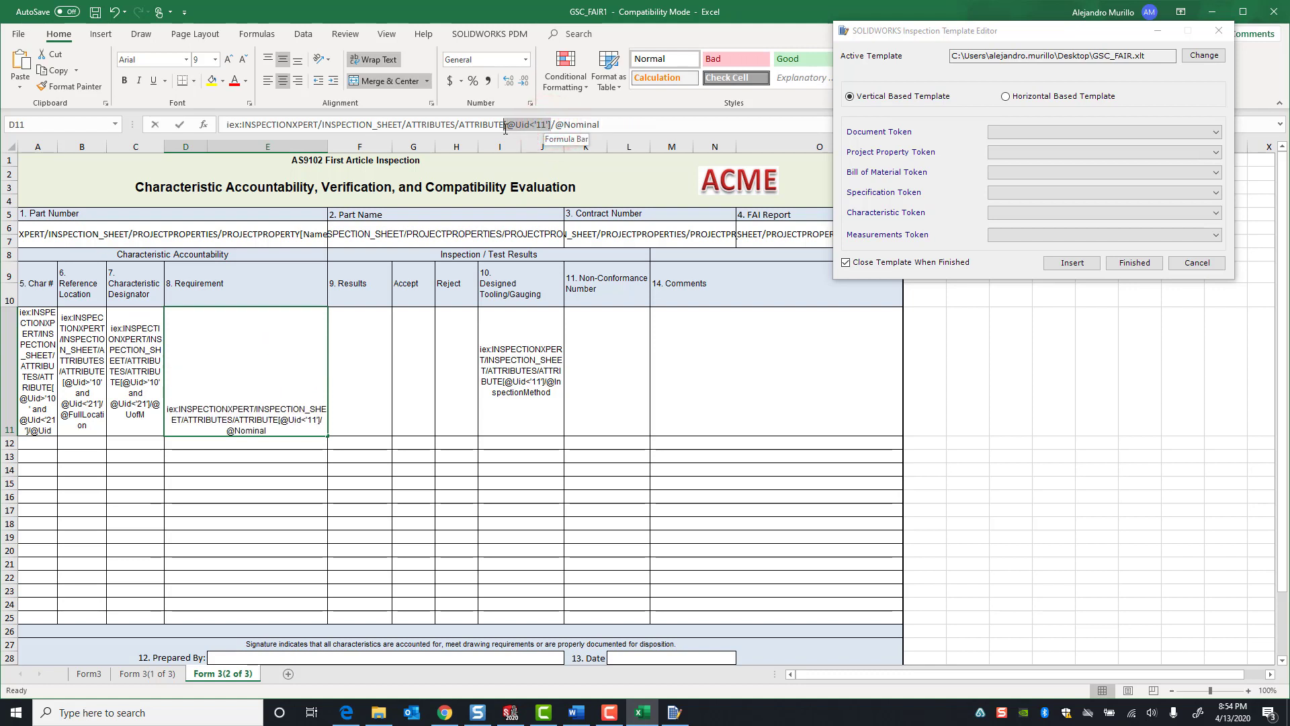
{"action": "key", "text": "ctrl+v"}
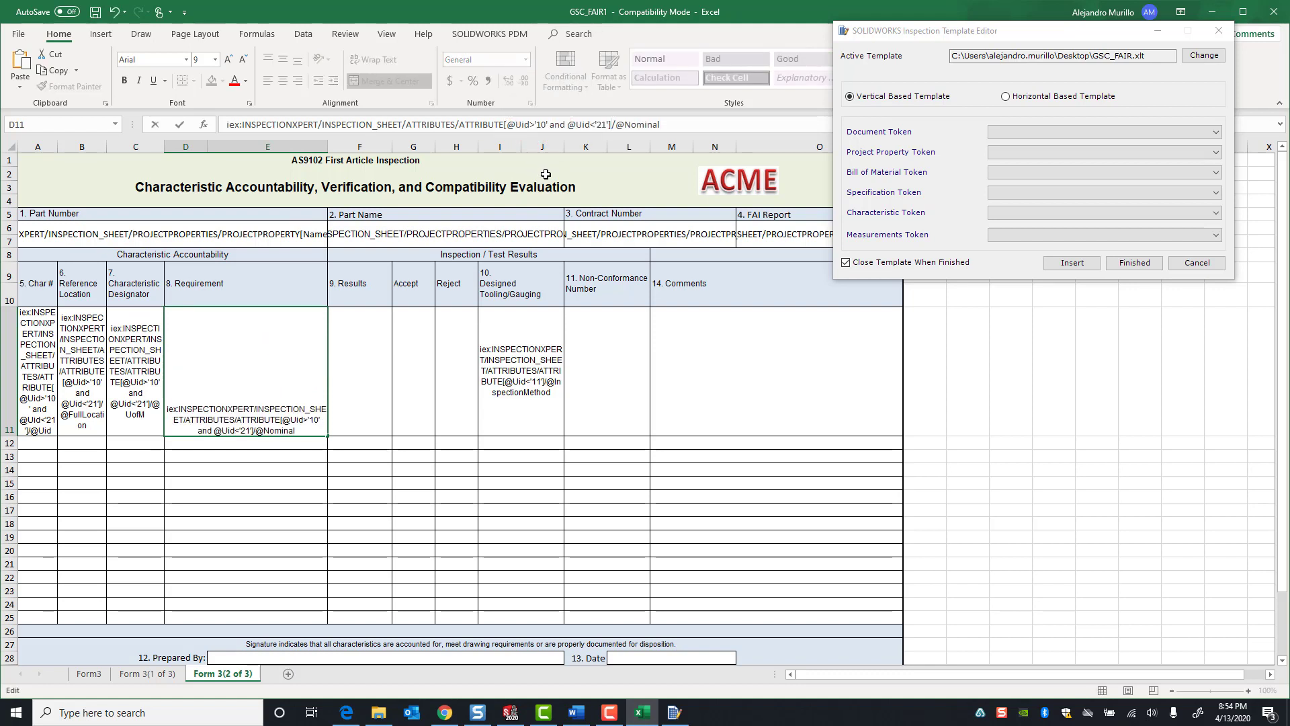
{"action": "left_click", "coordinate": [520, 341]}
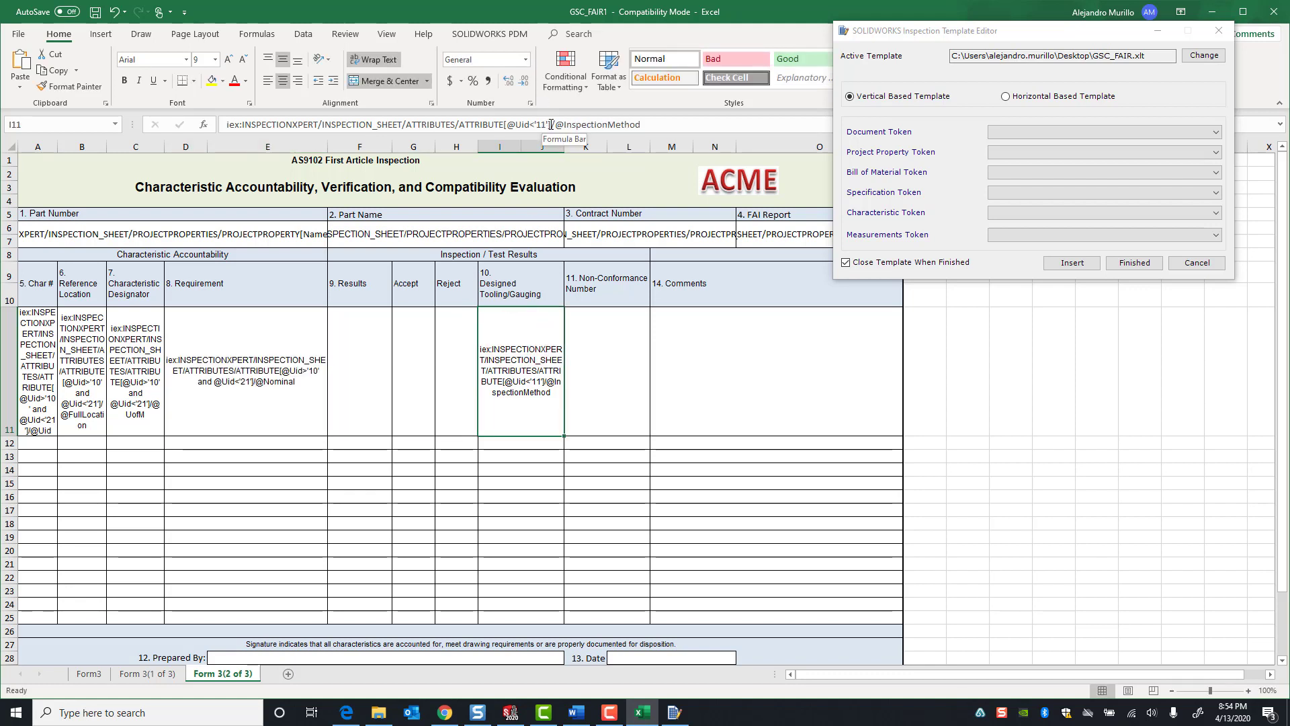
{"action": "left_click_drag", "start_coordinate": [550, 124], "coordinate": [509, 122]}
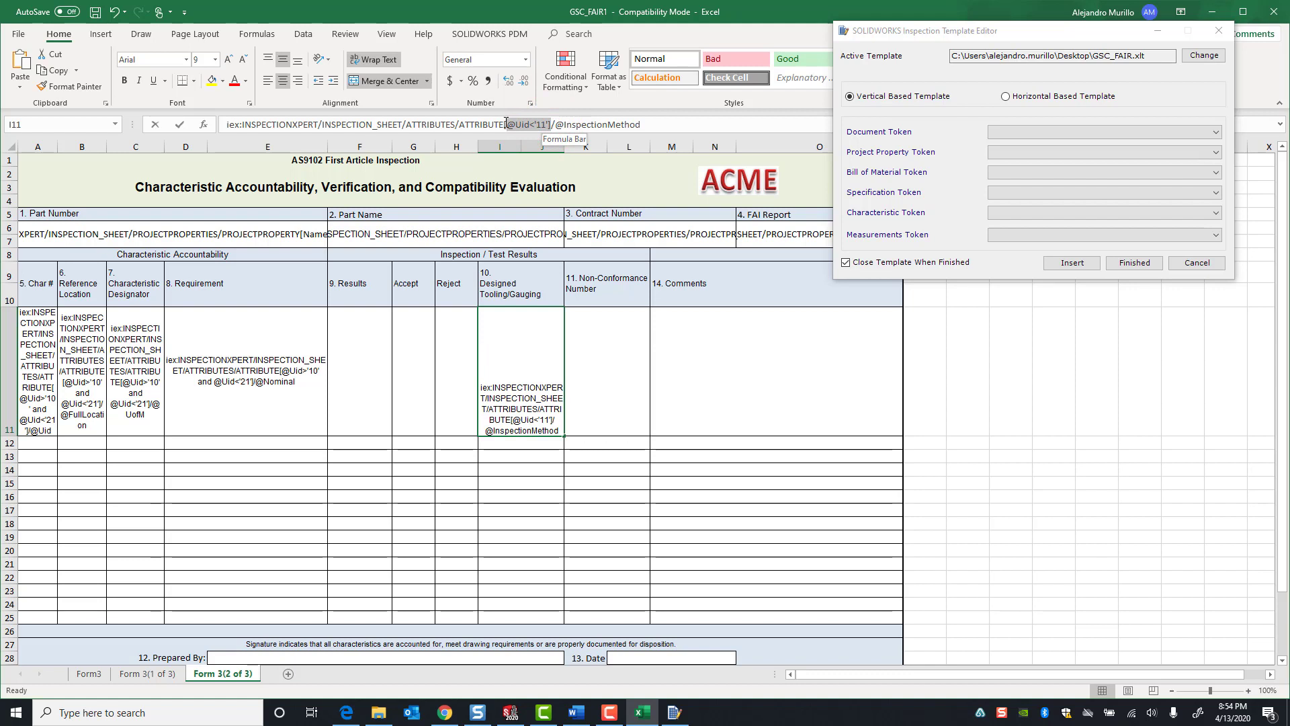
{"action": "key", "text": "ctrl+v"}
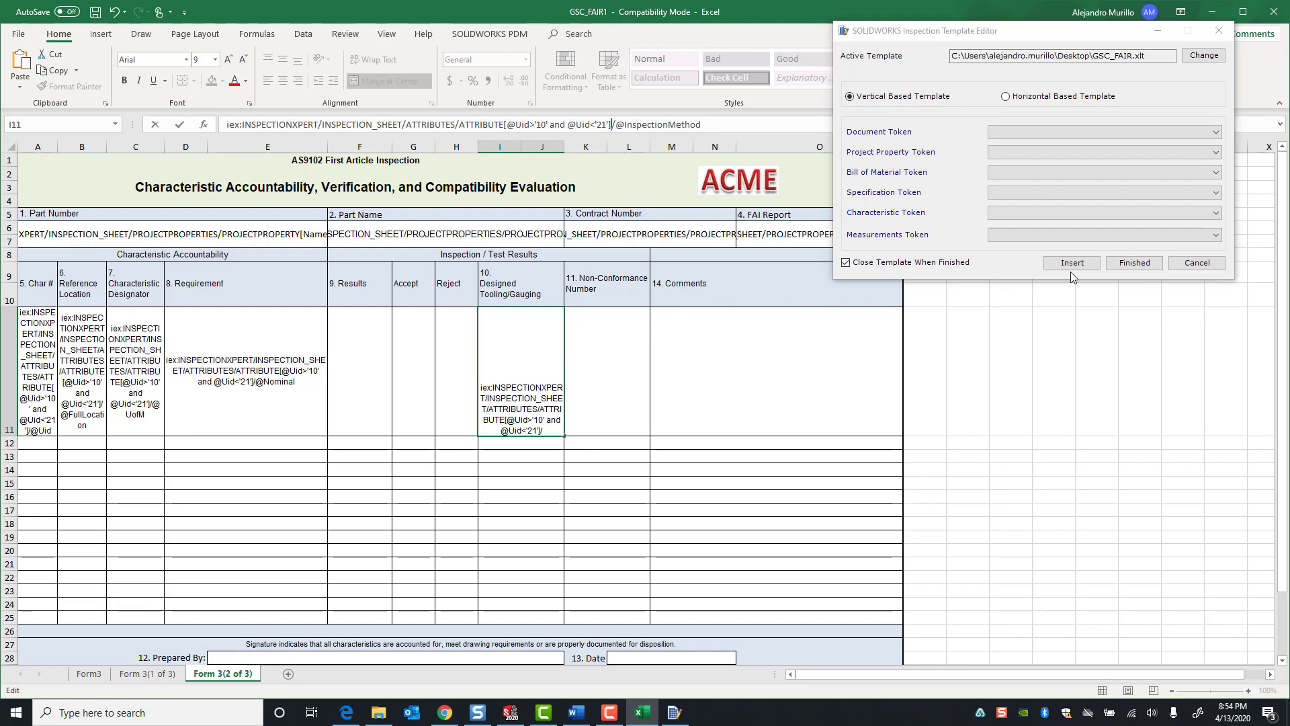
Commit the edited token in I11 and finish the template, saving it over GSC_FAIR.xlt on the Desktop
{"action": "left_click", "coordinate": [1135, 263]}
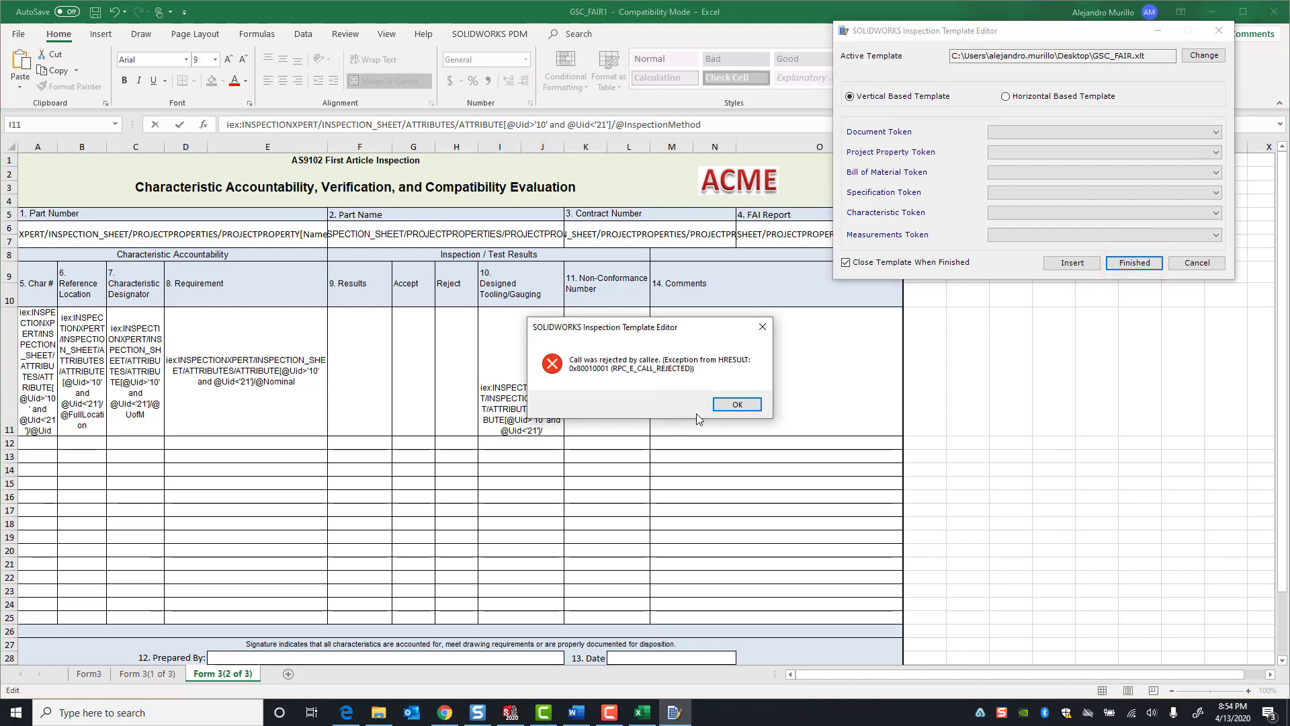
{"action": "left_click", "coordinate": [746, 404]}
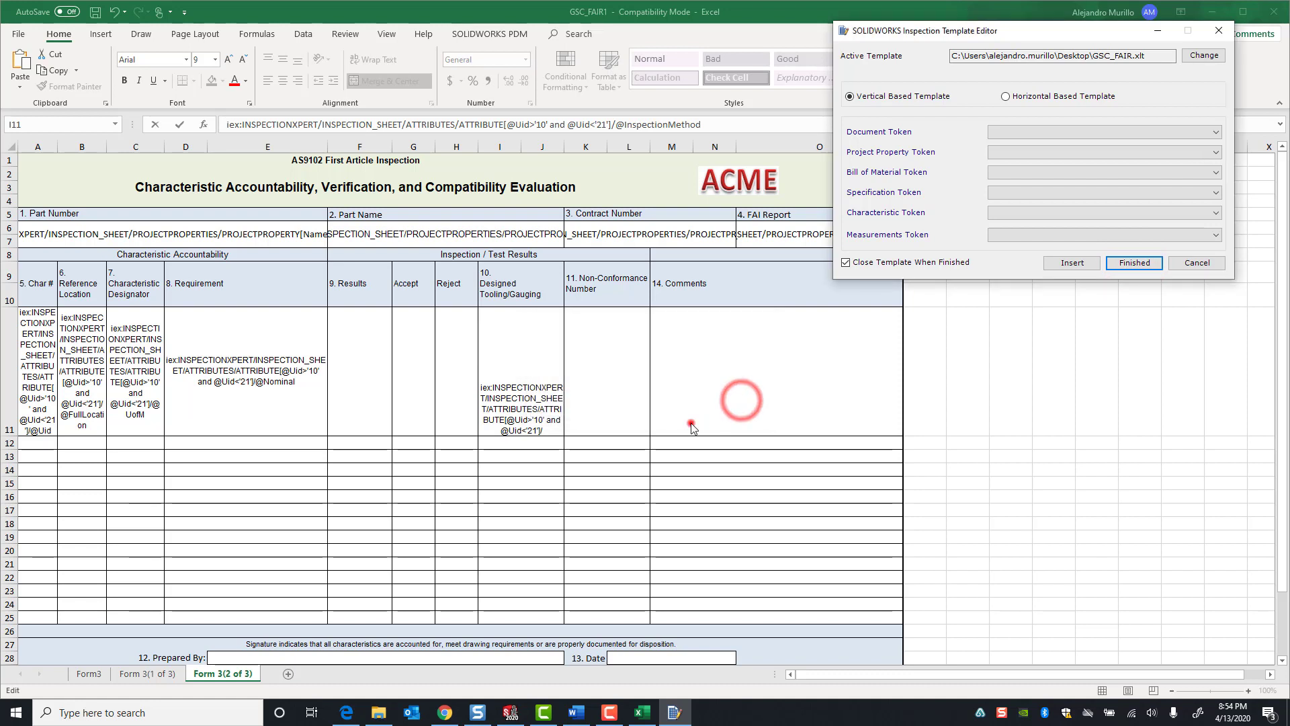
{"action": "left_click", "coordinate": [476, 513]}
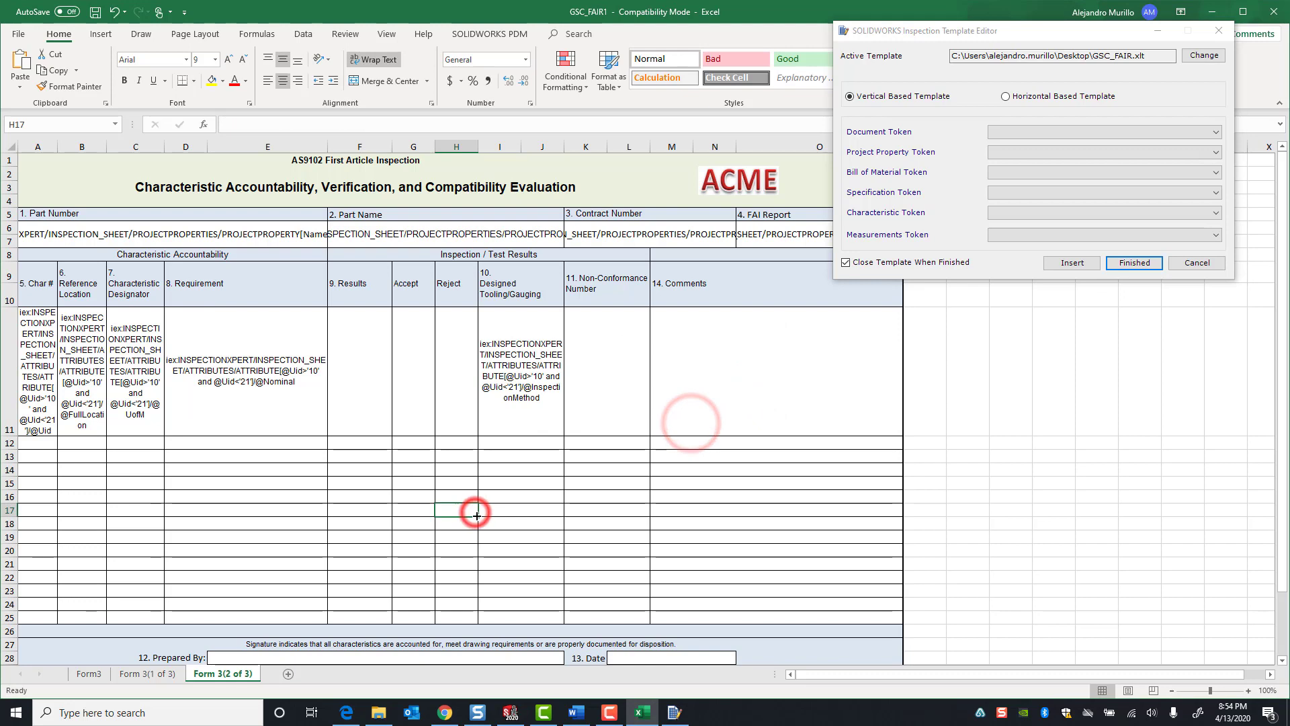
{"action": "left_click", "coordinate": [1127, 263]}
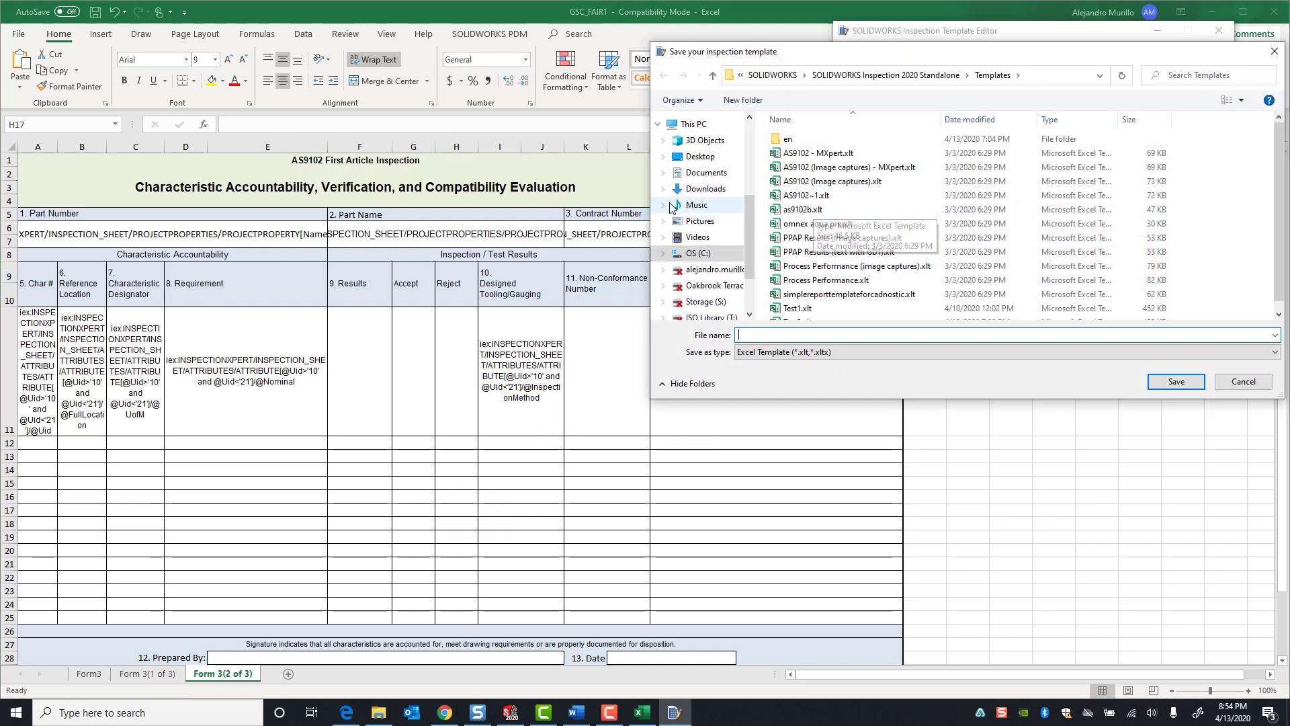
{"action": "scroll", "coordinate": [699, 202], "scroll_direction": "up", "scroll_amount": 1}
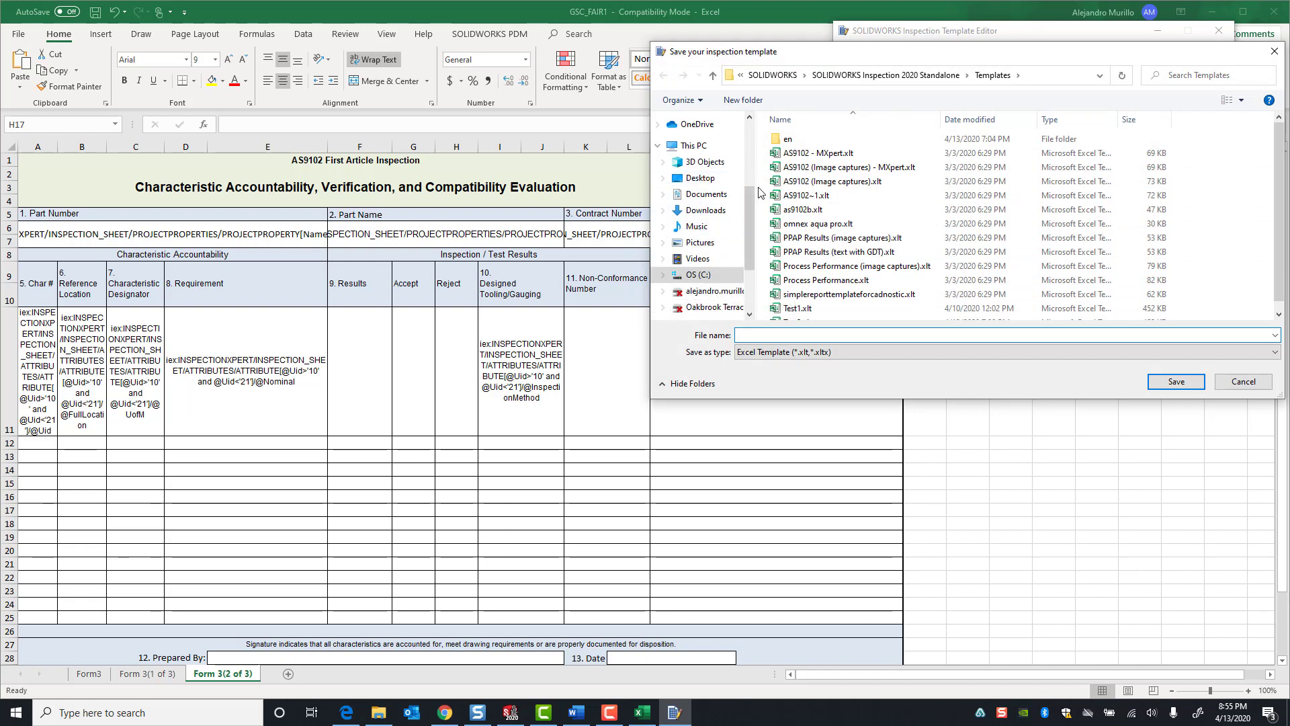
{"action": "left_click", "coordinate": [701, 178]}
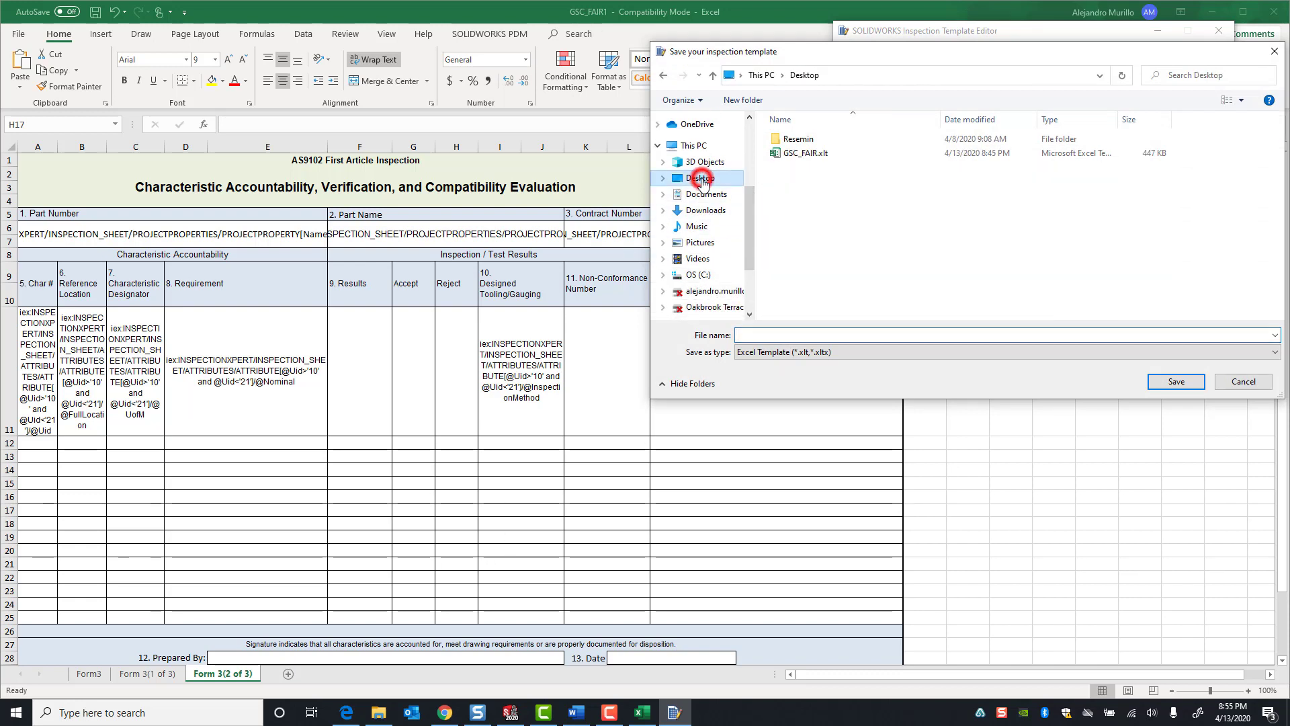
{"action": "left_click", "coordinate": [811, 153]}
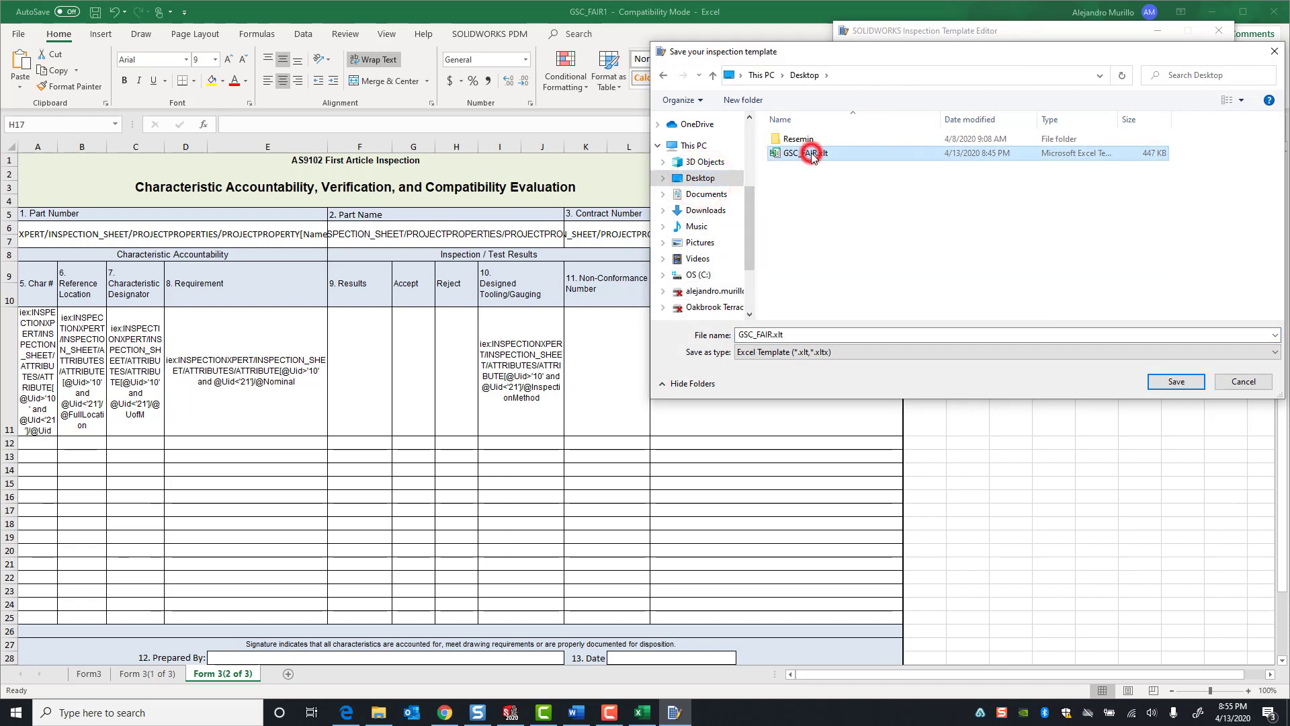
{"action": "left_click", "coordinate": [1174, 381]}
{"action": "left_click", "coordinate": [677, 356]}
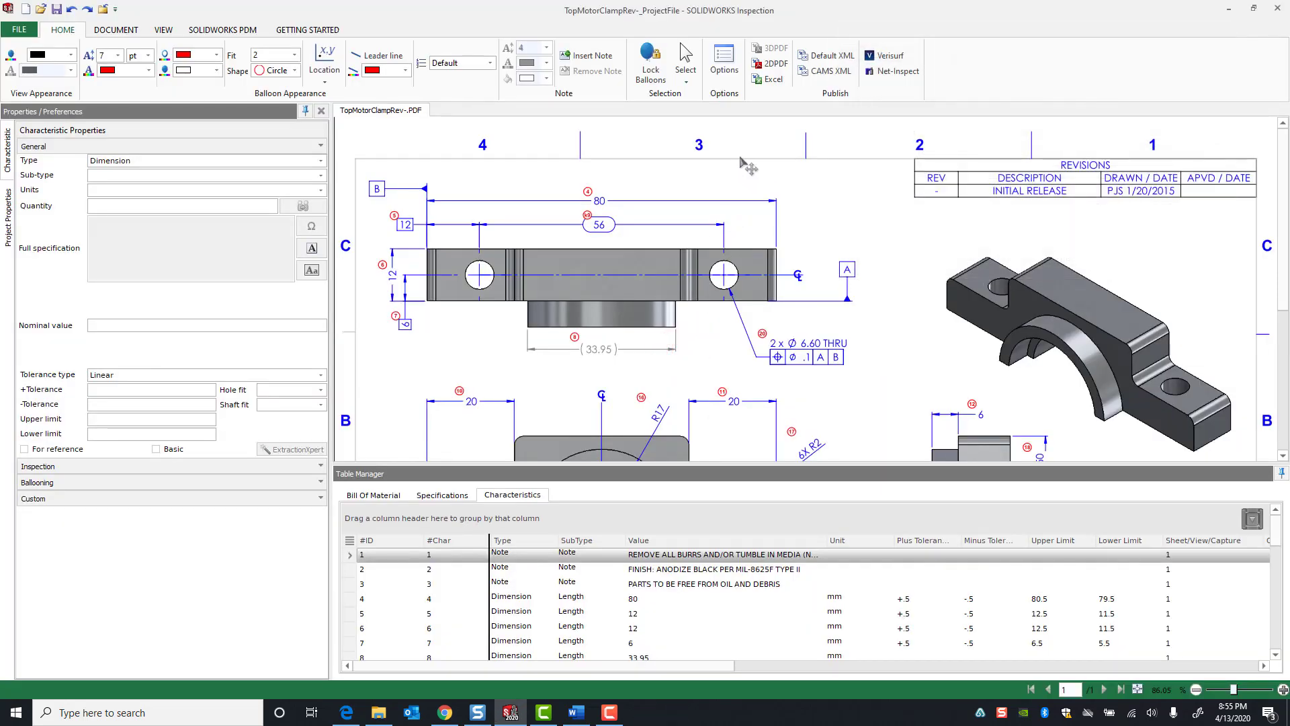
Export the project to Excel with the GSC_FAIR.xlt template, replacing TopMotorClampRev-.xls on the Desktop
{"action": "left_click", "coordinate": [764, 79]}
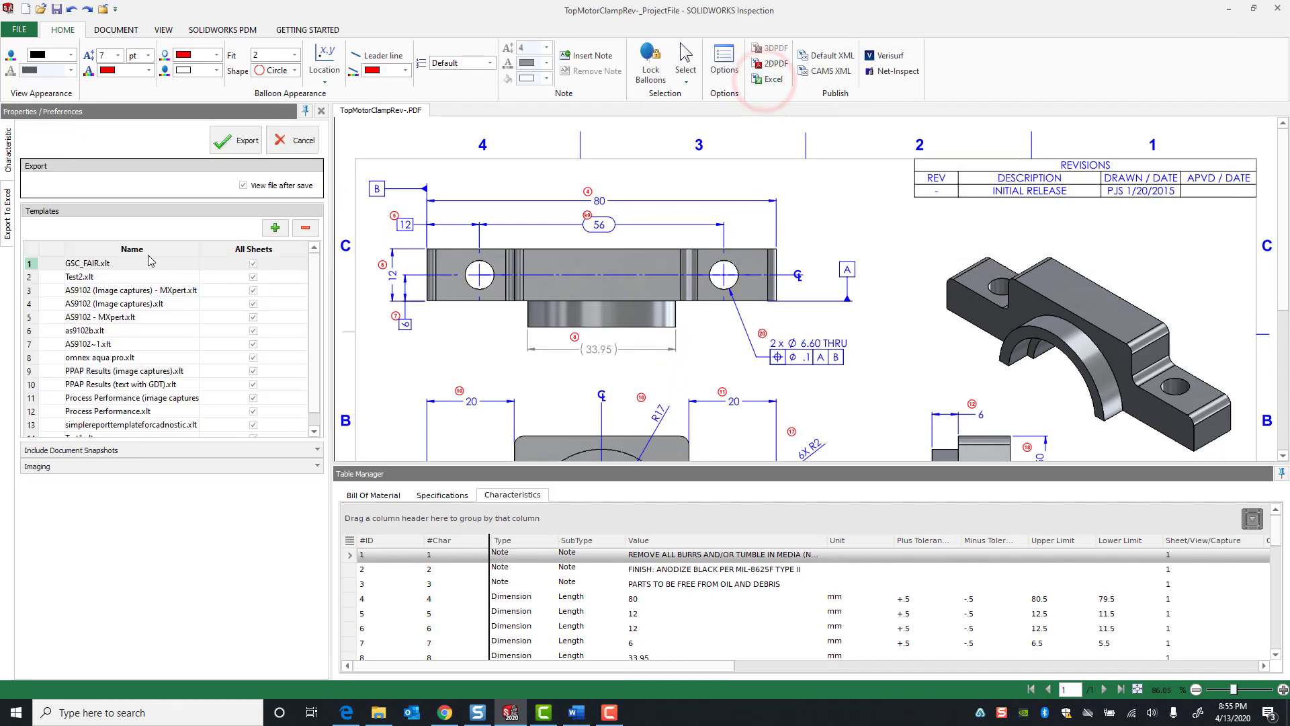
{"action": "left_click", "coordinate": [82, 263]}
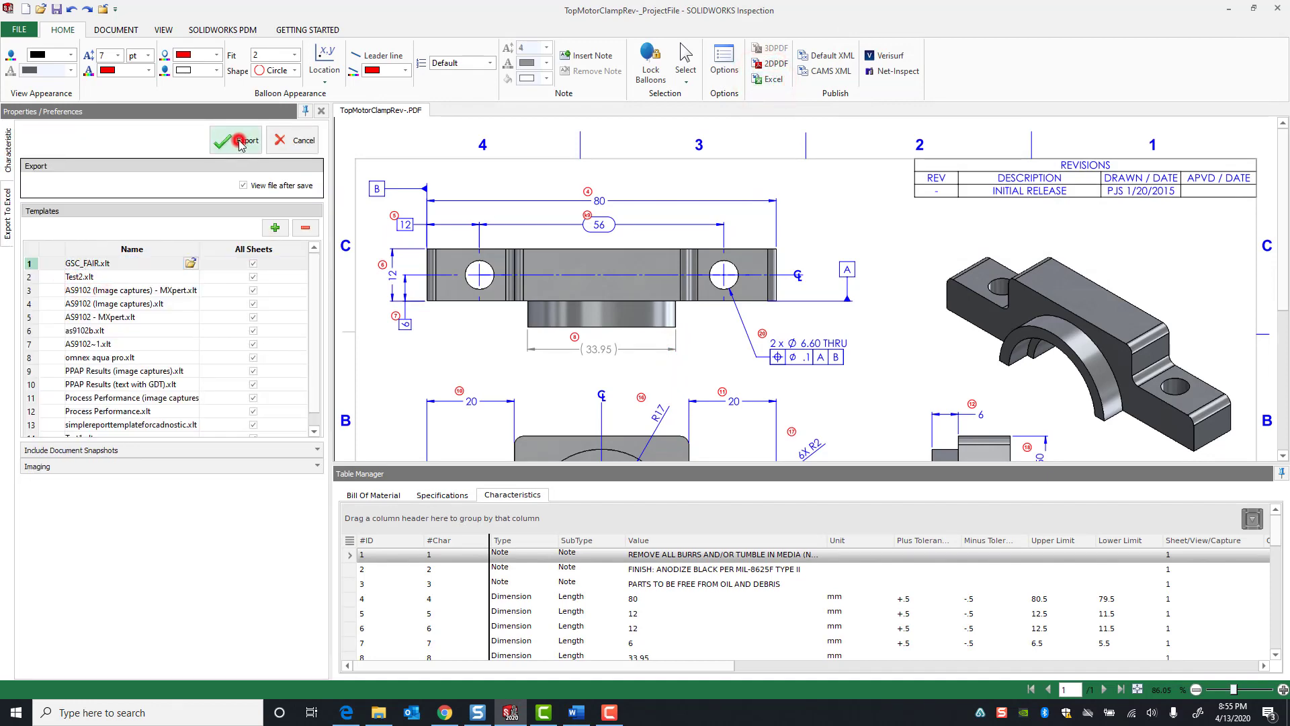
{"action": "left_click", "coordinate": [235, 140]}
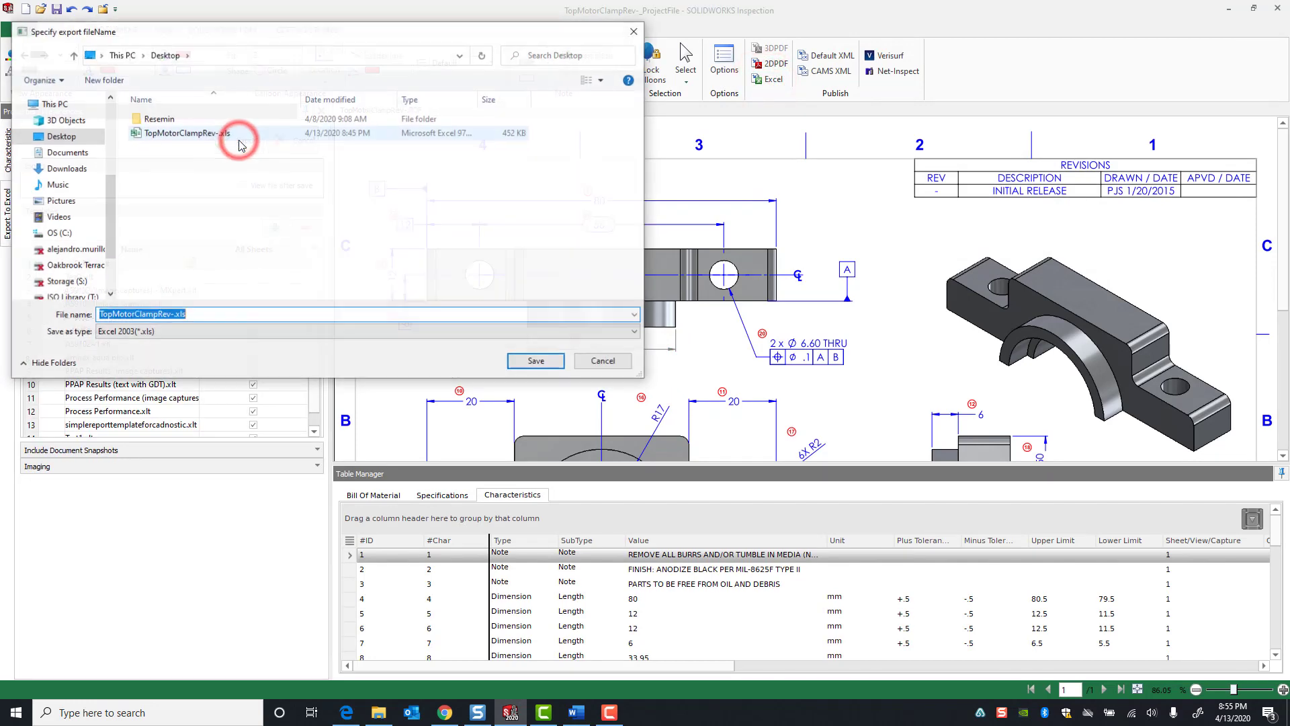
{"action": "left_click", "coordinate": [528, 362]}
{"action": "left_click", "coordinate": [665, 357]}
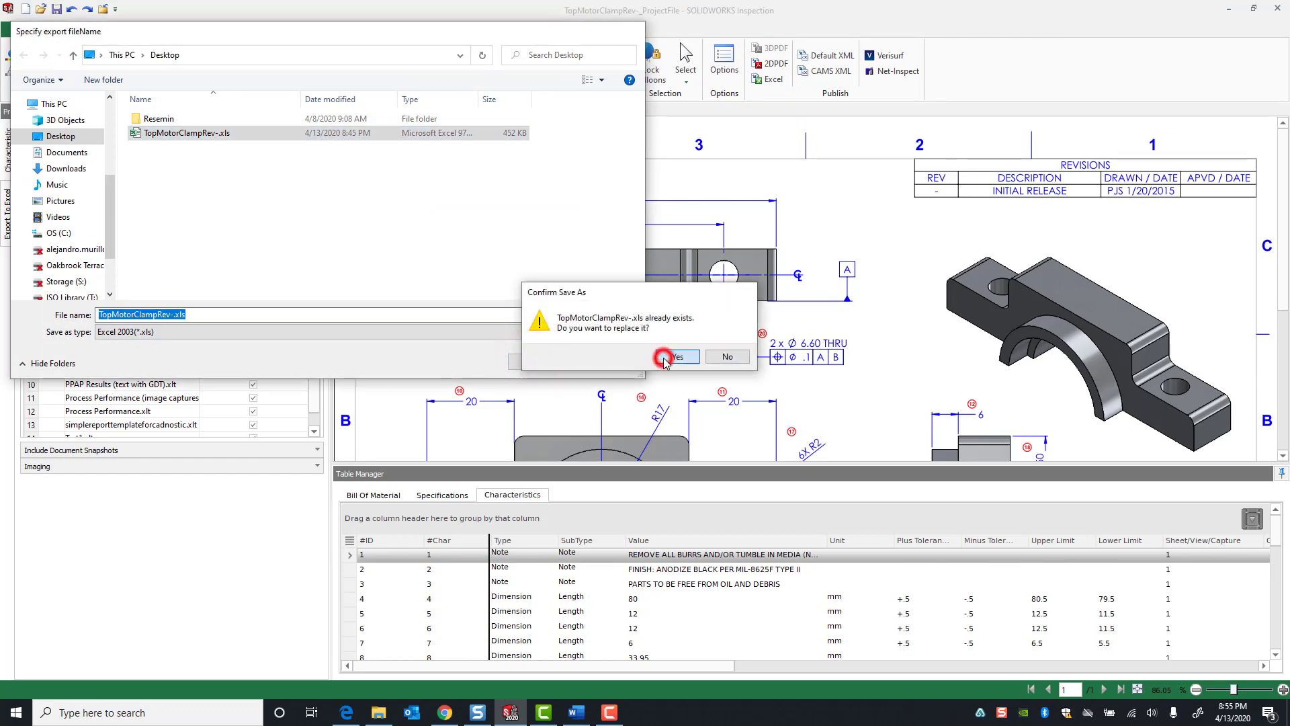
{"action": "left_click", "coordinate": [617, 369]}
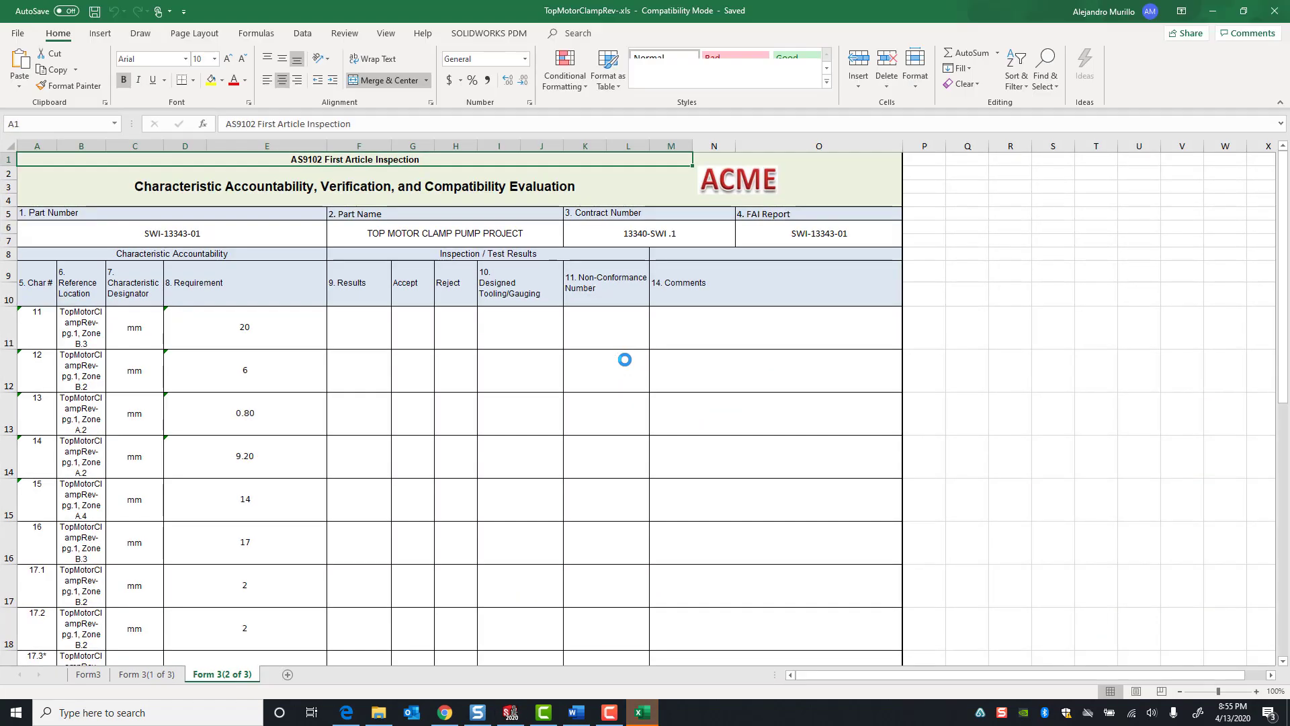
Examine how characteristics fill the Form3 and Form 3(1 of 3) worksheets relative to their footers in the exported report
{"action": "left_click", "coordinate": [88, 674]}
{"action": "scroll", "coordinate": [114, 485], "scroll_direction": "down", "scroll_amount": 6}
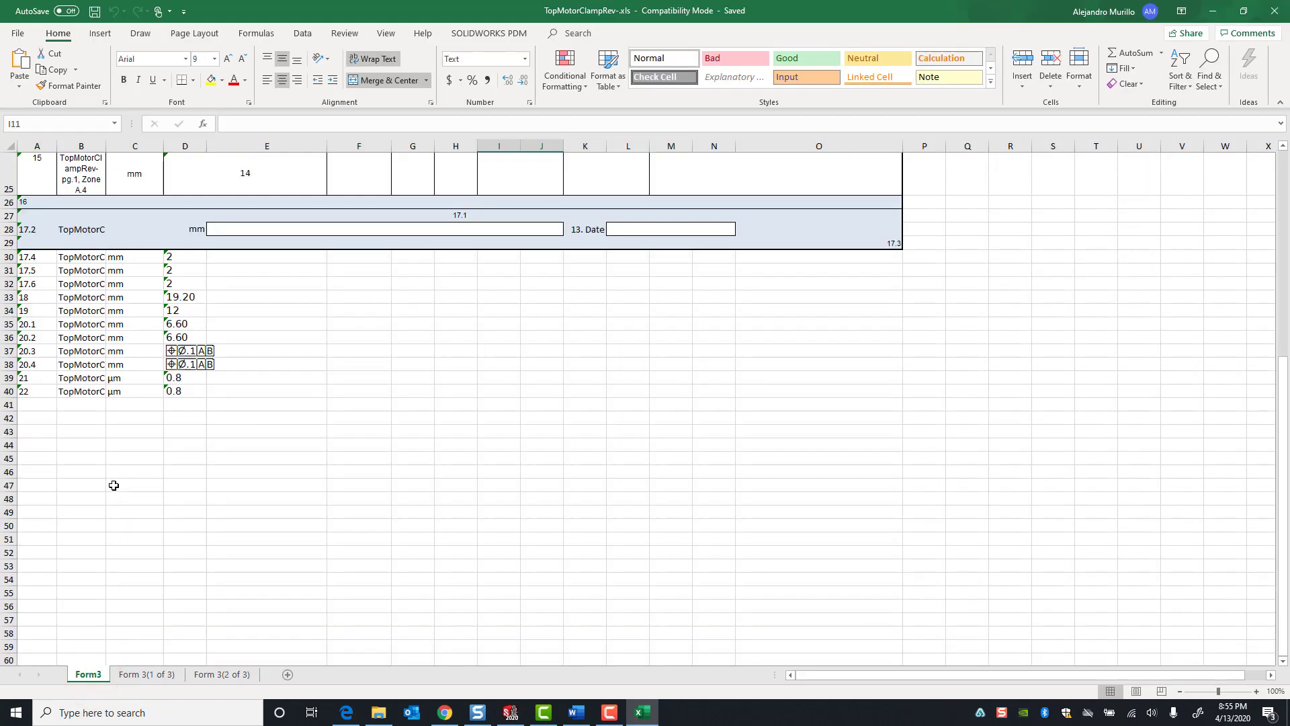
{"action": "scroll", "coordinate": [114, 485], "scroll_direction": "up", "scroll_amount": 3}
{"action": "scroll", "coordinate": [114, 485], "scroll_direction": "up", "scroll_amount": 5}
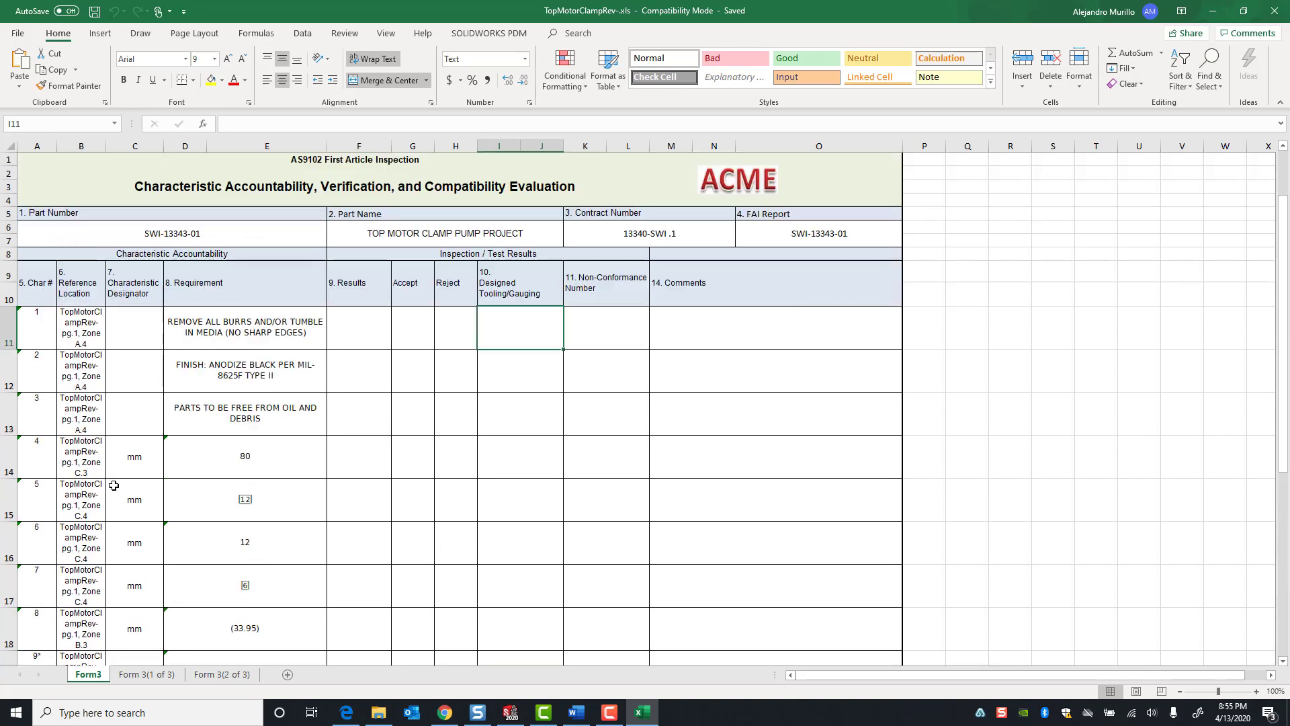
{"action": "left_click", "coordinate": [141, 674]}
{"action": "scroll", "coordinate": [166, 560], "scroll_direction": "down", "scroll_amount": 4}
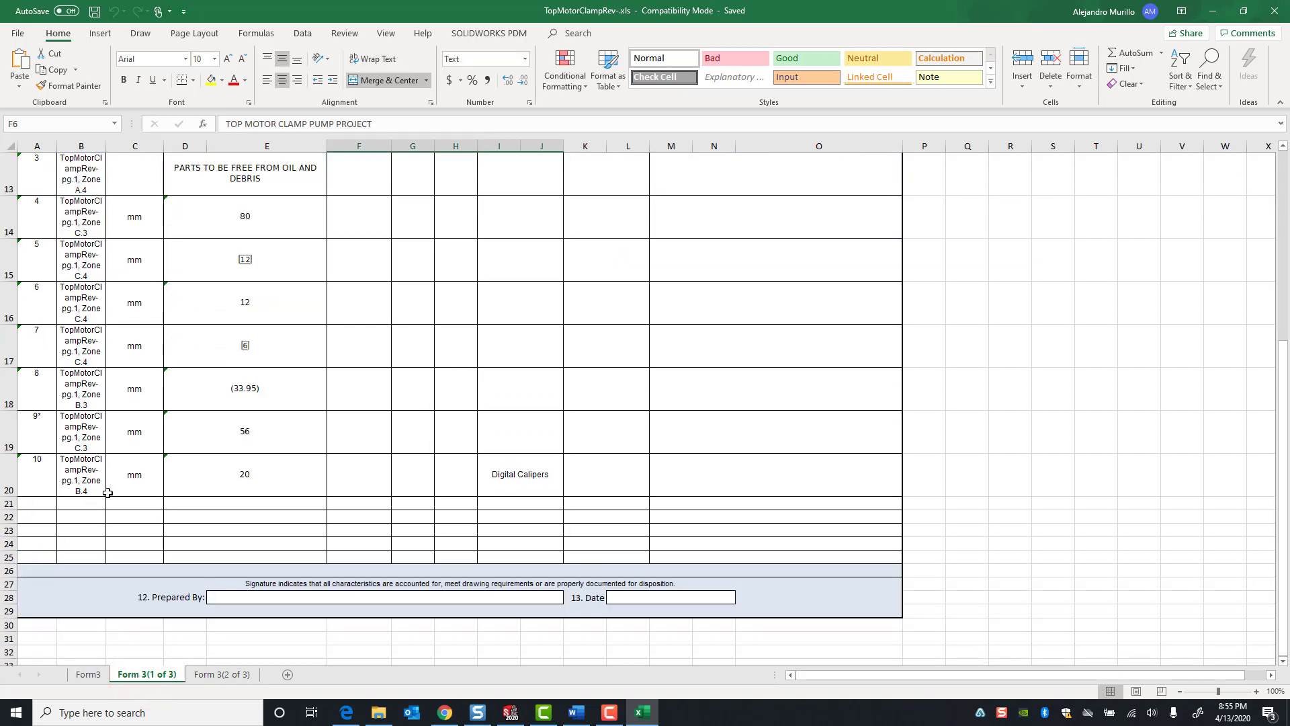
Check on Form 3(2 of 3) which characteristics are listed and whether the rows fit above the footer
{"action": "left_click", "coordinate": [211, 675]}
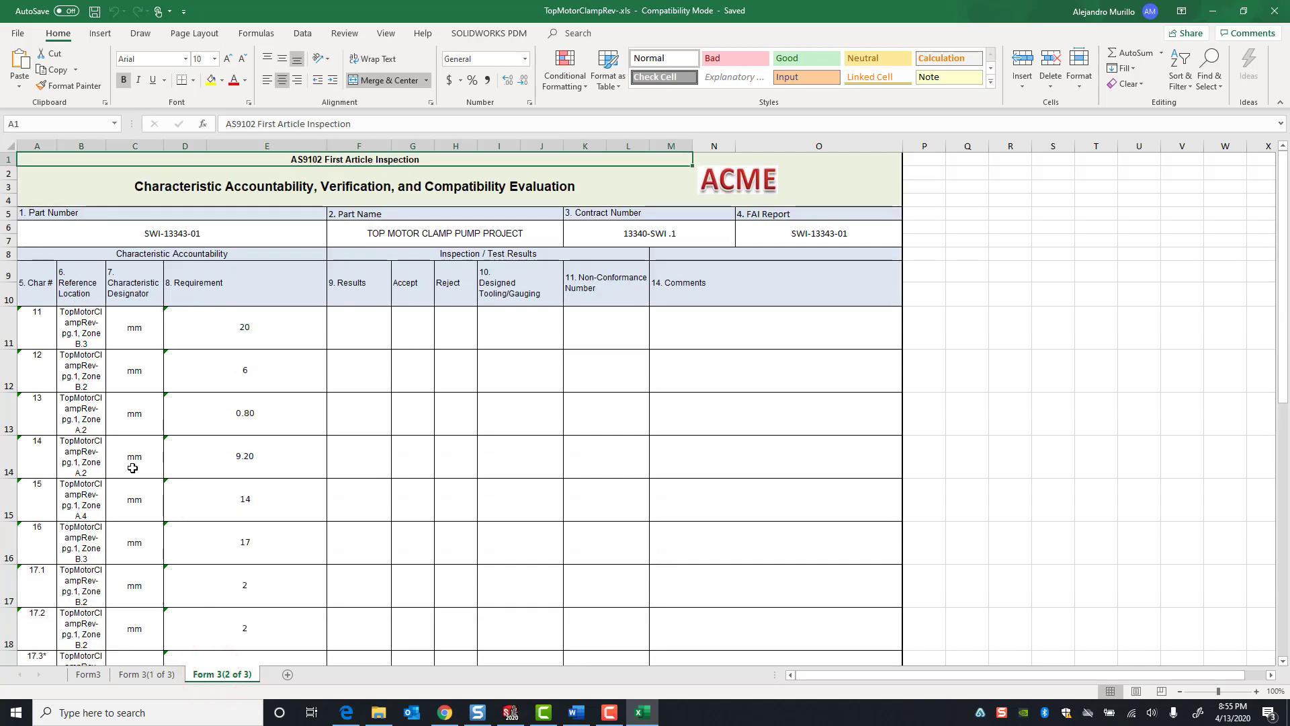
{"action": "scroll", "coordinate": [133, 463], "scroll_direction": "down", "scroll_amount": 1}
{"action": "scroll", "coordinate": [80, 389], "scroll_direction": "up", "scroll_amount": 1}
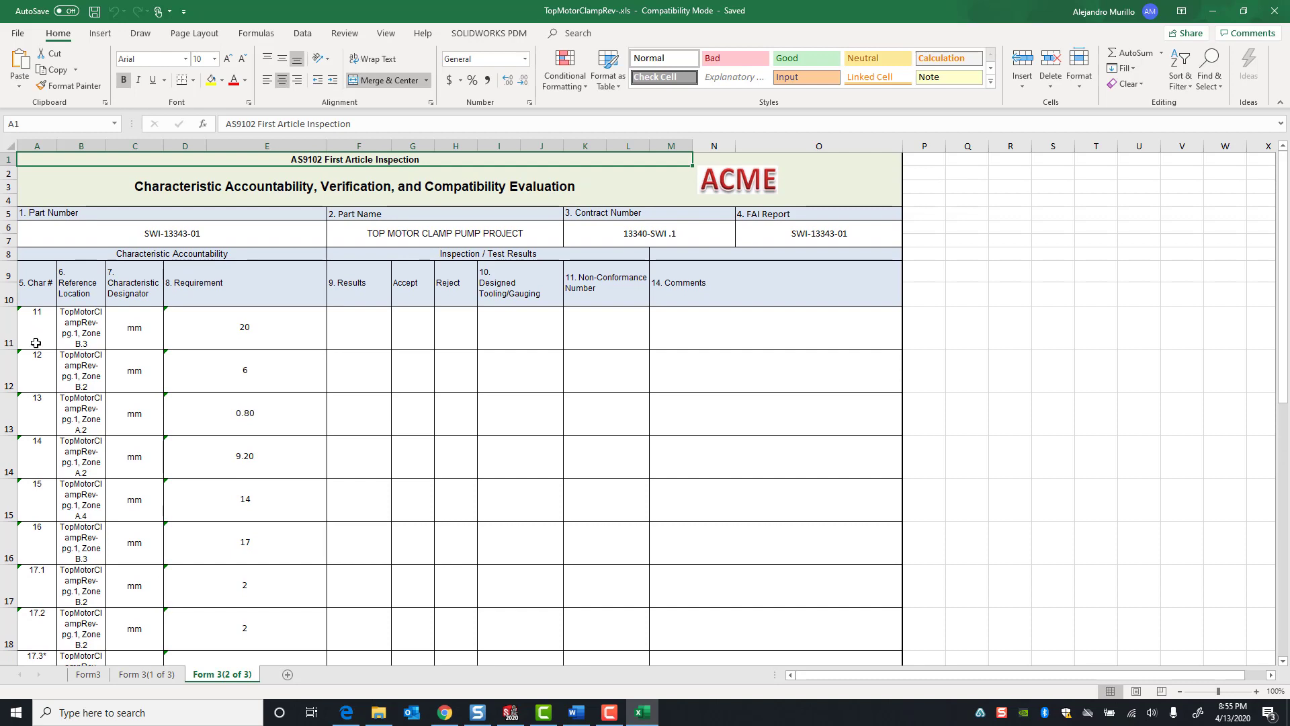
{"action": "scroll", "coordinate": [47, 403], "scroll_direction": "down", "scroll_amount": 5}
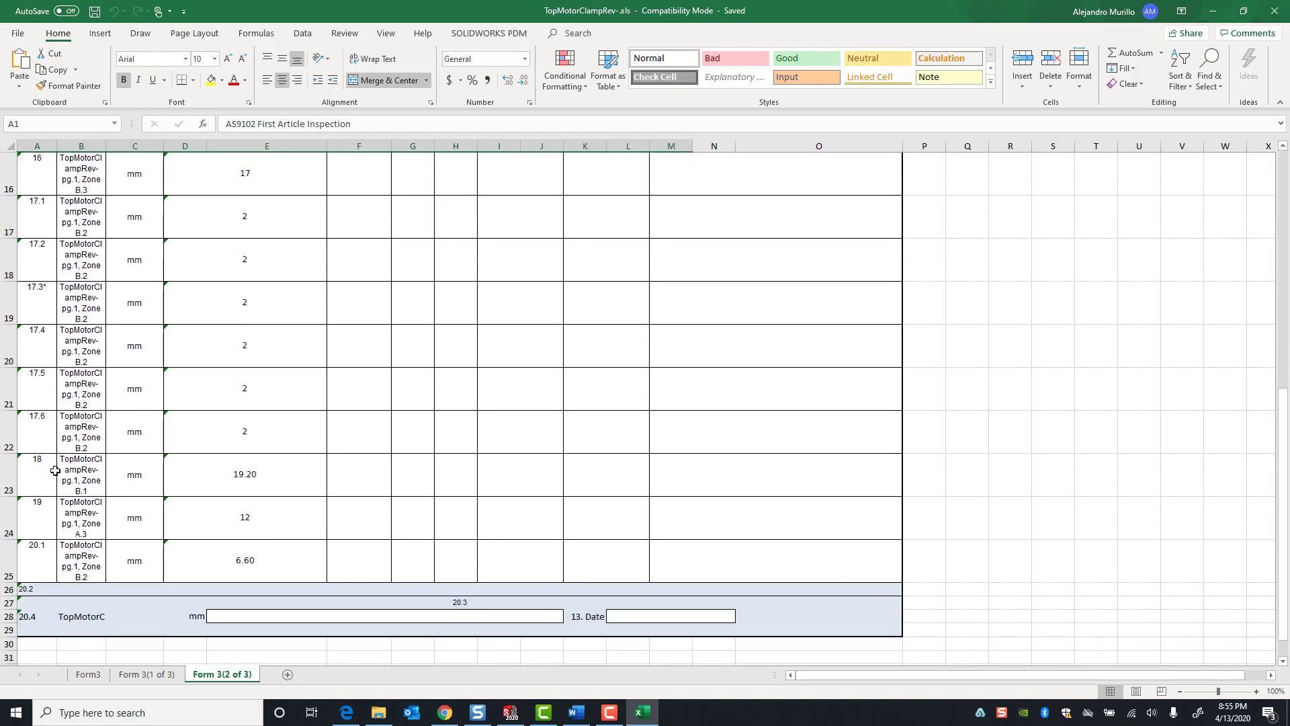
{"action": "scroll", "coordinate": [102, 550], "scroll_direction": "down", "scroll_amount": 2}
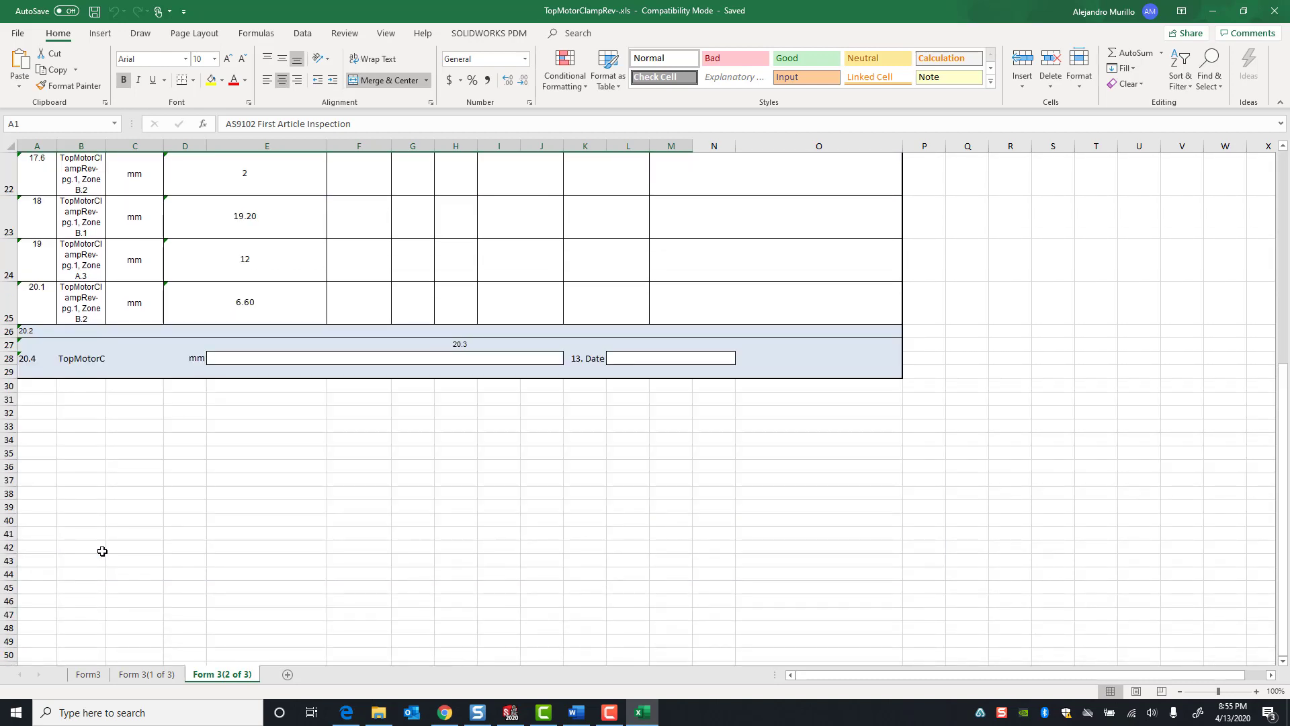
{"action": "scroll", "coordinate": [131, 482], "scroll_direction": "up", "scroll_amount": 1}
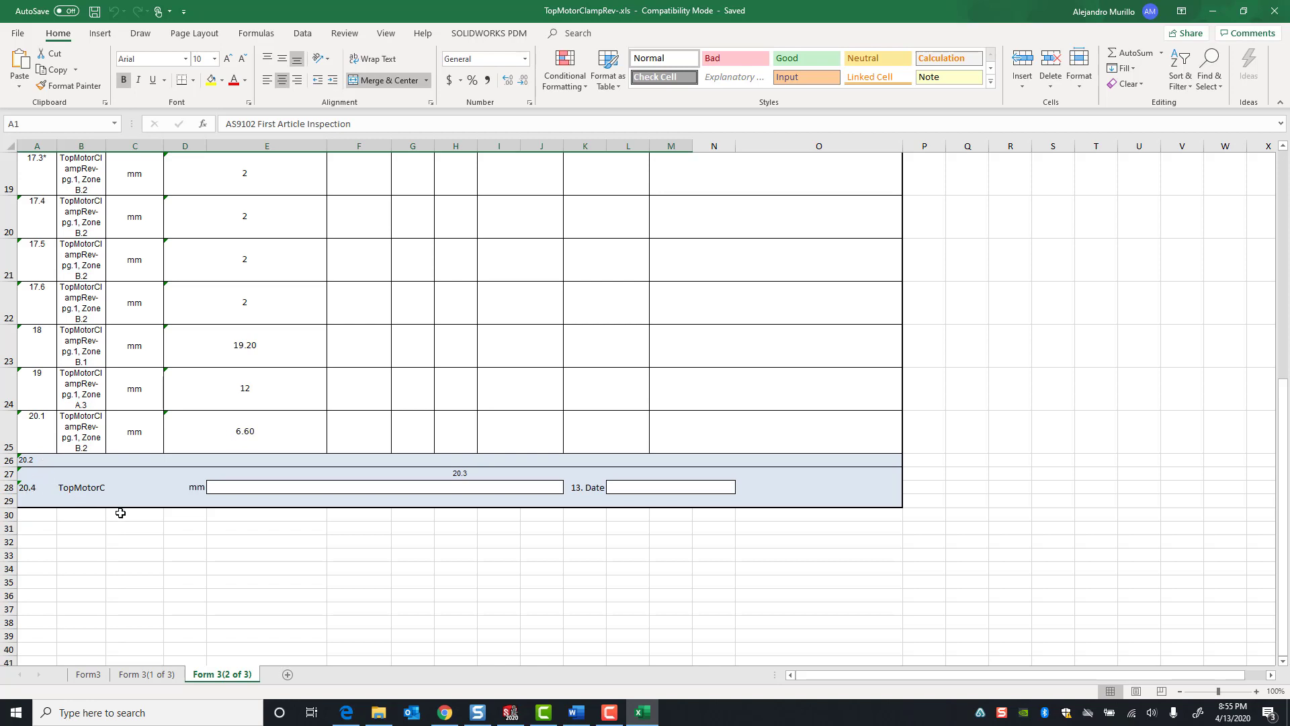
{"action": "scroll", "coordinate": [98, 449], "scroll_direction": "up", "scroll_amount": 4}
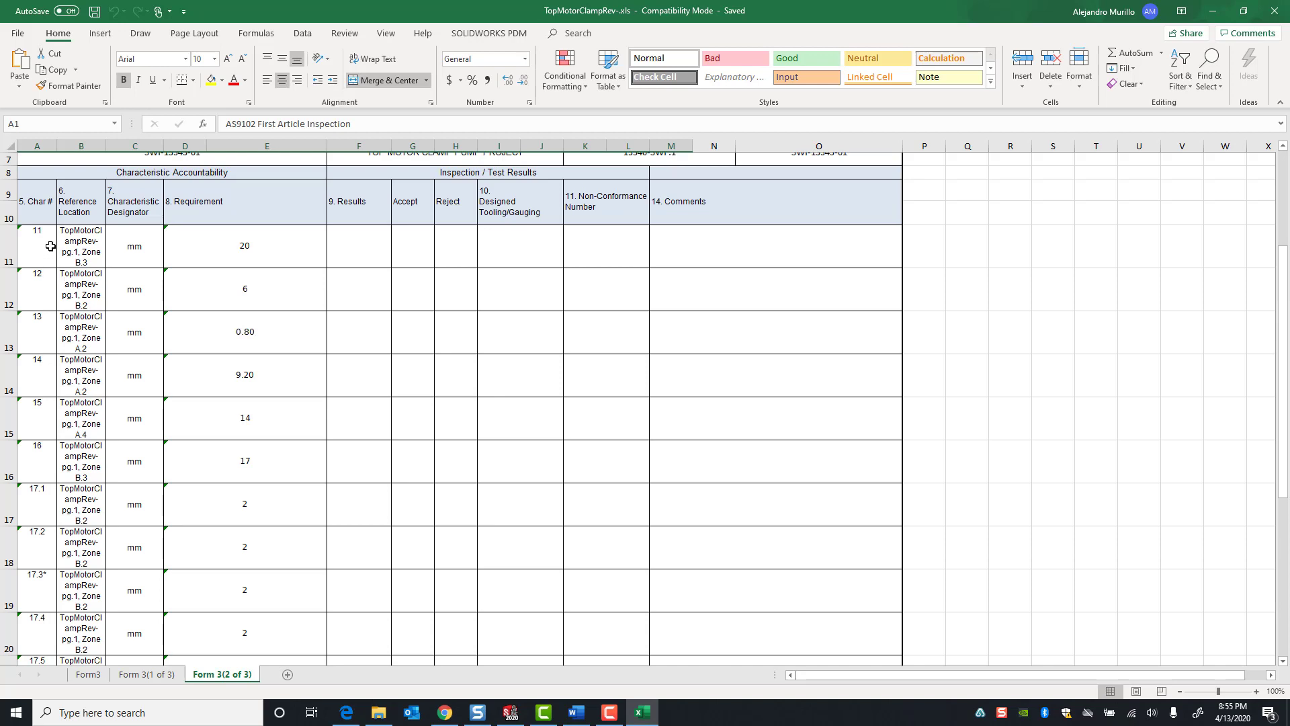
{"action": "scroll", "coordinate": [90, 333], "scroll_direction": "down", "scroll_amount": 3}
{"action": "scroll", "coordinate": [90, 334], "scroll_direction": "down", "scroll_amount": 1}
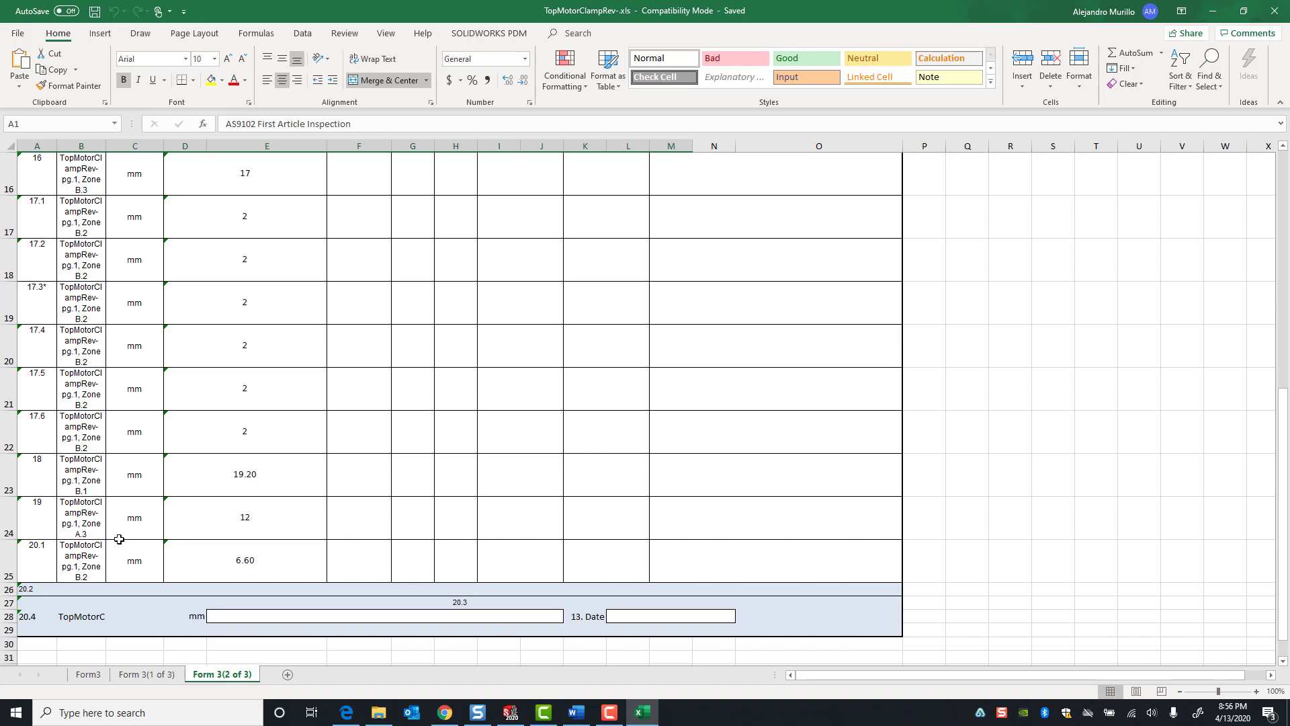
{"action": "scroll", "coordinate": [119, 539], "scroll_direction": "down", "scroll_amount": 2}
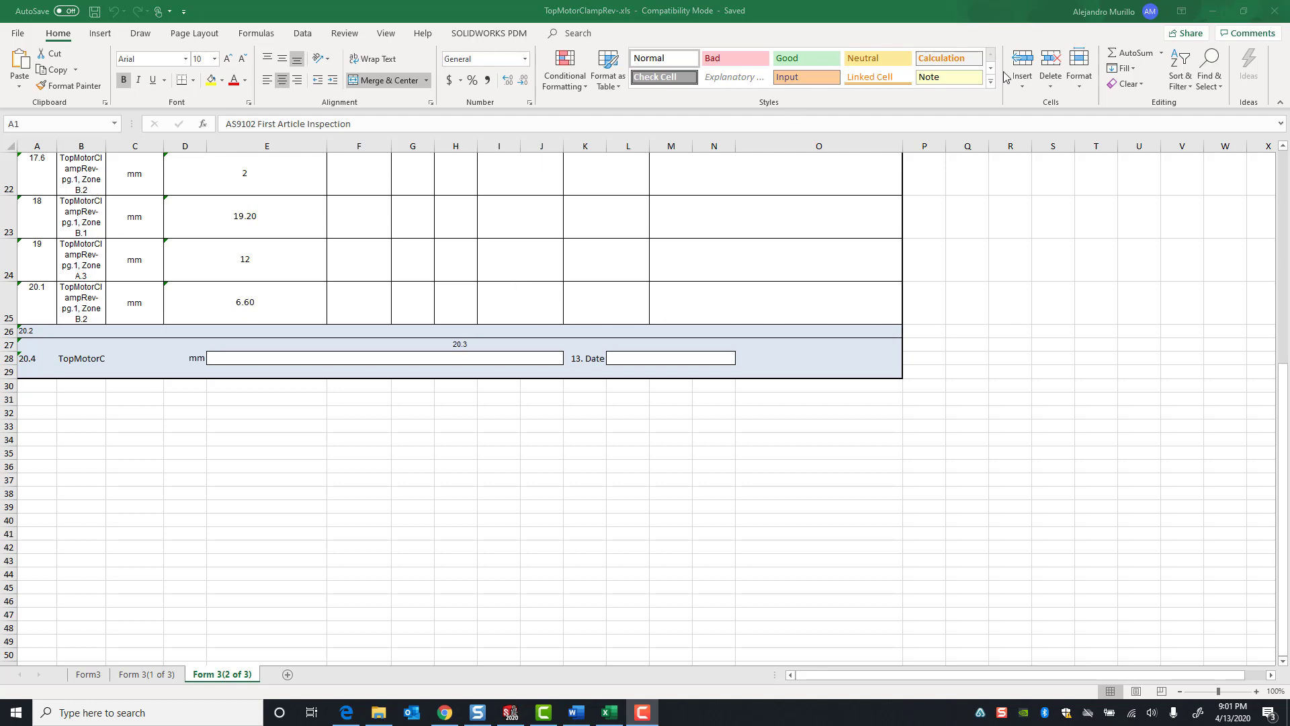
Close the exported report and open GSC_FAIR.xlt from the Desktop in the SOLIDWORKS Inspection Template Editor
{"action": "left_click", "coordinate": [1271, 10]}
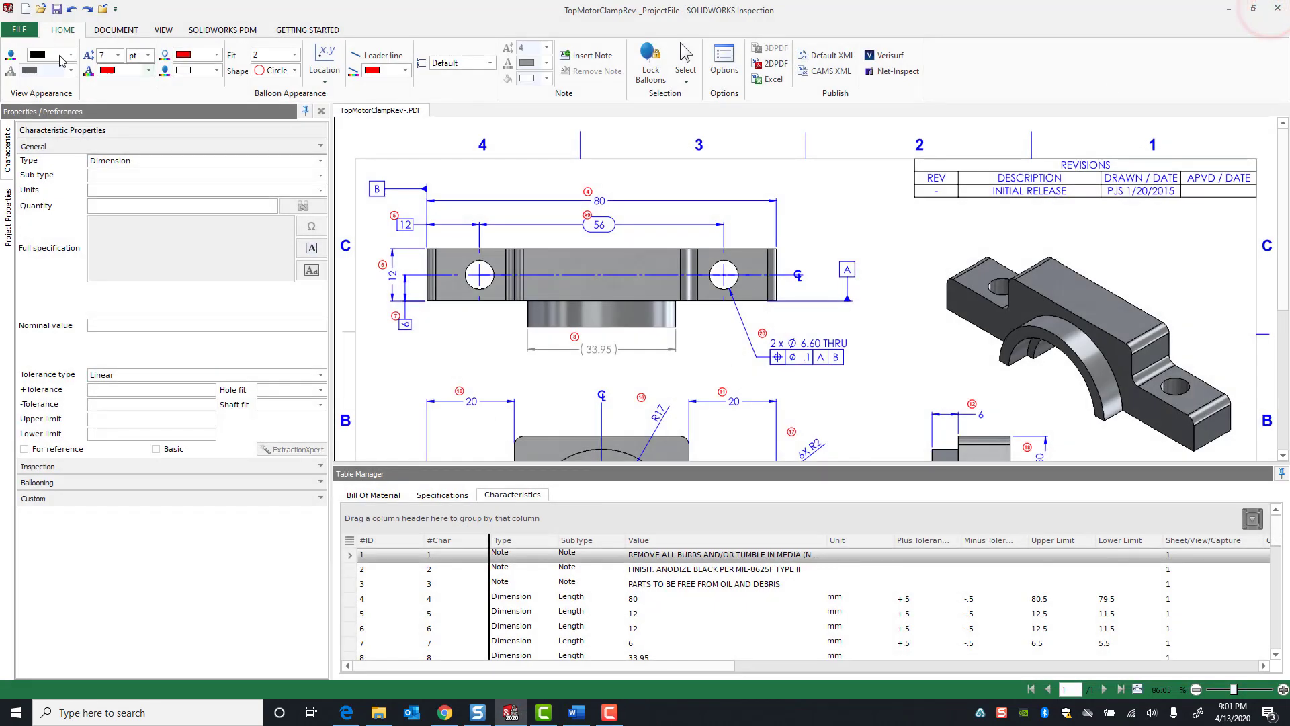
{"action": "left_click", "coordinate": [22, 32]}
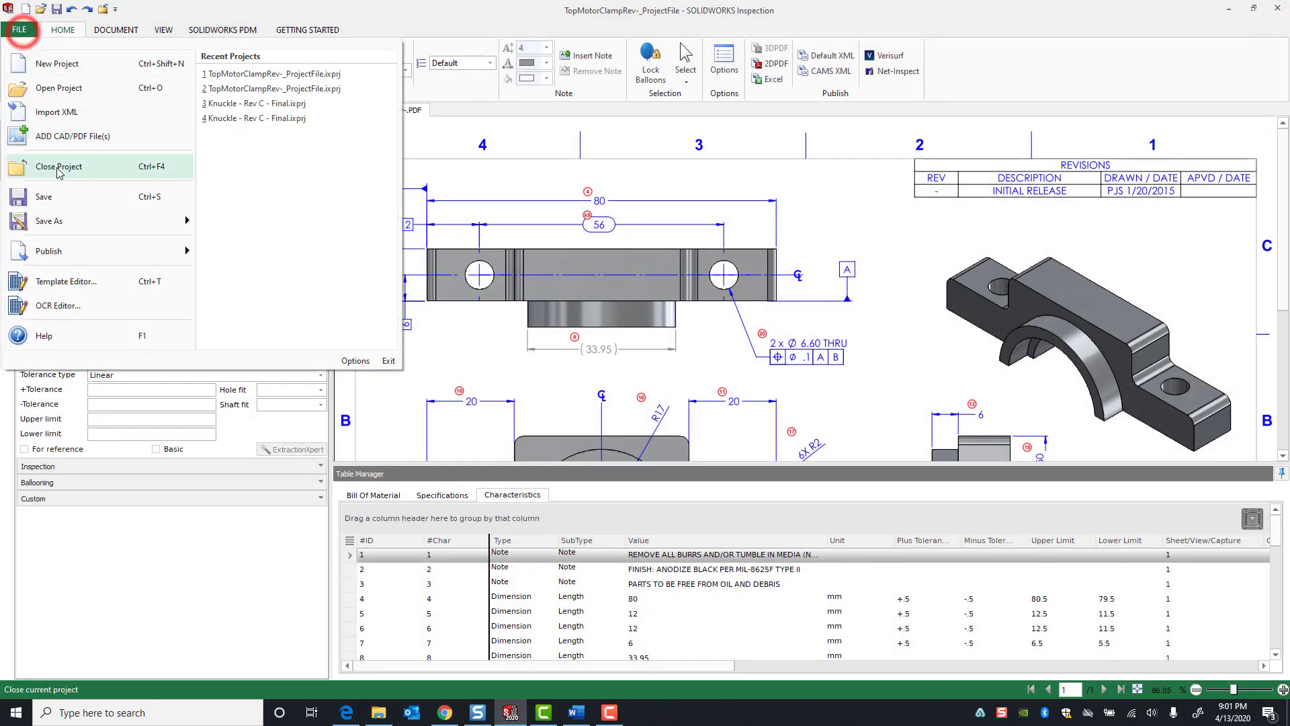
{"action": "left_click", "coordinate": [70, 275]}
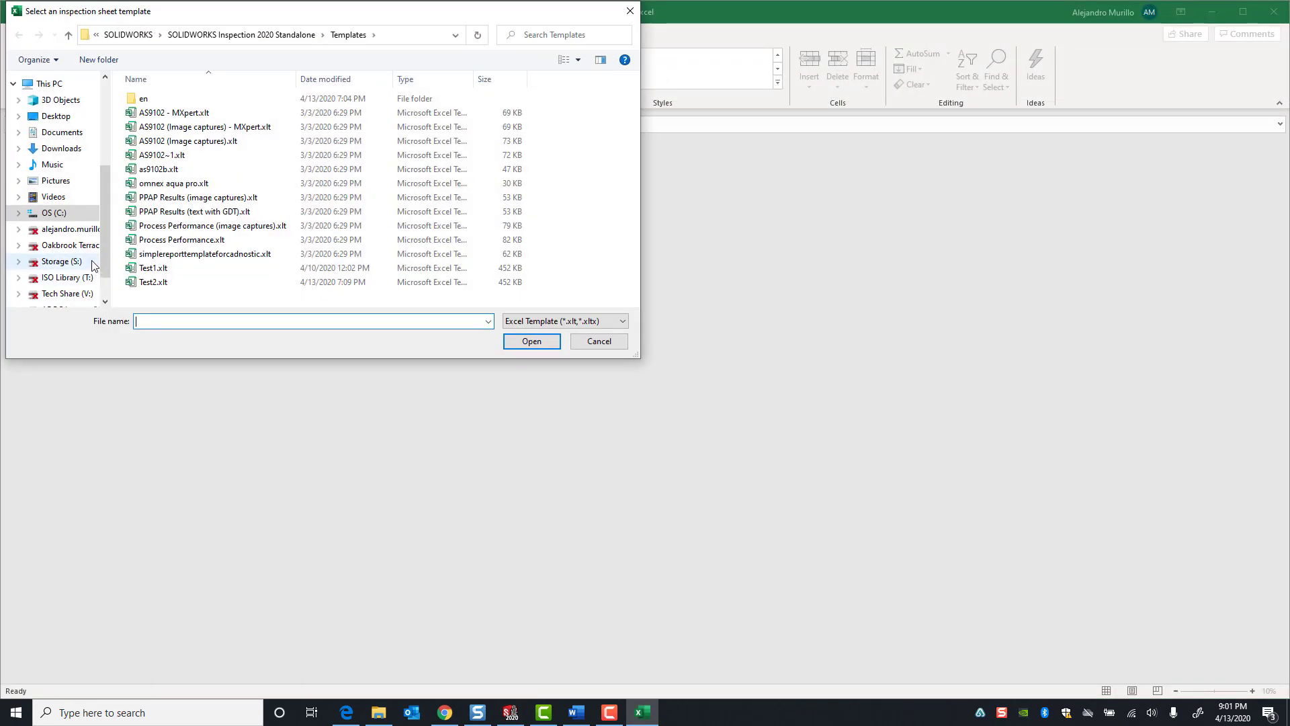
{"action": "left_click", "coordinate": [57, 116]}
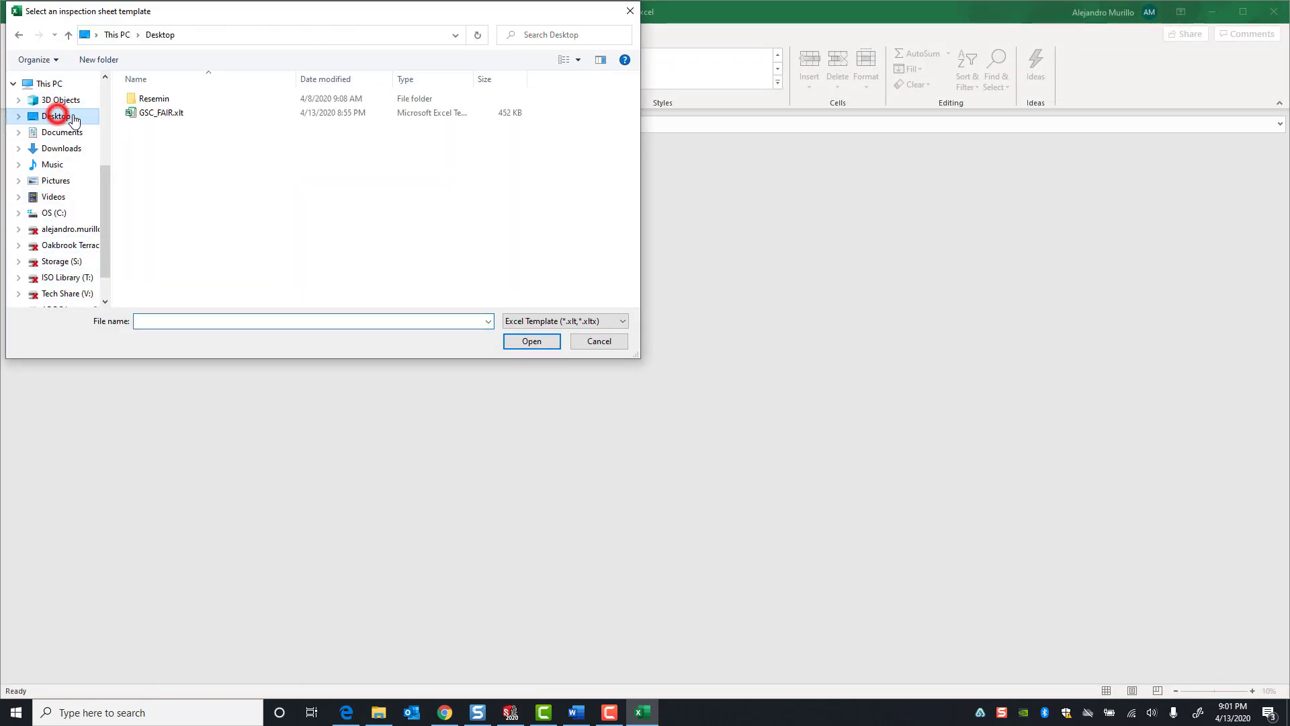
{"action": "left_click", "coordinate": [142, 113]}
{"action": "left_click", "coordinate": [533, 341]}
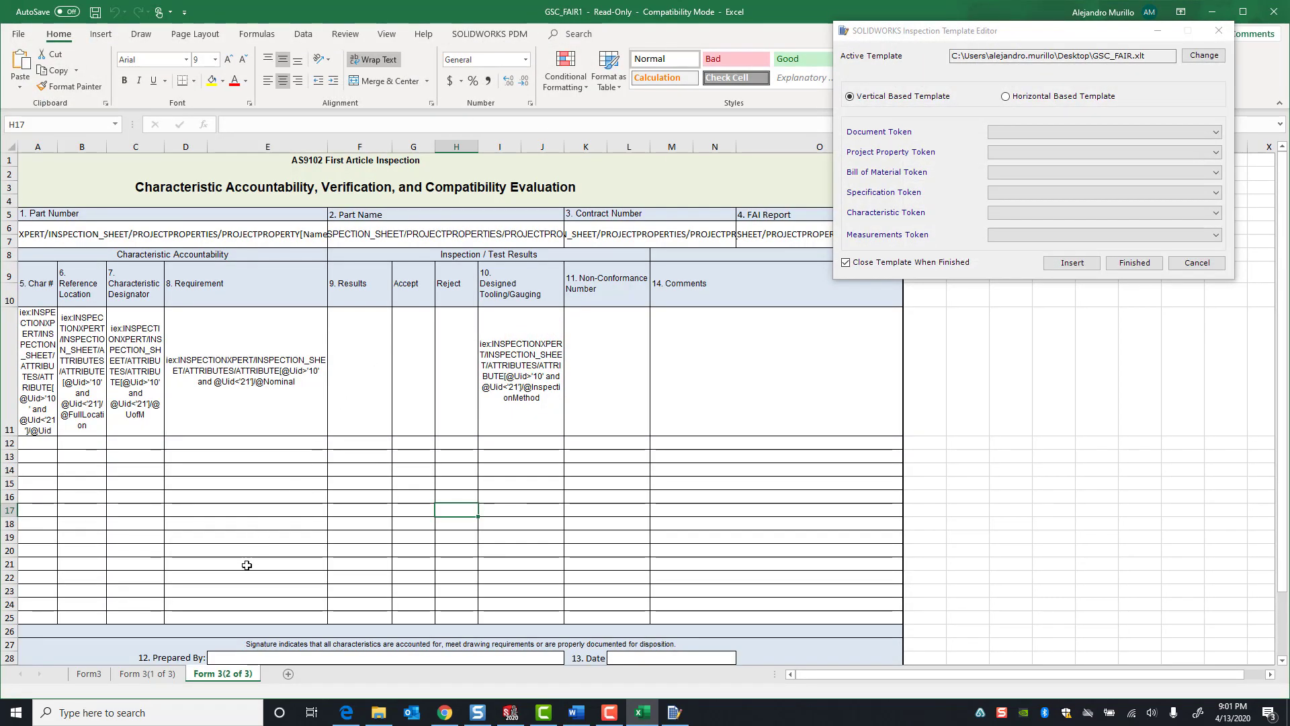
Define the workbook-scoped name IXFooterRow001 for footer row 26 on the Form3 worksheet
{"action": "left_click", "coordinate": [91, 674]}
{"action": "left_click", "coordinate": [147, 674]}
{"action": "left_click", "coordinate": [205, 673]}
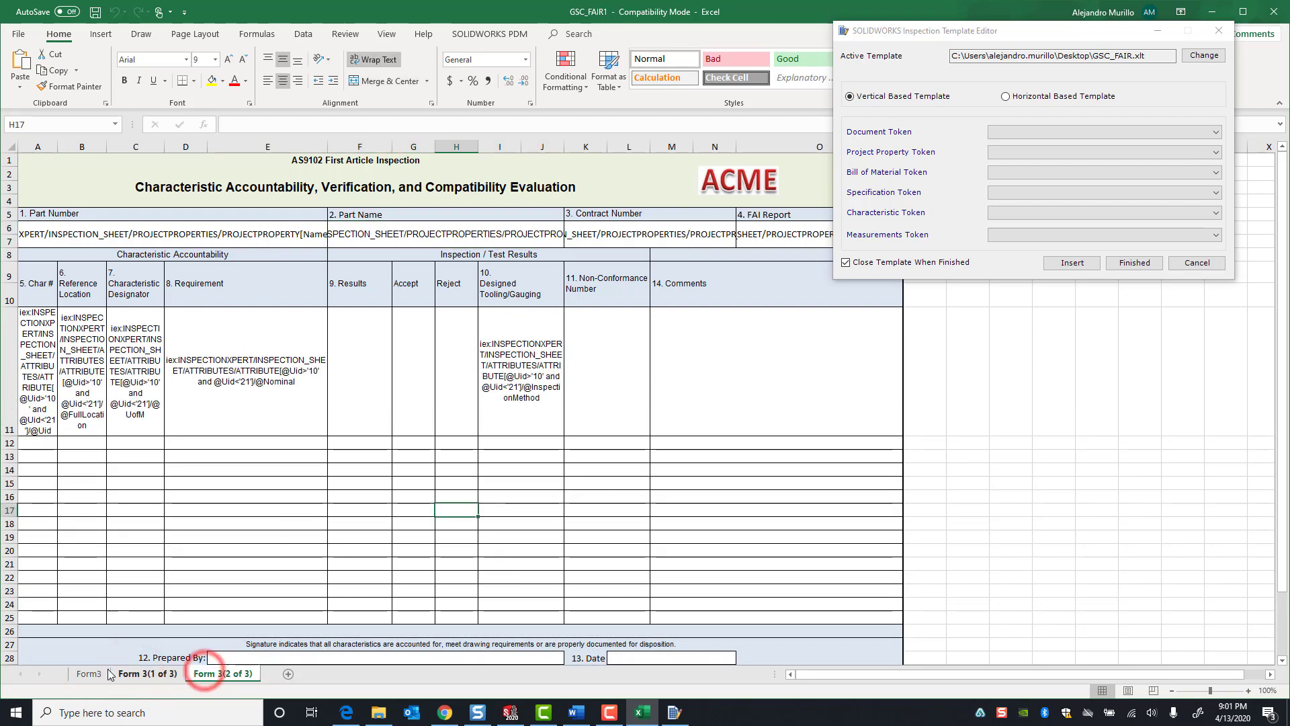
{"action": "left_click", "coordinate": [89, 673]}
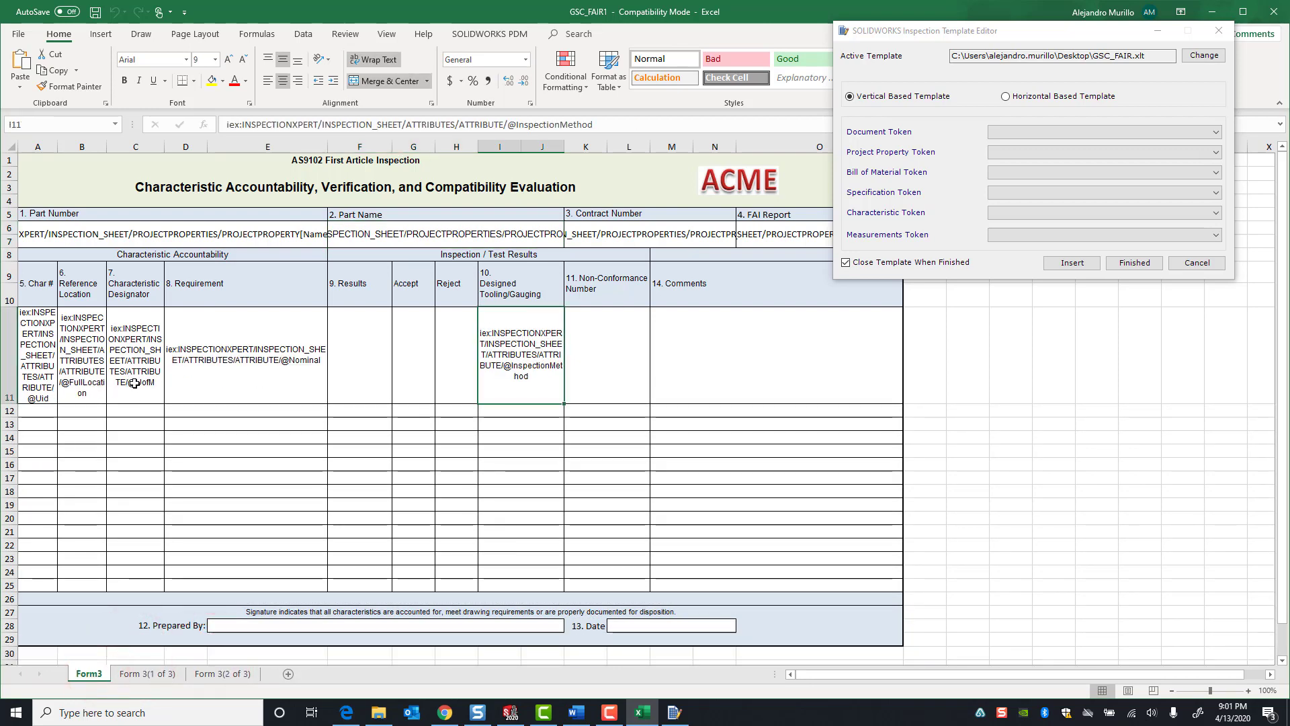
{"action": "scroll", "coordinate": [135, 383], "scroll_direction": "down", "scroll_amount": 1}
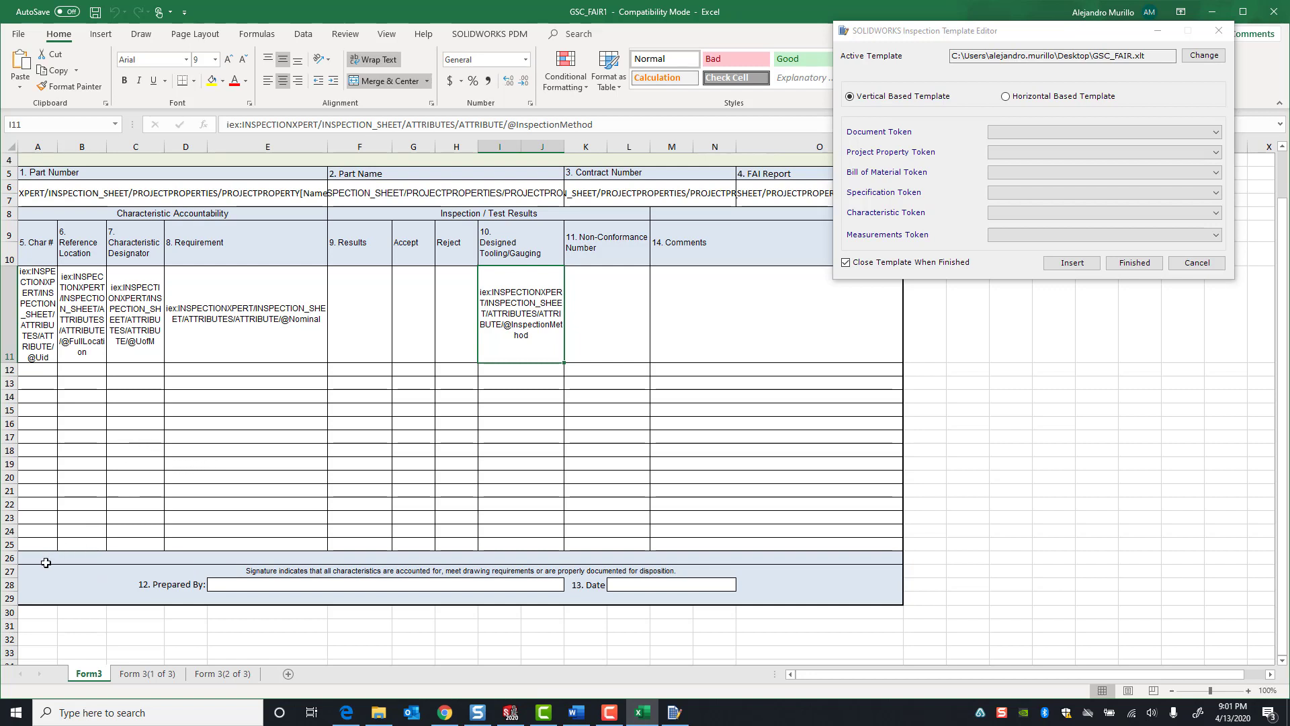
{"action": "left_click", "coordinate": [9, 558]}
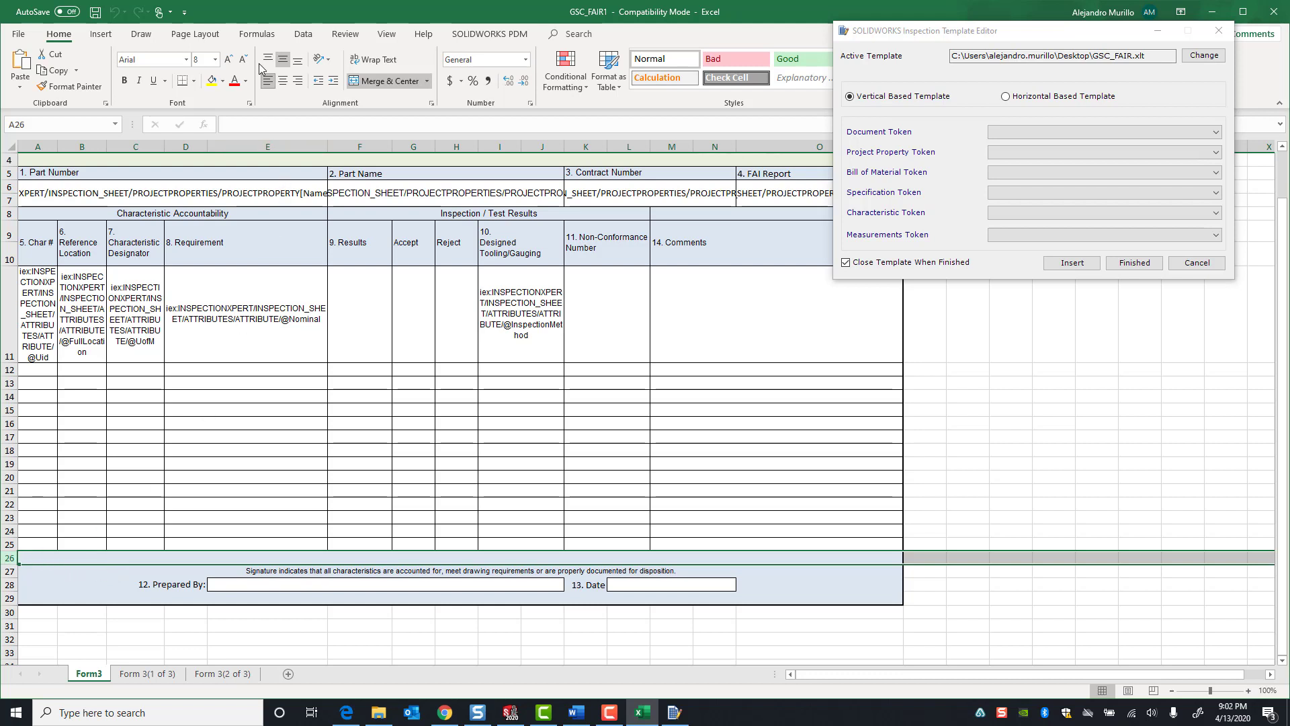
{"action": "left_click", "coordinate": [252, 33]}
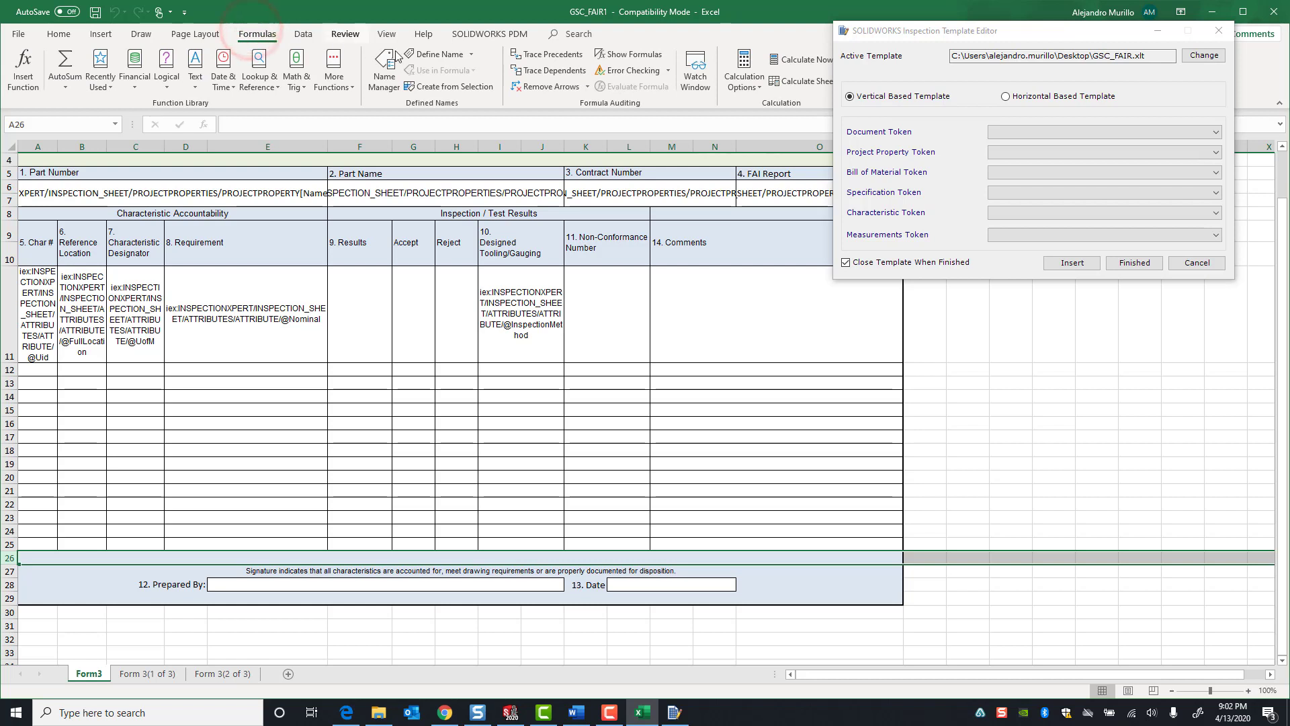
{"action": "left_click", "coordinate": [425, 55]}
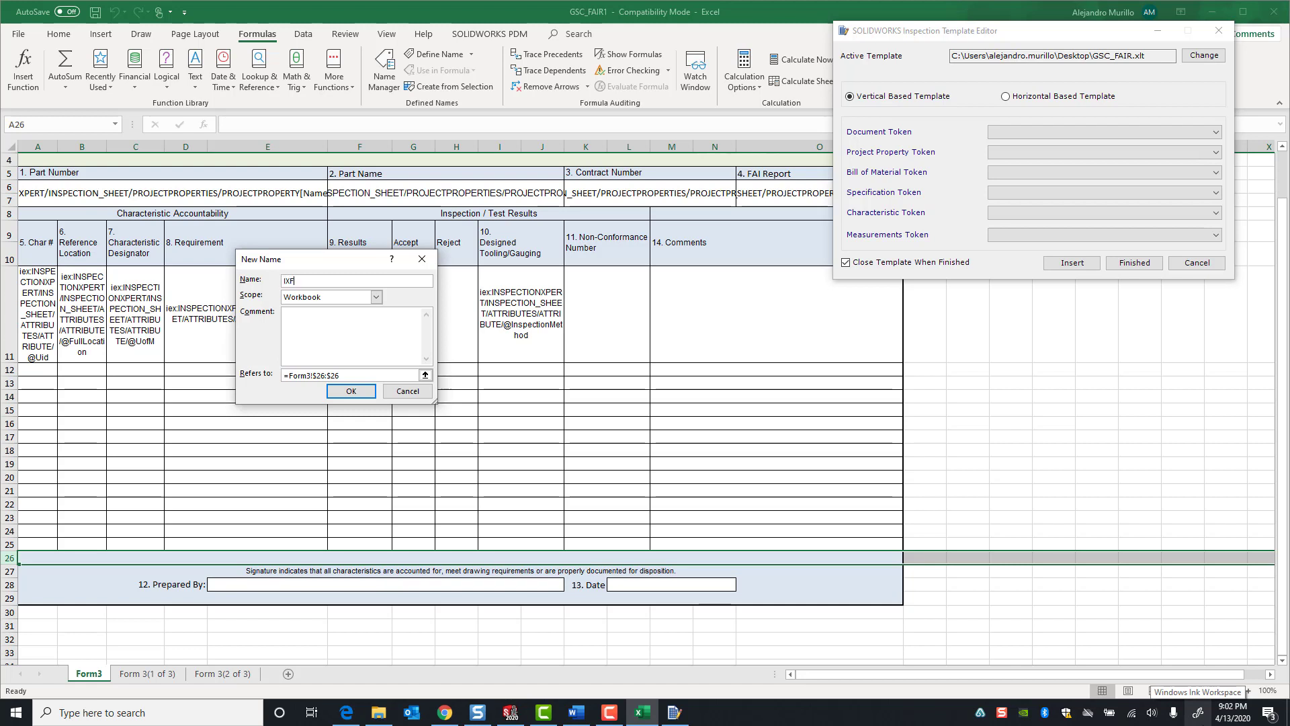
{"action": "type", "text": "IXFooterRO"}
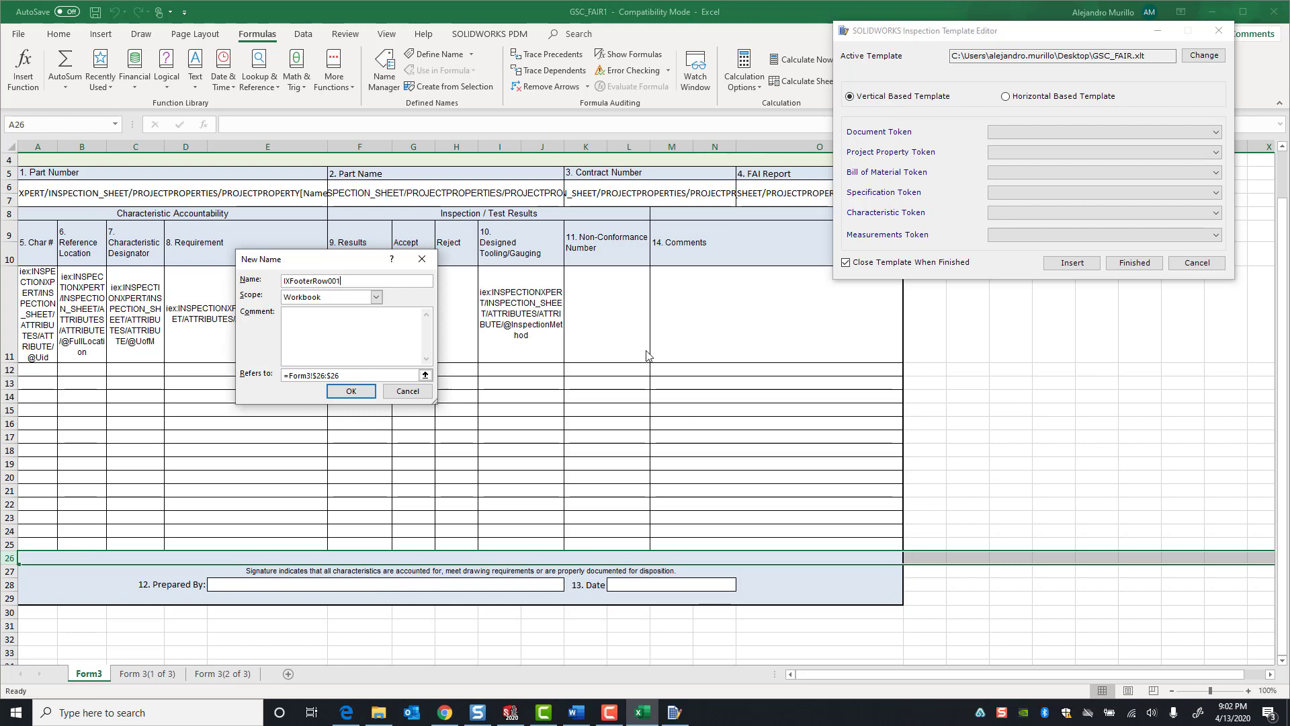
{"action": "left_click", "coordinate": [352, 391]}
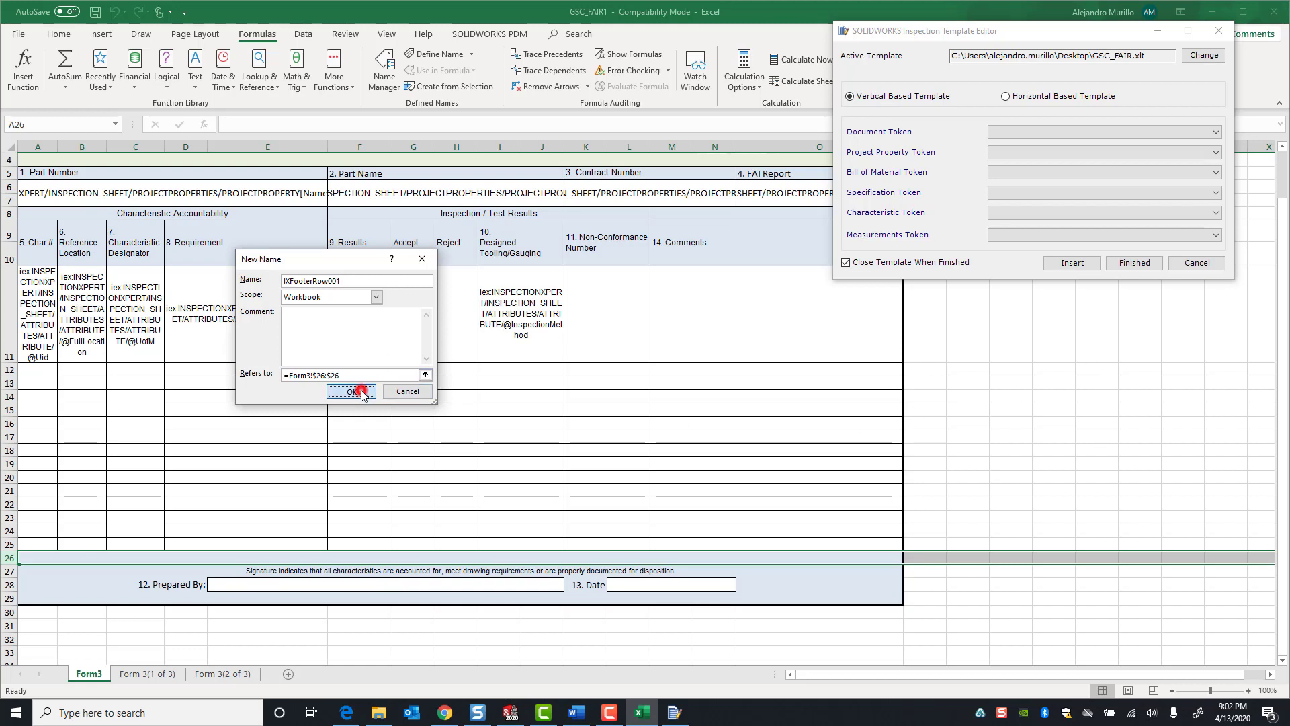
Define the workbook-scoped name IXFooterRow002 for footer row 26 on the Form 3(1 of 3) worksheet
{"action": "left_click", "coordinate": [152, 680]}
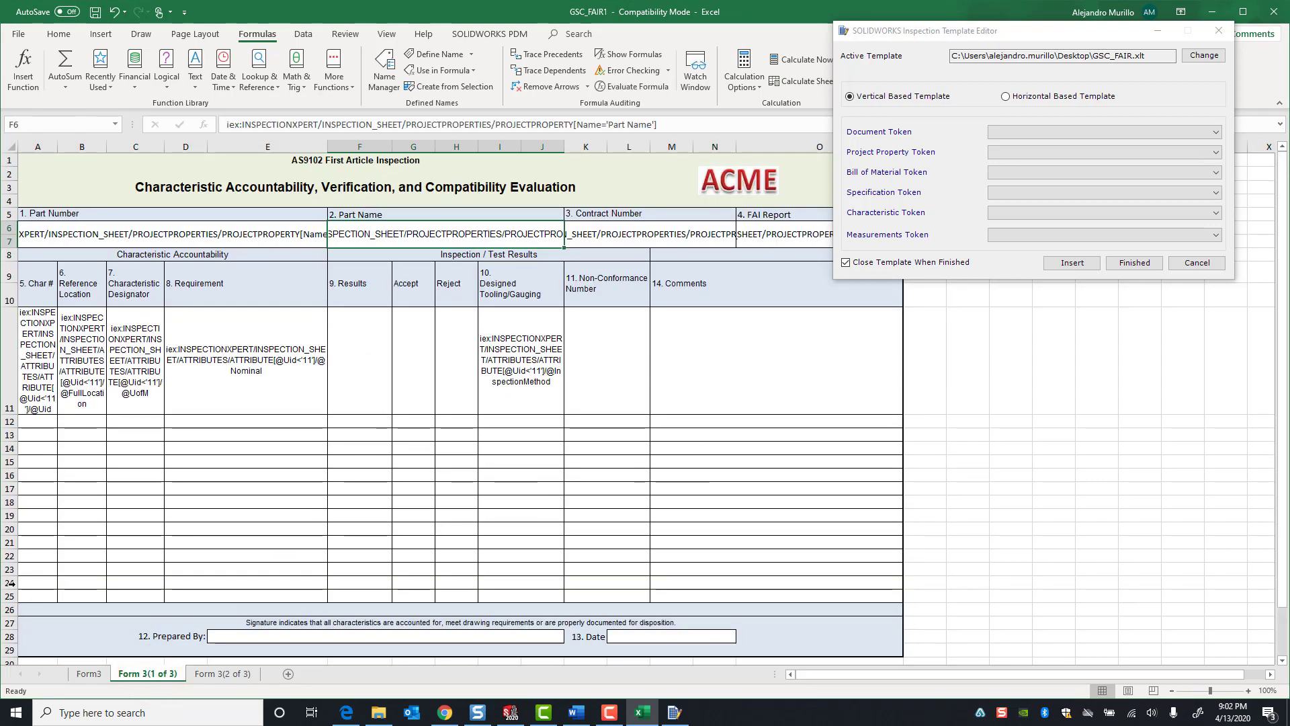
{"action": "left_click", "coordinate": [5, 610]}
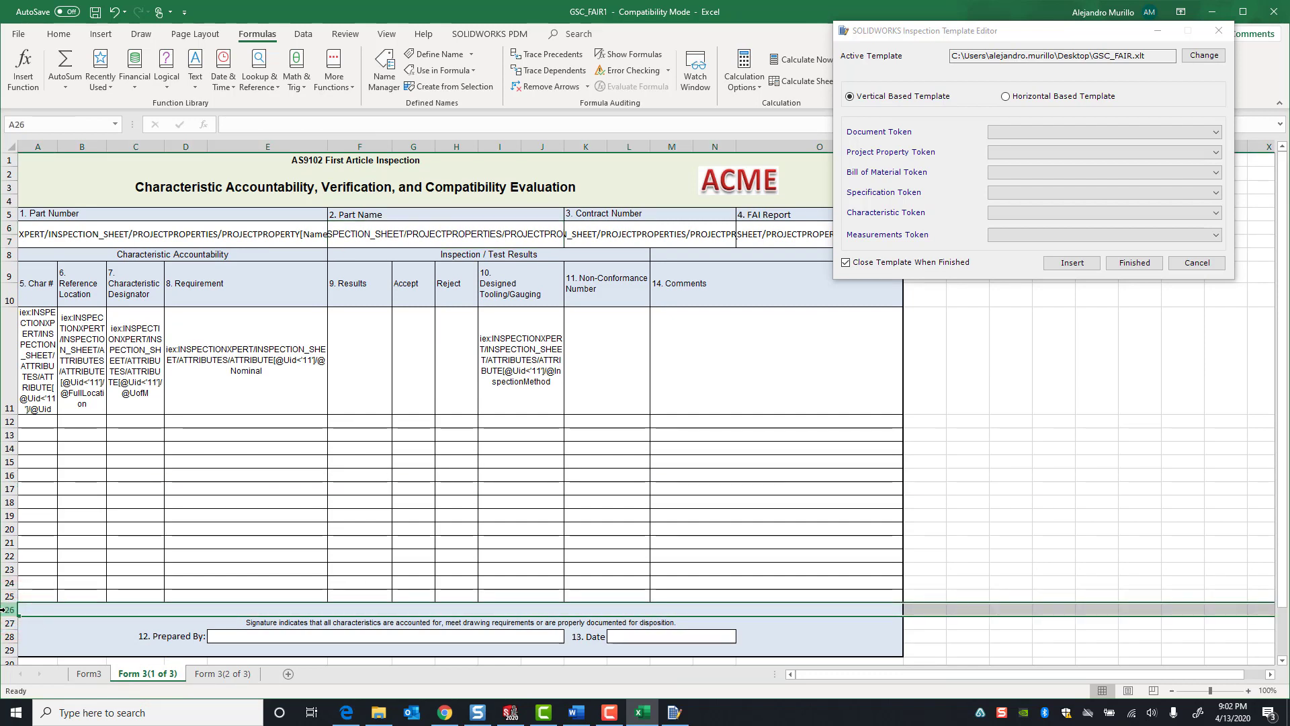
{"action": "left_click", "coordinate": [430, 54]}
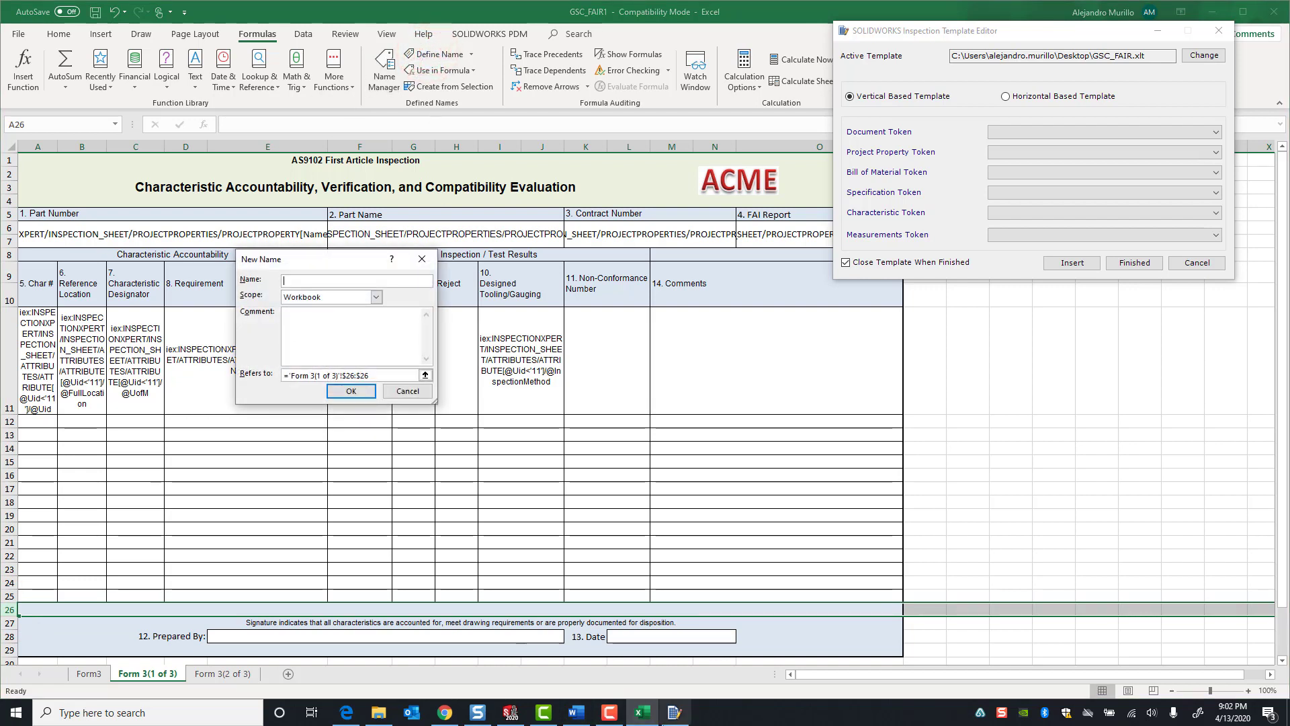
{"action": "type", "text": "IX"}
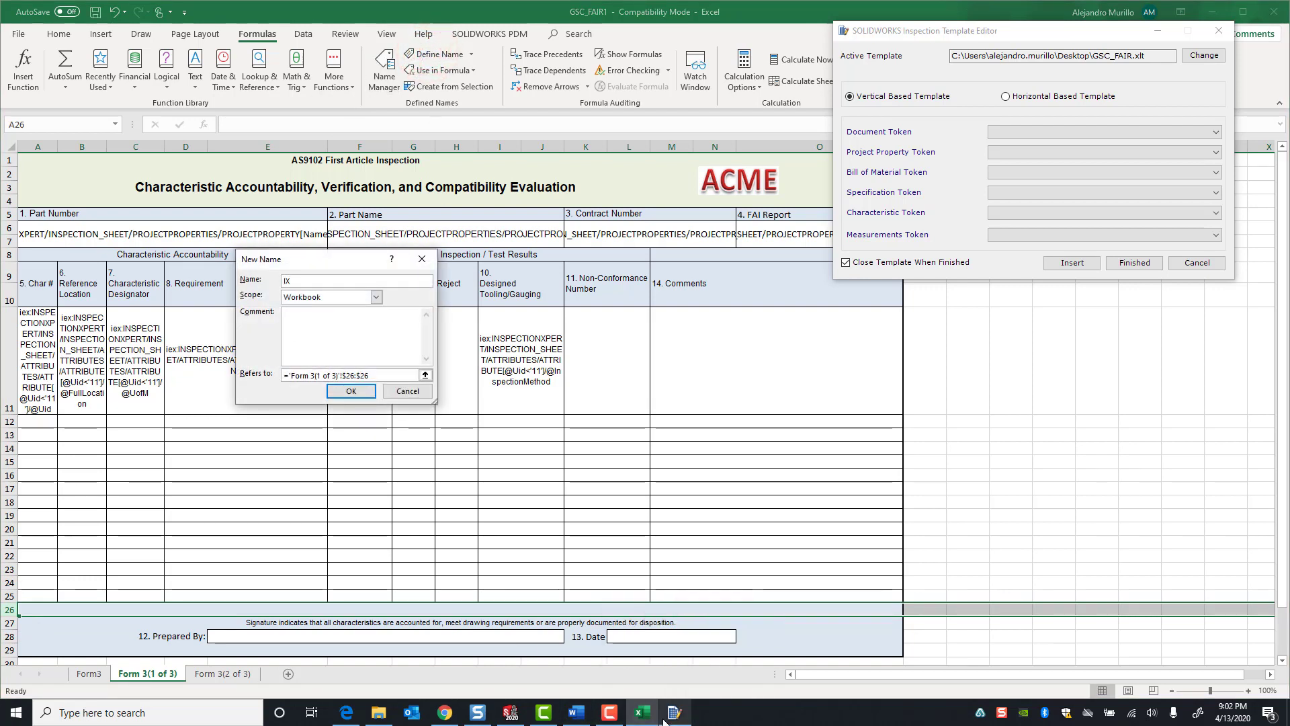
{"action": "type", "text": "FooterRow"}
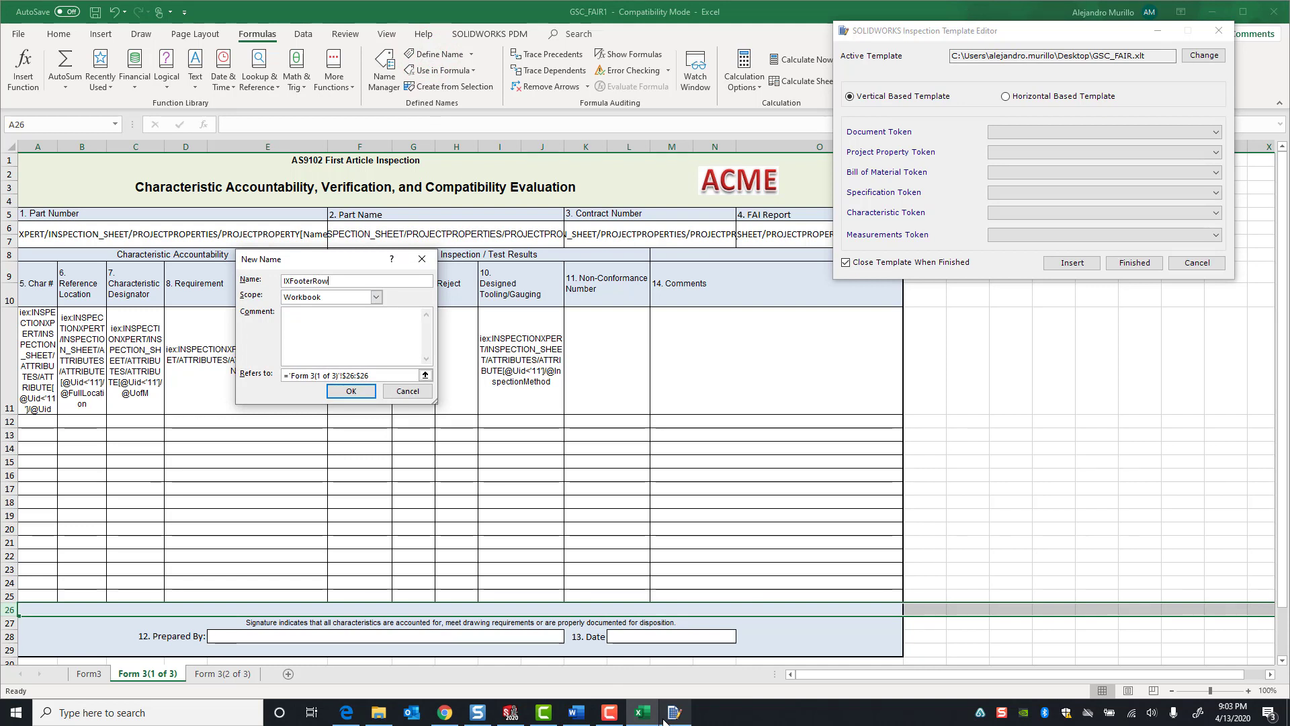
{"action": "type", "text": "002"}
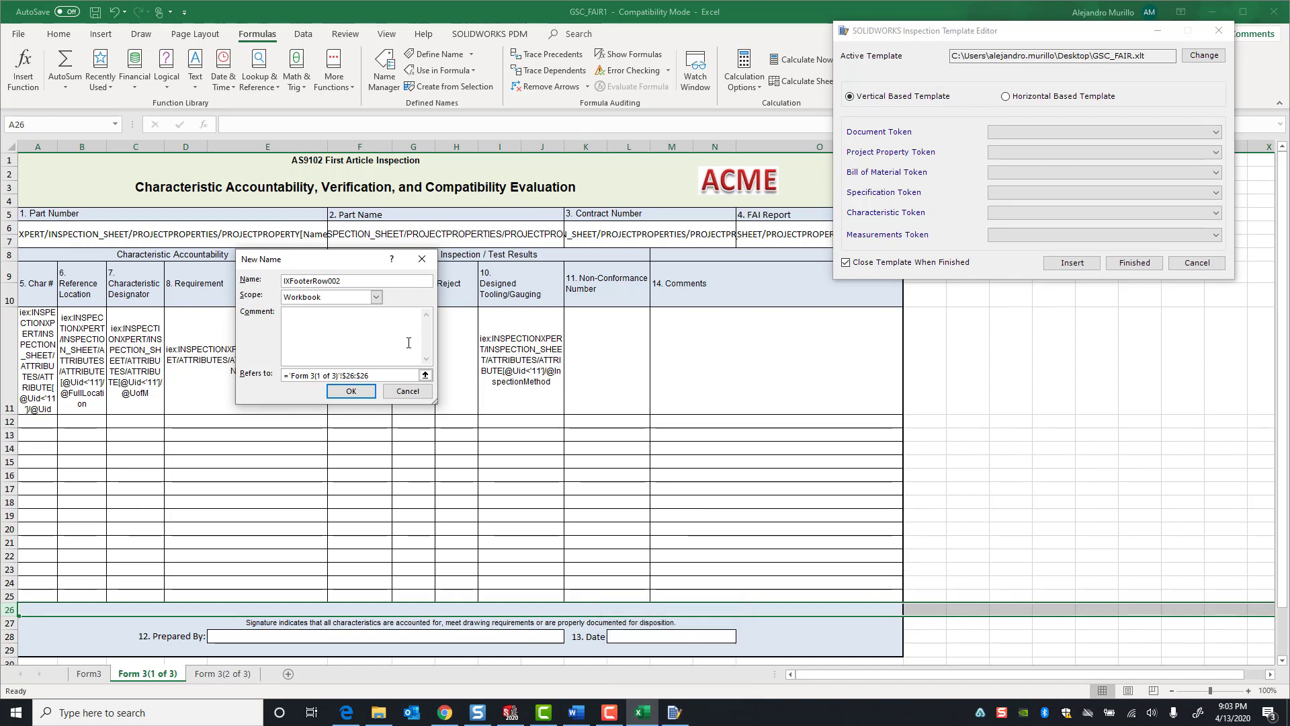
{"action": "left_click", "coordinate": [351, 392]}
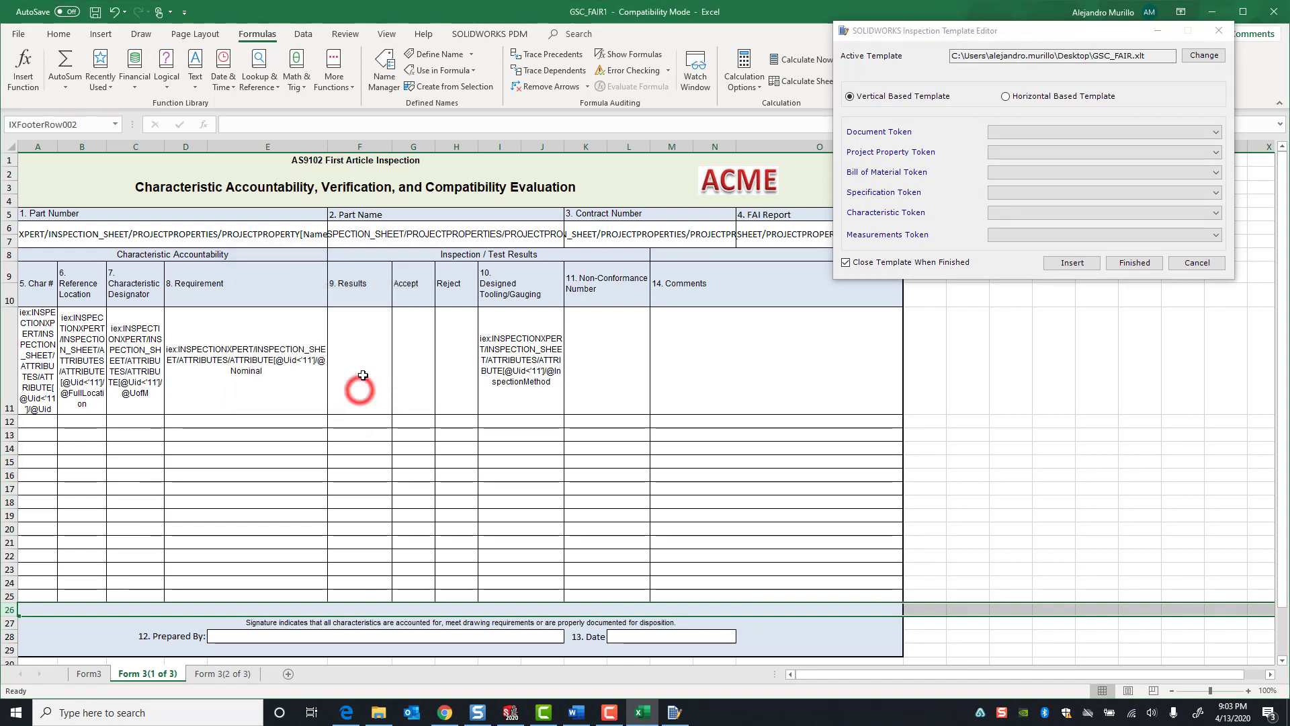
Define the workbook-scoped name IXFooterRow003 for footer row 26 on the Form 3(2 of 3) worksheet
{"action": "left_click", "coordinate": [222, 674]}
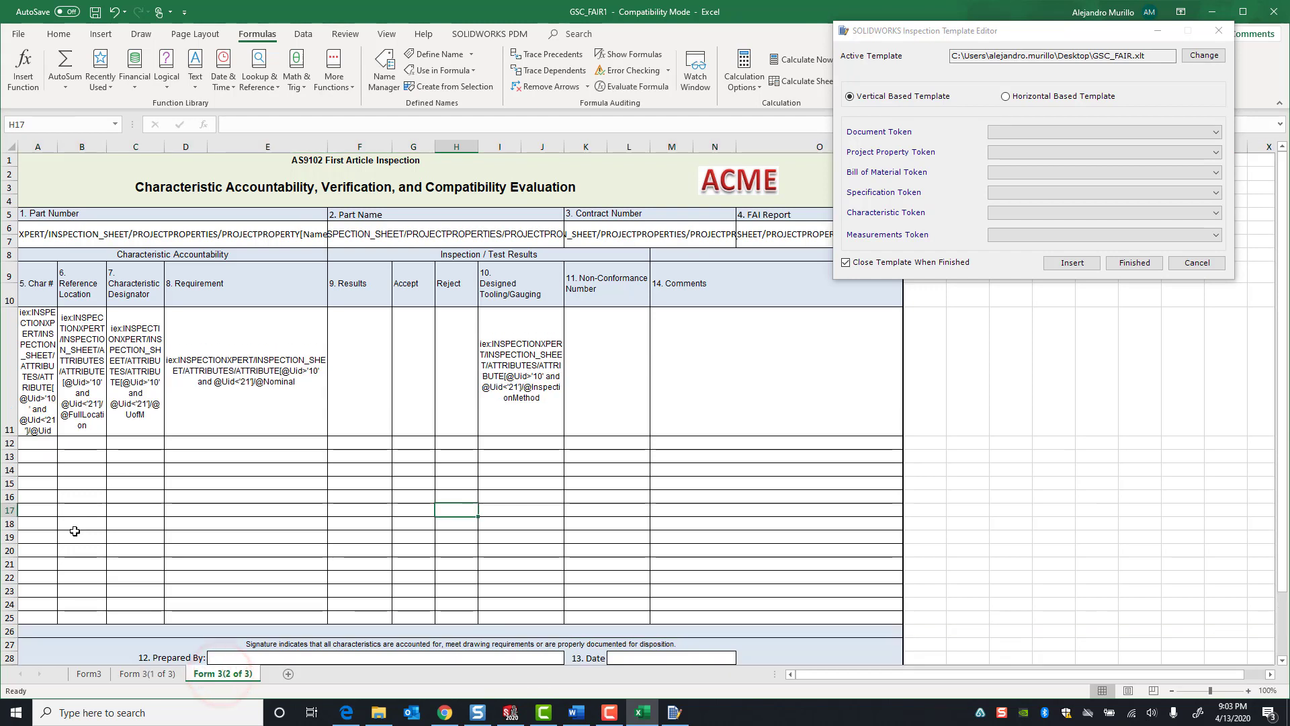
{"action": "left_click", "coordinate": [10, 630]}
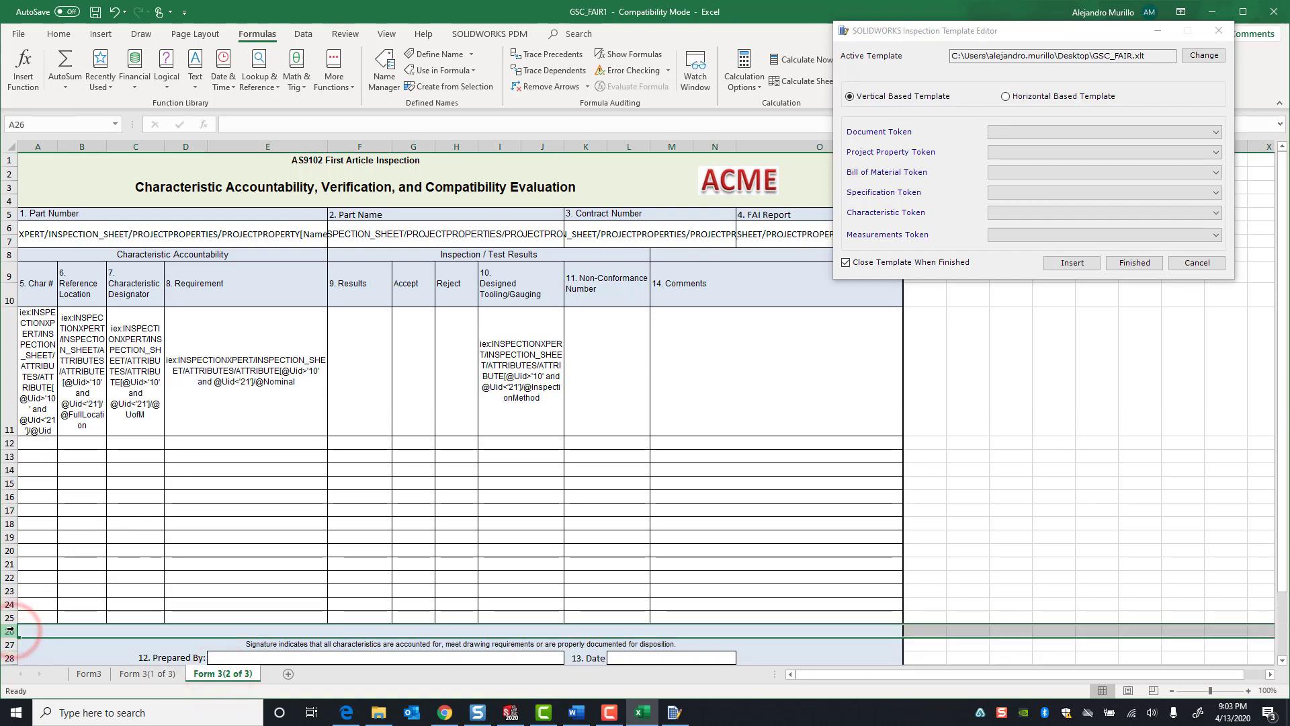
{"action": "left_click", "coordinate": [434, 54]}
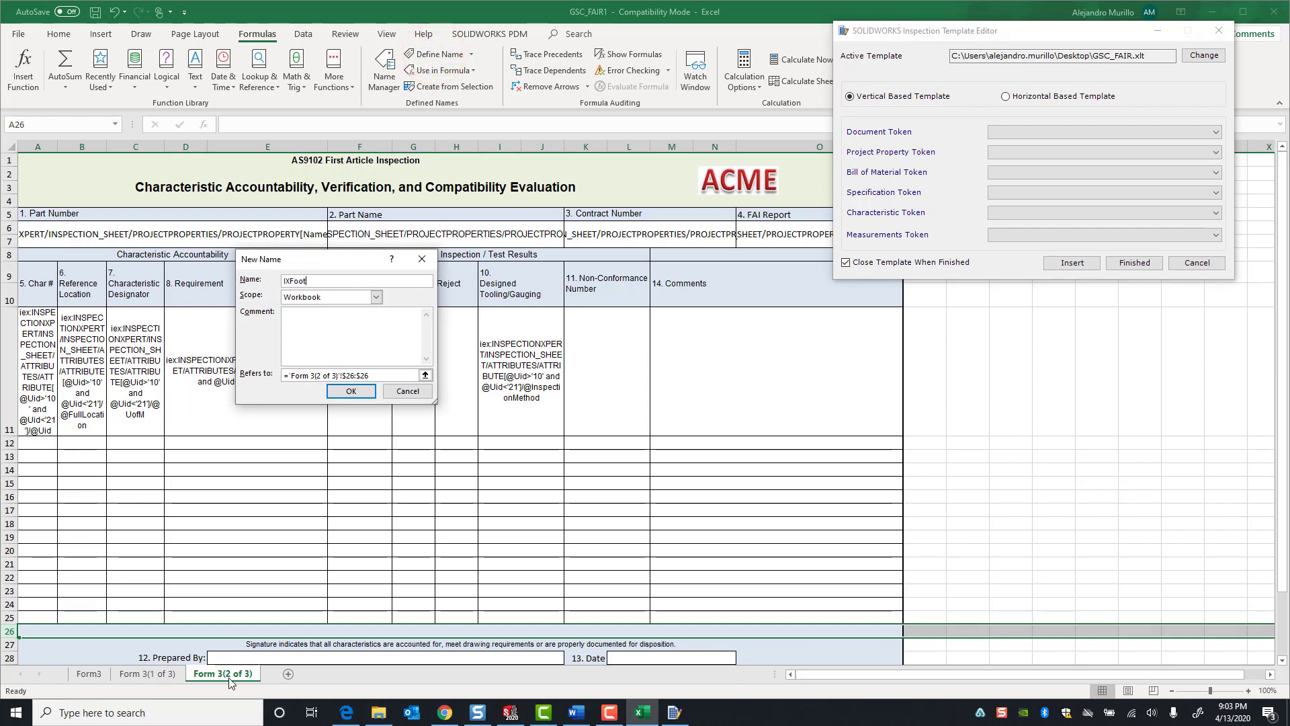
{"action": "type", "text": "IXFooterROw"}
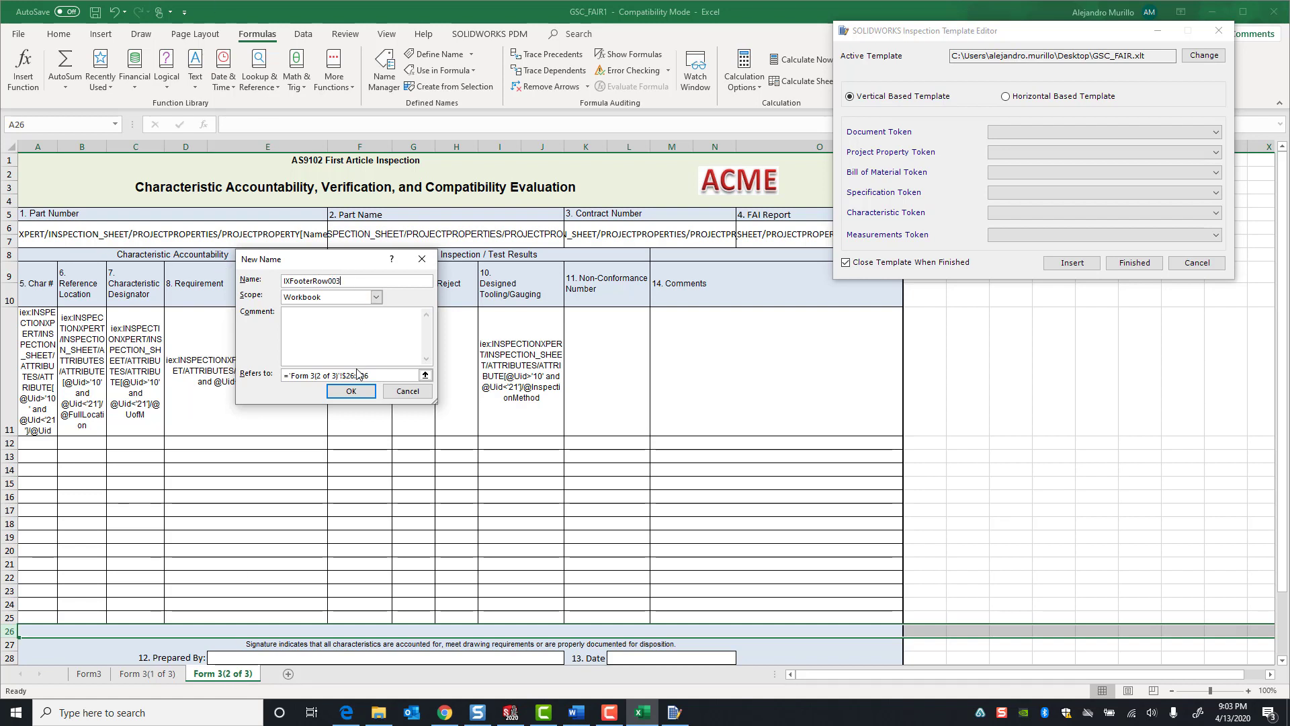
{"action": "left_click", "coordinate": [351, 391]}
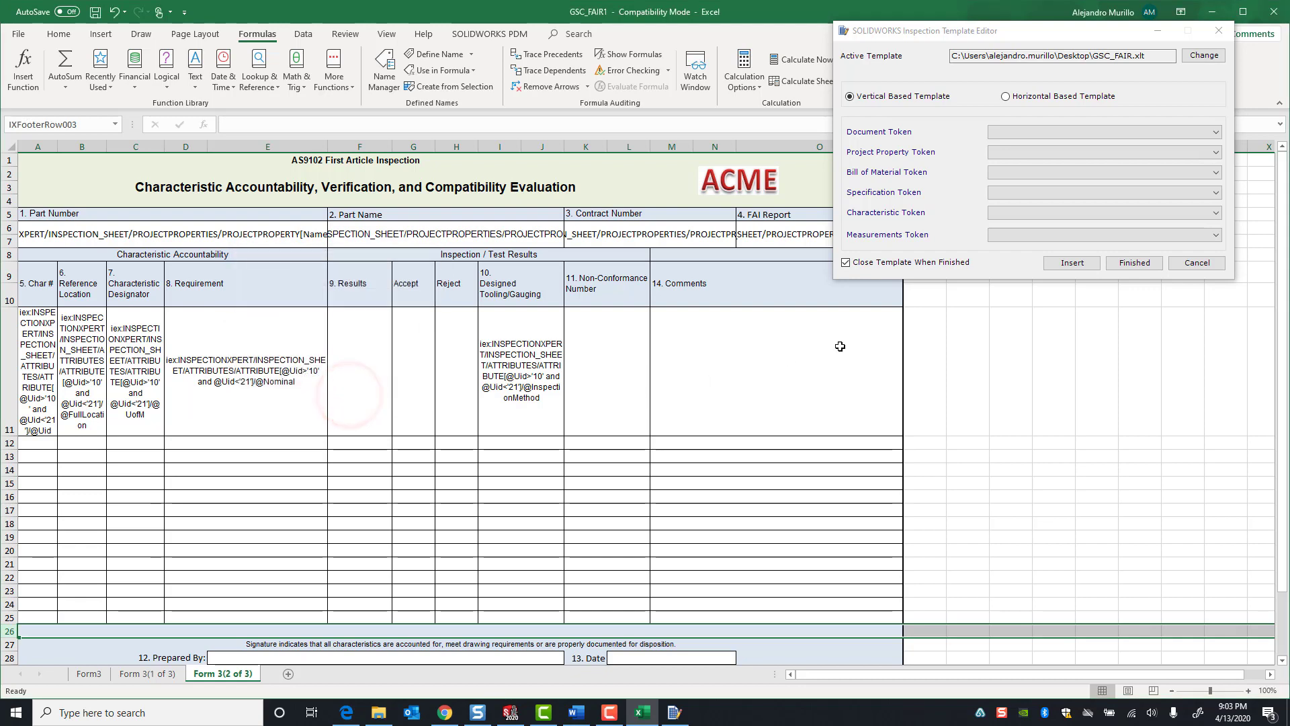
Finish the template edit and save it to the Desktop as GSC_FAIR.xlt, replacing the existing file
{"action": "left_click", "coordinate": [1136, 262]}
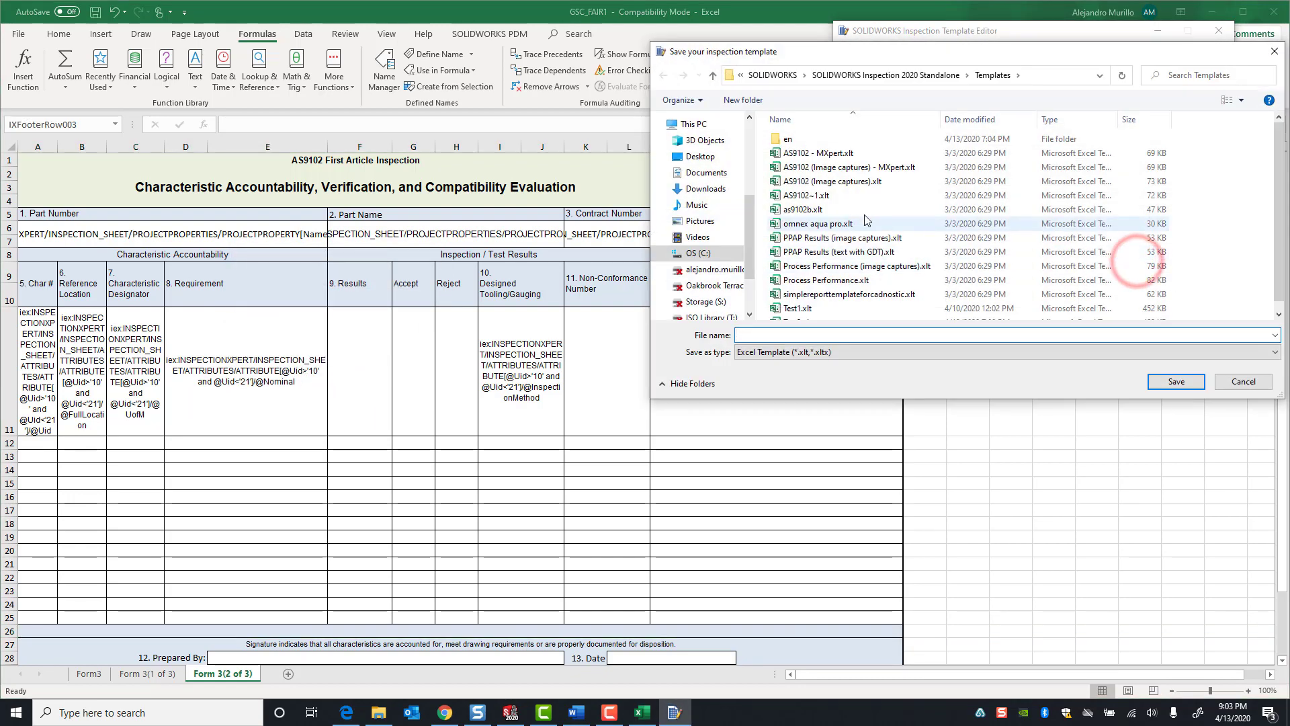
{"action": "left_click", "coordinate": [712, 158]}
{"action": "left_click", "coordinate": [806, 155]}
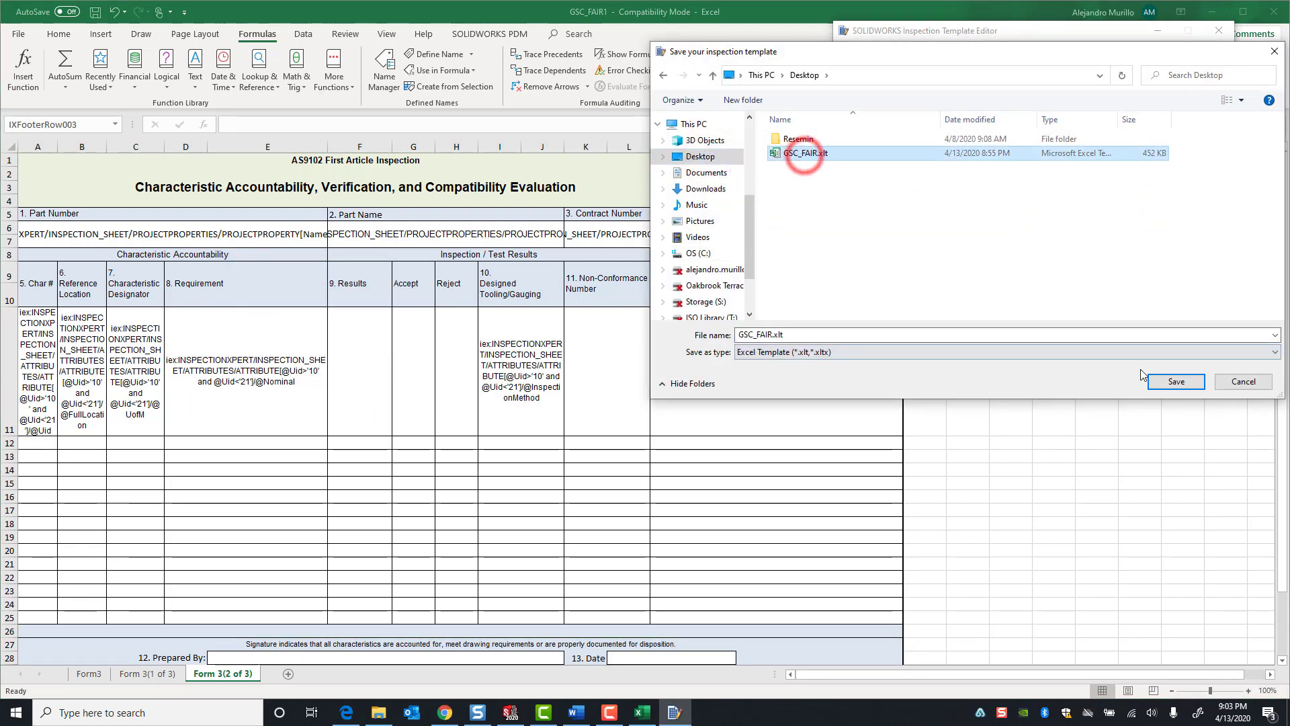
{"action": "left_click", "coordinate": [1176, 381]}
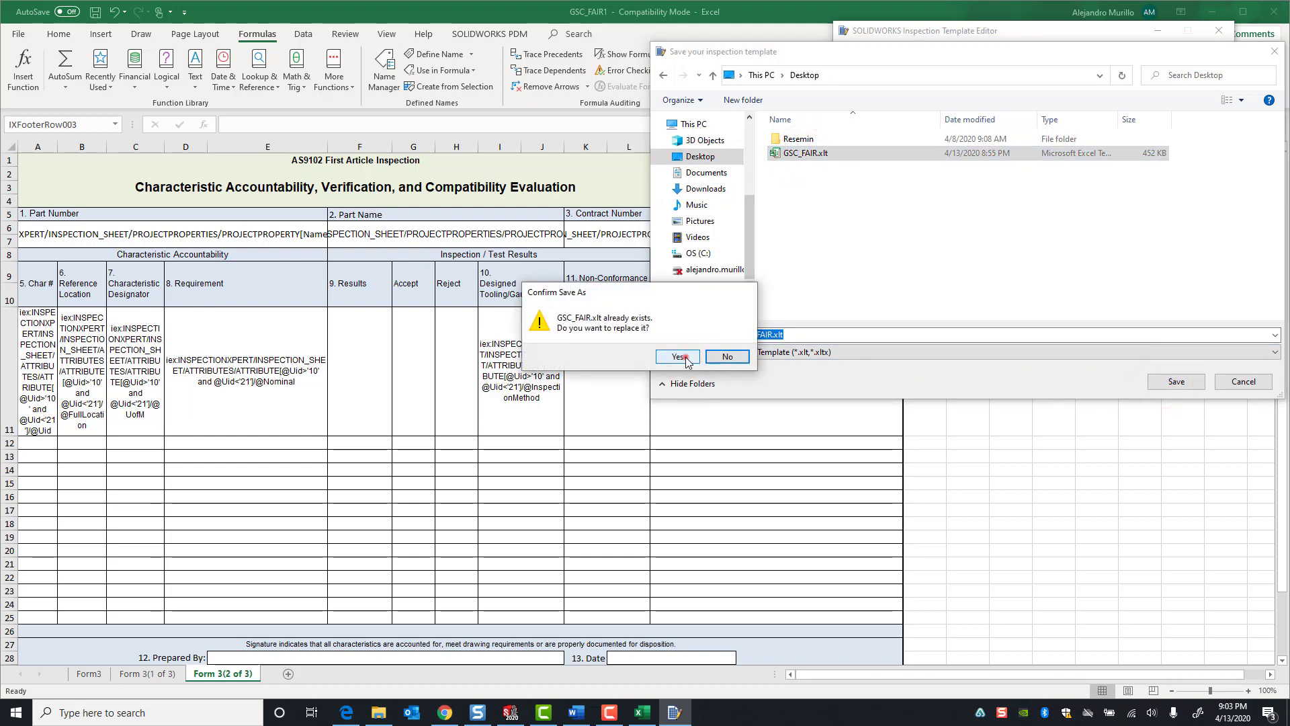
{"action": "left_click", "coordinate": [679, 356]}
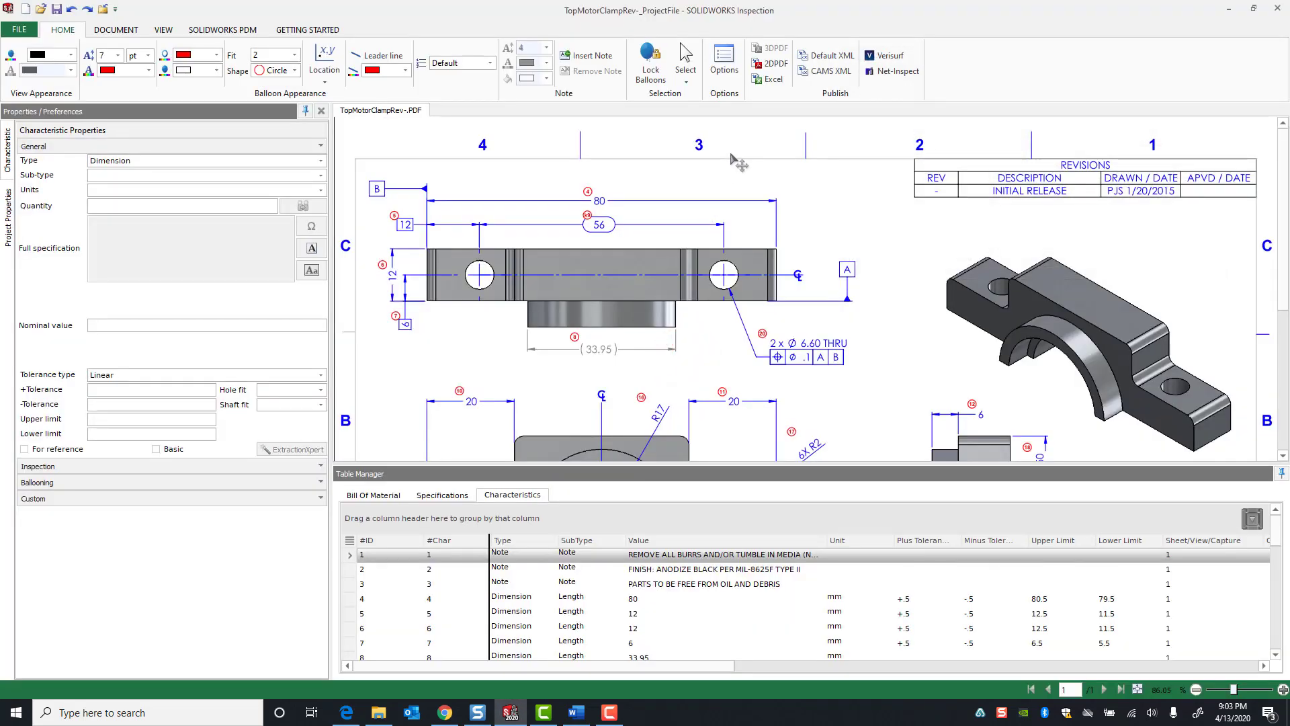
Export the inspection project to Excel using the GSC_FAIR.xlt template, overwriting TopMotorClampRev-.xls on the Desktop
{"action": "left_click", "coordinate": [768, 79]}
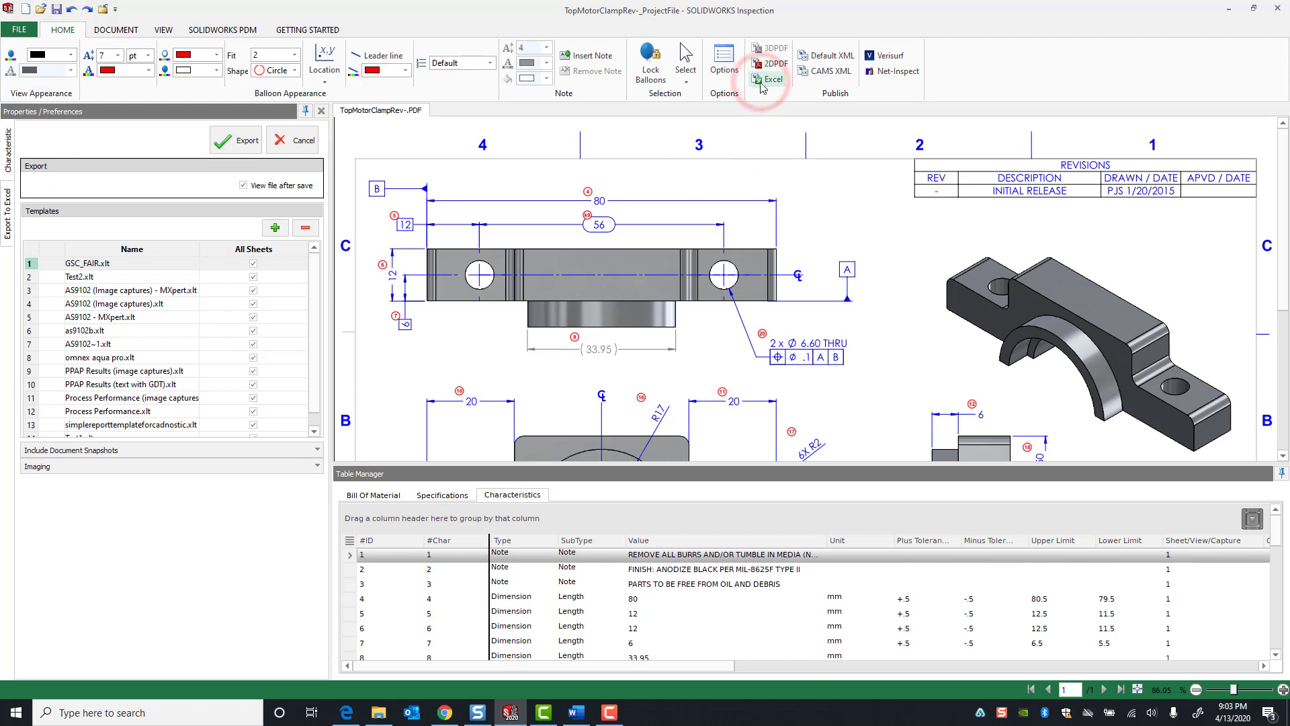
{"action": "left_click", "coordinate": [57, 265]}
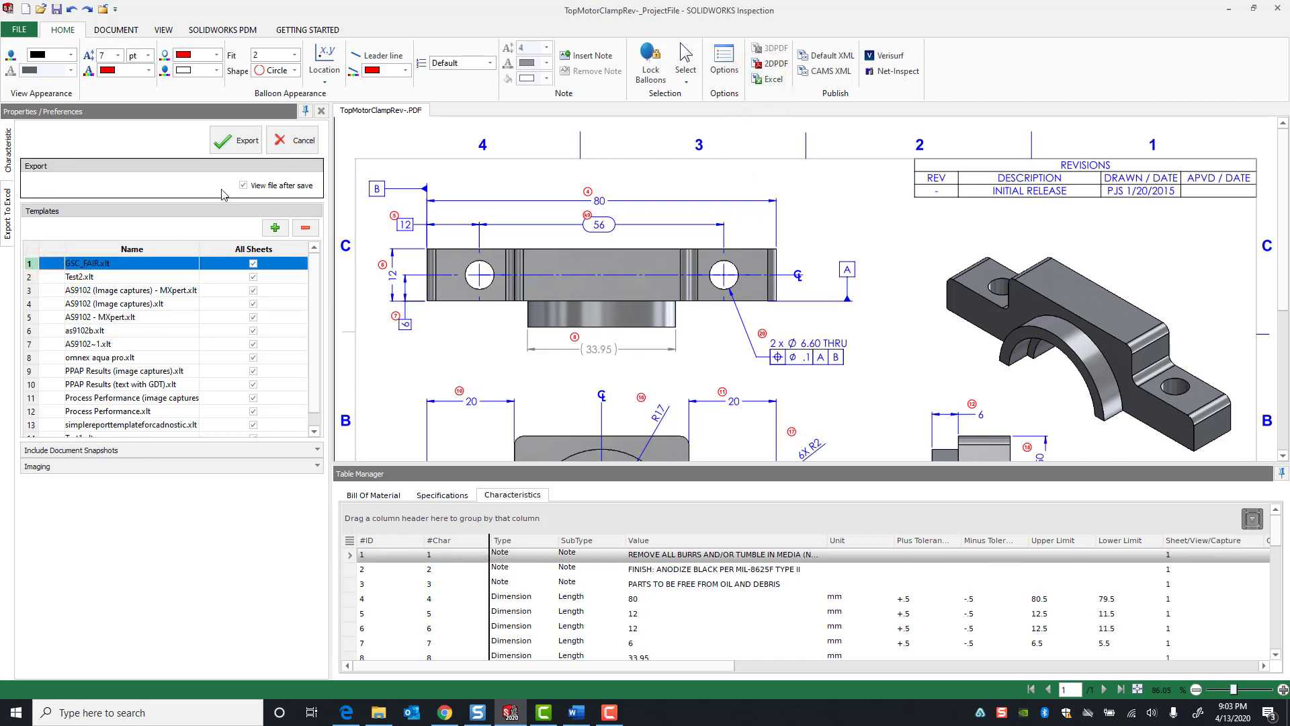
{"action": "left_click", "coordinate": [245, 140]}
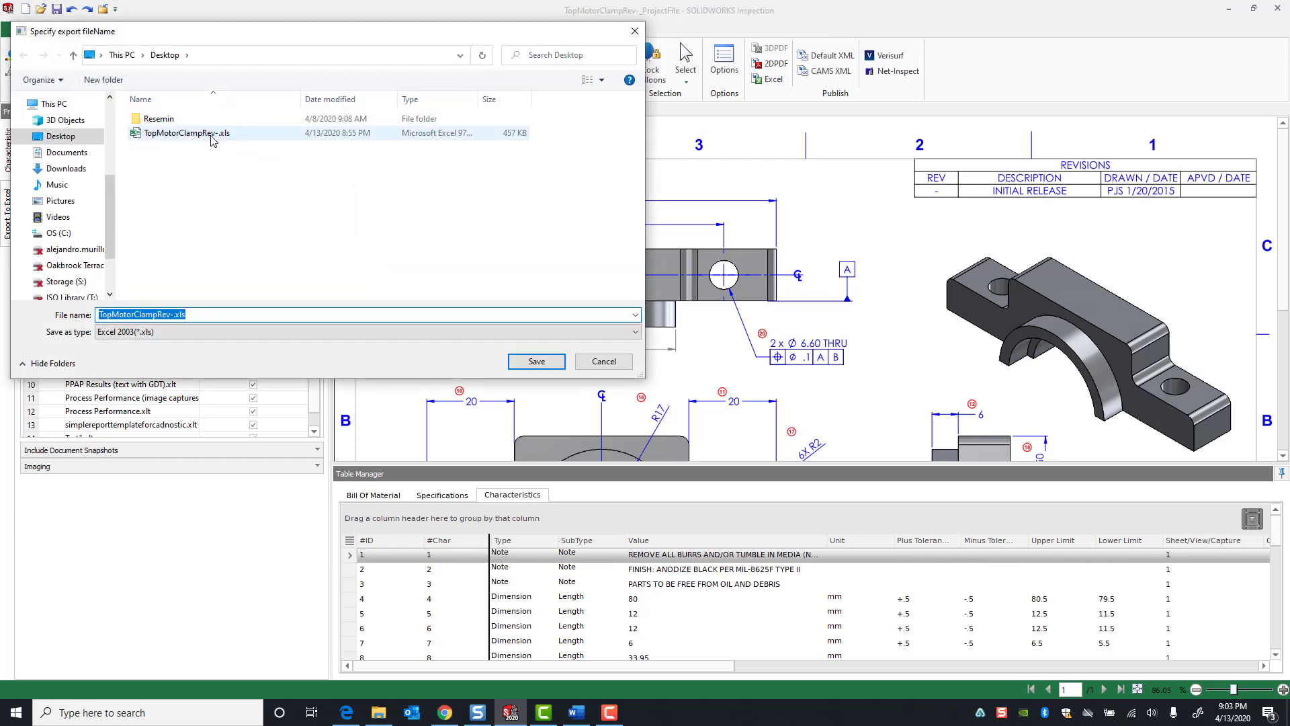
{"action": "left_click", "coordinate": [201, 134]}
{"action": "left_click", "coordinate": [539, 361]}
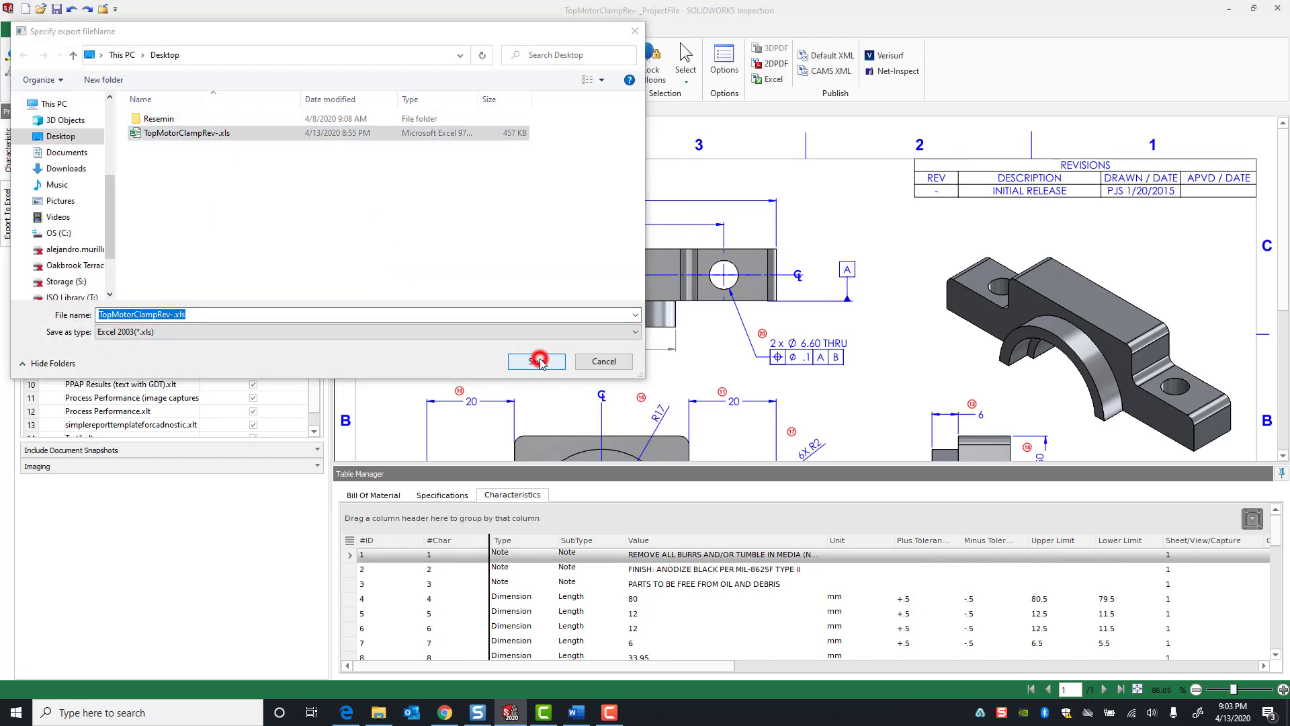
{"action": "left_click", "coordinate": [660, 355]}
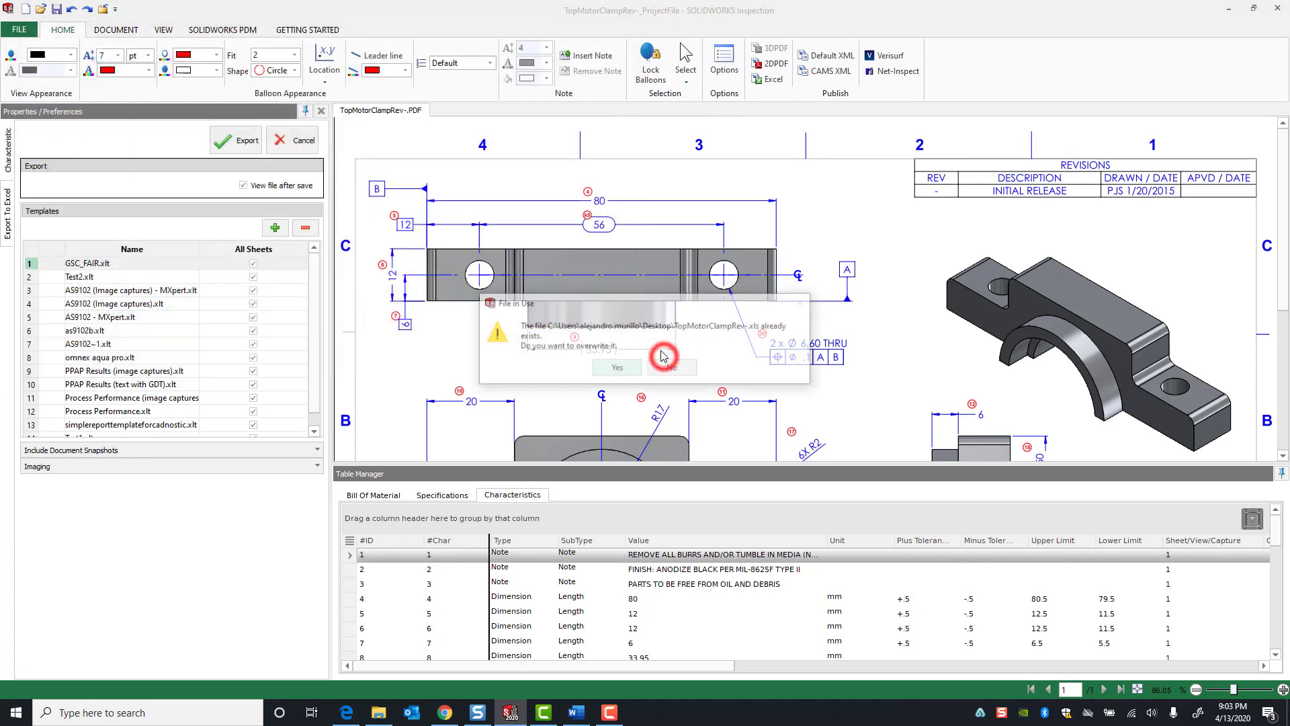
{"action": "left_click", "coordinate": [632, 369]}
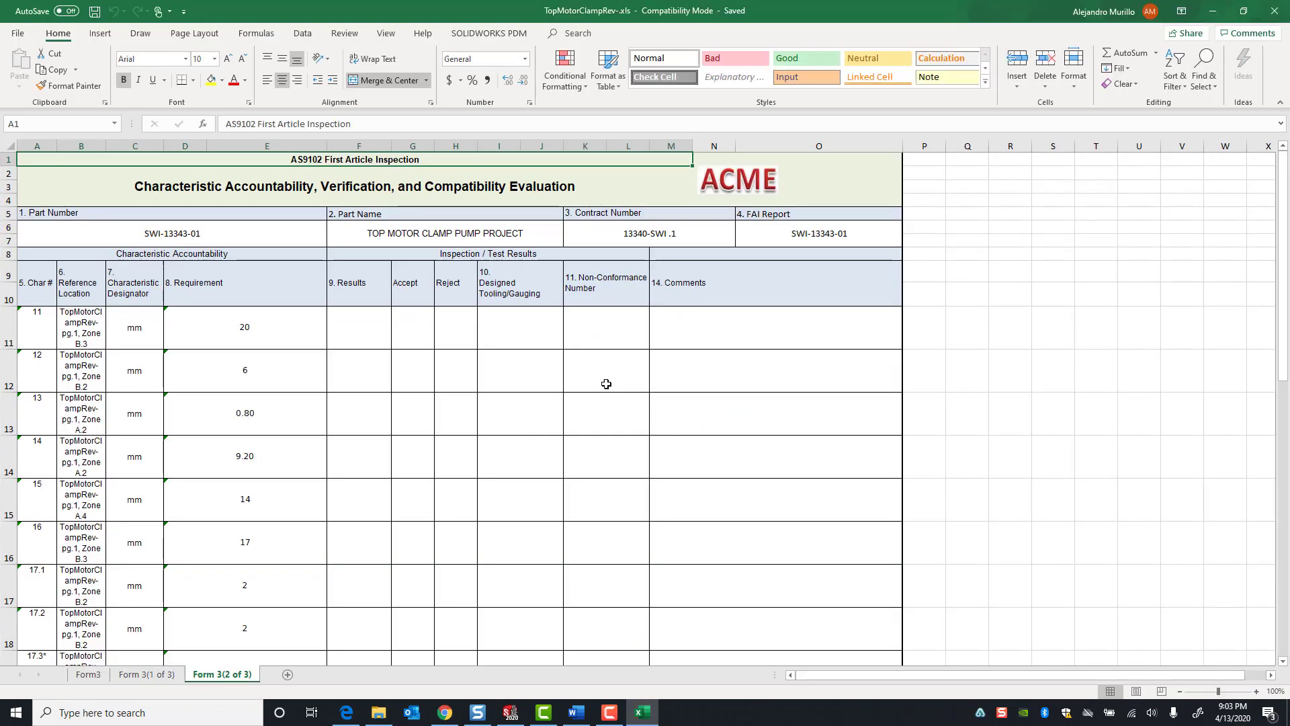
Examine on the exported Form3 worksheet how the last characteristic rows sit relative to the footer
{"action": "left_click", "coordinate": [89, 674]}
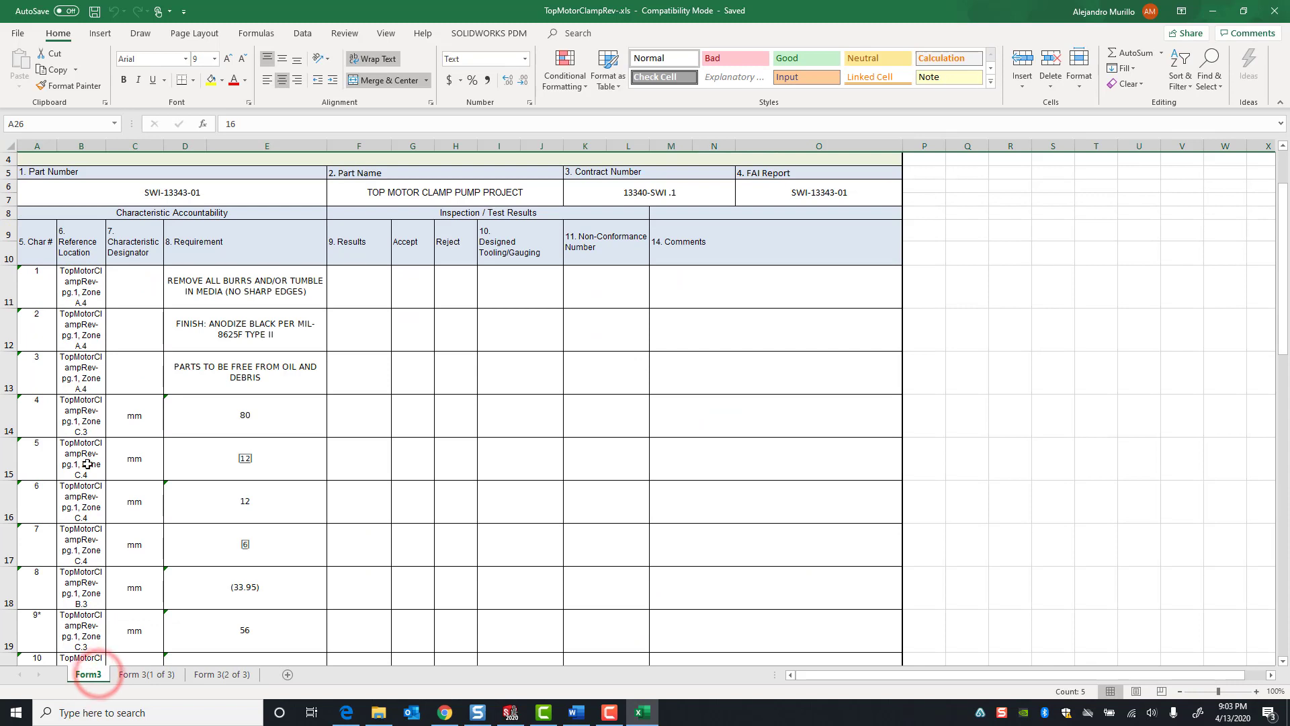
{"action": "scroll", "coordinate": [106, 317], "scroll_direction": "down", "scroll_amount": 9}
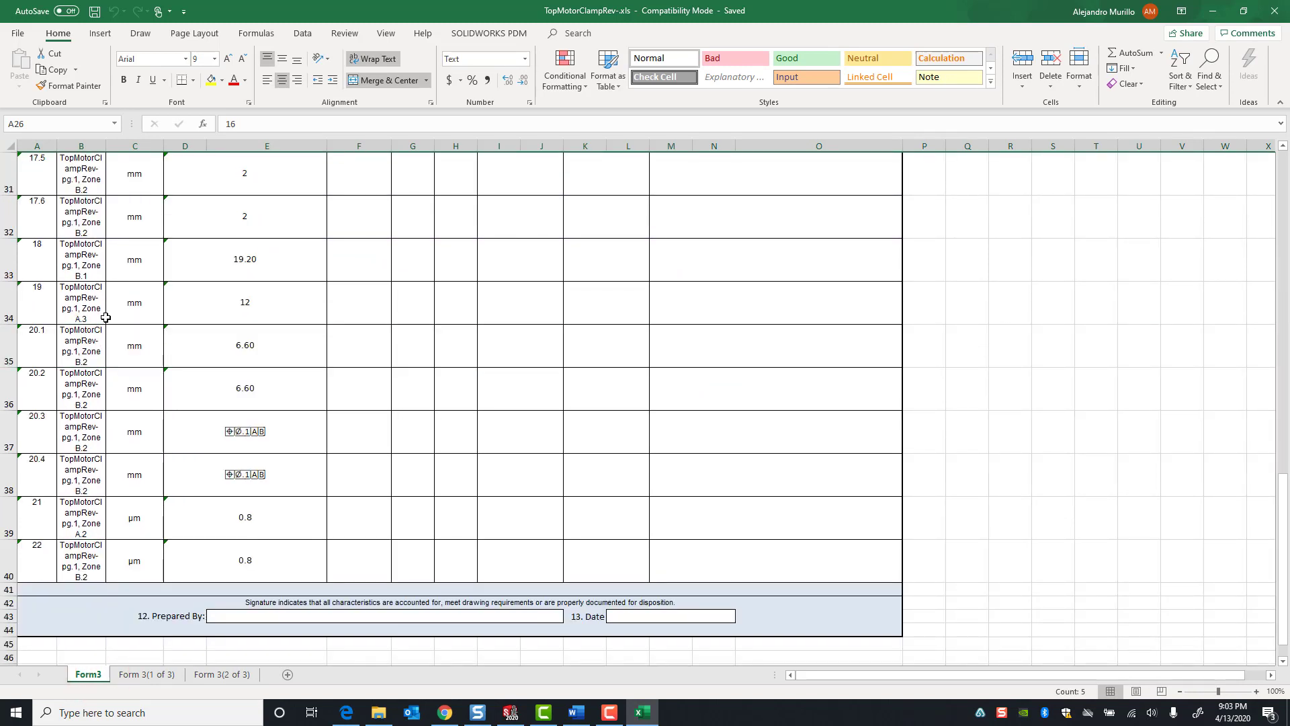
{"action": "scroll", "coordinate": [106, 319], "scroll_direction": "down", "scroll_amount": 3}
{"action": "scroll", "coordinate": [105, 322], "scroll_direction": "up", "scroll_amount": 2}
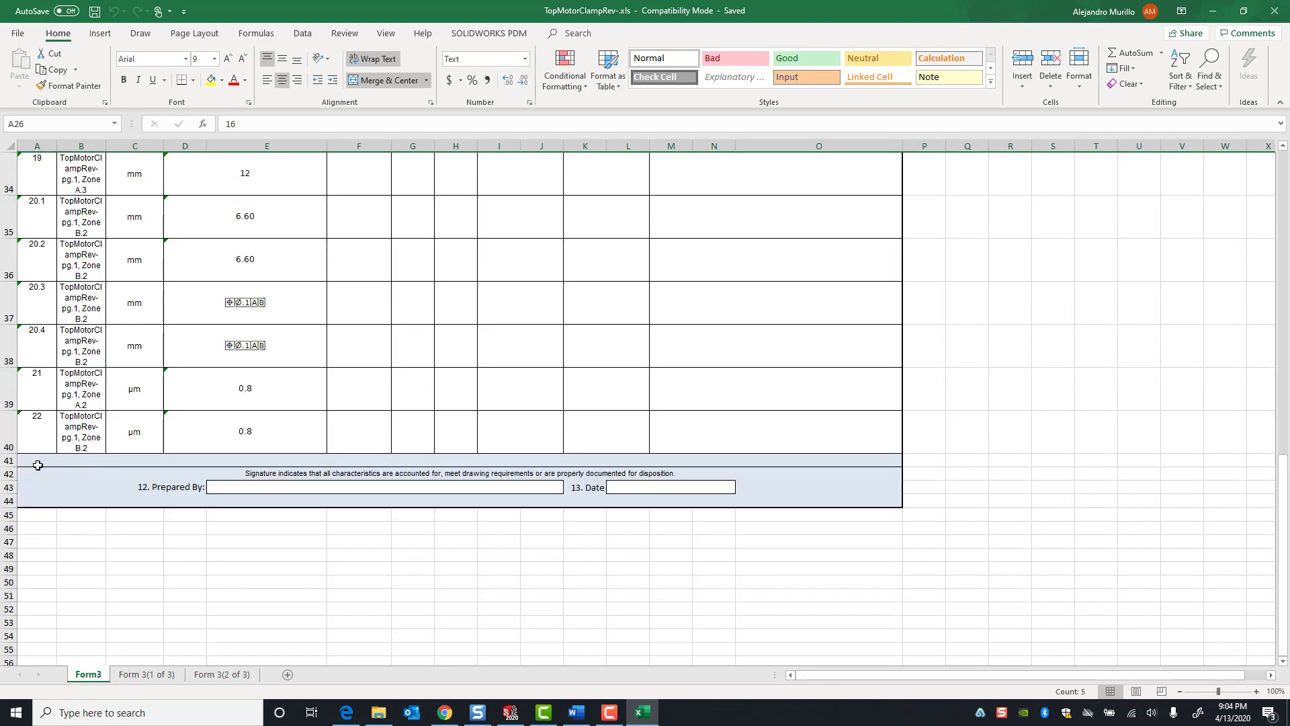
{"action": "left_click", "coordinate": [40, 298]}
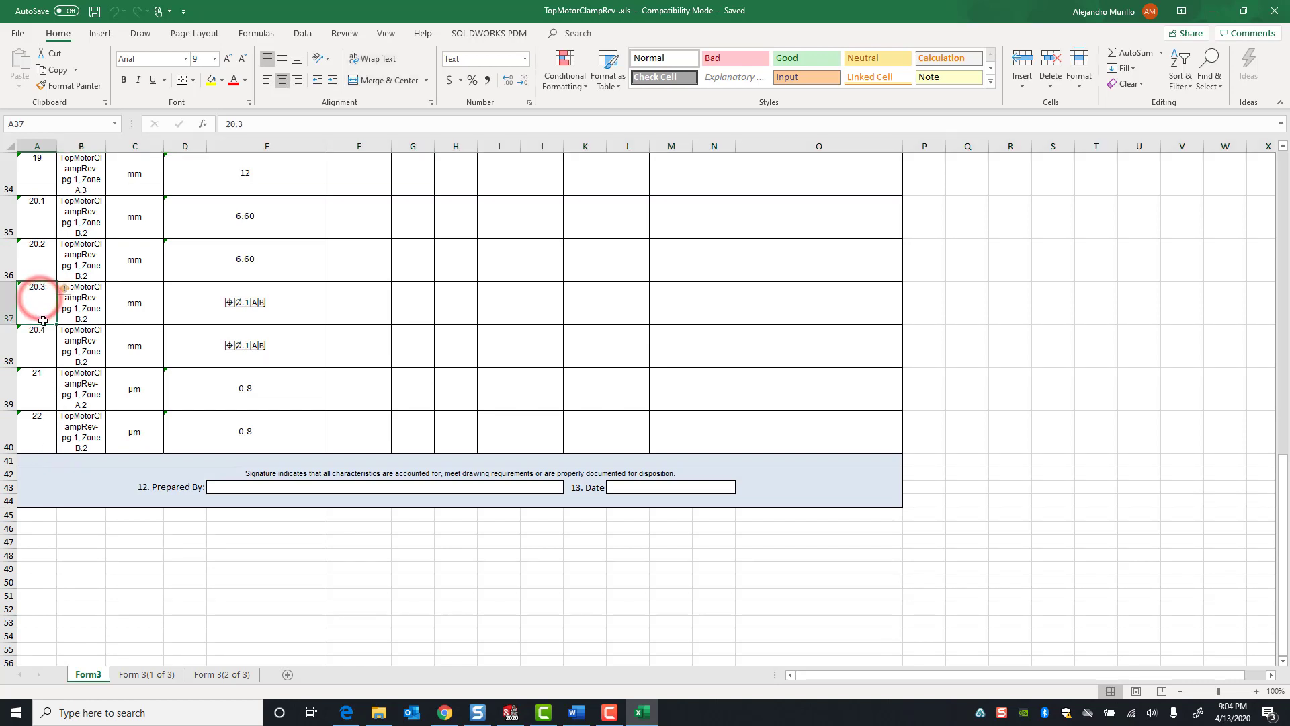
{"action": "scroll", "coordinate": [46, 359], "scroll_direction": "up", "scroll_amount": 1}
{"action": "scroll", "coordinate": [46, 359], "scroll_direction": "up", "scroll_amount": 1}
{"action": "scroll", "coordinate": [46, 359], "scroll_direction": "down", "scroll_amount": 3}
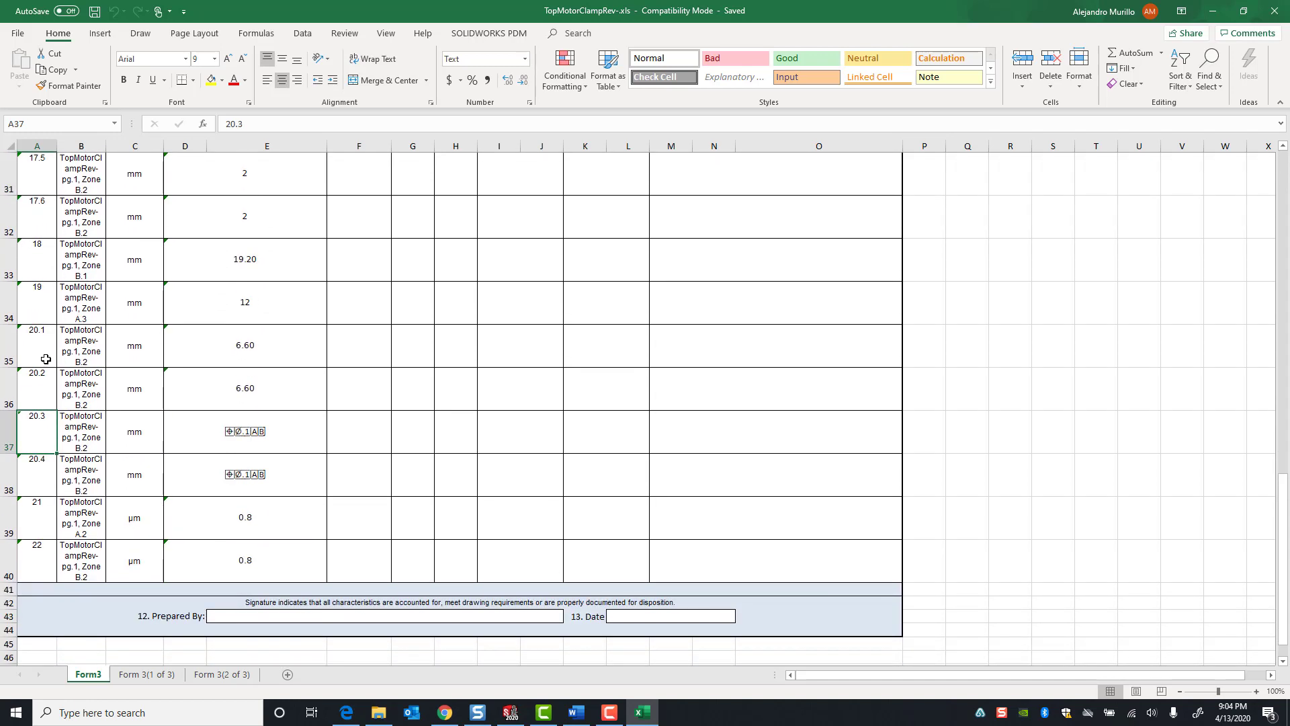
Check on the exported Form 3(1 of 3) worksheet which characteristics are listed and how the last rows sit relative to the footer
{"action": "scroll", "coordinate": [45, 359], "scroll_direction": "up", "scroll_amount": 1}
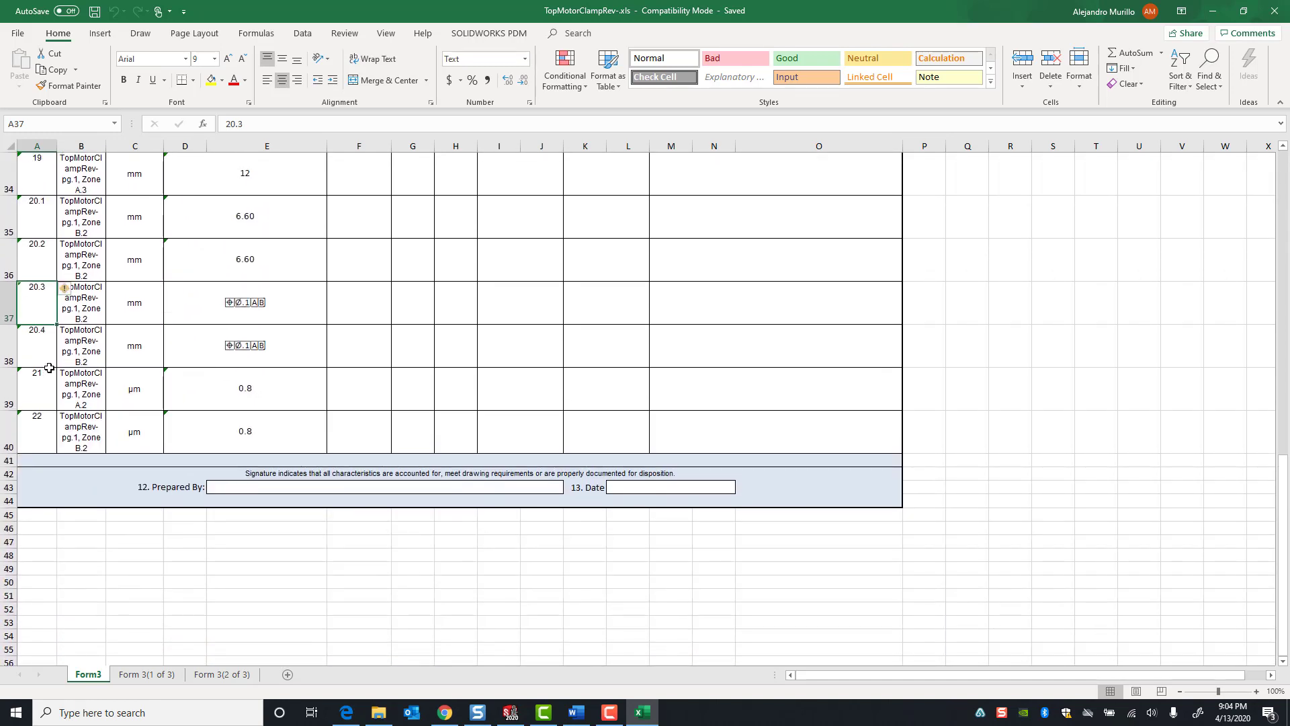
{"action": "left_click", "coordinate": [147, 674]}
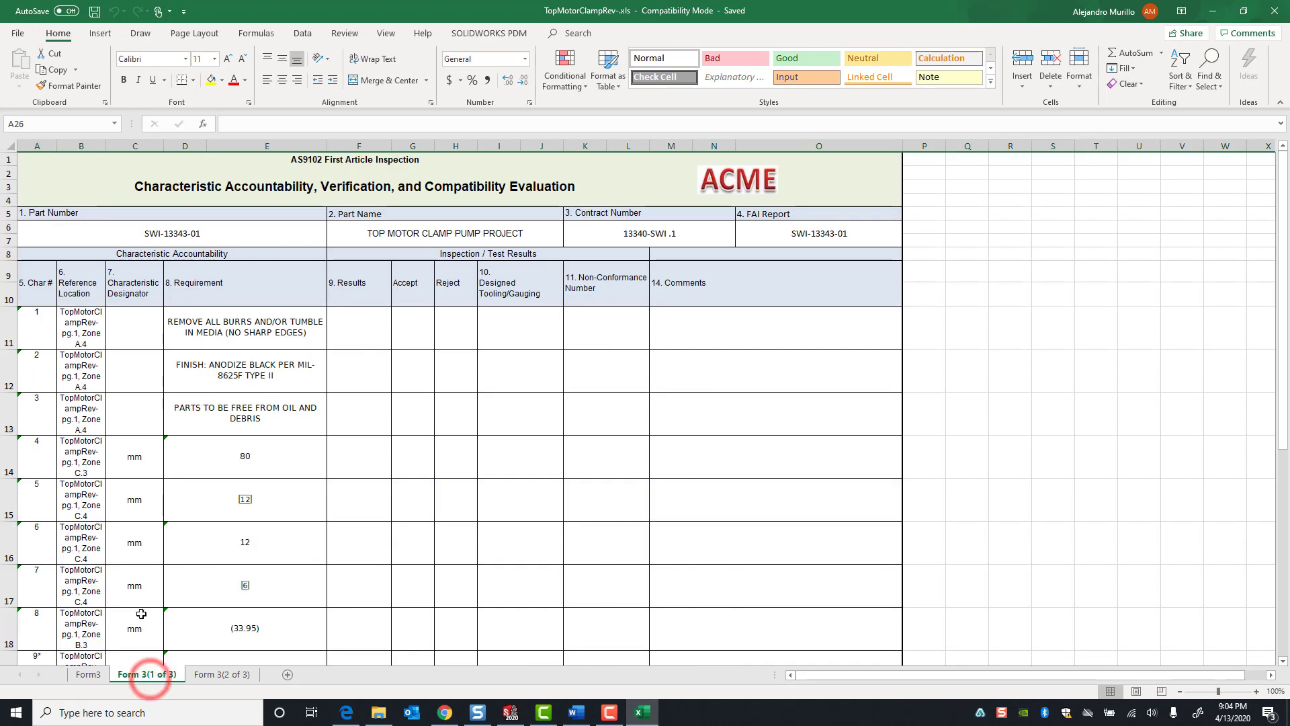
{"action": "scroll", "coordinate": [135, 432], "scroll_direction": "down", "scroll_amount": 4}
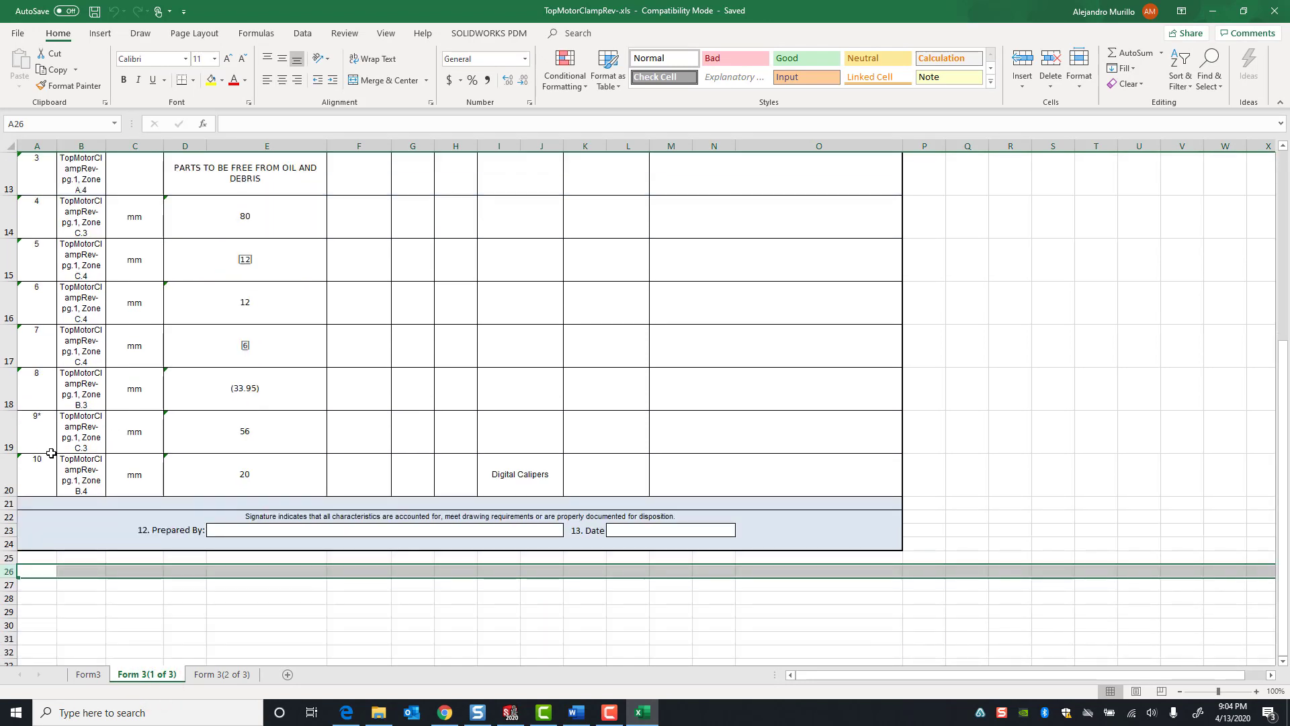
{"action": "scroll", "coordinate": [71, 509], "scroll_direction": "down", "scroll_amount": 1}
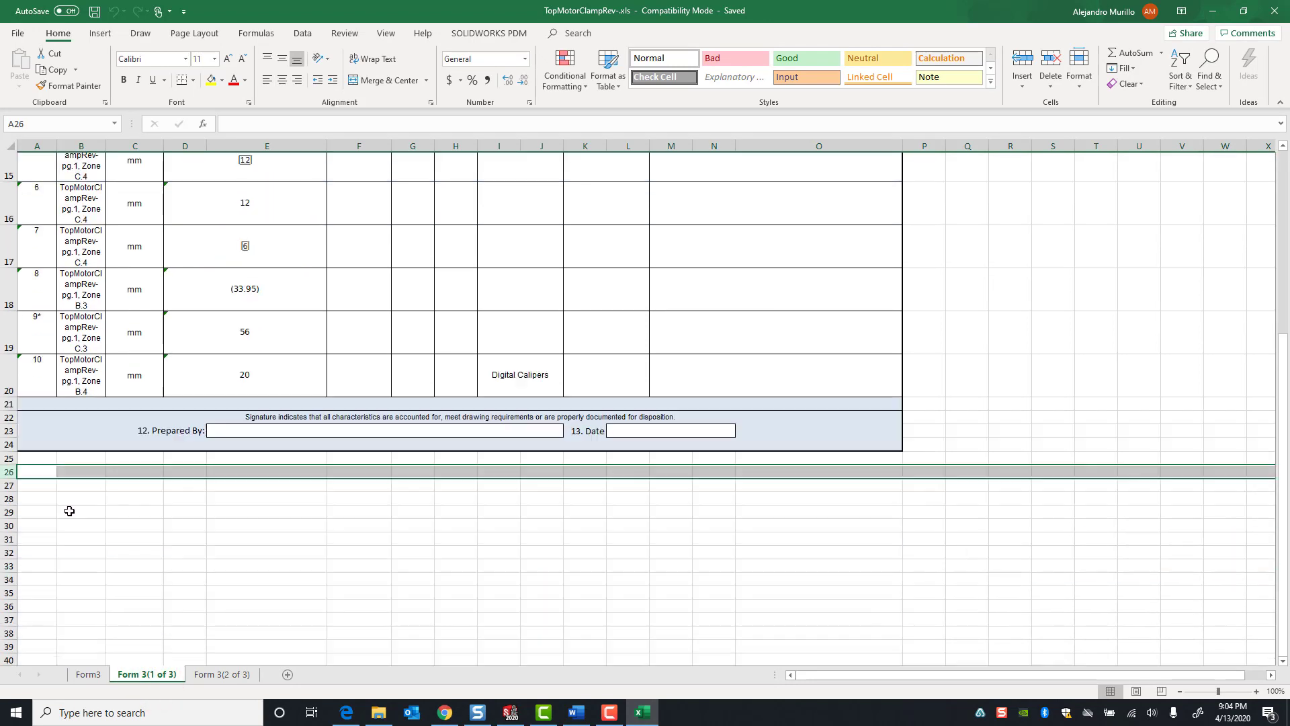
{"action": "left_click", "coordinate": [92, 524]}
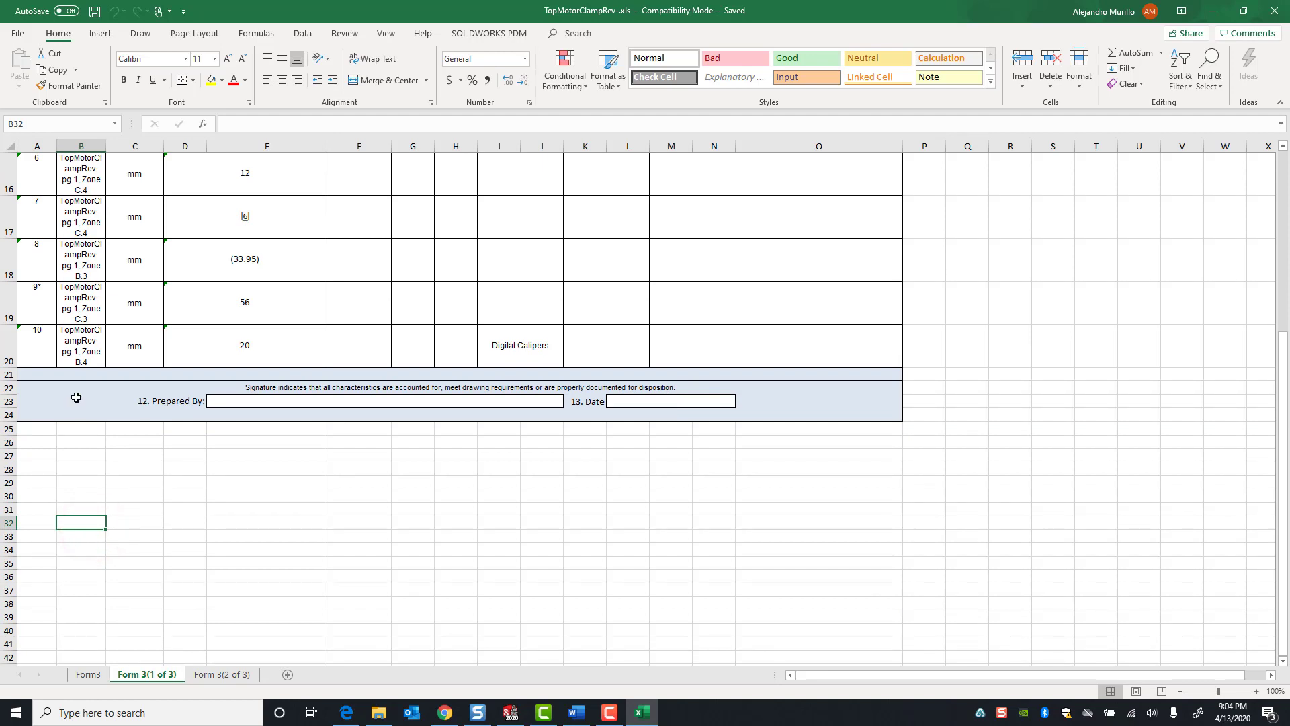
Examine the exported Form 3(2 of 3) worksheet from its first to its last characteristic and the position of its footer
{"action": "left_click", "coordinate": [217, 675]}
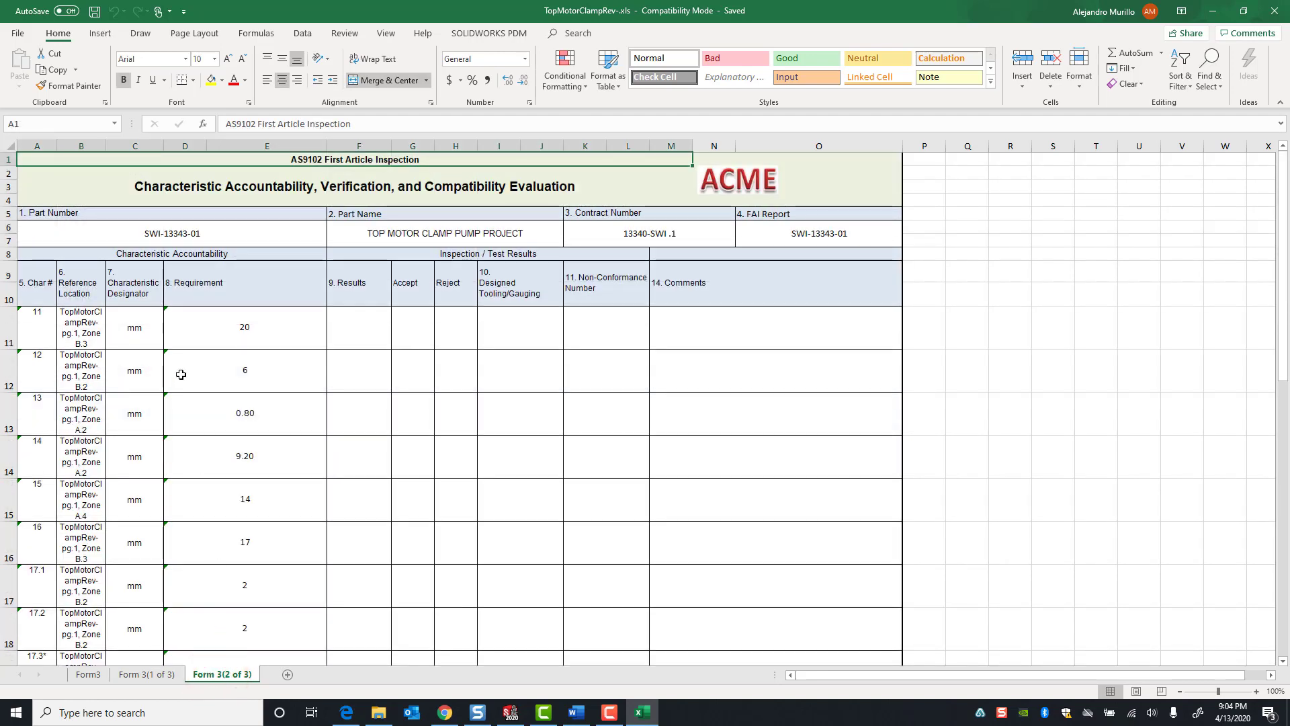
{"action": "scroll", "coordinate": [62, 383], "scroll_direction": "down", "scroll_amount": 5}
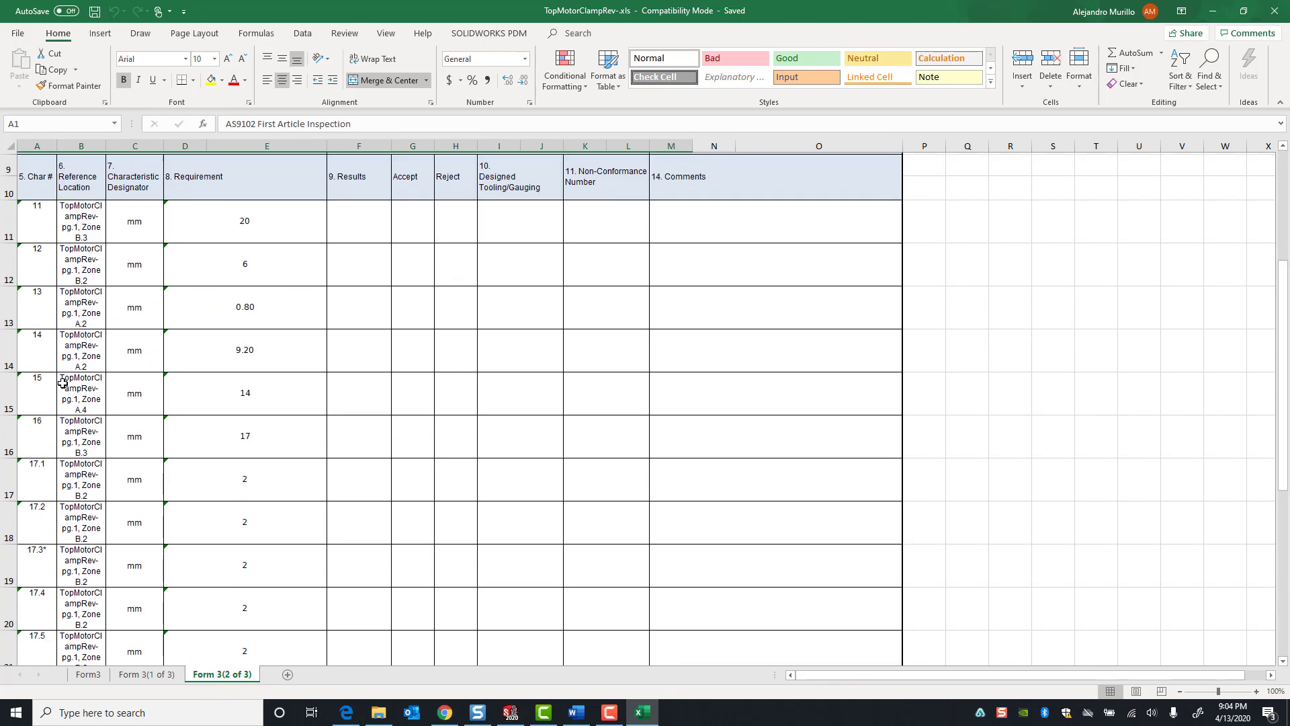
{"action": "scroll", "coordinate": [62, 384], "scroll_direction": "up", "scroll_amount": 5}
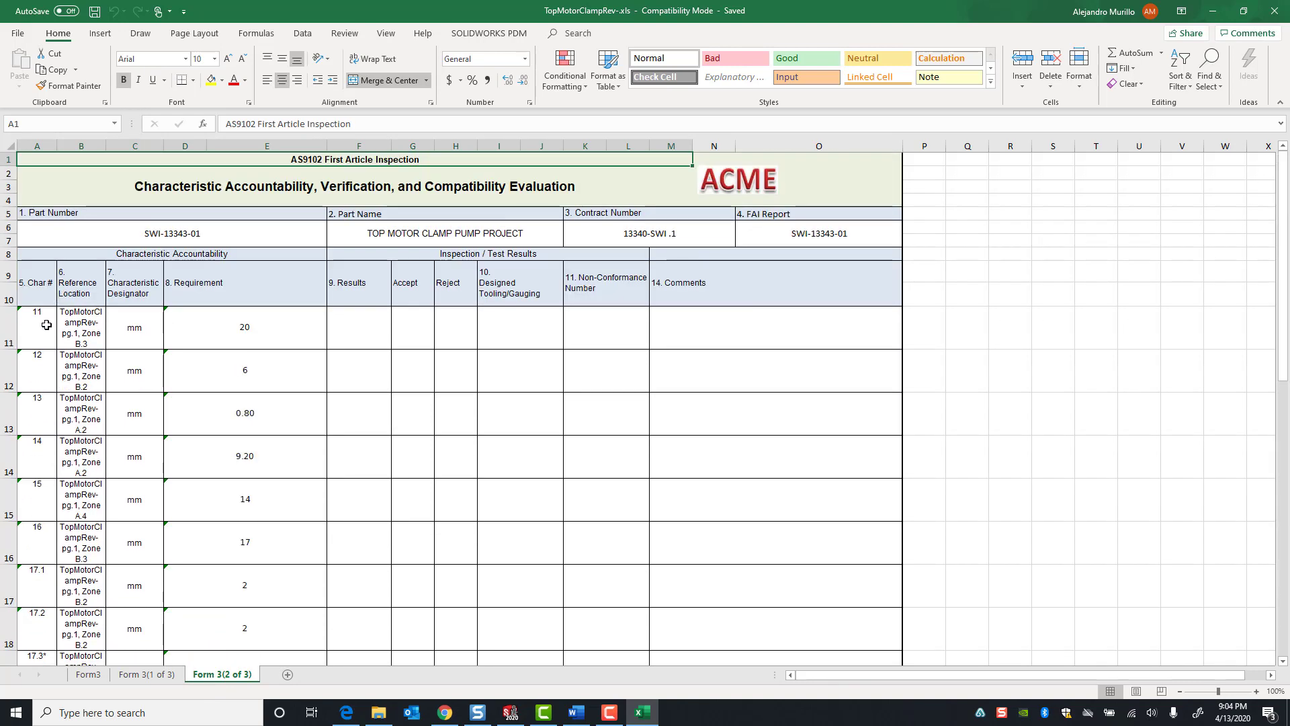
{"action": "scroll", "coordinate": [46, 328], "scroll_direction": "down", "scroll_amount": 6}
{"action": "scroll", "coordinate": [46, 329], "scroll_direction": "down", "scroll_amount": 1}
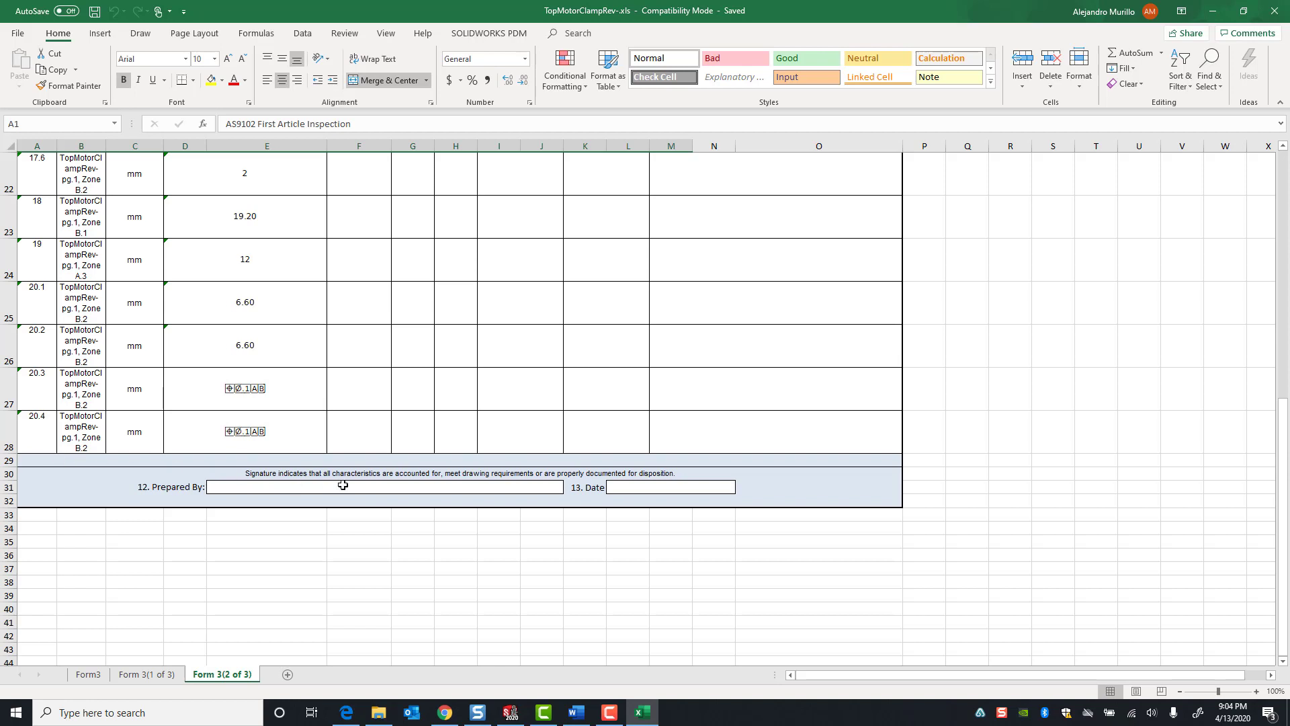
{"action": "scroll", "coordinate": [124, 464], "scroll_direction": "up", "scroll_amount": 1}
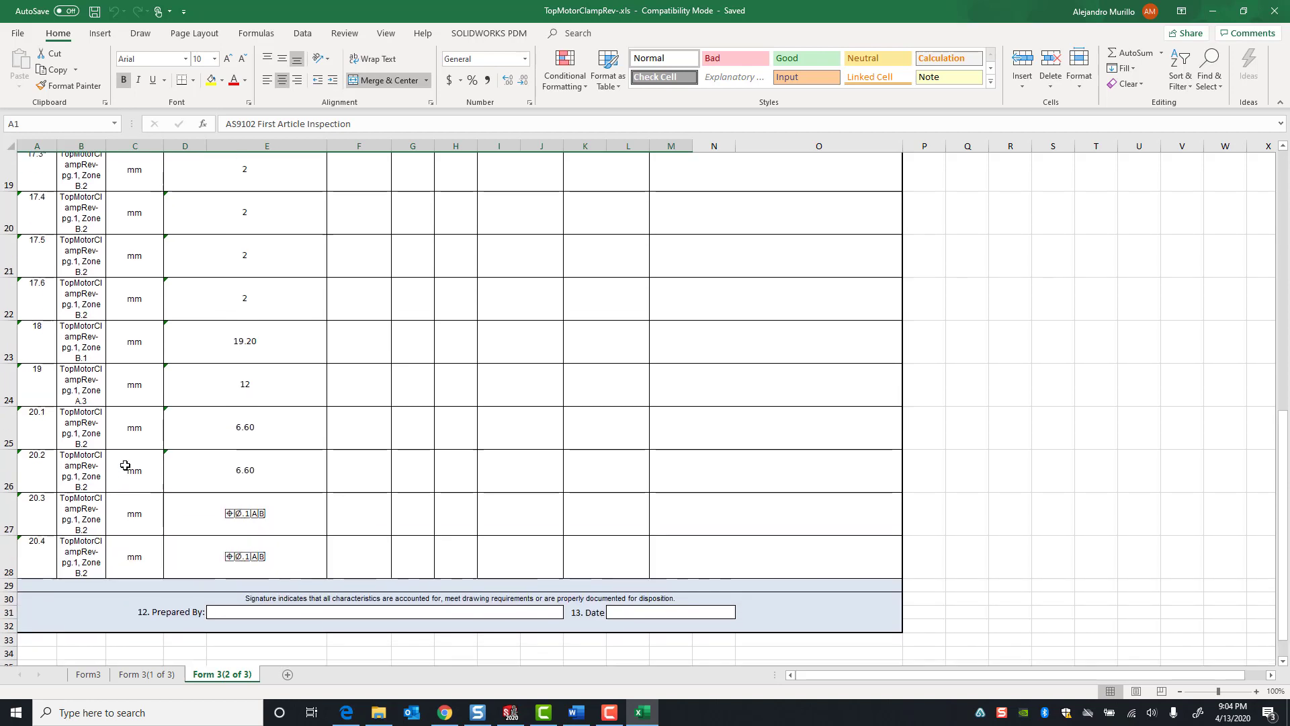
{"action": "scroll", "coordinate": [124, 464], "scroll_direction": "down", "scroll_amount": 1}
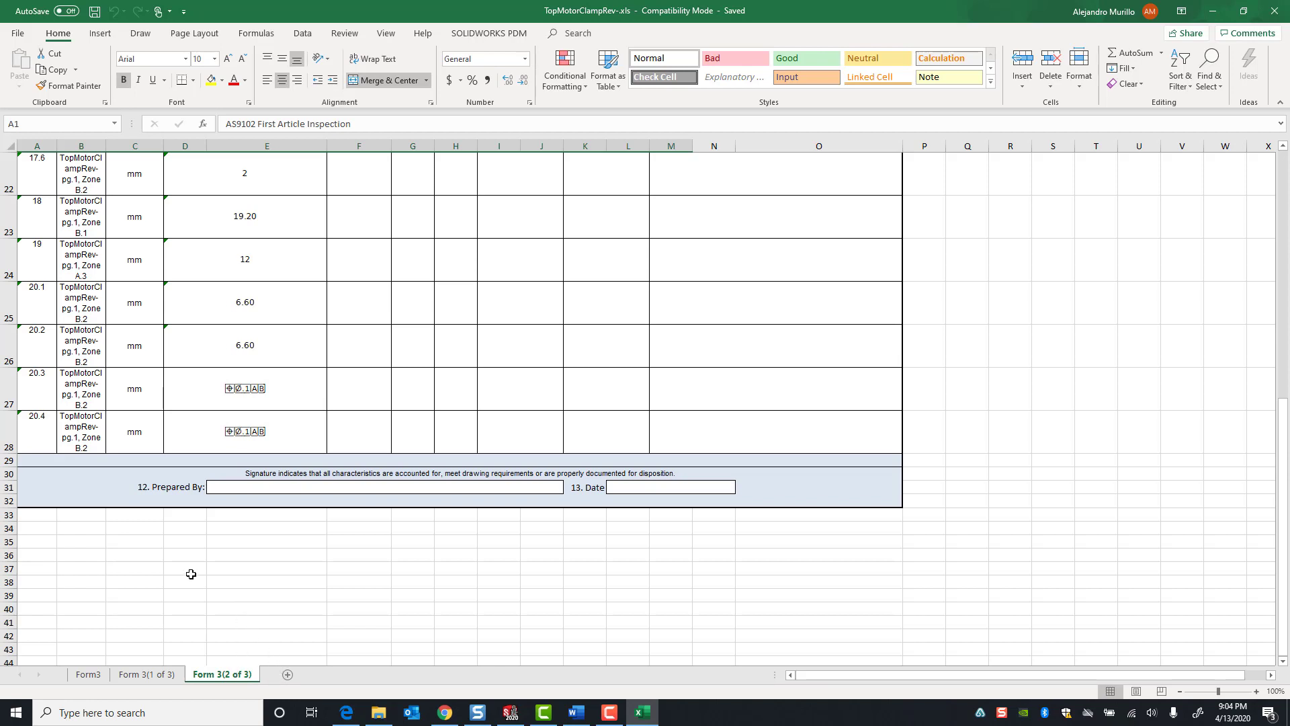
{"action": "scroll", "coordinate": [190, 573], "scroll_direction": "up", "scroll_amount": 3}
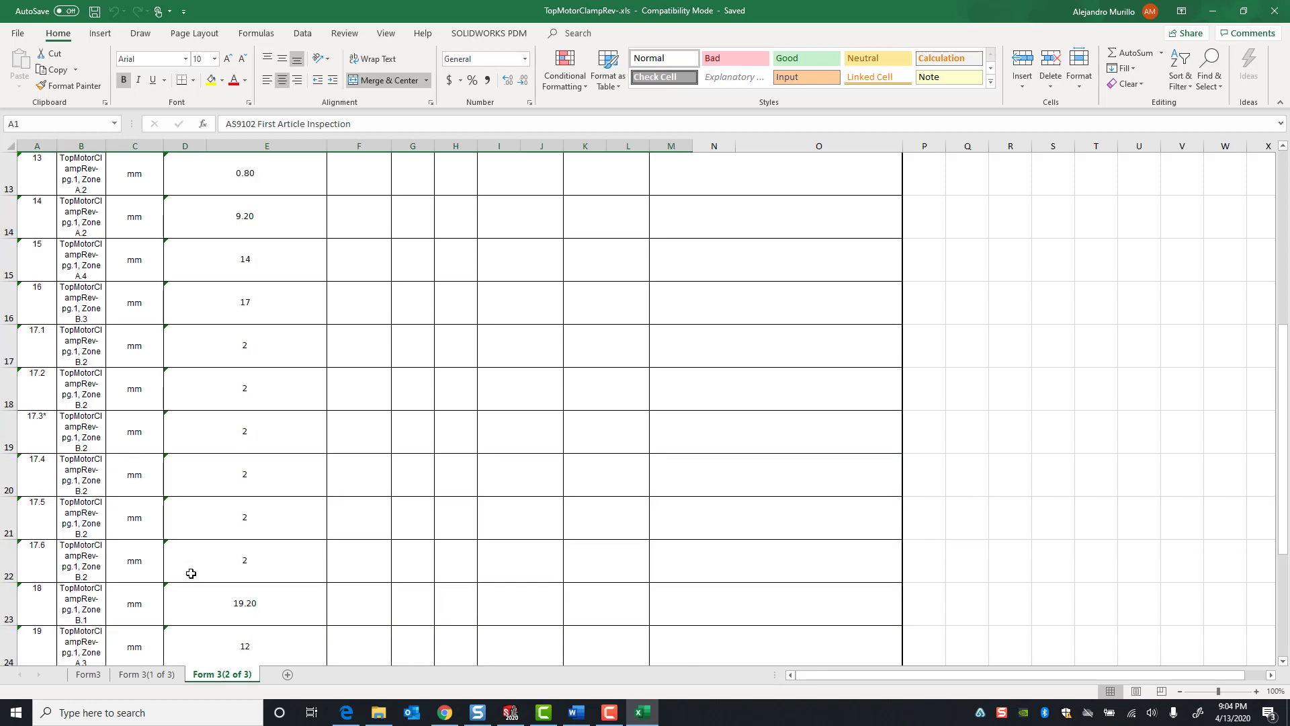
{"action": "scroll", "coordinate": [191, 573], "scroll_direction": "up", "scroll_amount": 3}
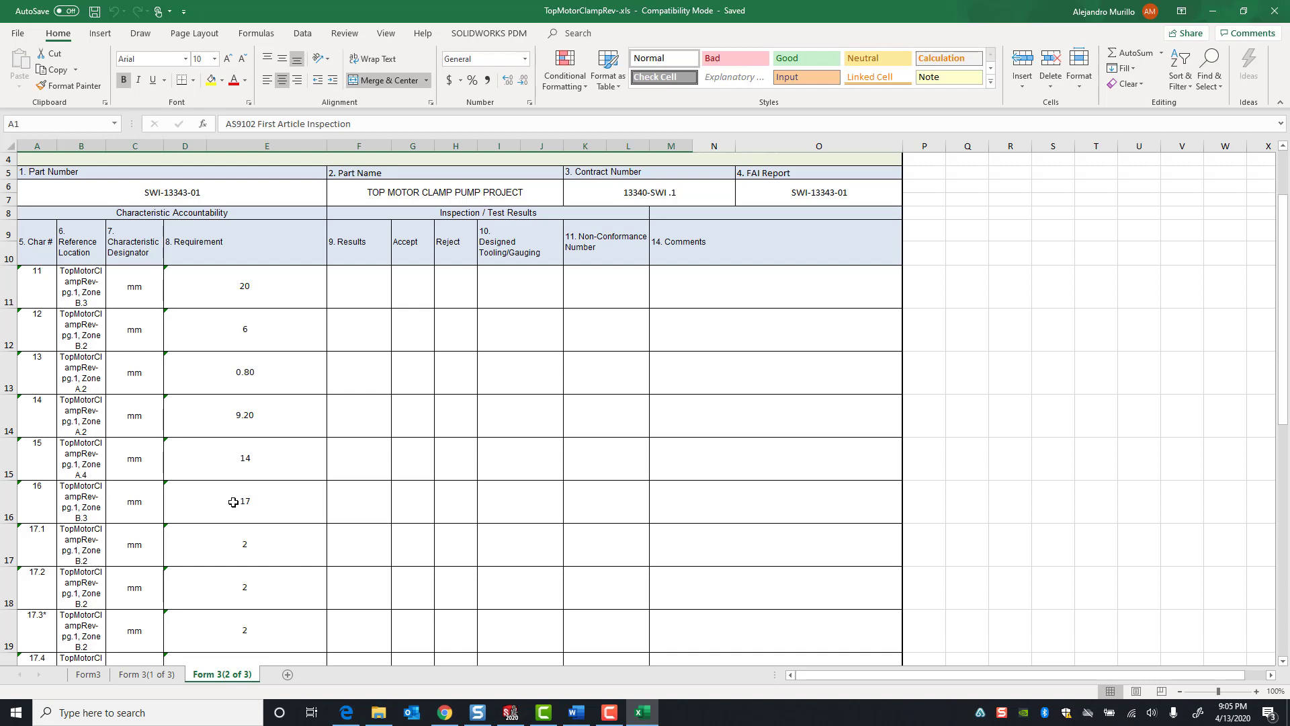
{"action": "scroll", "coordinate": [236, 494], "scroll_direction": "down", "scroll_amount": 6}
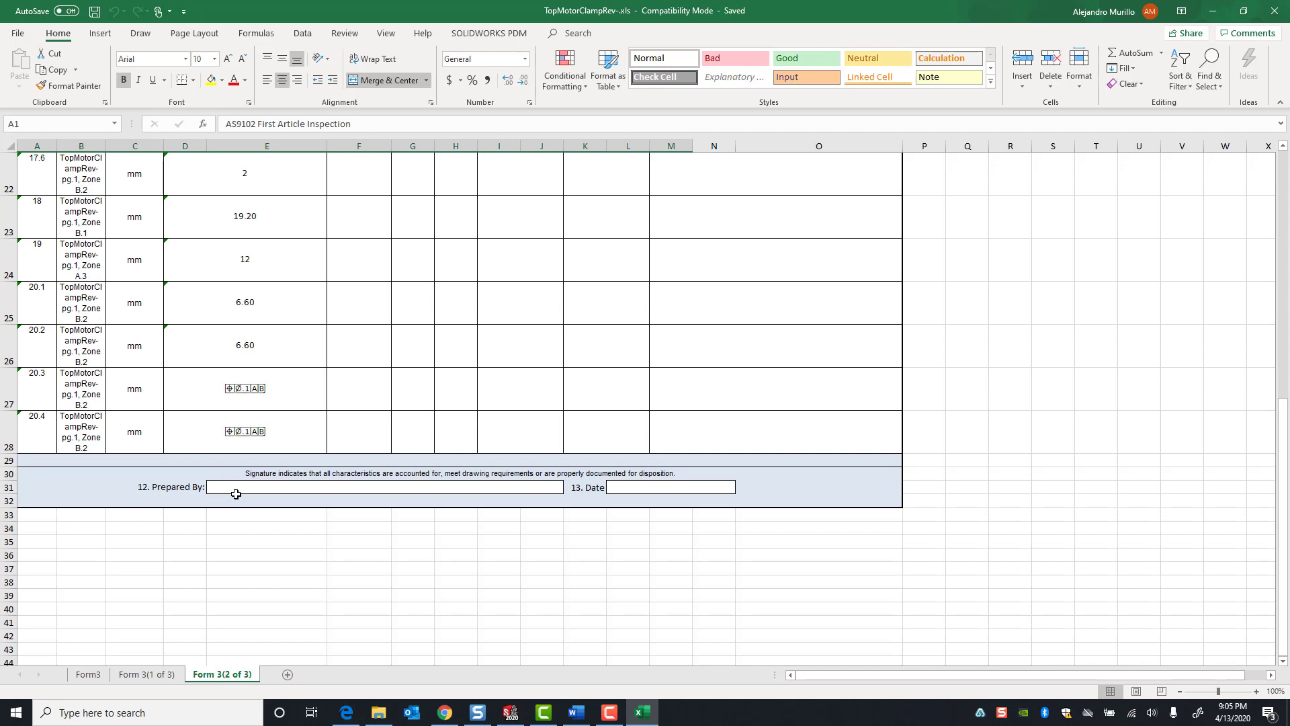
{"action": "scroll", "coordinate": [235, 494], "scroll_direction": "up", "scroll_amount": 1}
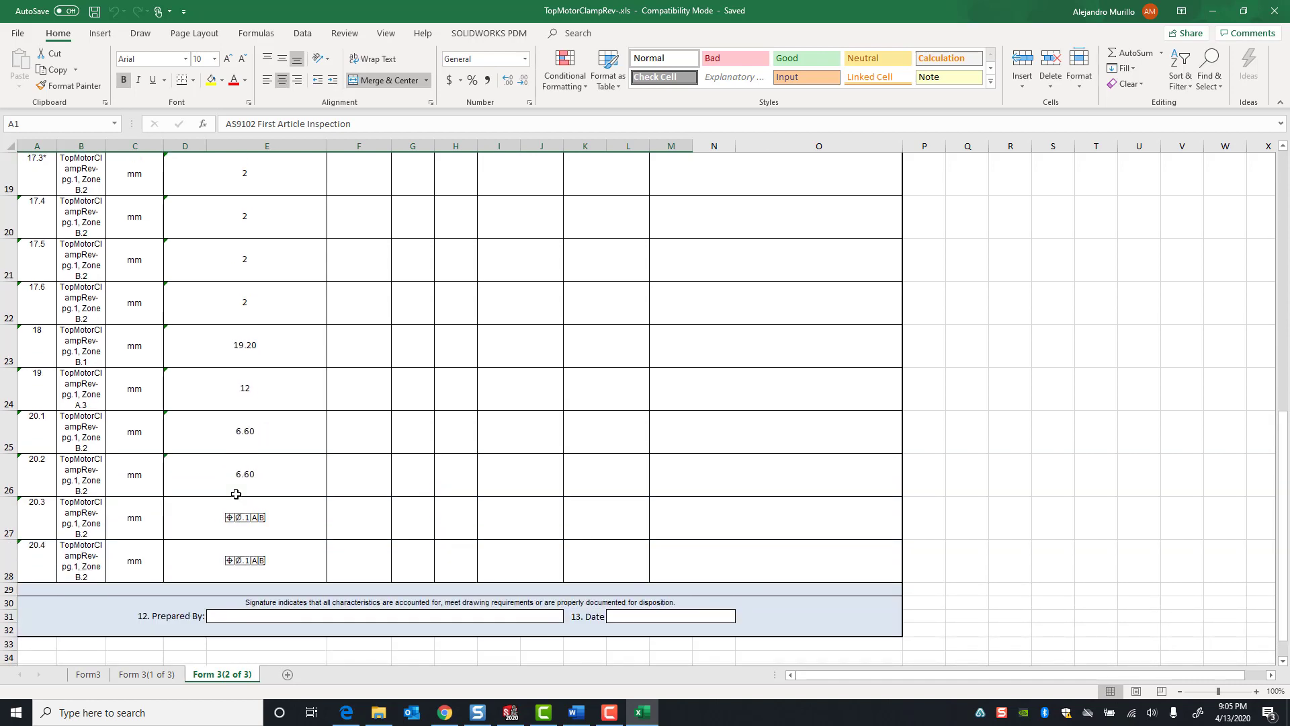